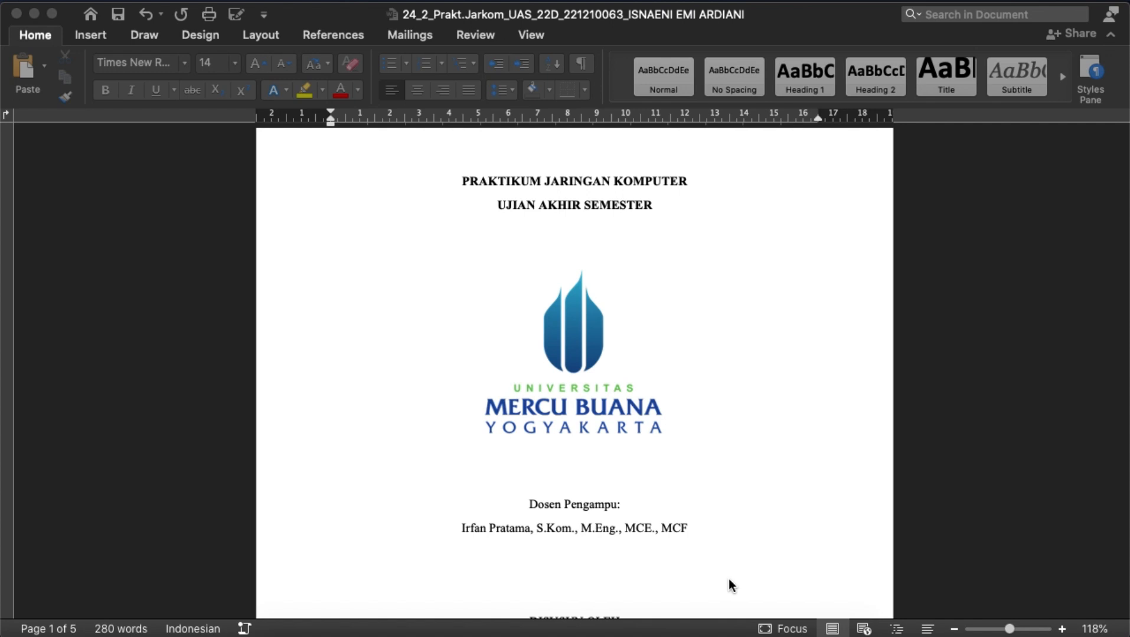
Step: Review the exam document's cover page, network requirements, topology diagram and task instructions
scroll(509, 439, "down", 2)
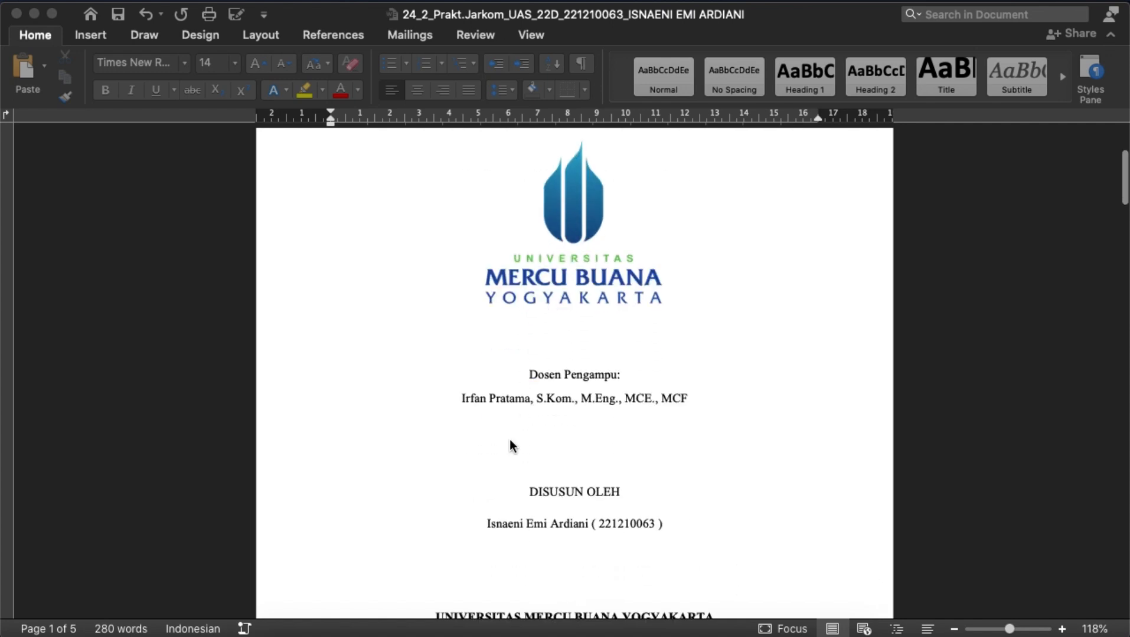
scroll(510, 439, "down", 2)
scroll(510, 439, "down", 6)
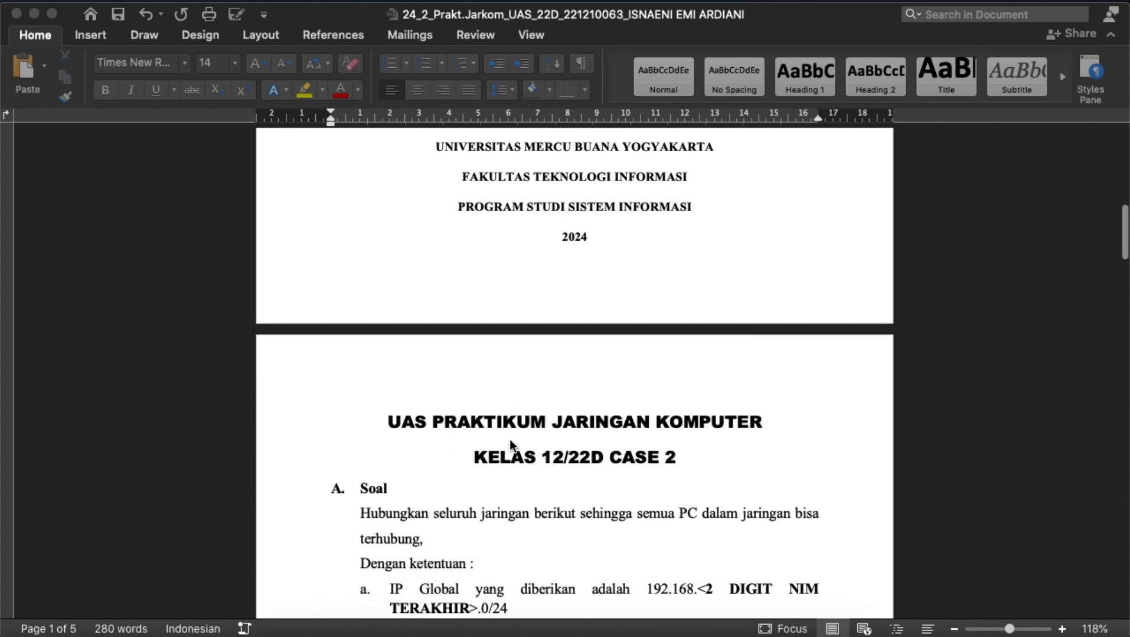
scroll(509, 441, "down", 3)
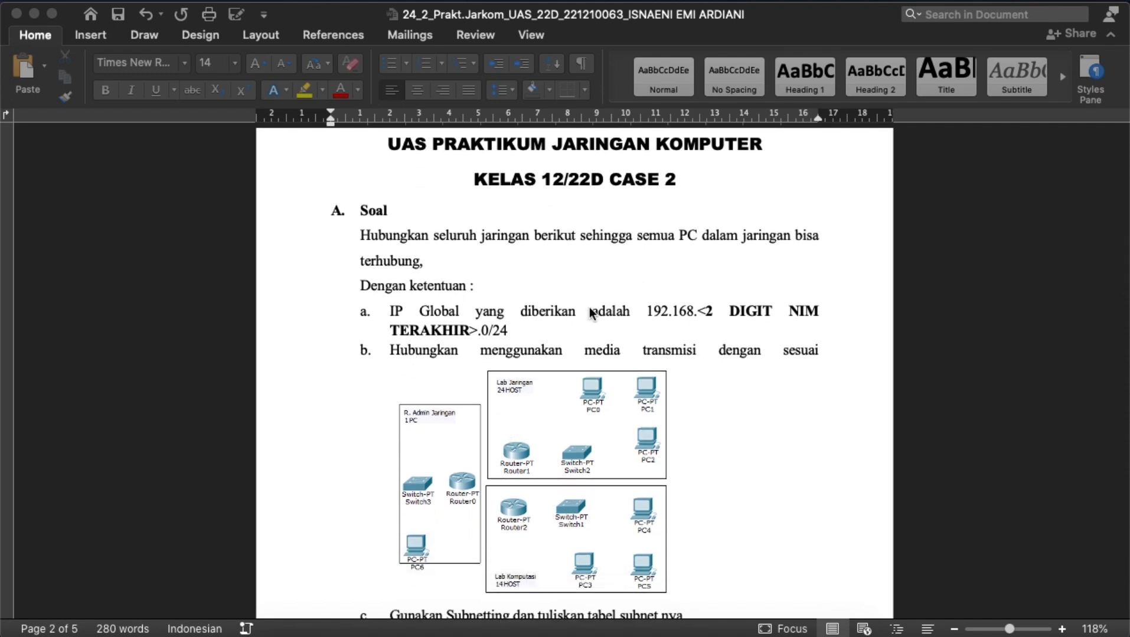
scroll(544, 321, "down", 1)
scroll(545, 320, "up", 1)
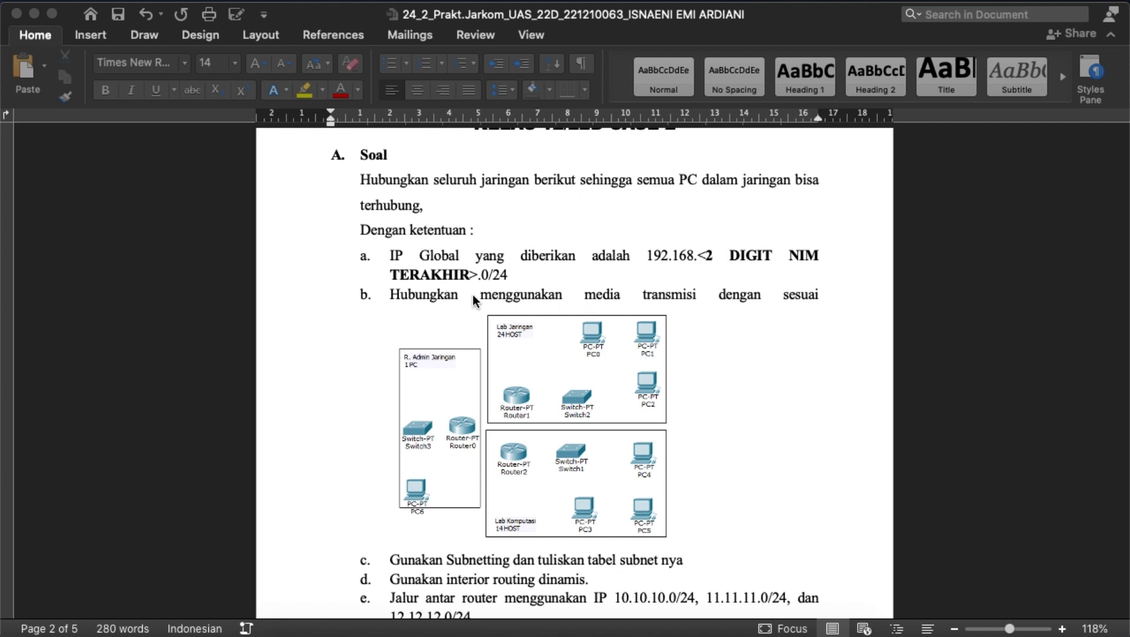
scroll(531, 290, "down", 2)
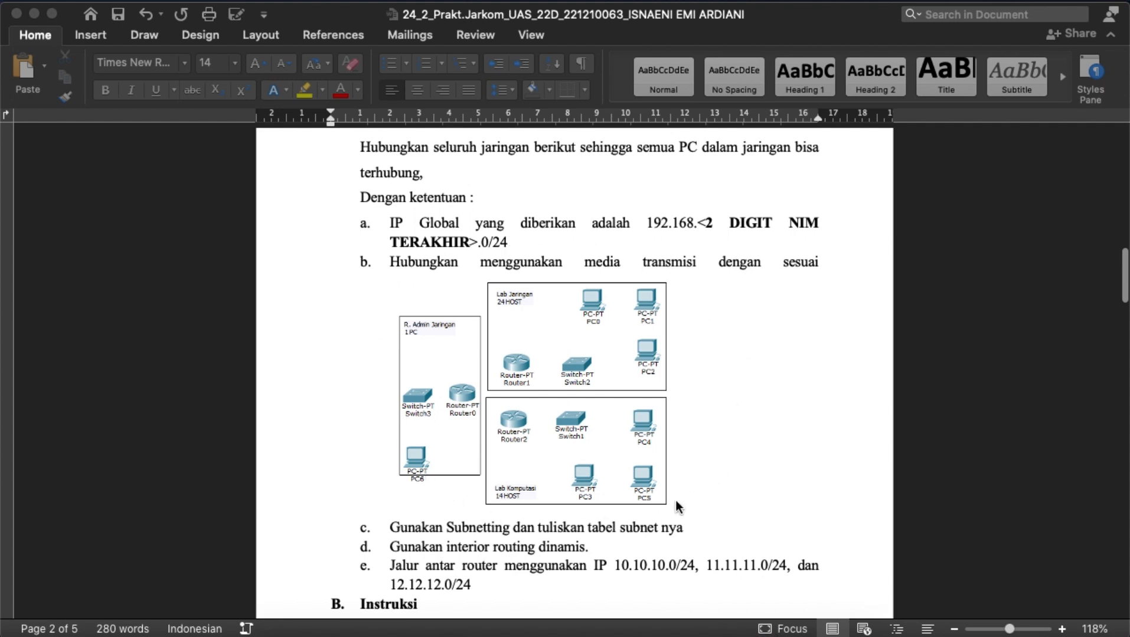
scroll(679, 277, "down", 5)
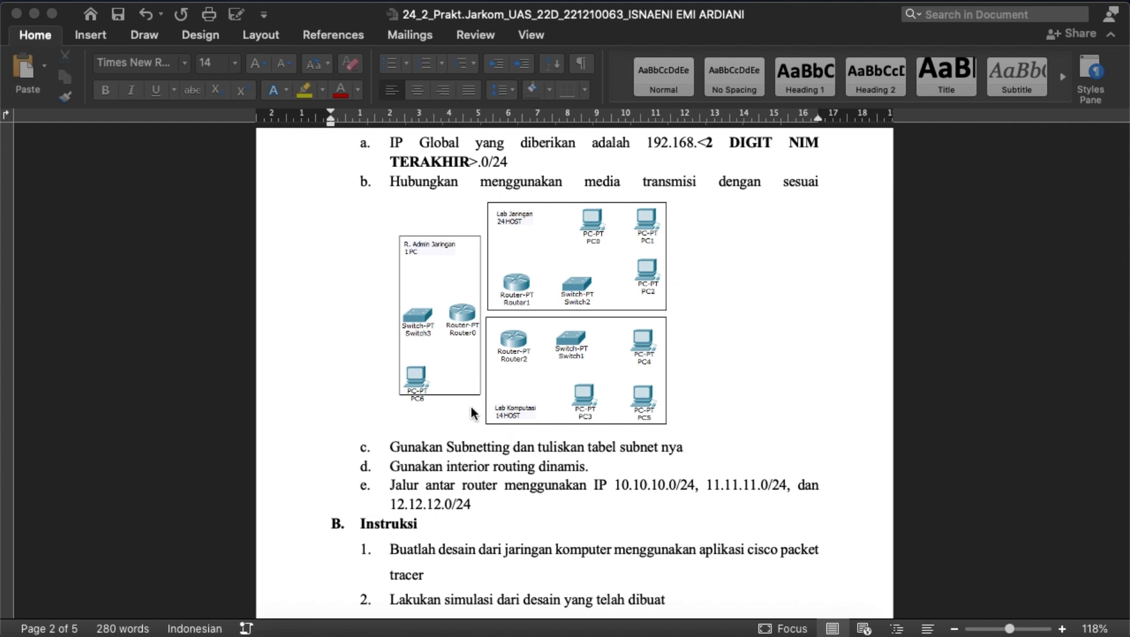
scroll(511, 469, "down", 2)
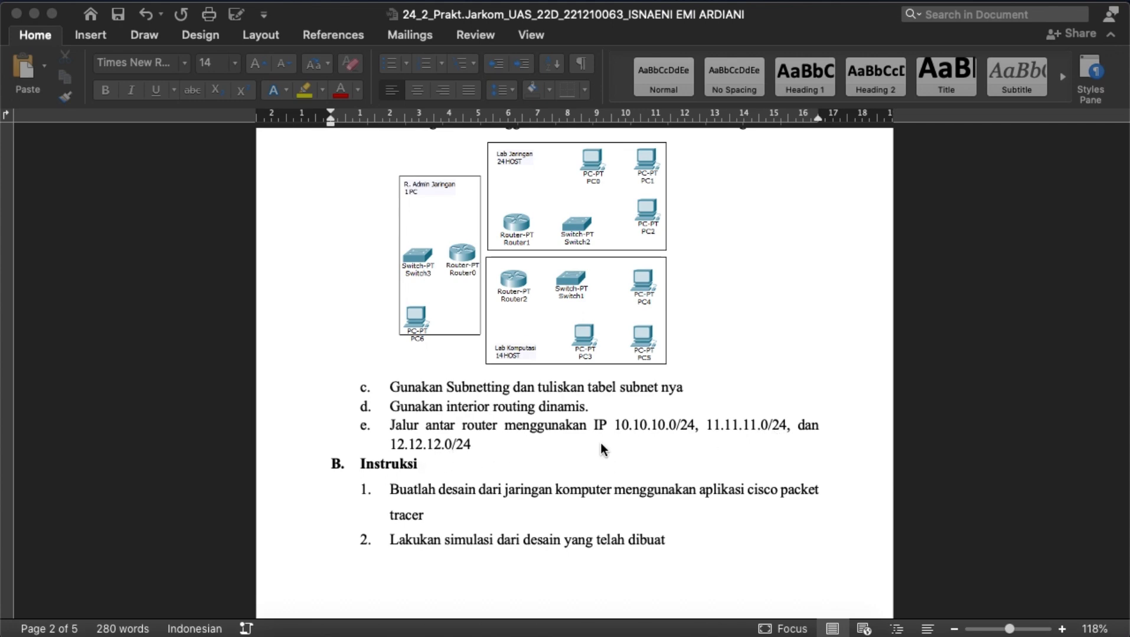
Step: Review the Jawab section, covering the global IP answer and the subnet table
scroll(600, 444, "down", 10)
scroll(600, 443, "down", 6)
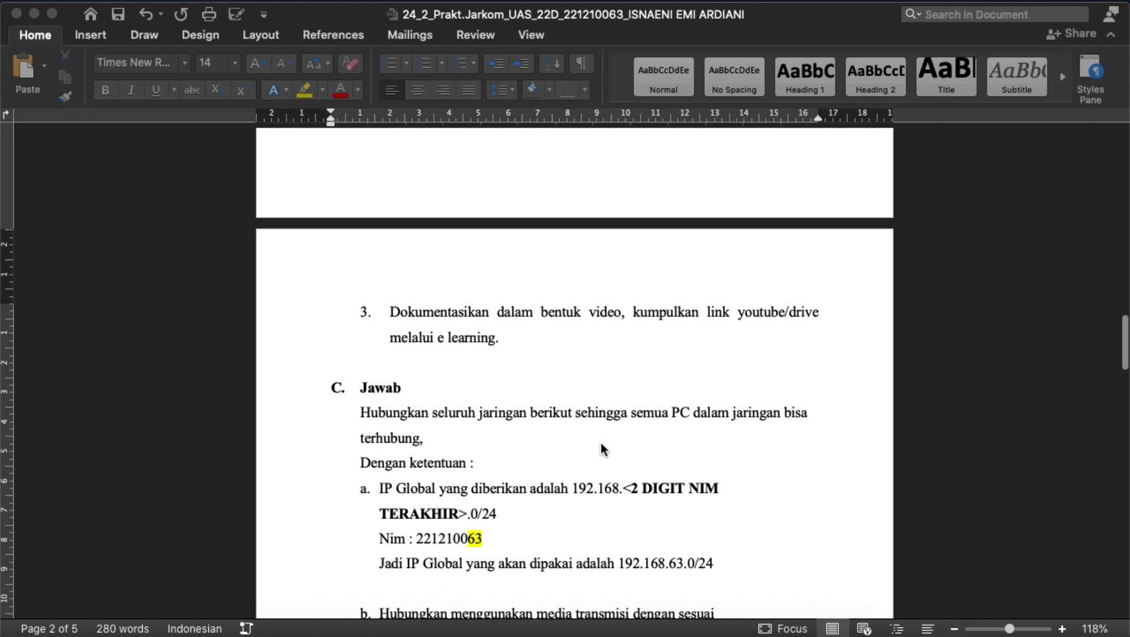
scroll(600, 448, "down", 1)
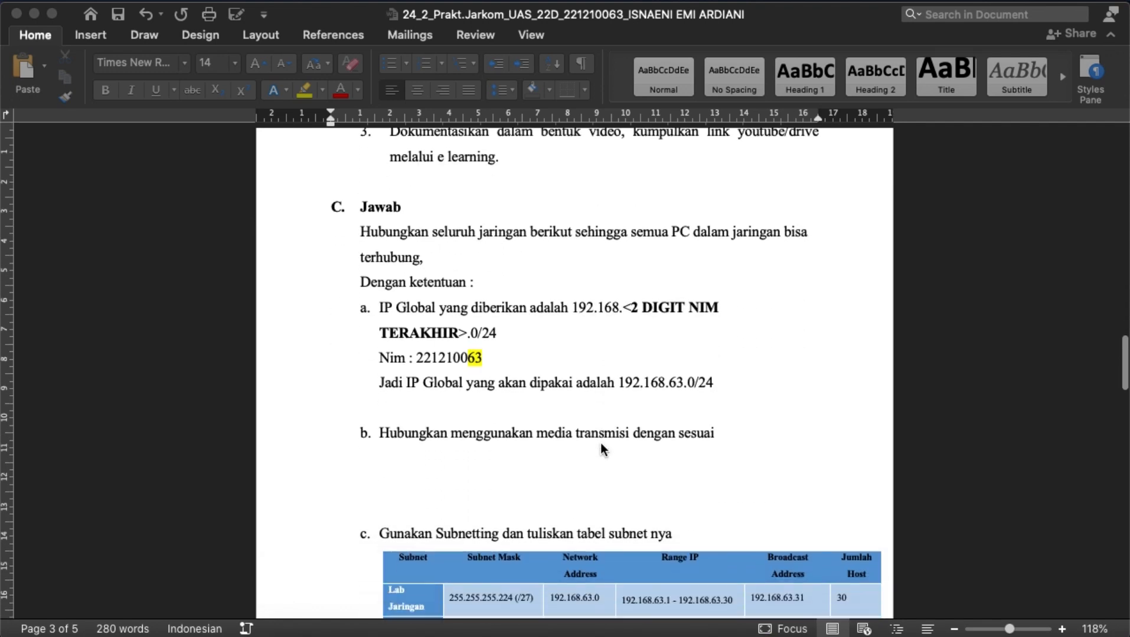
scroll(501, 383, "down", 1)
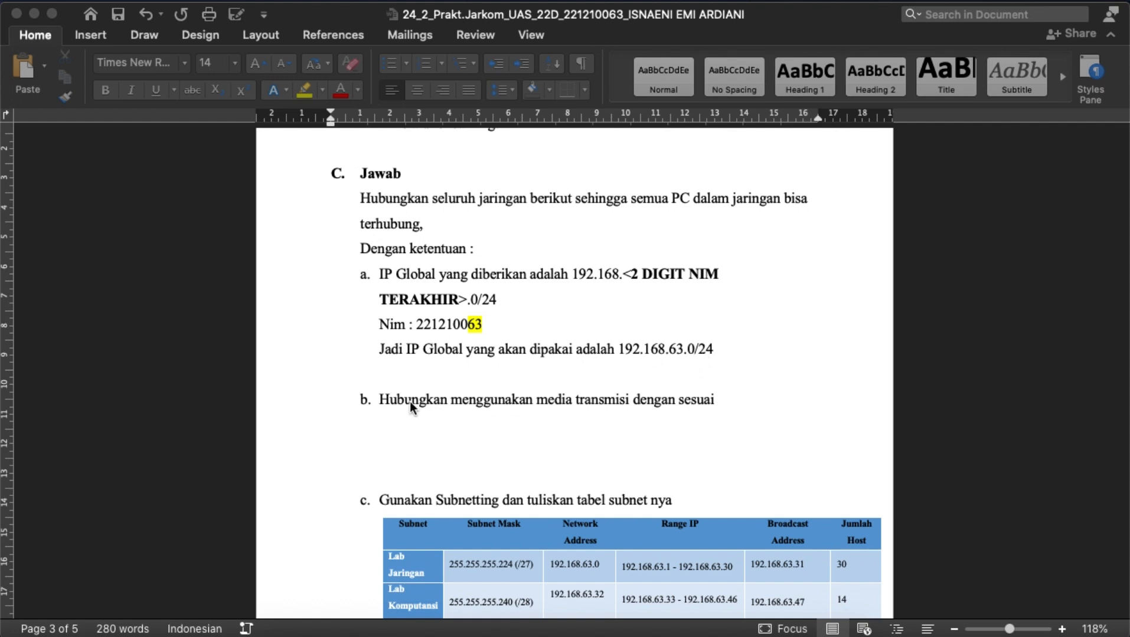
scroll(433, 411, "down", 5)
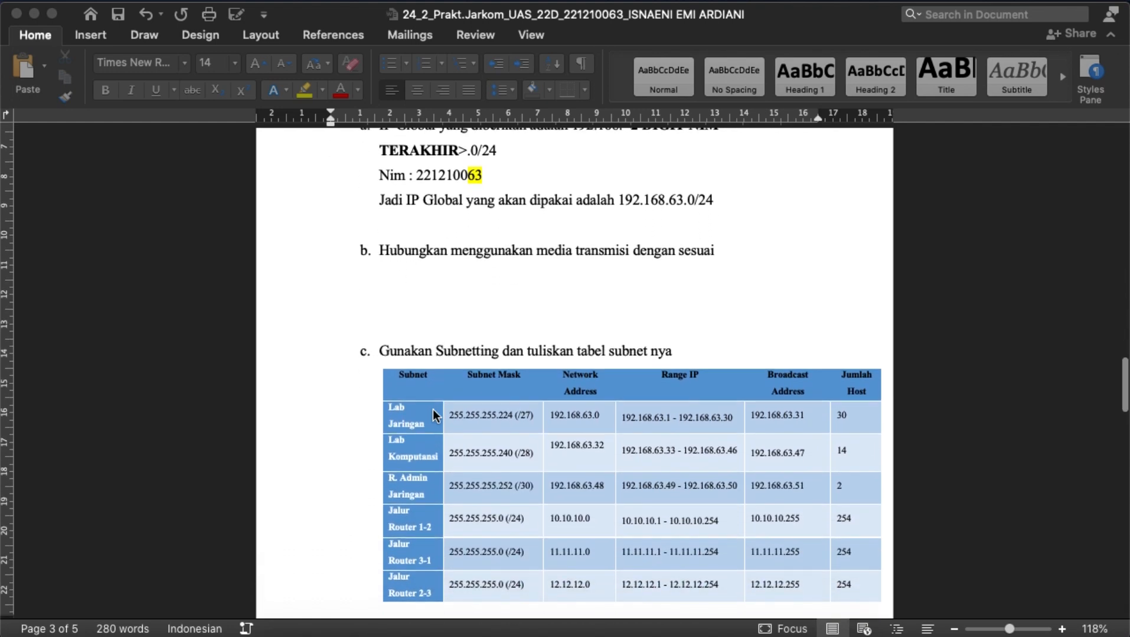
scroll(432, 414, "down", 3)
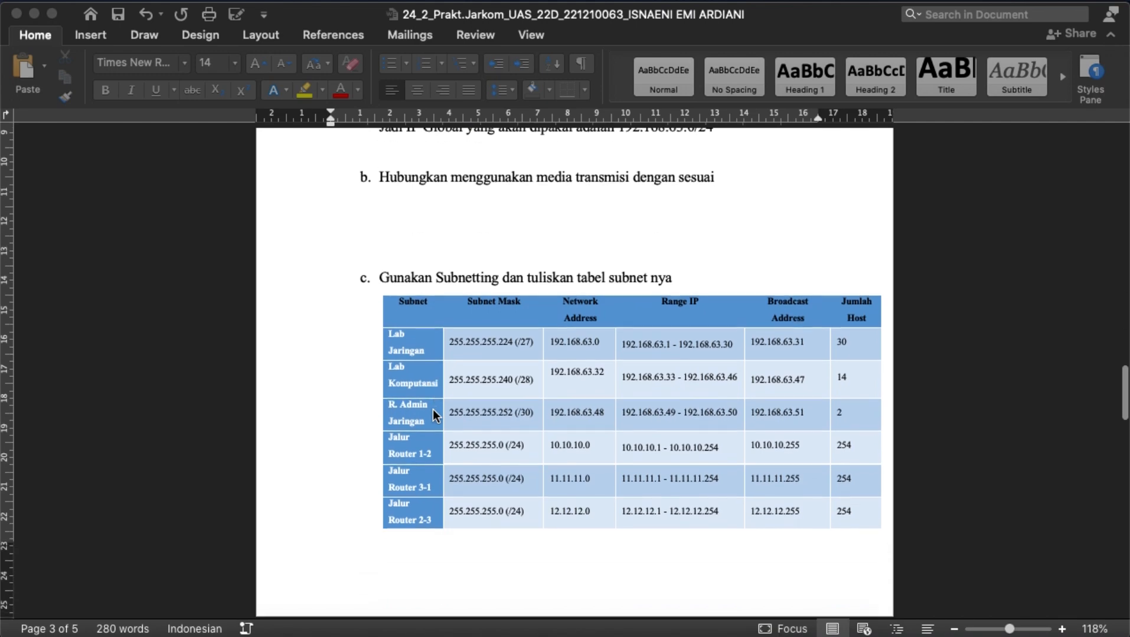
scroll(432, 408, "up", 1)
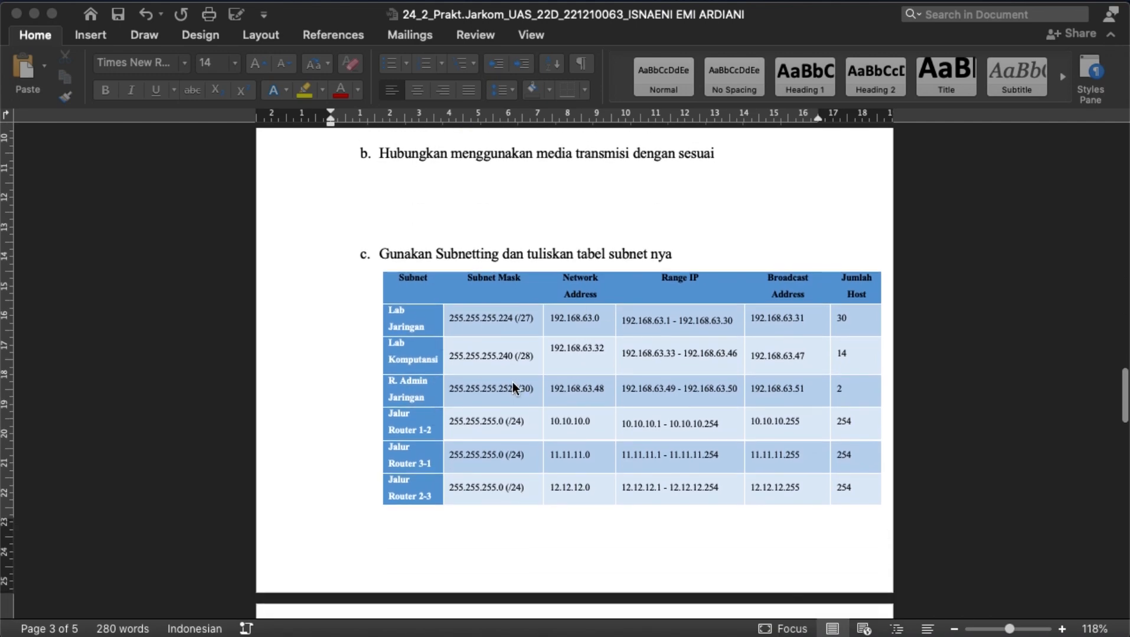
Step: Compare the rooms and host requirements in the topology diagram with the rows of the subnet table
scroll(512, 387, "up", 9)
scroll(513, 387, "up", 20)
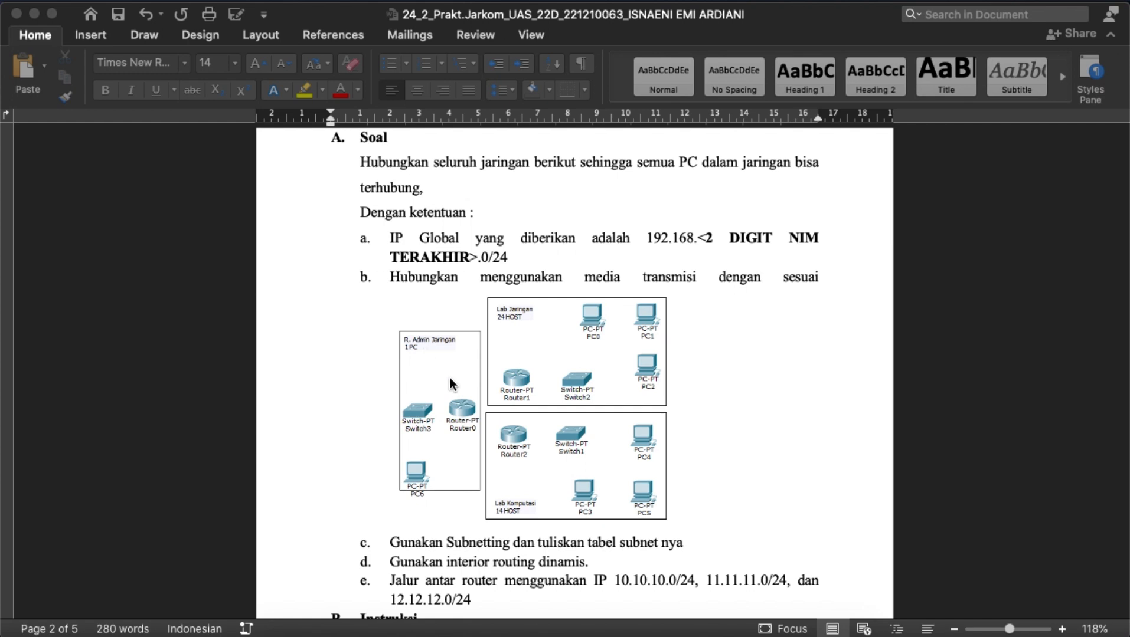
scroll(450, 382, "down", 1)
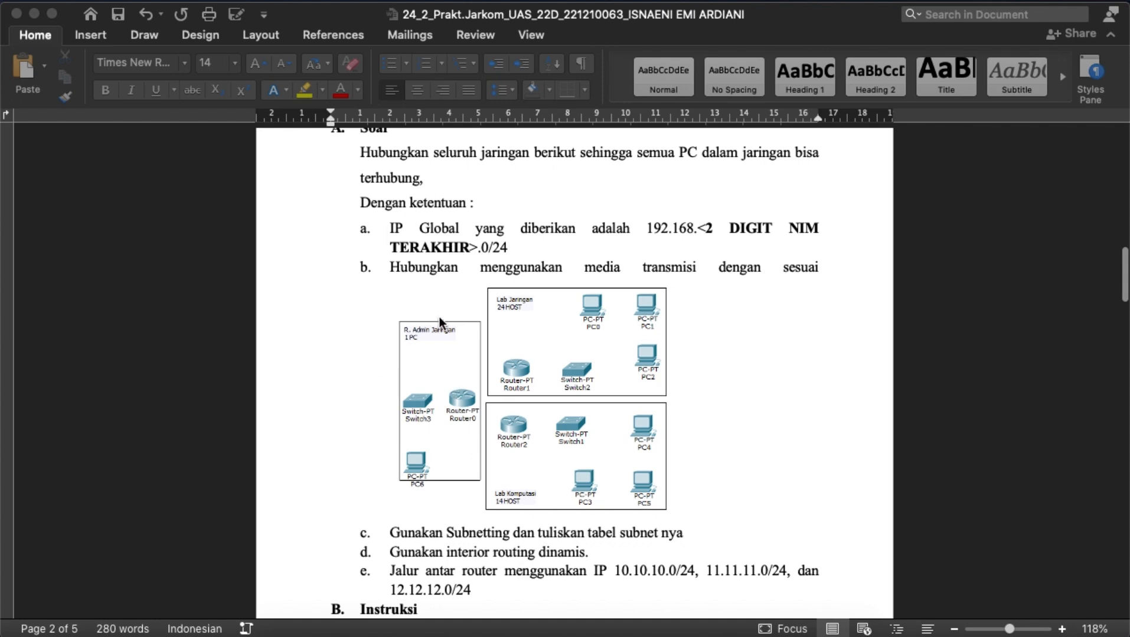
scroll(431, 361, "down", 15)
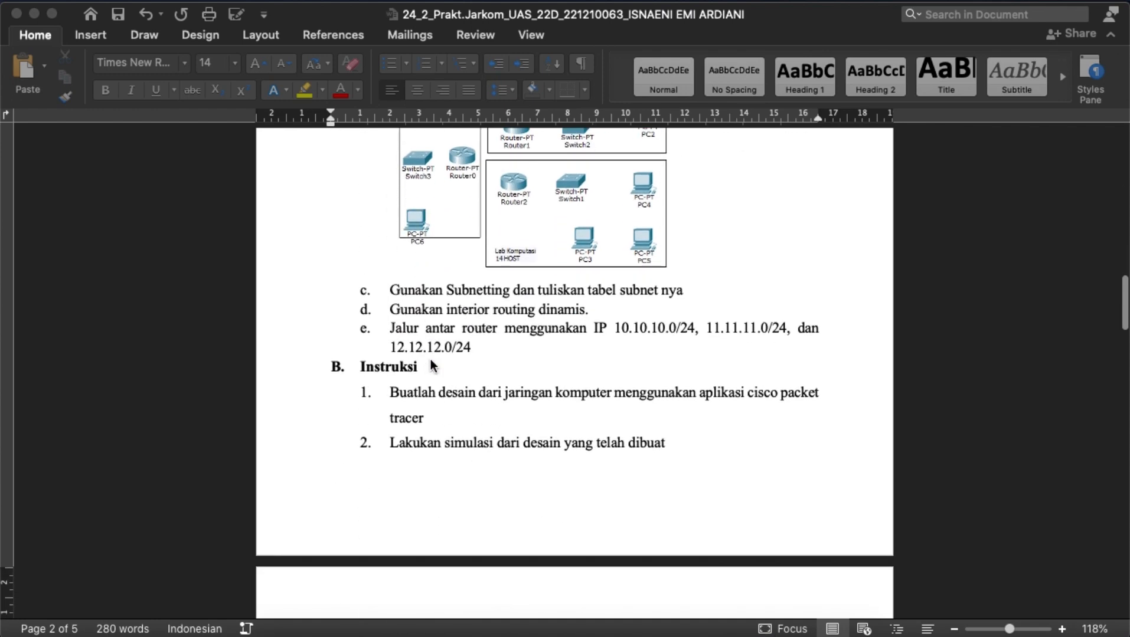
scroll(431, 361, "down", 10)
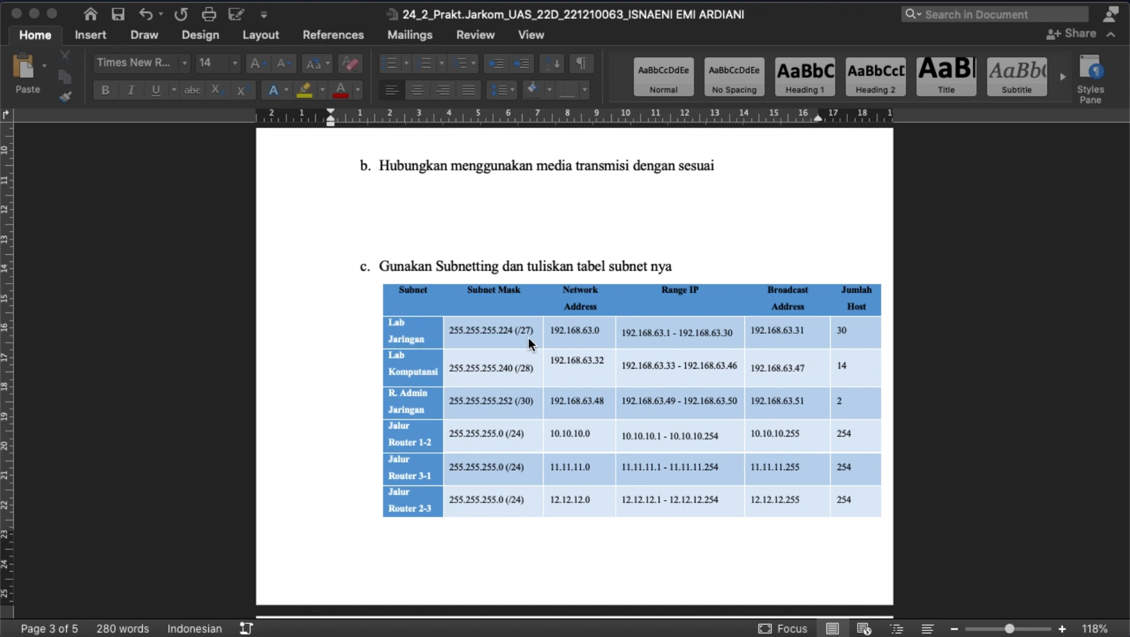
scroll(529, 338, "up", 15)
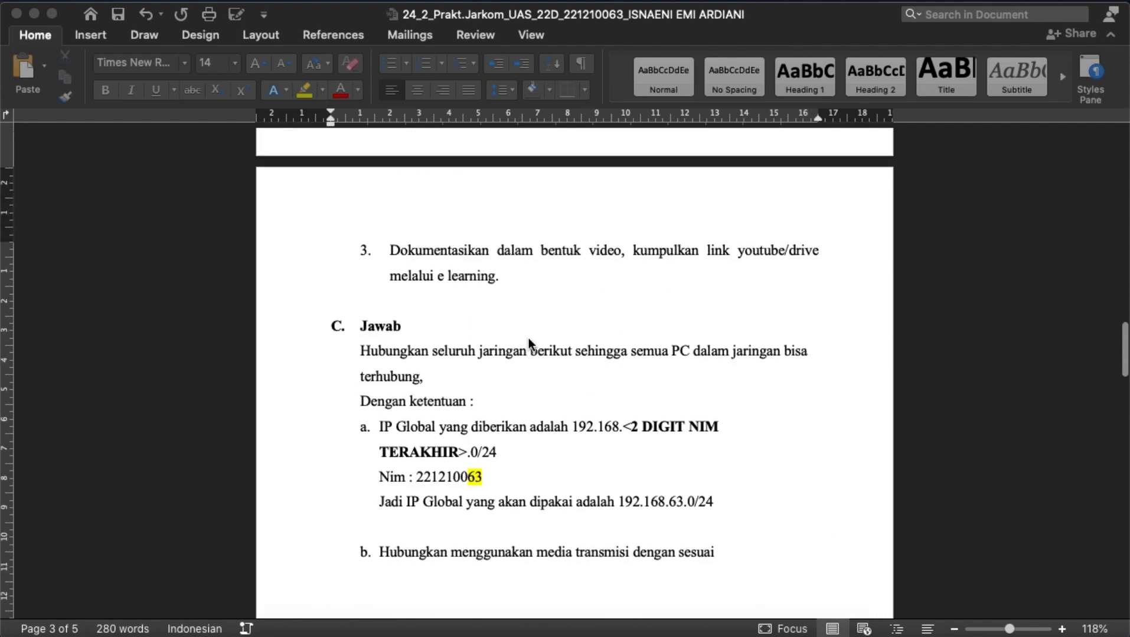
scroll(529, 338, "up", 15)
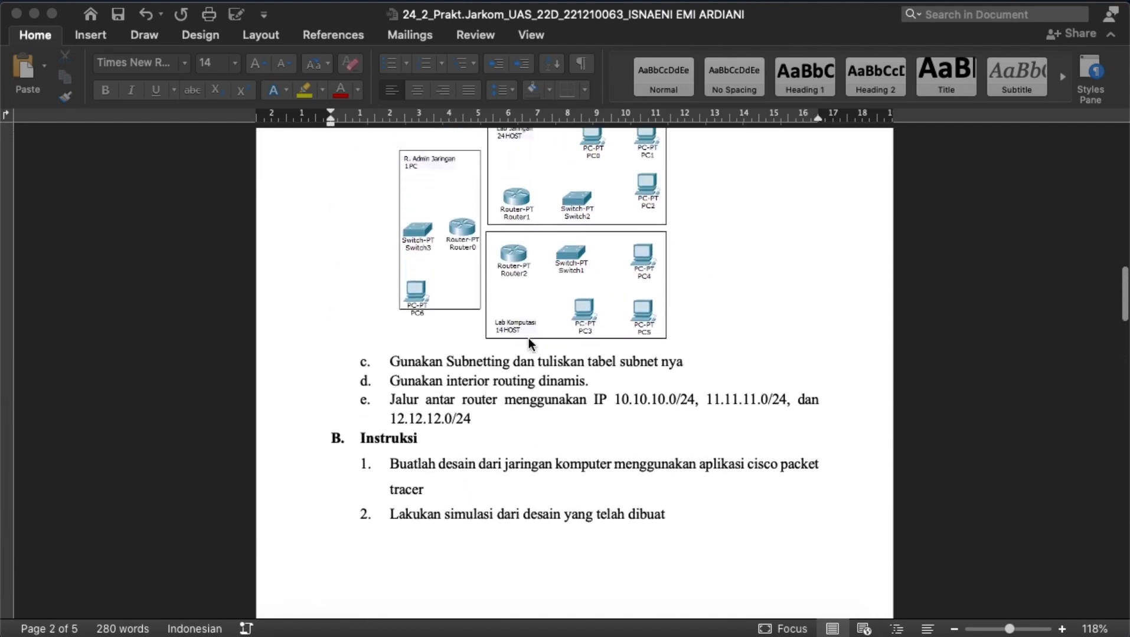
scroll(529, 338, "down", 20)
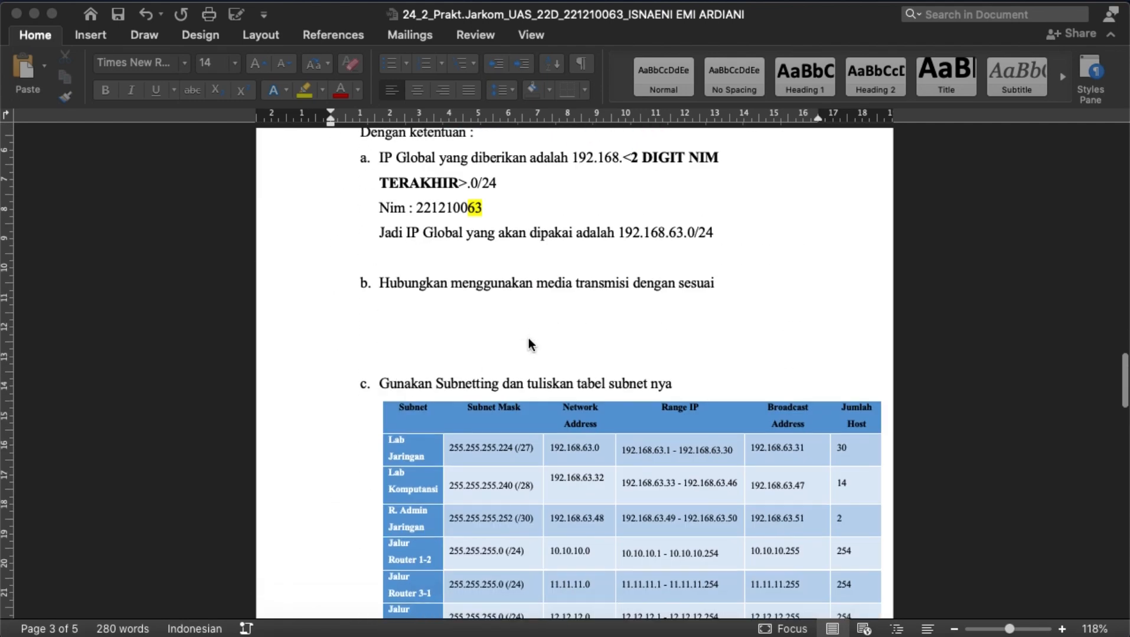
scroll(529, 339, "down", 2)
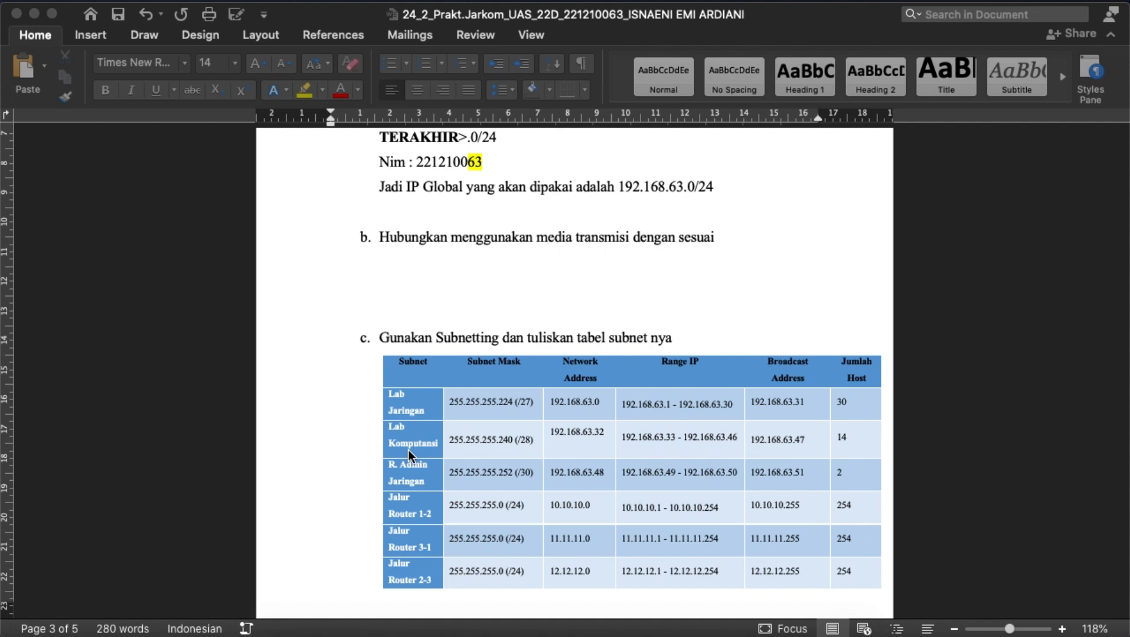
scroll(466, 485, "down", 2)
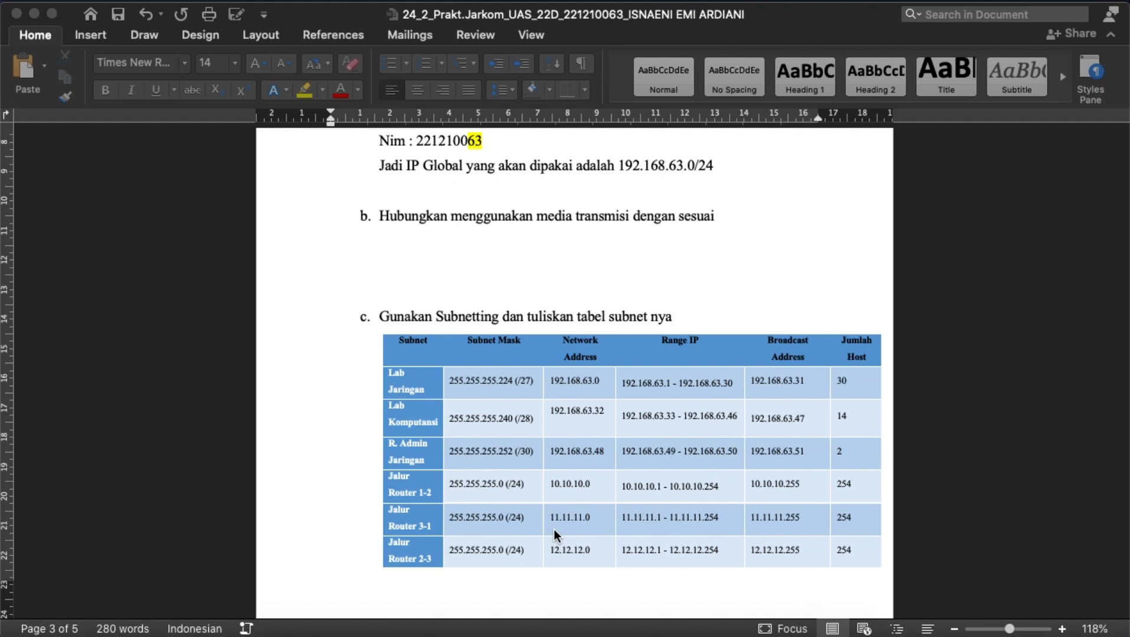
Step: Review the answers on dynamic routing and inter-router addressing, and return to the topology diagram
scroll(710, 365, "down", 10)
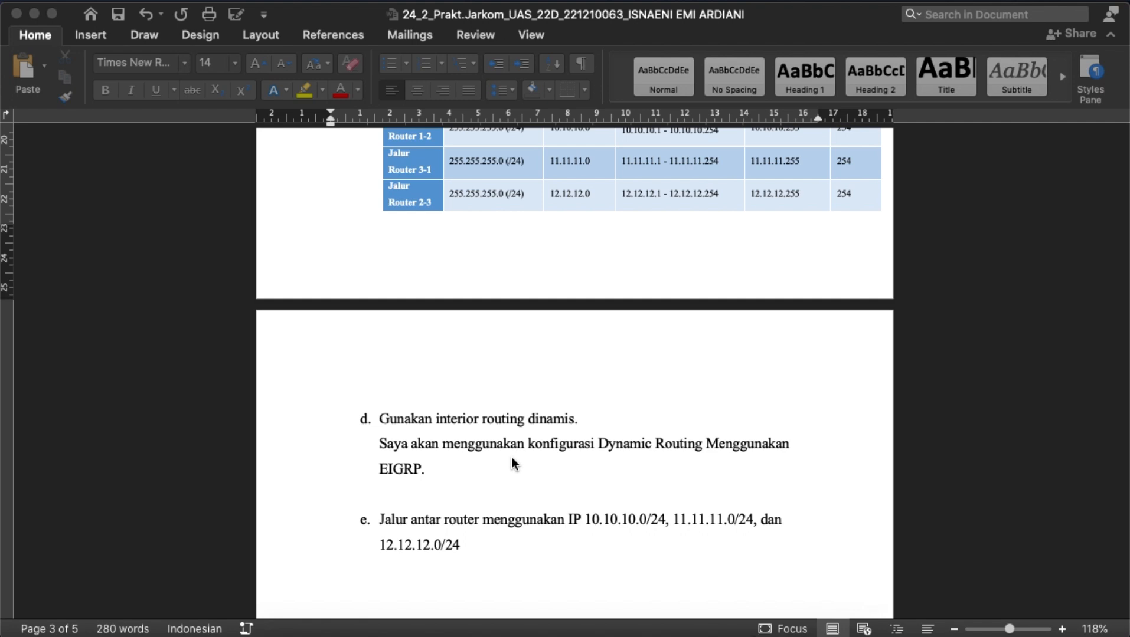
scroll(527, 463, "up", 5)
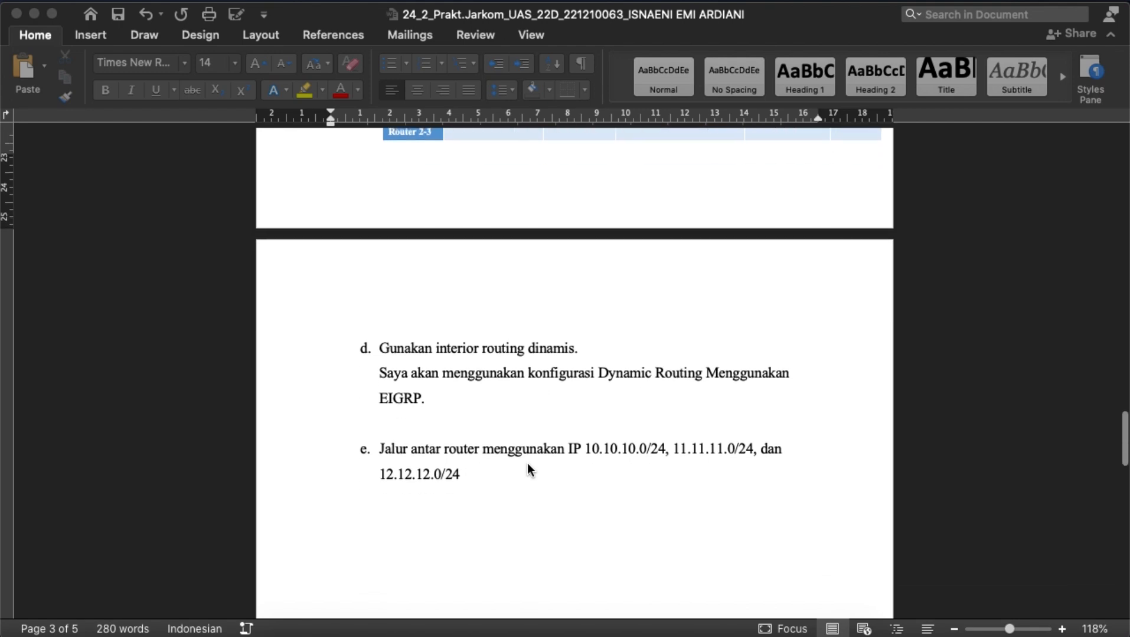
scroll(527, 463, "up", 13)
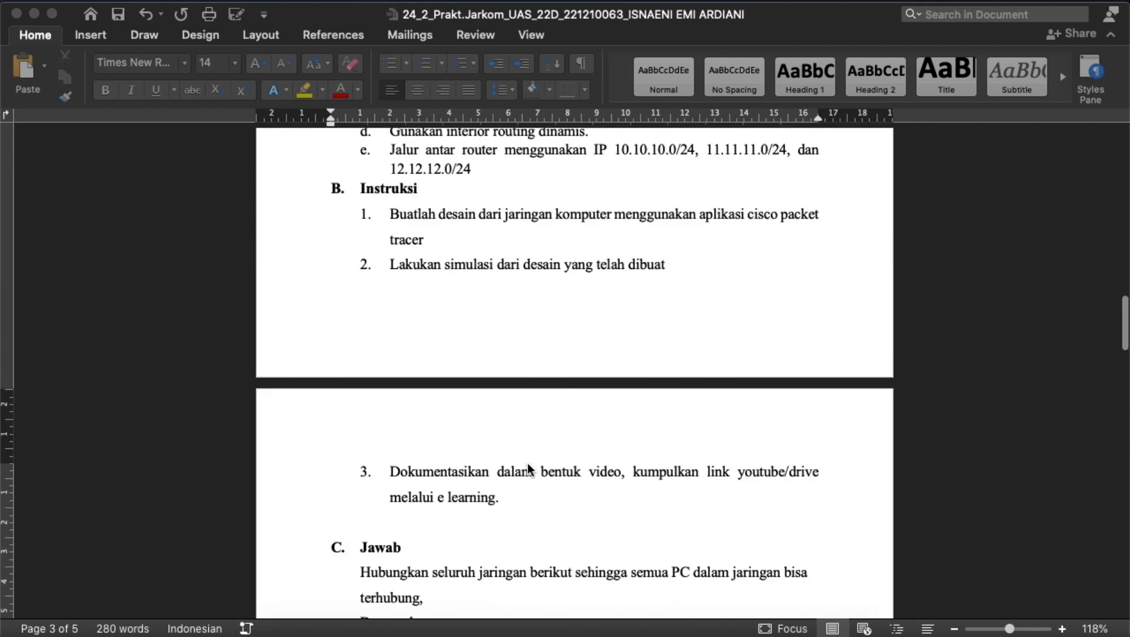
scroll(527, 464, "up", 3)
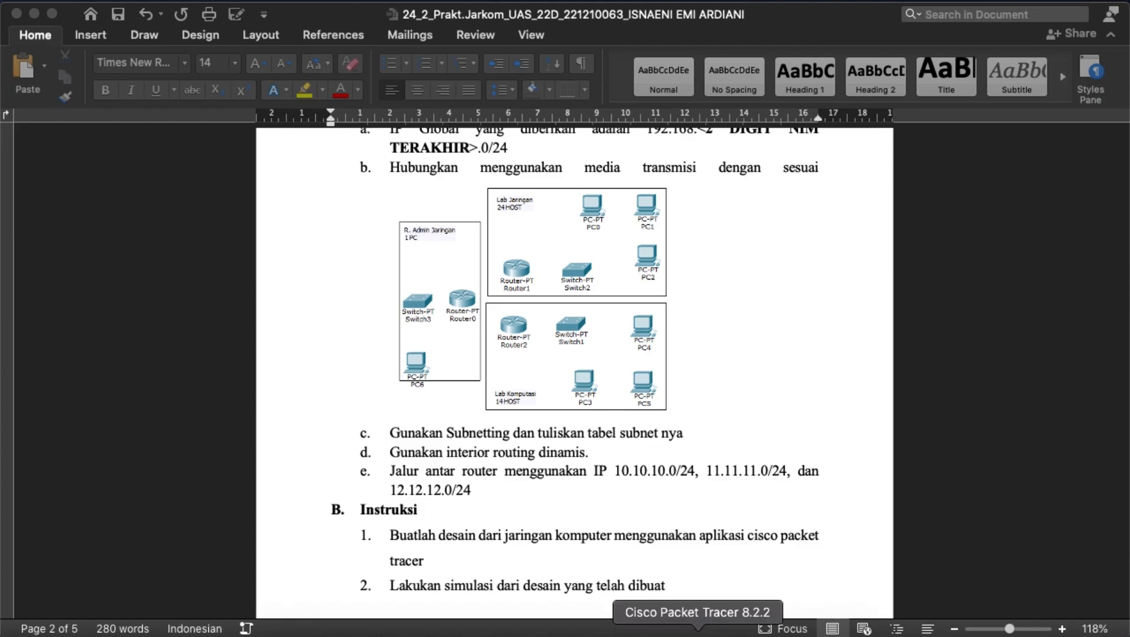
Step: Switch to Cisco Packet Tracer and place three PT-Router devices in a triangle, one on the left and two stacked on the right
left_click(698, 634)
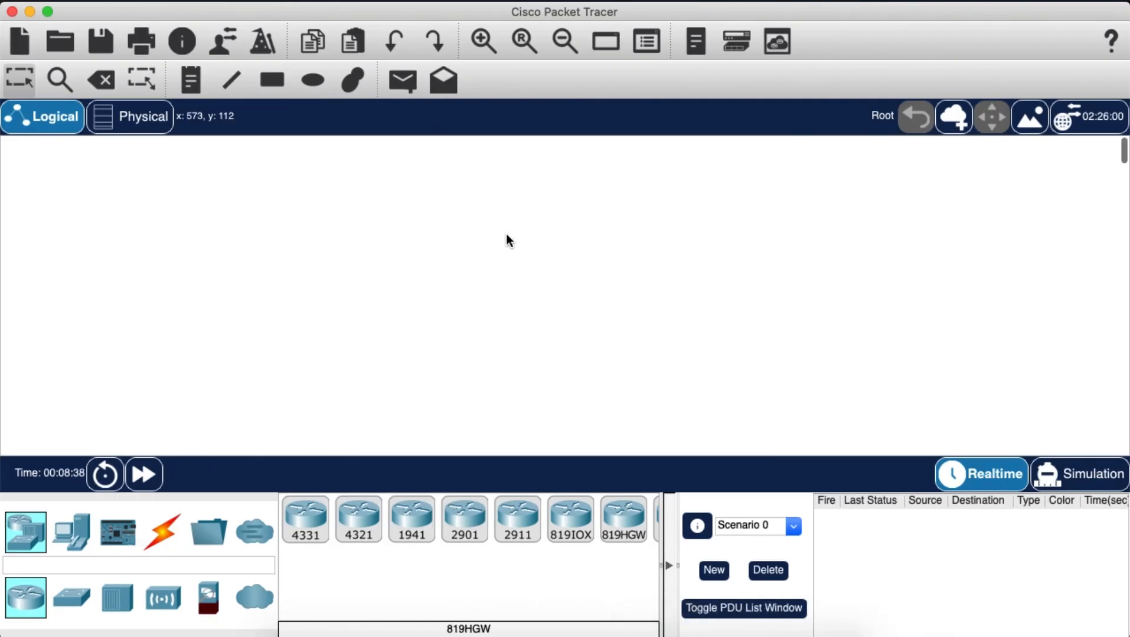
key("ctrl+Left")
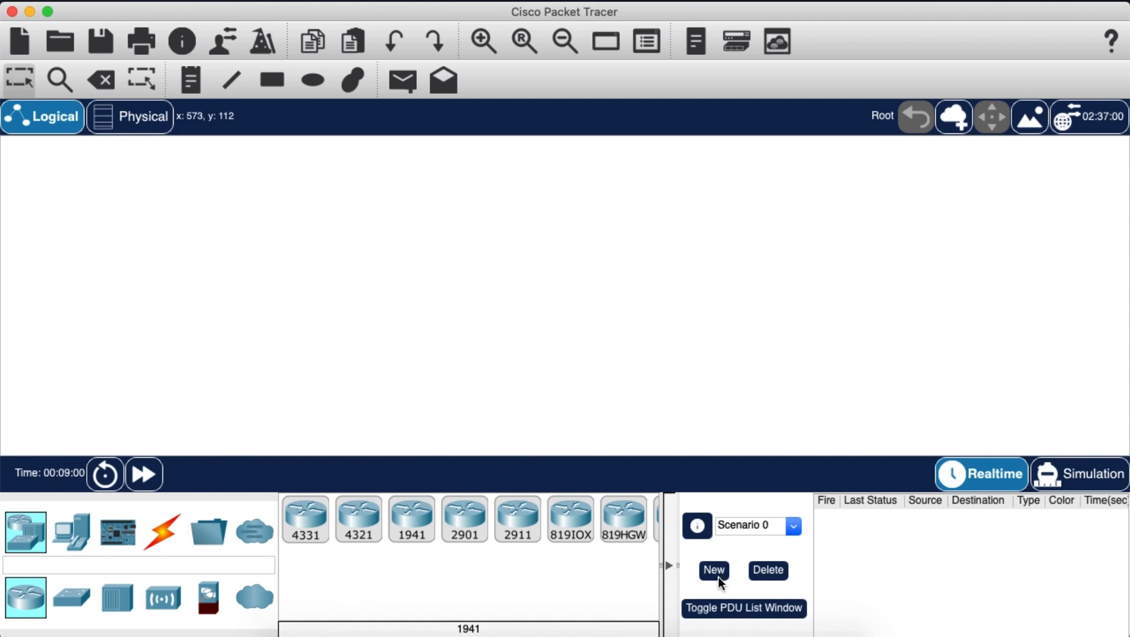
left_click(669, 566)
left_click(781, 561)
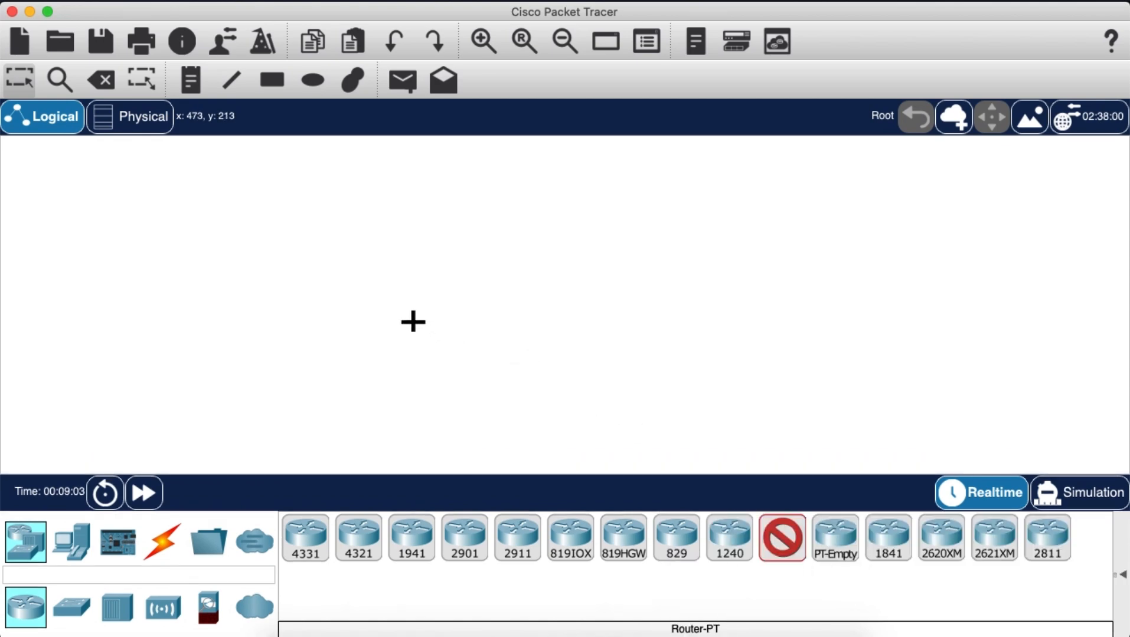
left_click(389, 301)
left_click(789, 563)
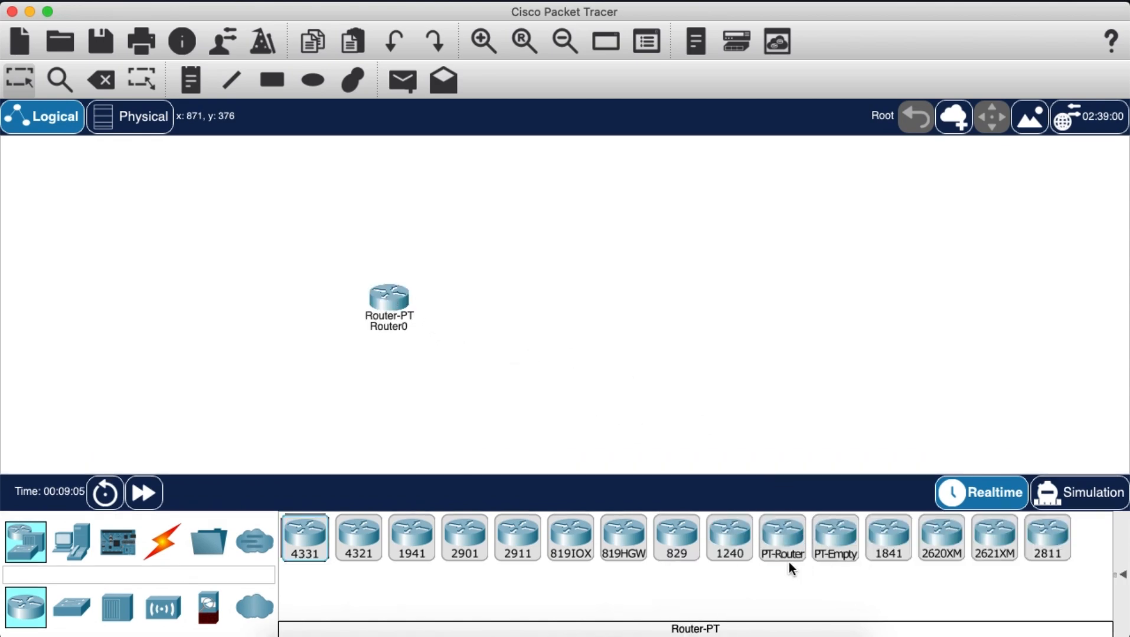
left_click(788, 549)
left_click(532, 219)
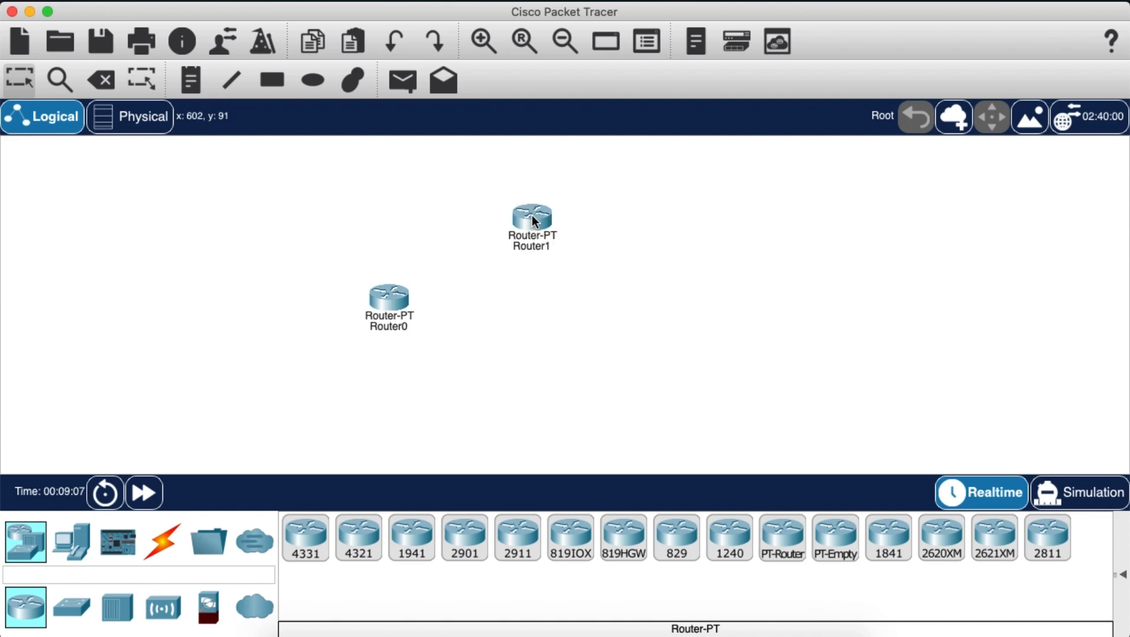
left_click(777, 545)
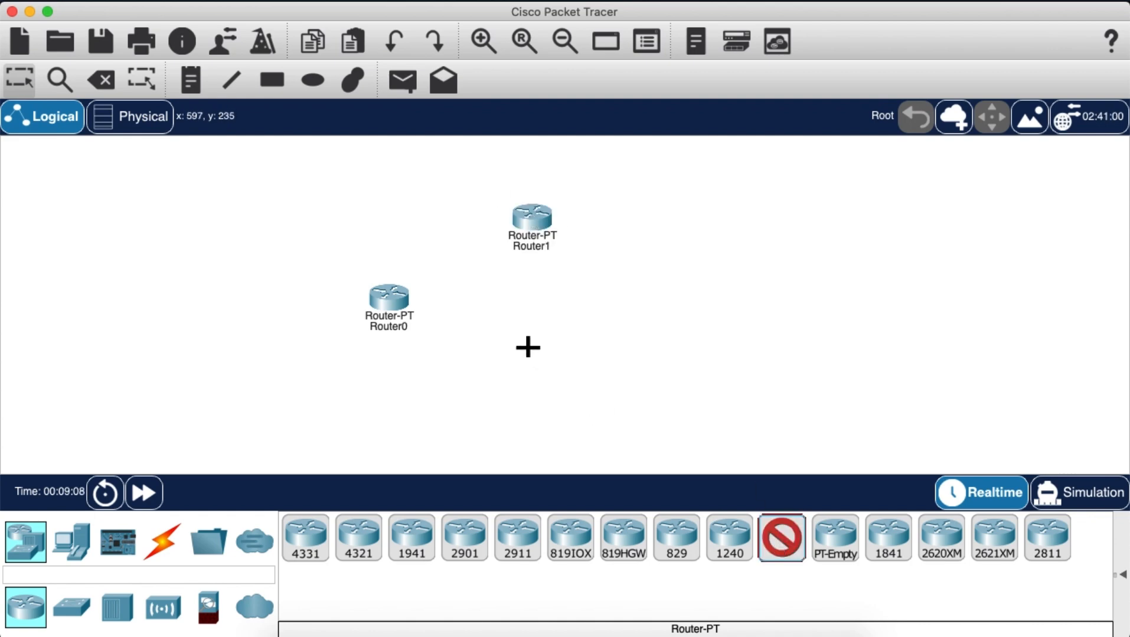
left_click(528, 347)
left_click_drag(533, 349, 536, 361)
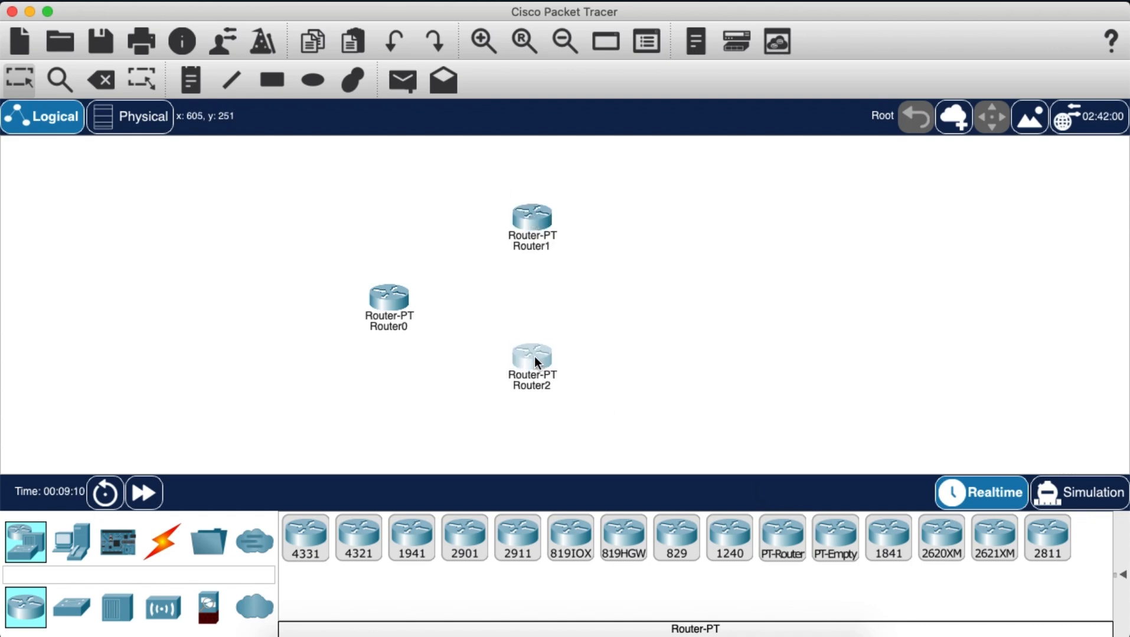
Step: Add the text notes R1, R2 and R3 above Router0, Router1 and Router2 respectively
left_click(404, 330)
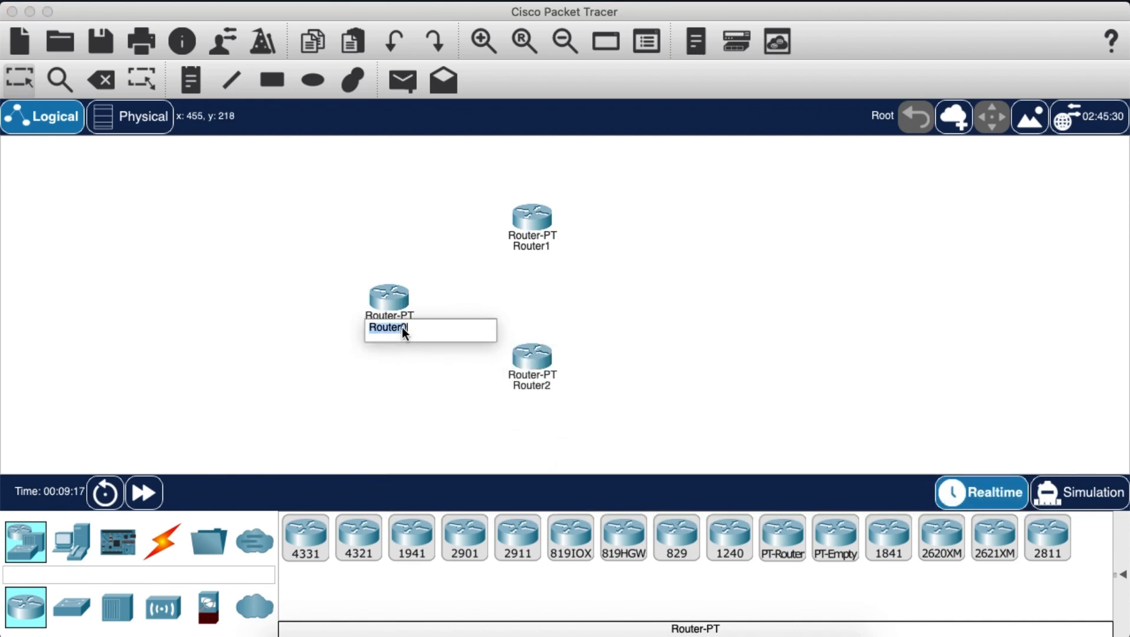
left_click(189, 93)
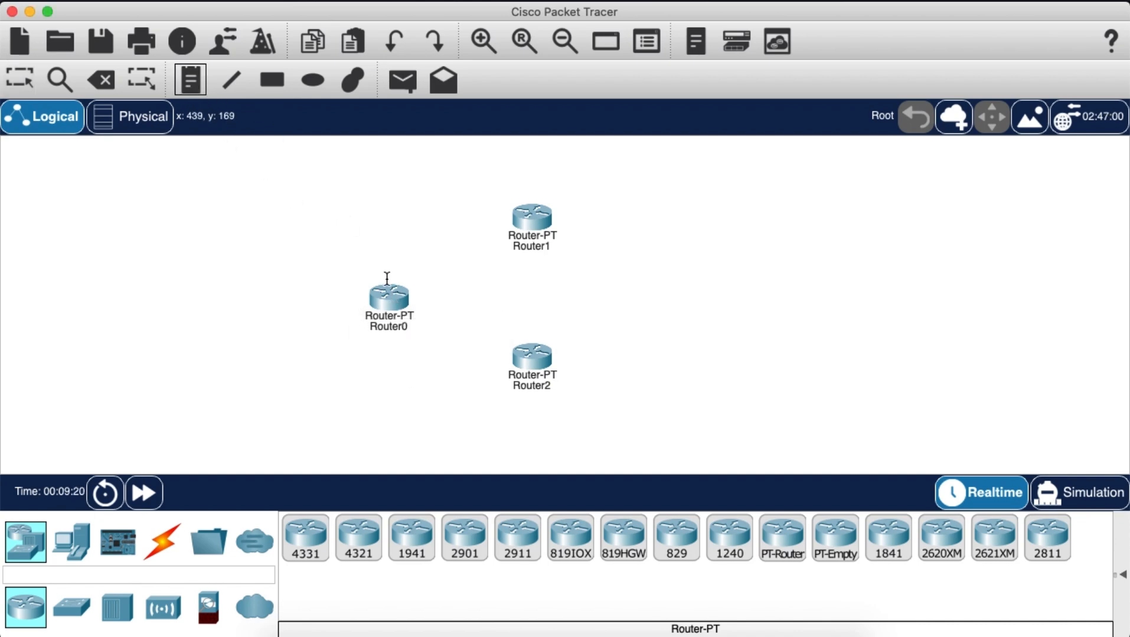
left_click(376, 266)
type("r1")
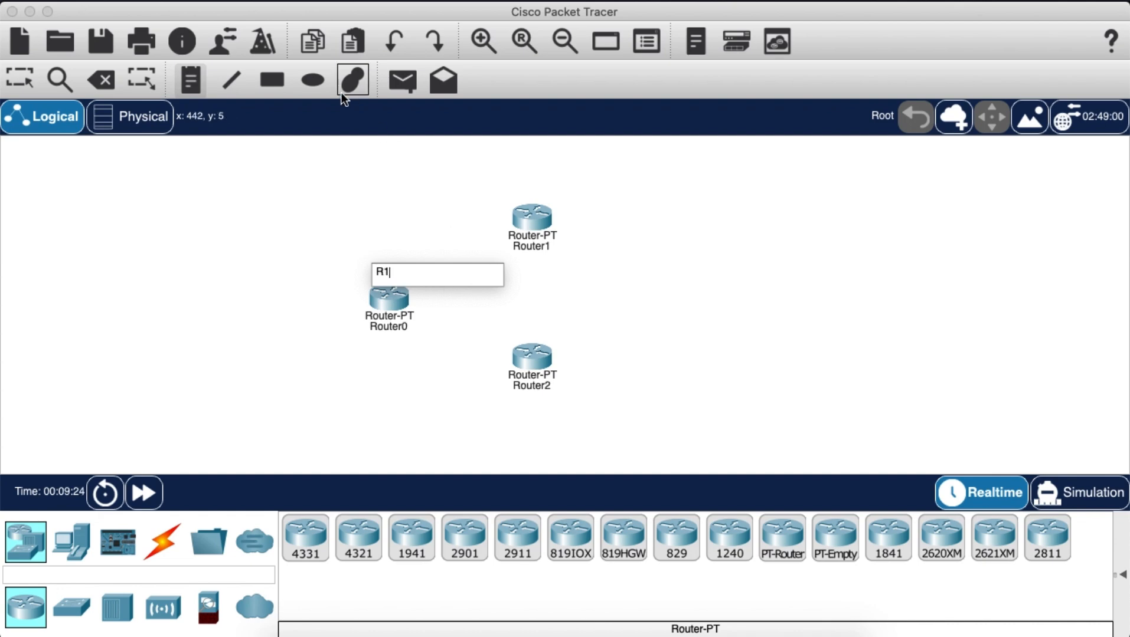
left_click(526, 189)
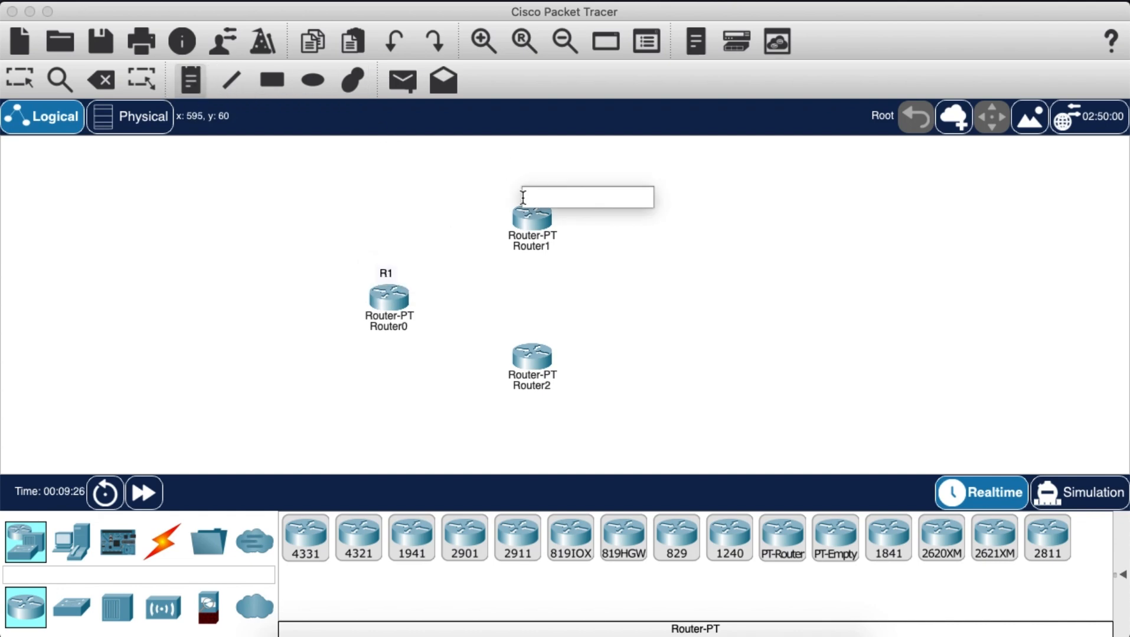
type("R2")
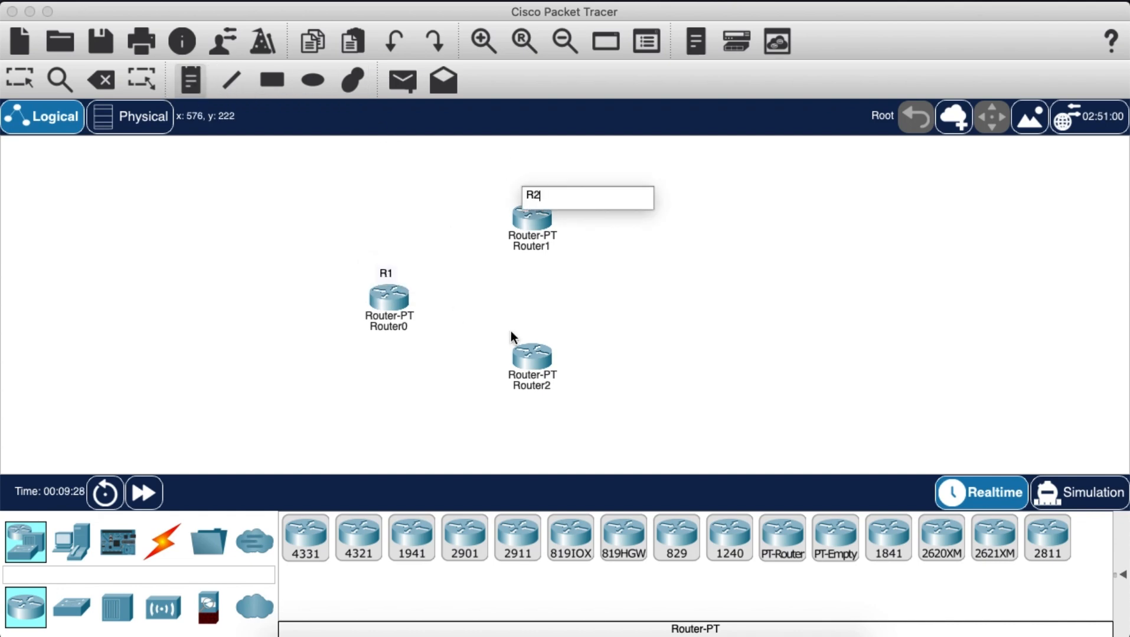
left_click(531, 323)
type("R3")
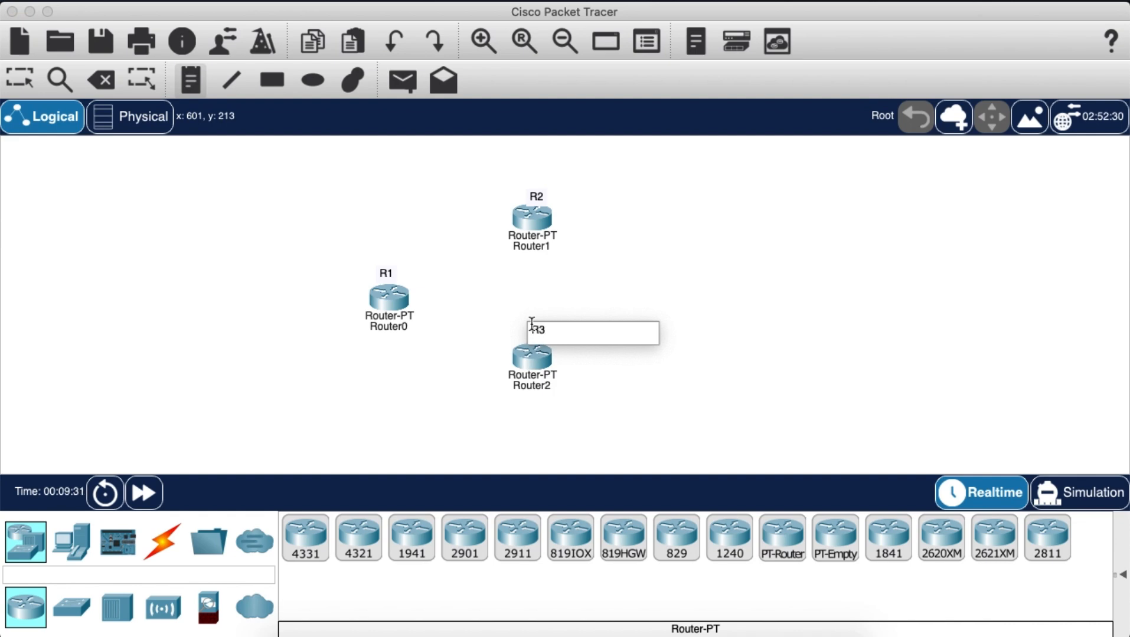
Step: Reposition the R3, R2 and R1 notes so each is centred above its router
left_click(26, 82)
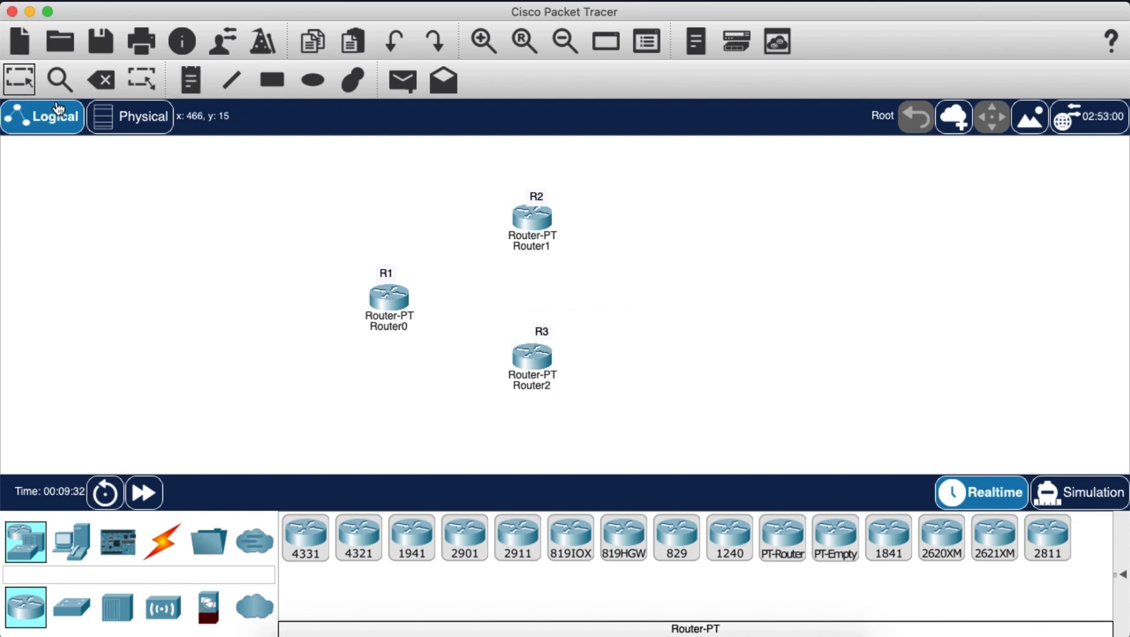
left_click_drag(540, 334, 532, 329)
left_click_drag(537, 201, 533, 197)
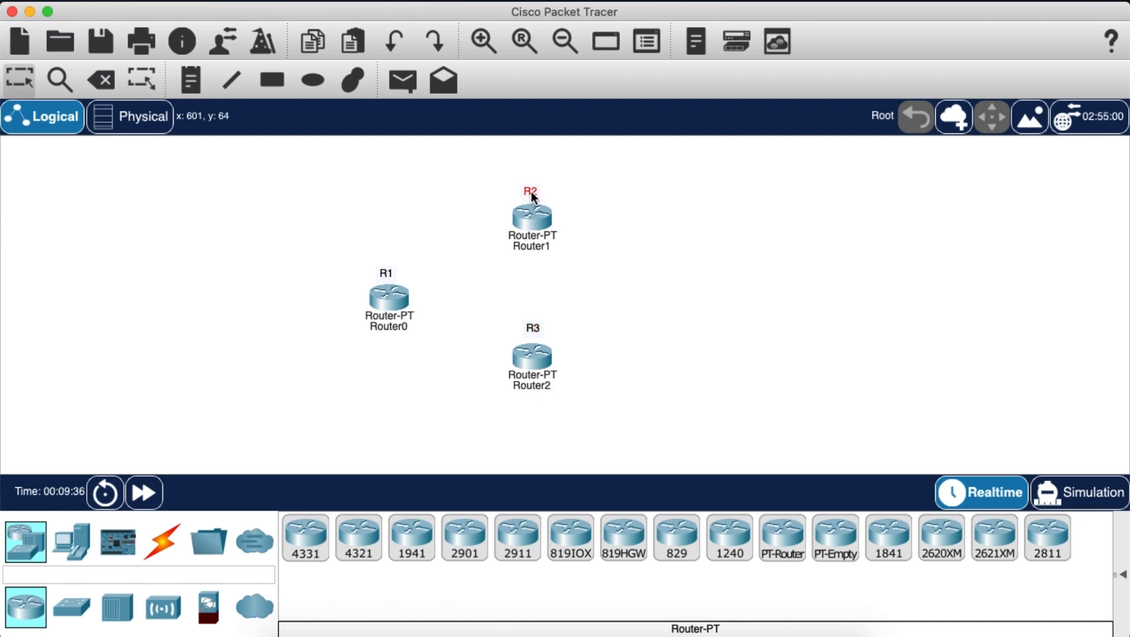
left_click_drag(388, 275, 393, 274)
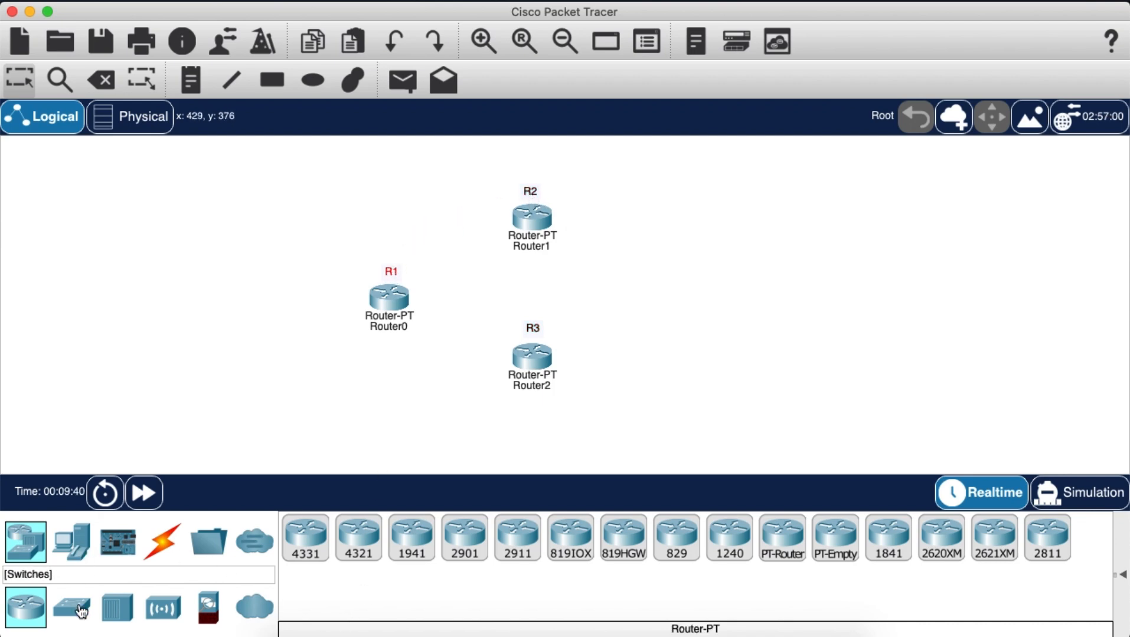
Step: Place a PT-Switch to the left of router R1 and align it level with the router
left_click(82, 615)
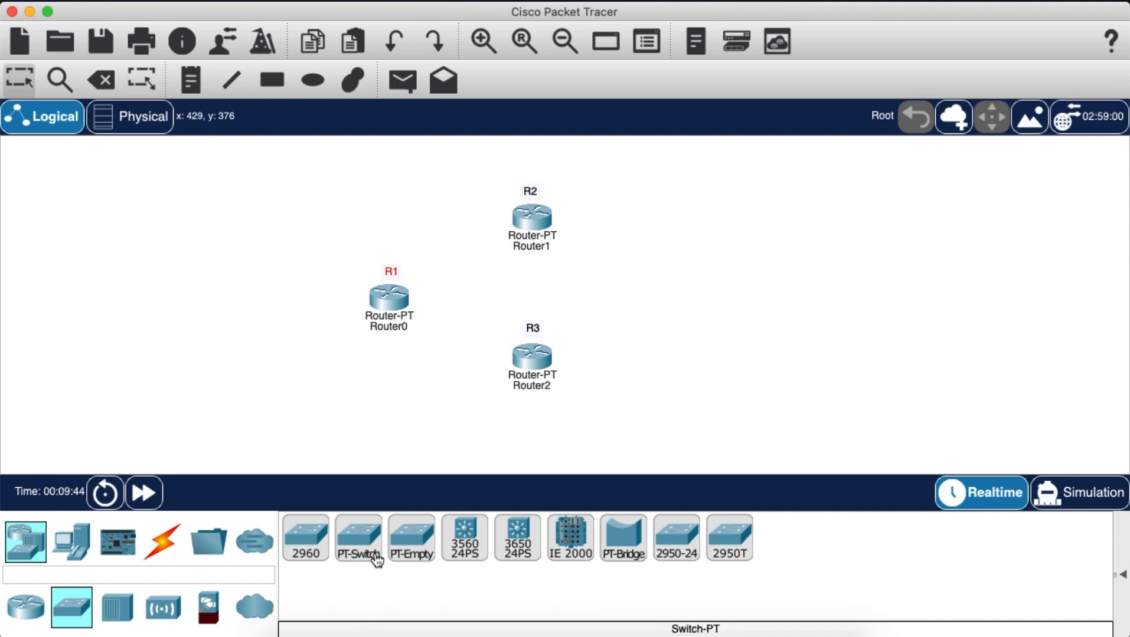
left_click(362, 549)
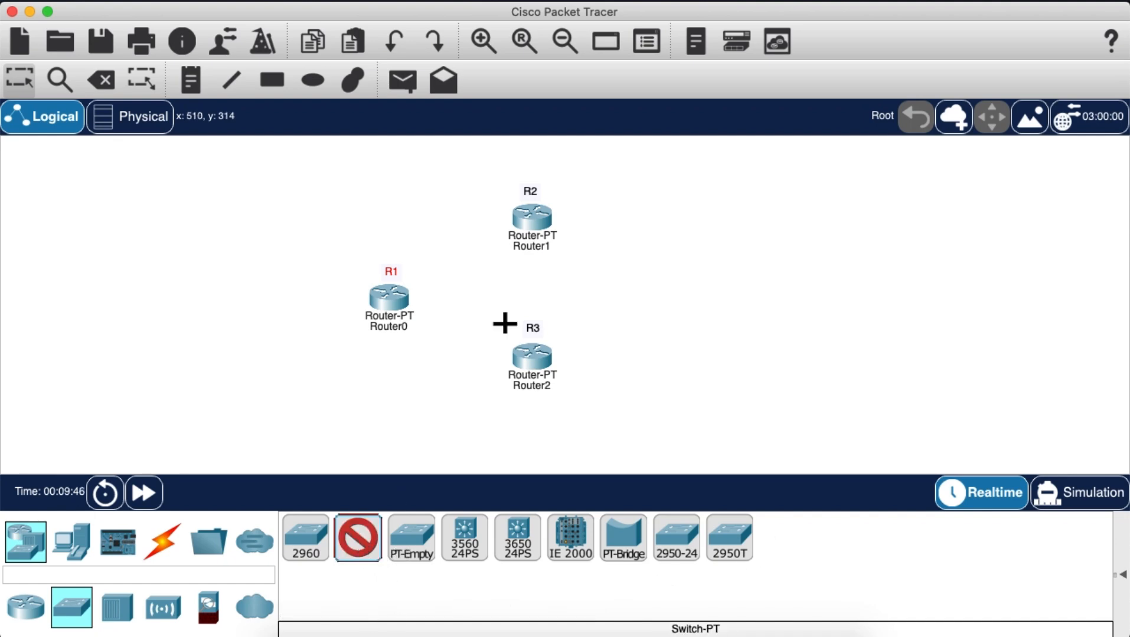
left_click(280, 297)
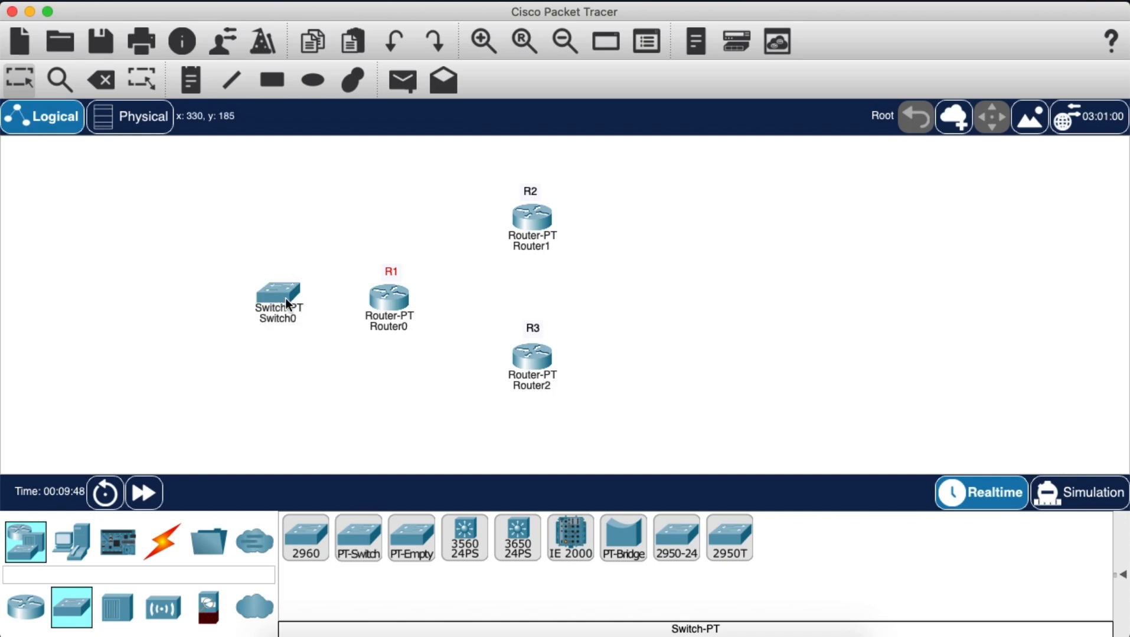
left_click_drag(282, 303, 281, 310)
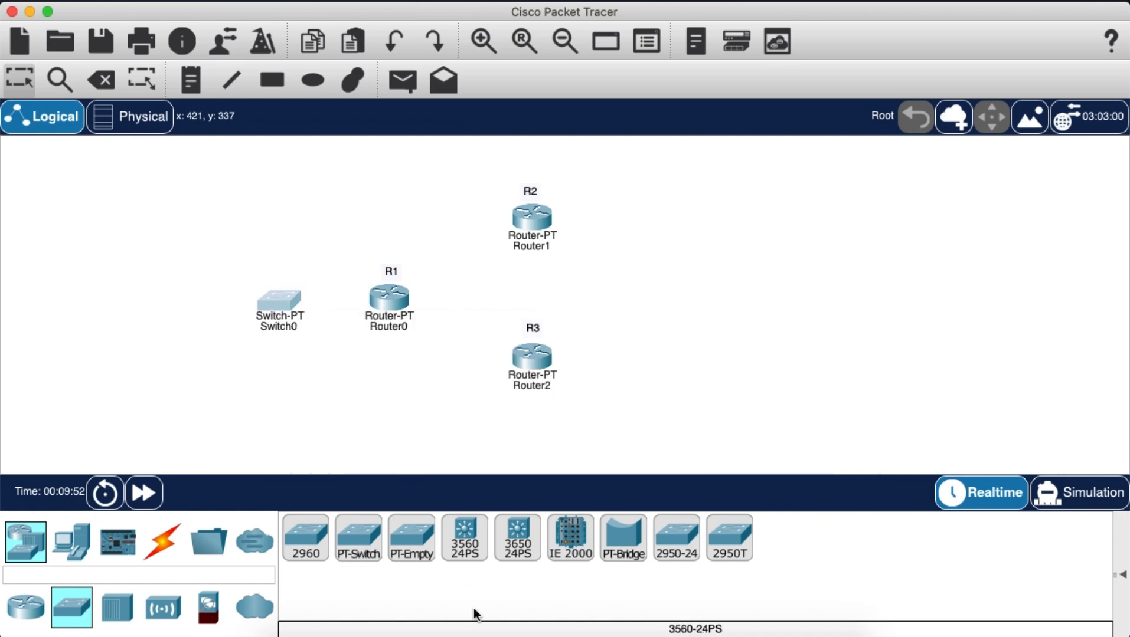
Step: Place two more PT-Switch devices, one to the right of R2 and one to the right of R3, and align them with their routers
left_click(361, 538)
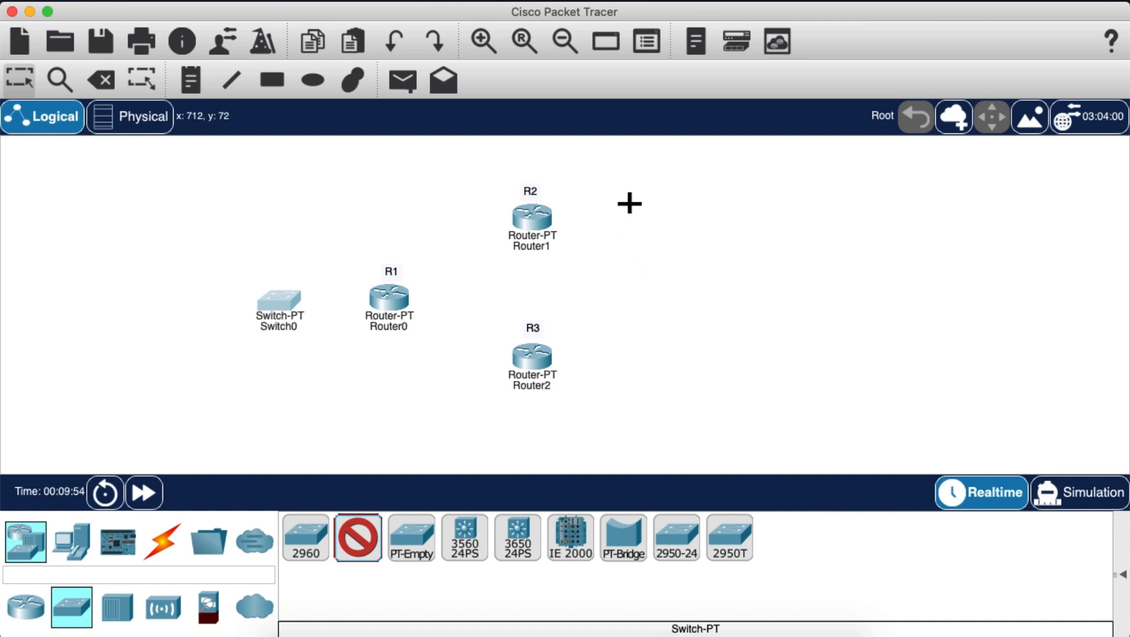
left_click(629, 201)
left_click(354, 555)
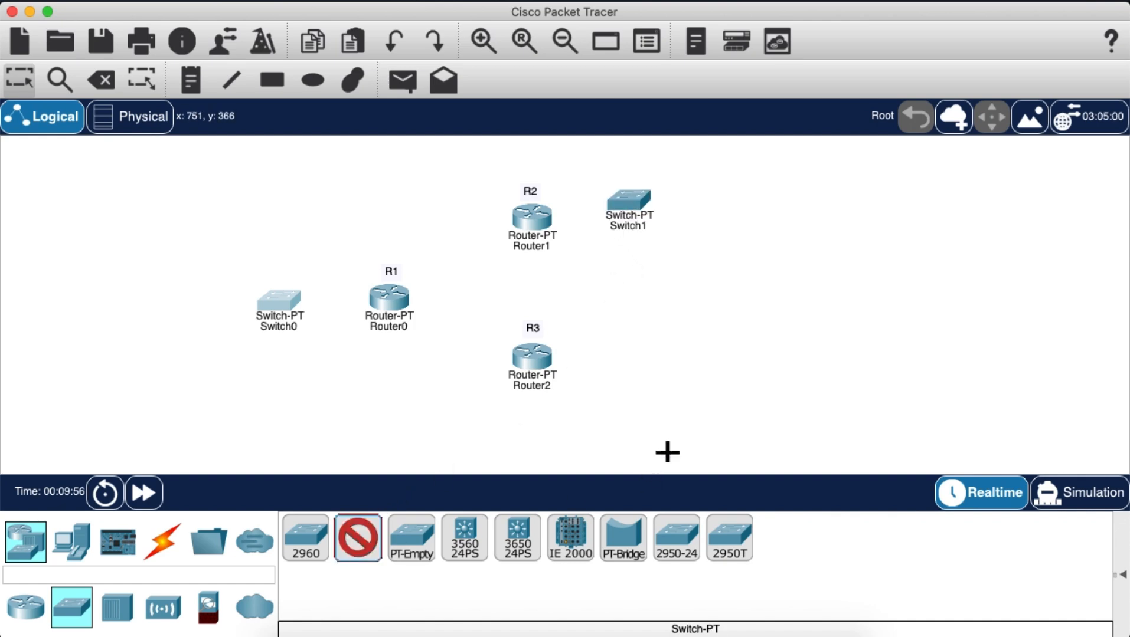
left_click(639, 343)
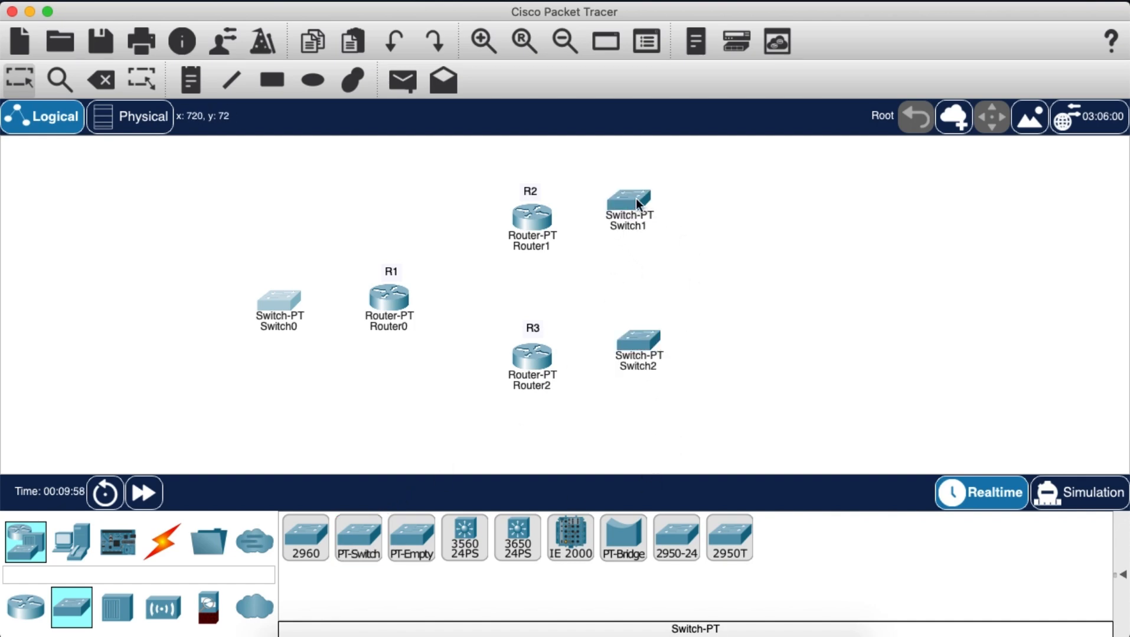
left_click_drag(638, 203, 648, 217)
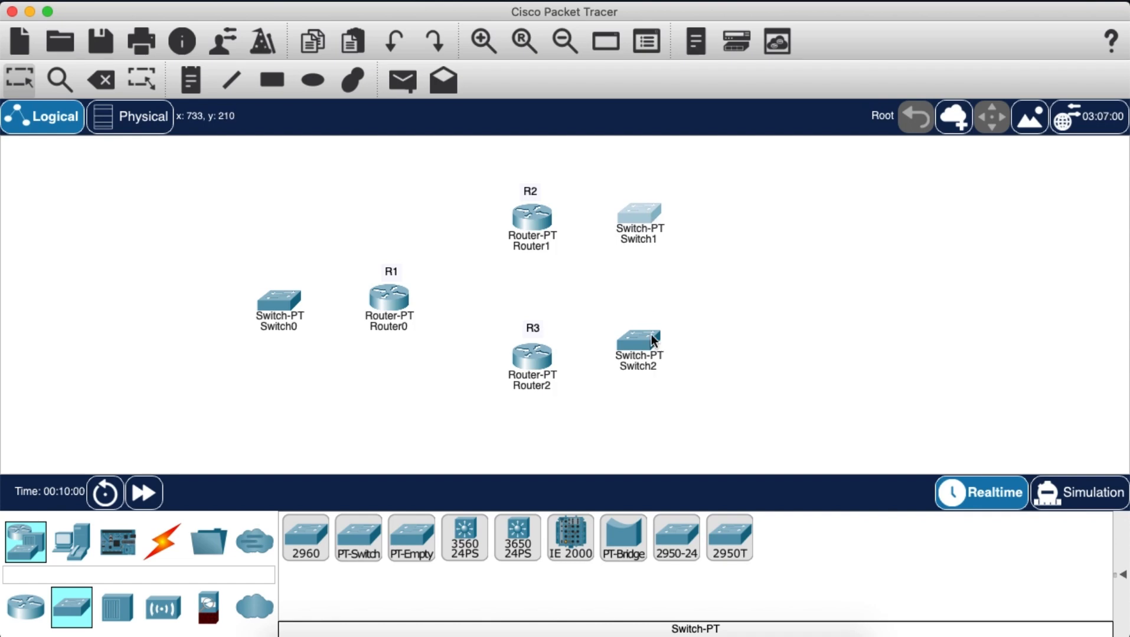
left_click_drag(652, 345, 652, 359)
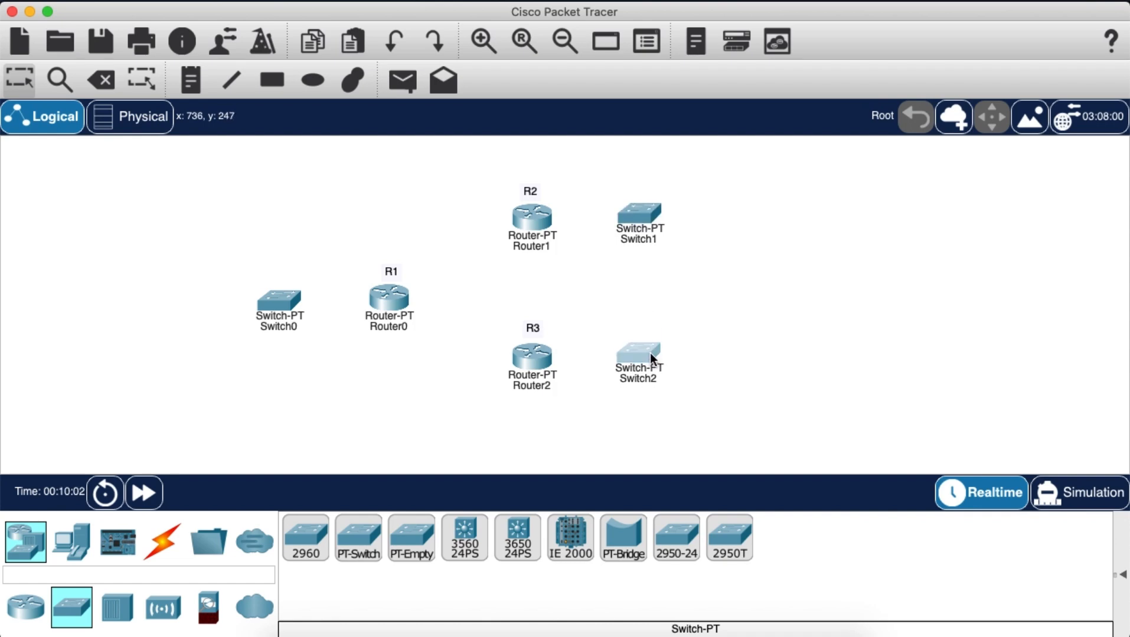
left_click(808, 365)
Step: Place a PC below Switch0
left_click(69, 551)
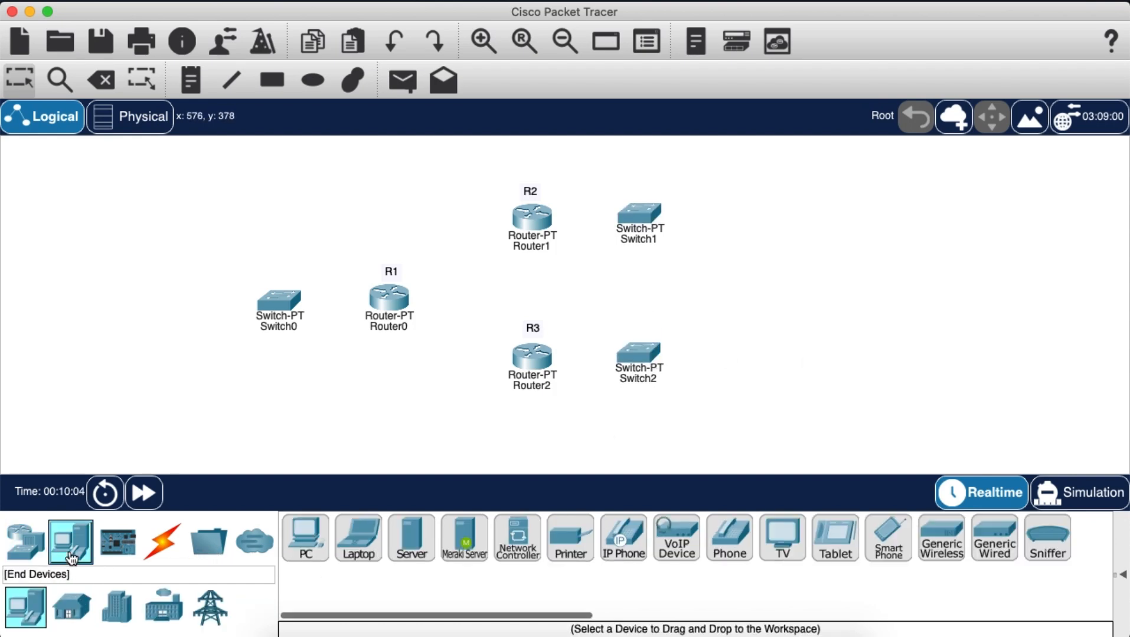
left_click(305, 558)
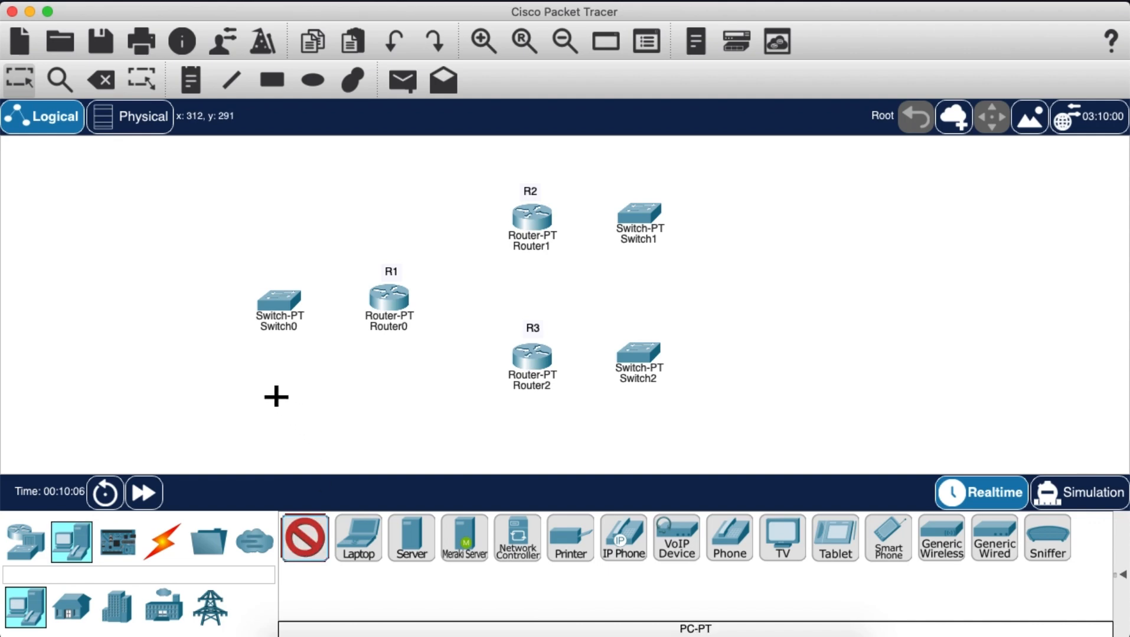
left_click(277, 395)
Step: Place three PCs around Switch1 beside router R2
left_click(305, 537)
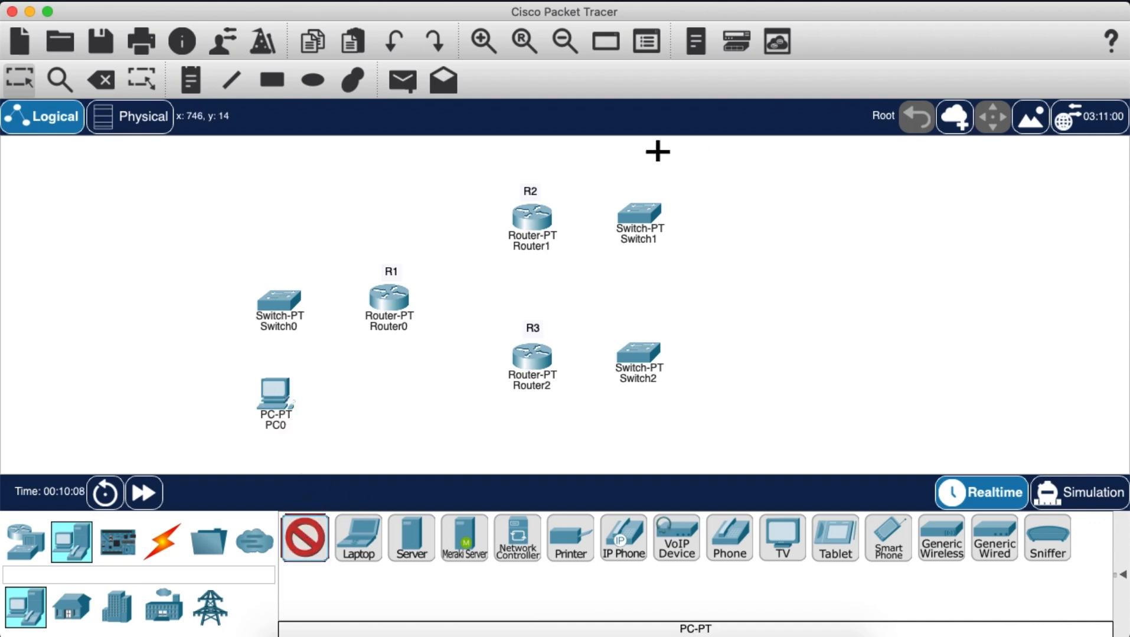
left_click(643, 239)
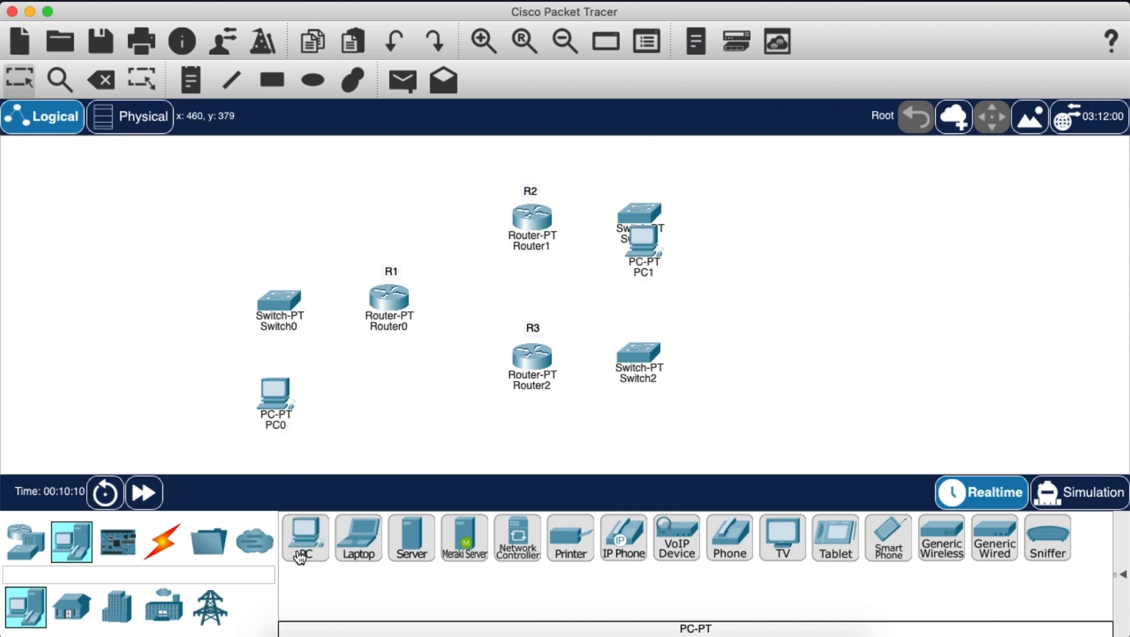
left_click(298, 555)
left_click(710, 182)
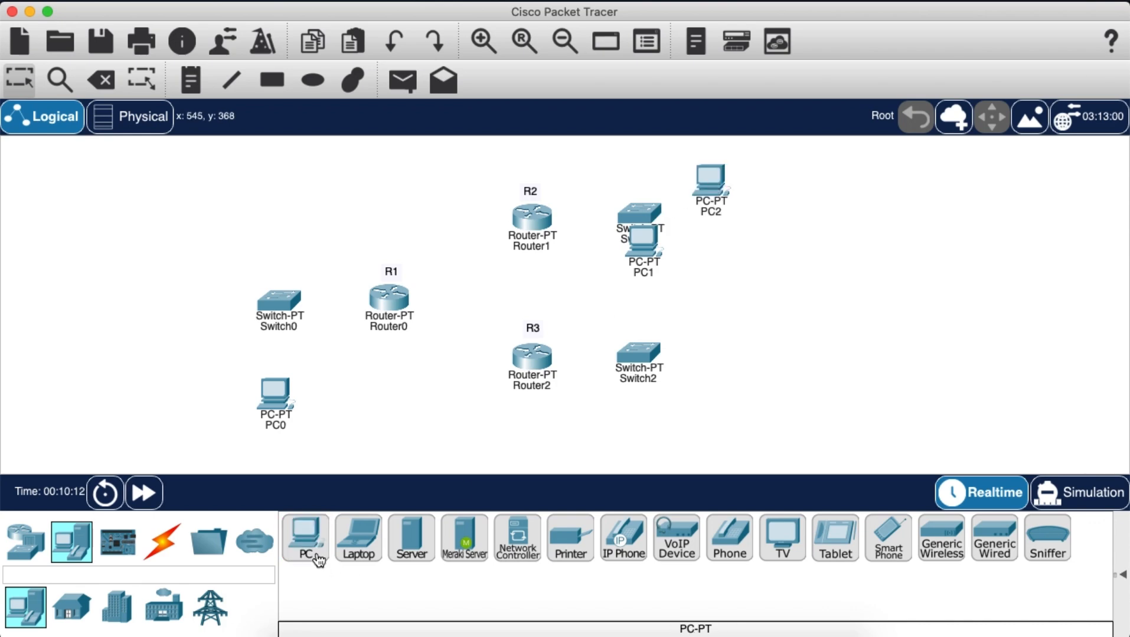
left_click(308, 548)
left_click(756, 245)
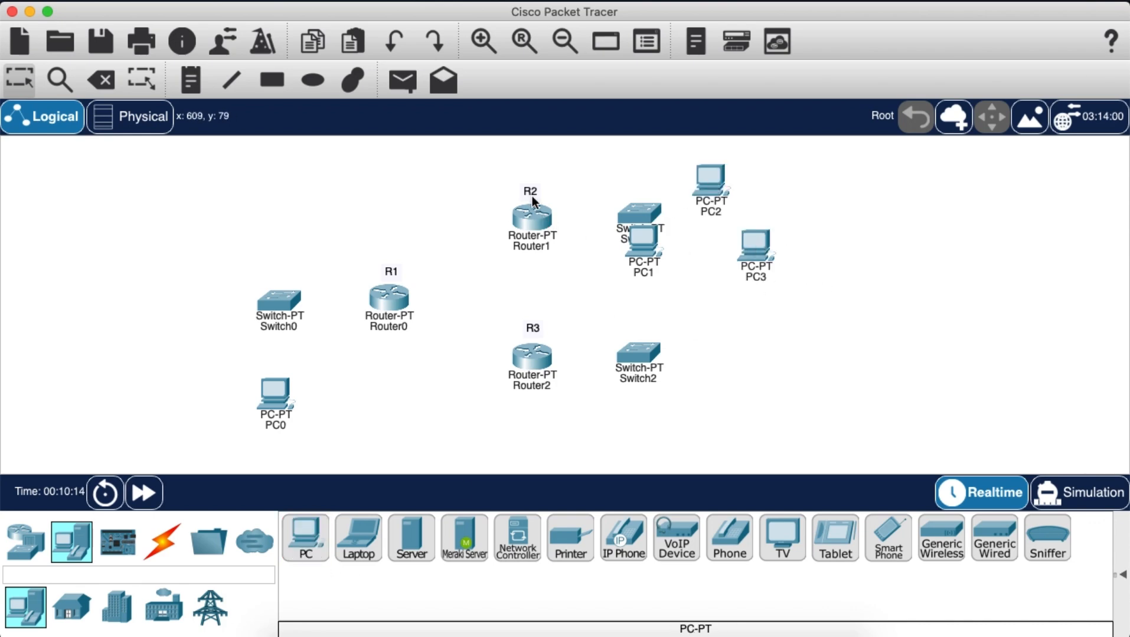
Step: Shift R2 with its label and Switch1 down, and arrange PC1 above the switch, PC2 diagonally above it and PC3 to its right
left_click_drag(511, 186, 537, 244)
left_click_drag(632, 255, 626, 176)
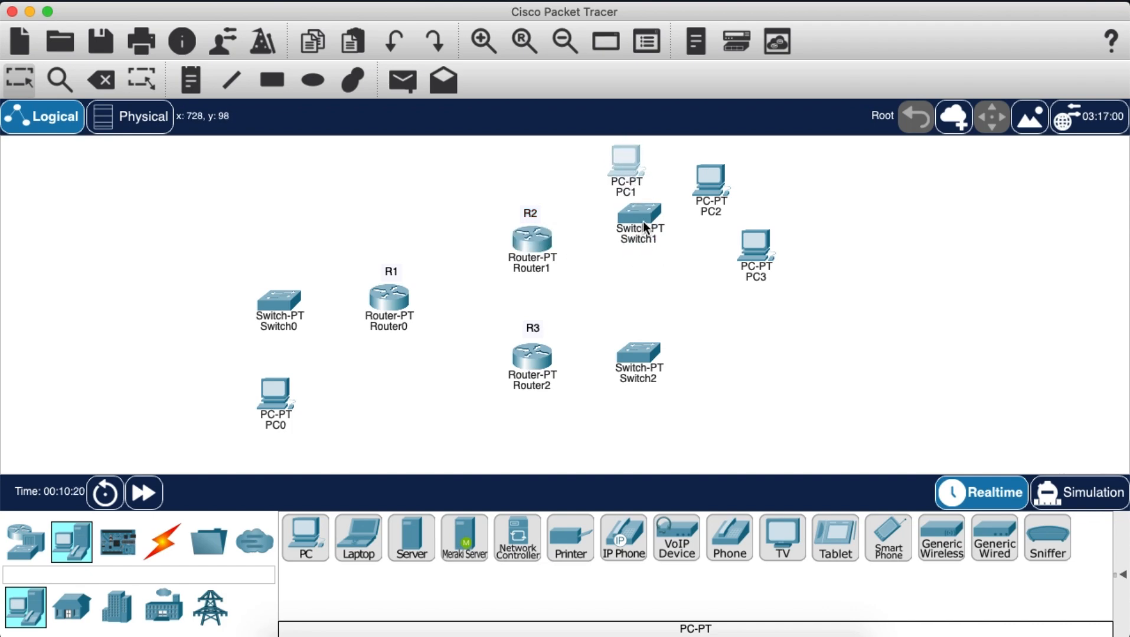
left_click_drag(645, 228, 643, 252)
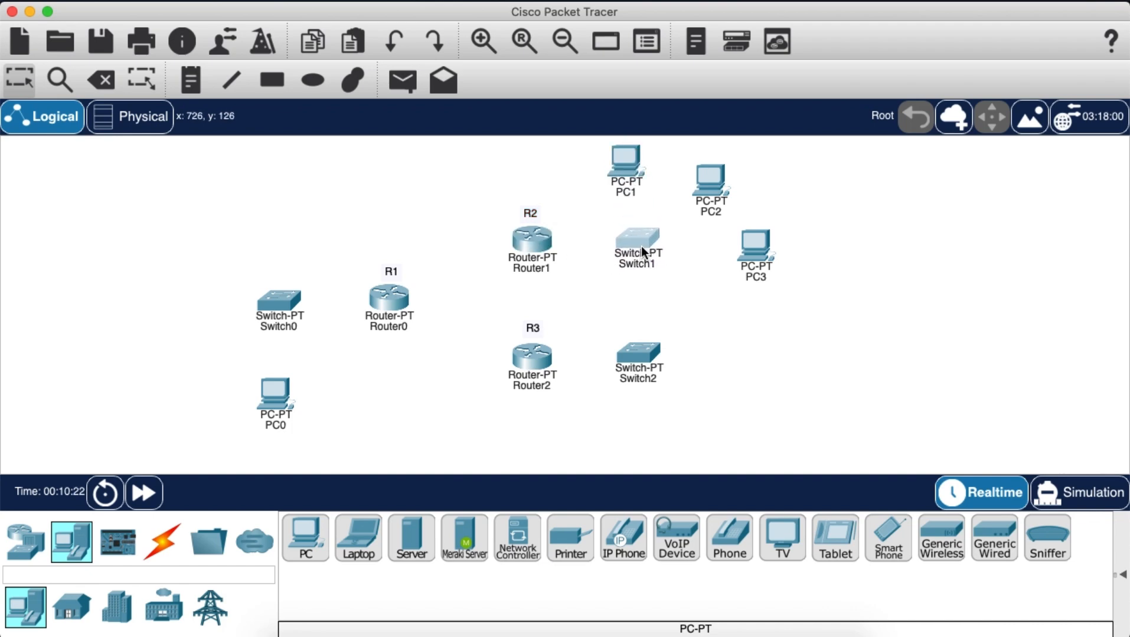
left_click_drag(635, 174, 648, 177)
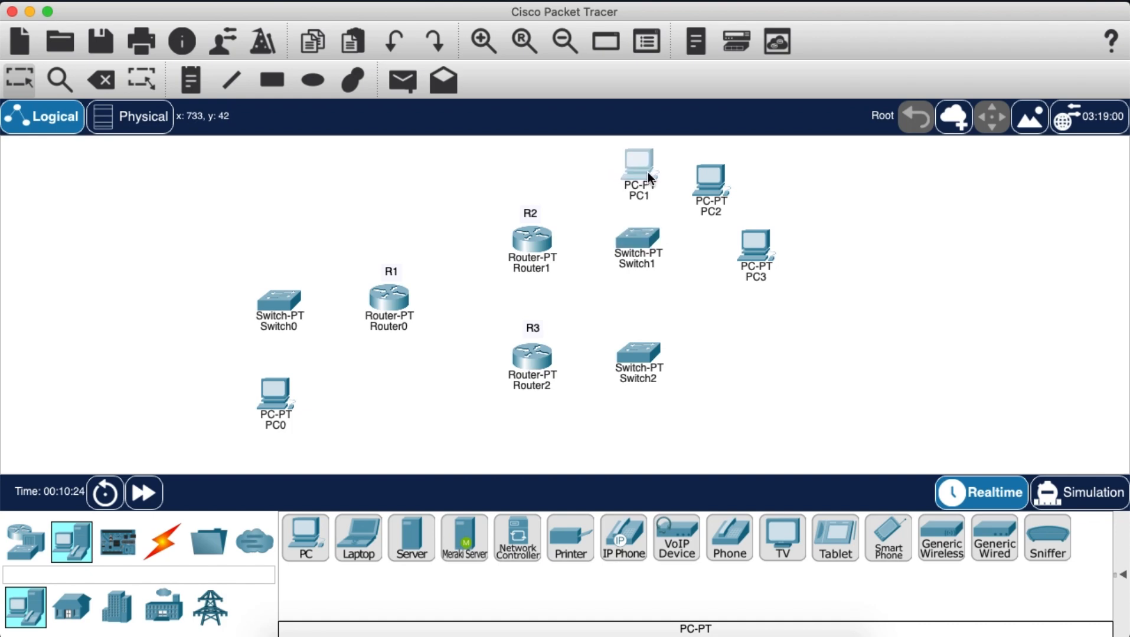
left_click_drag(723, 187, 758, 167)
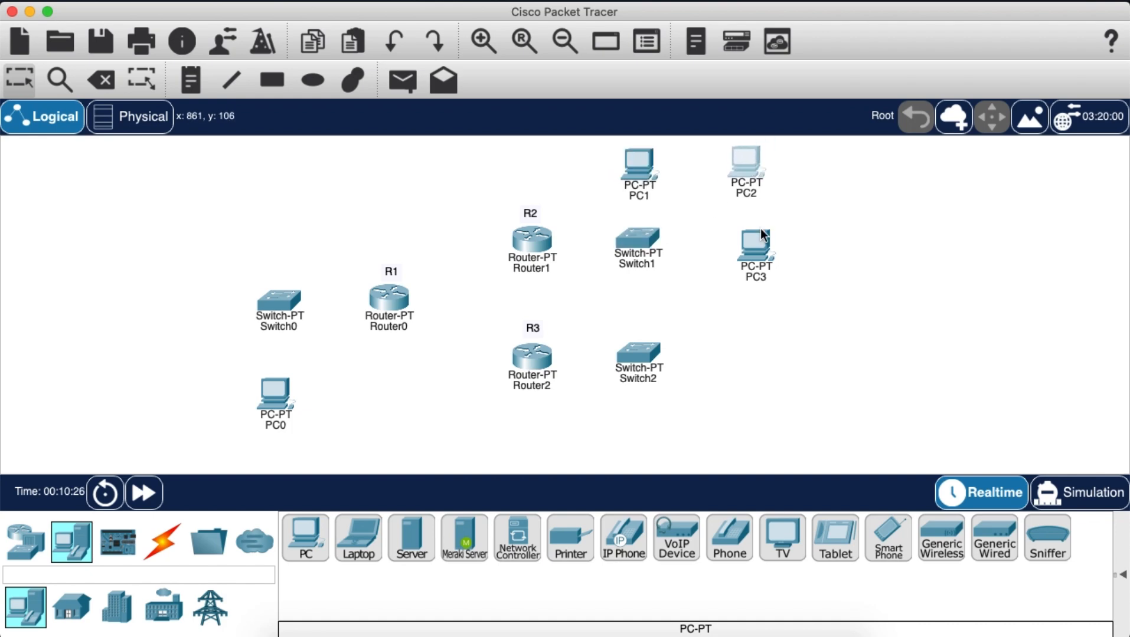
left_click_drag(762, 235, 747, 240)
left_click(854, 357)
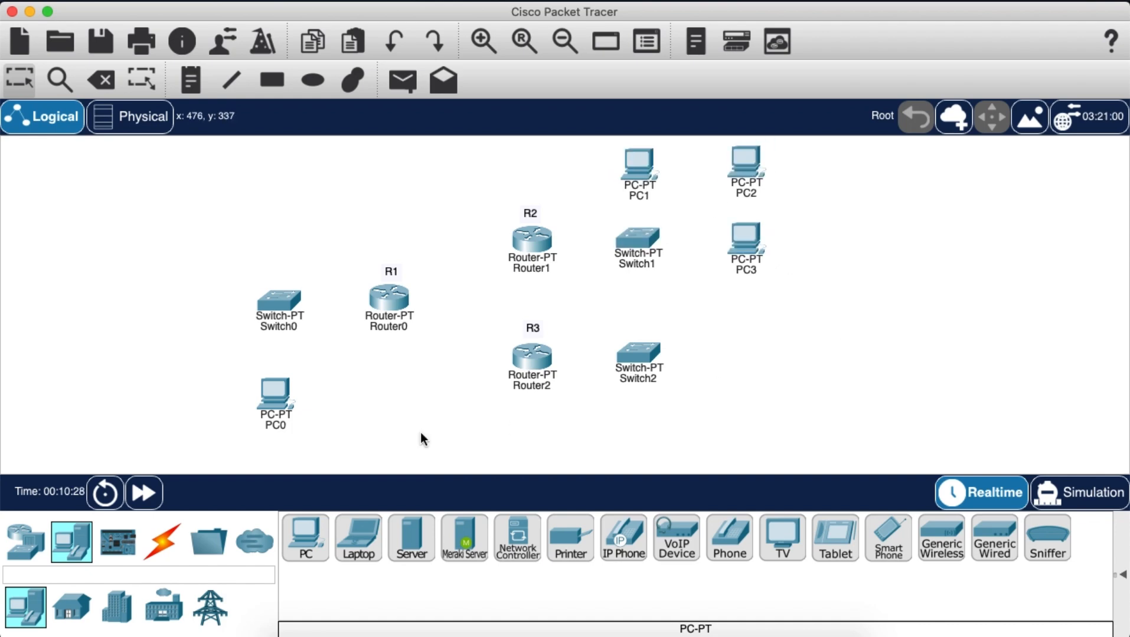
Step: Place three PCs around Switch2: one below it, one diagonally below and one to its right
left_click(298, 540)
left_click(631, 432)
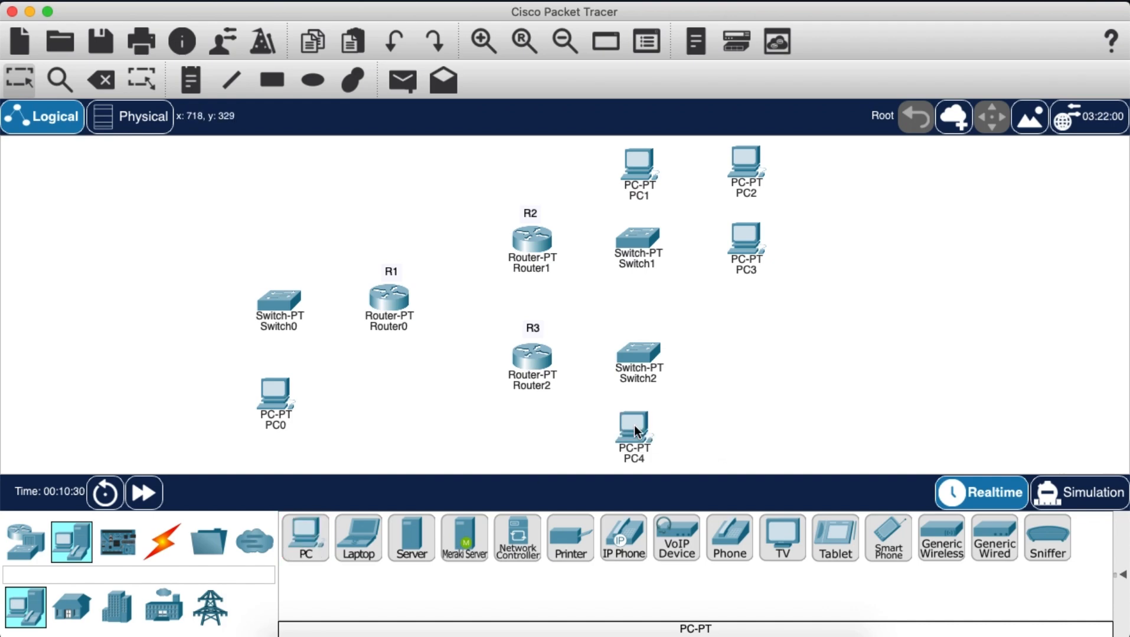
left_click(749, 423)
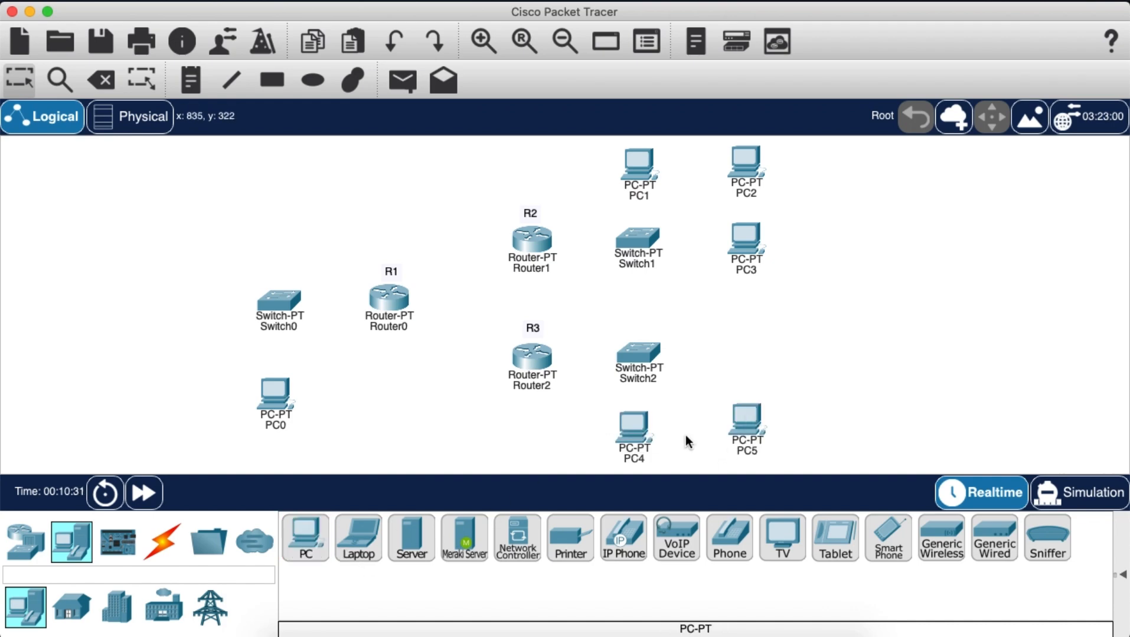
left_click(314, 530)
left_click(744, 346)
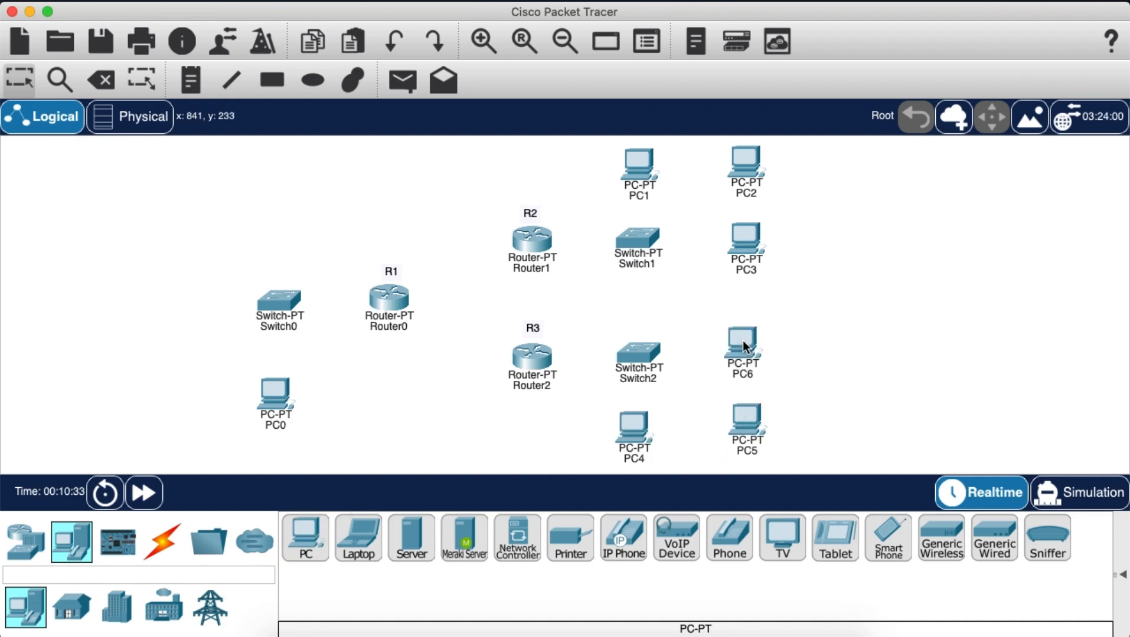
Step: Align PC6 level with Switch2, PC5 beneath PC6 and PC4 beneath Switch2
left_click_drag(731, 347, 733, 351)
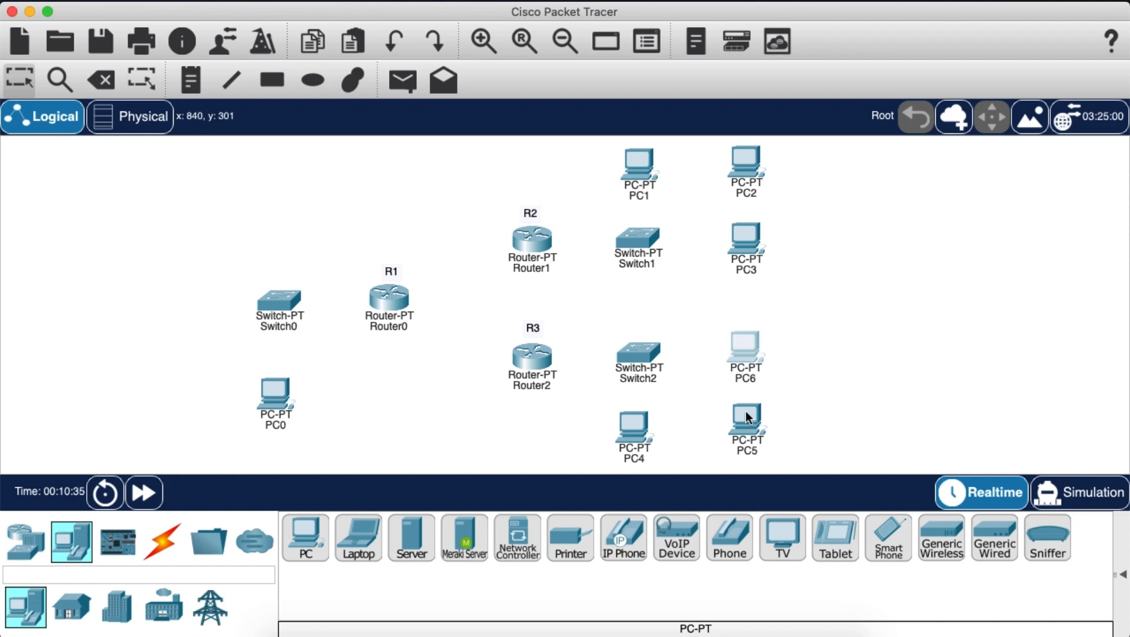
left_click_drag(752, 426, 753, 434)
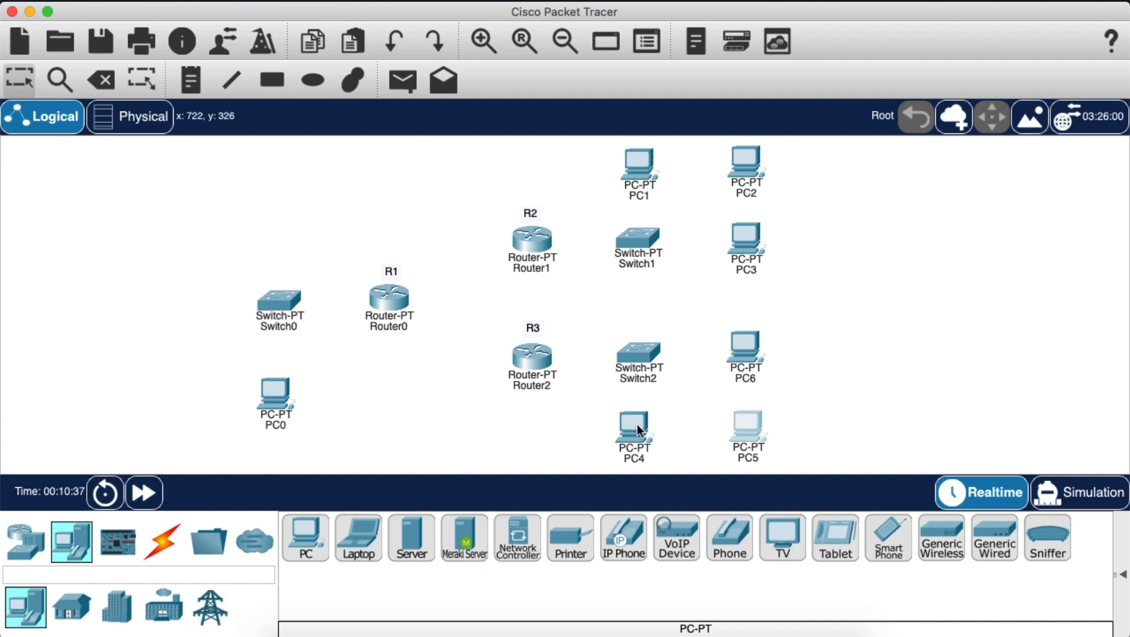
left_click_drag(638, 430, 645, 430)
left_click(929, 357)
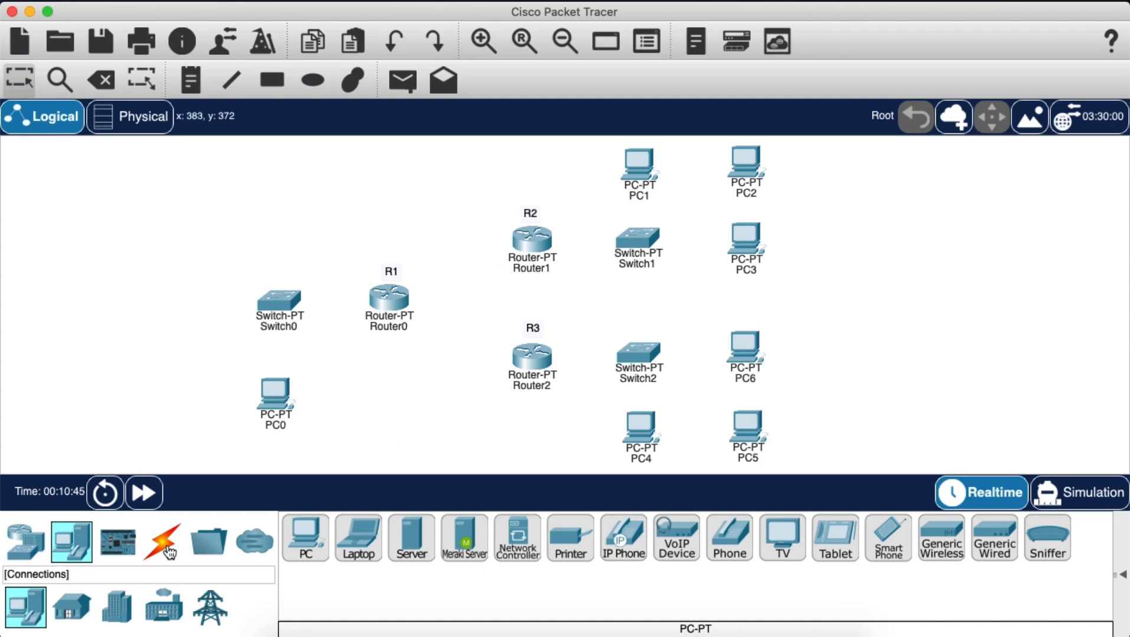
Step: Connect Switch0 FastEthernet0/1 to PC0 FastEthernet0 with a copper straight-through cable and align PC0 directly beneath the switch
left_click(169, 550)
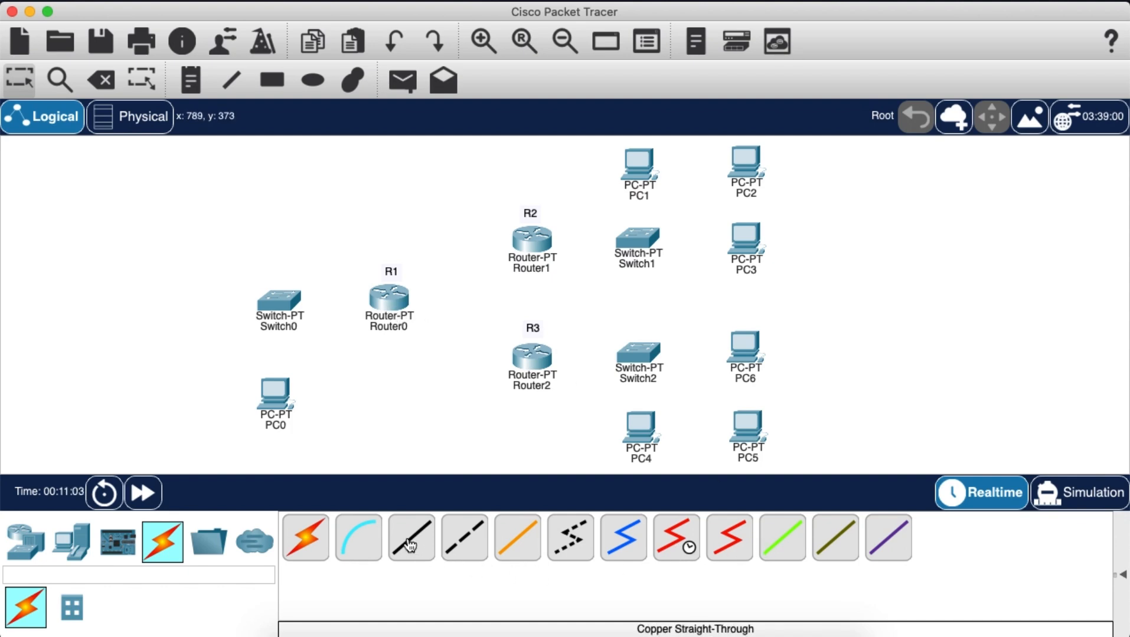
left_click(412, 538)
left_click(278, 304)
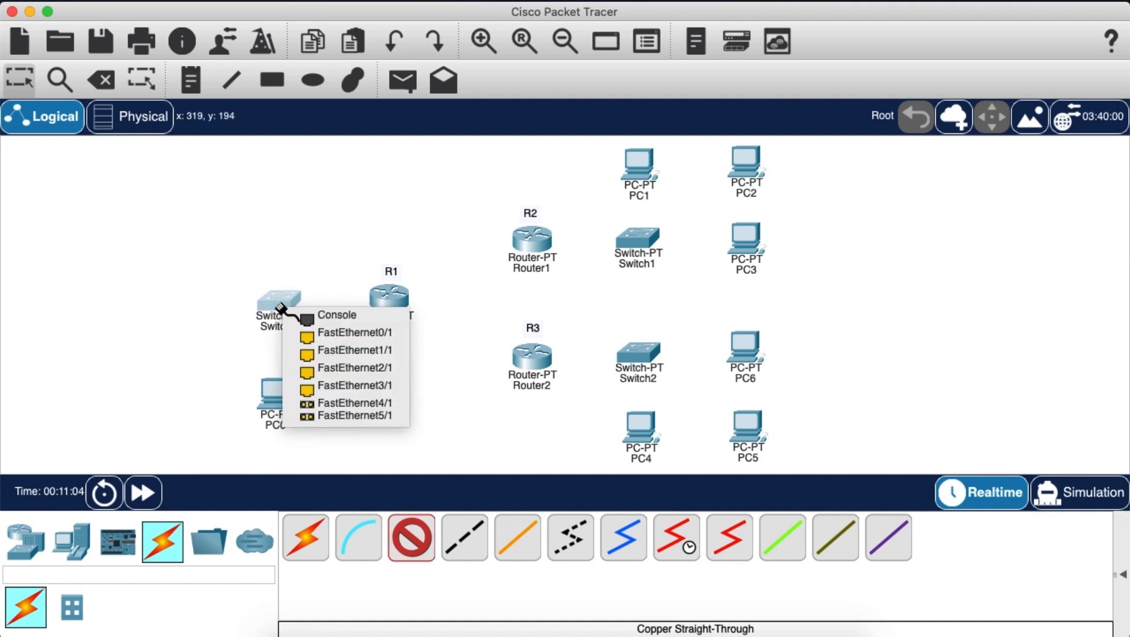
left_click(345, 335)
left_click(276, 391)
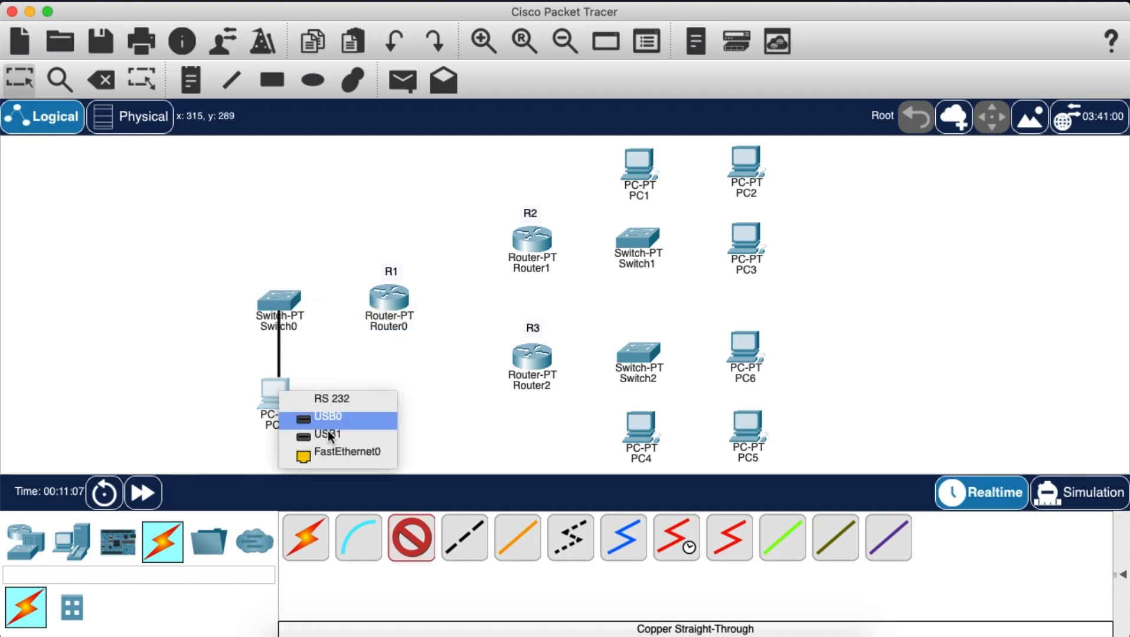
left_click(334, 455)
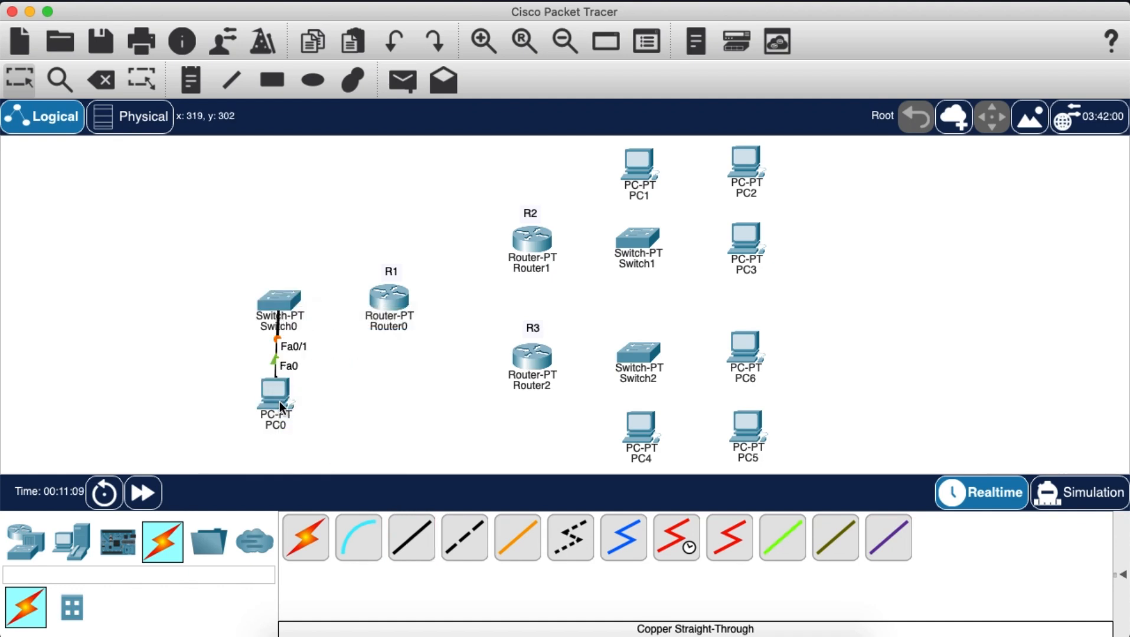
left_click_drag(275, 401, 280, 407)
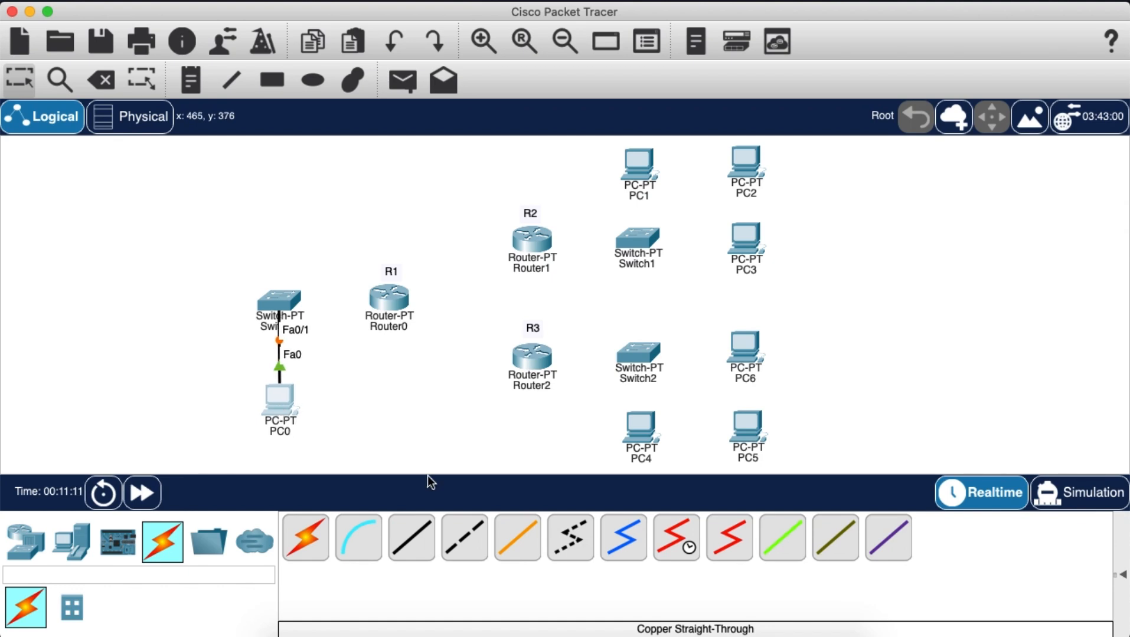
Step: Connect R1 FastEthernet0/0 to Switch0 FastEthernet1/1 with a copper straight-through cable and shift the router slightly away from the switch
left_click(412, 538)
left_click(396, 301)
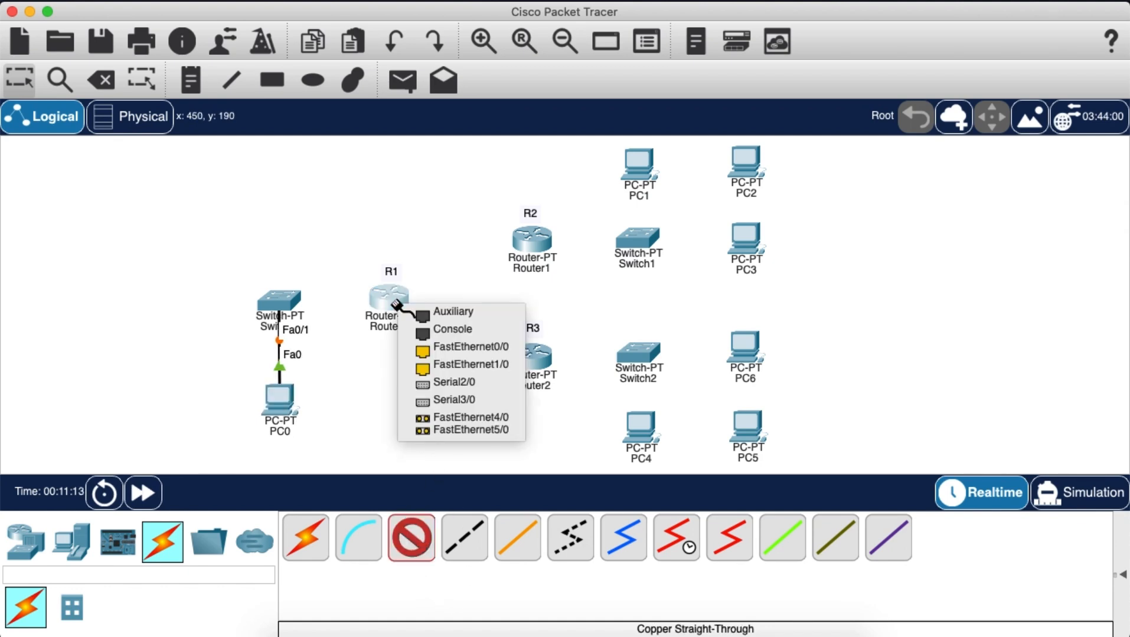
left_click(456, 347)
left_click(284, 302)
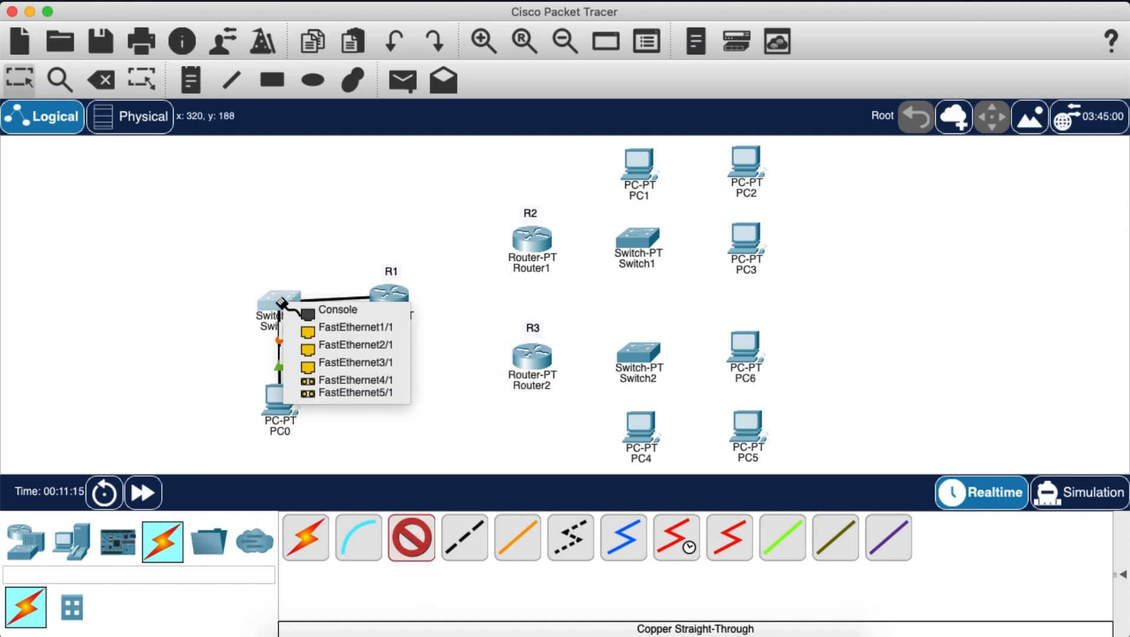
left_click(378, 327)
left_click_drag(406, 303, 413, 297)
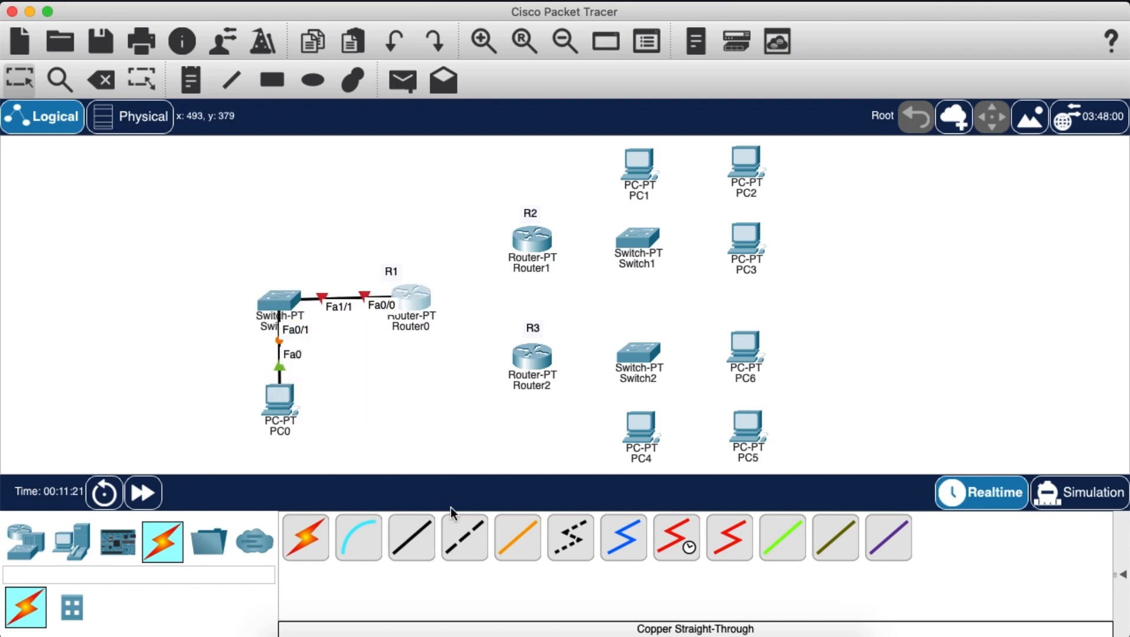
Step: Link R1 Serial2/0 to R2 Serial2/0 with a Serial DCE cable, with R1 as the clock side
left_click(676, 538)
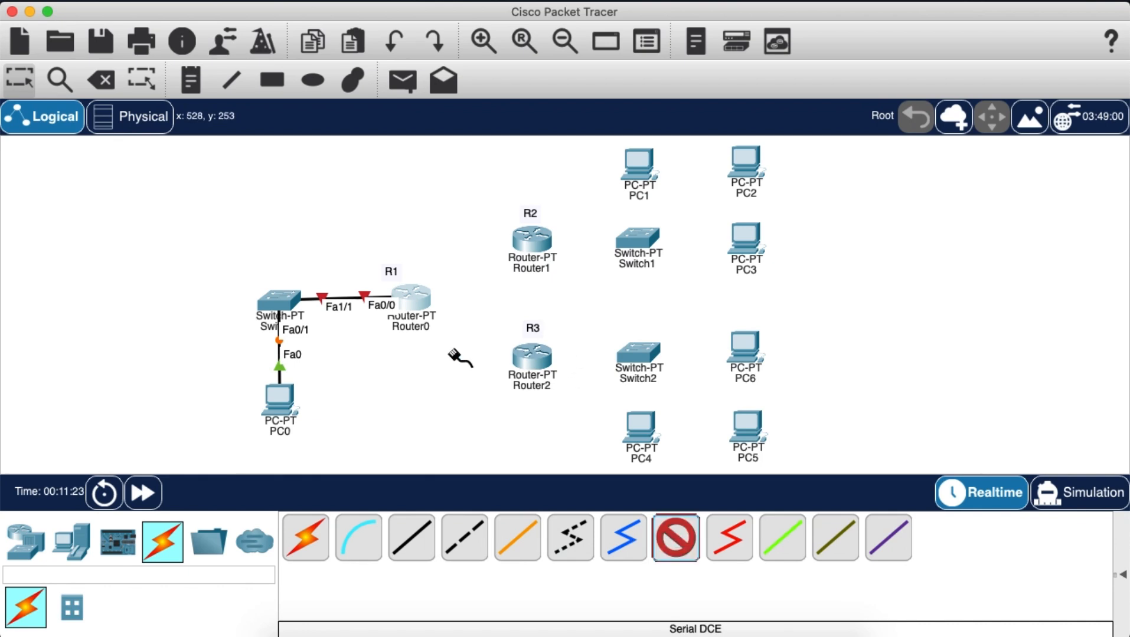
left_click(416, 305)
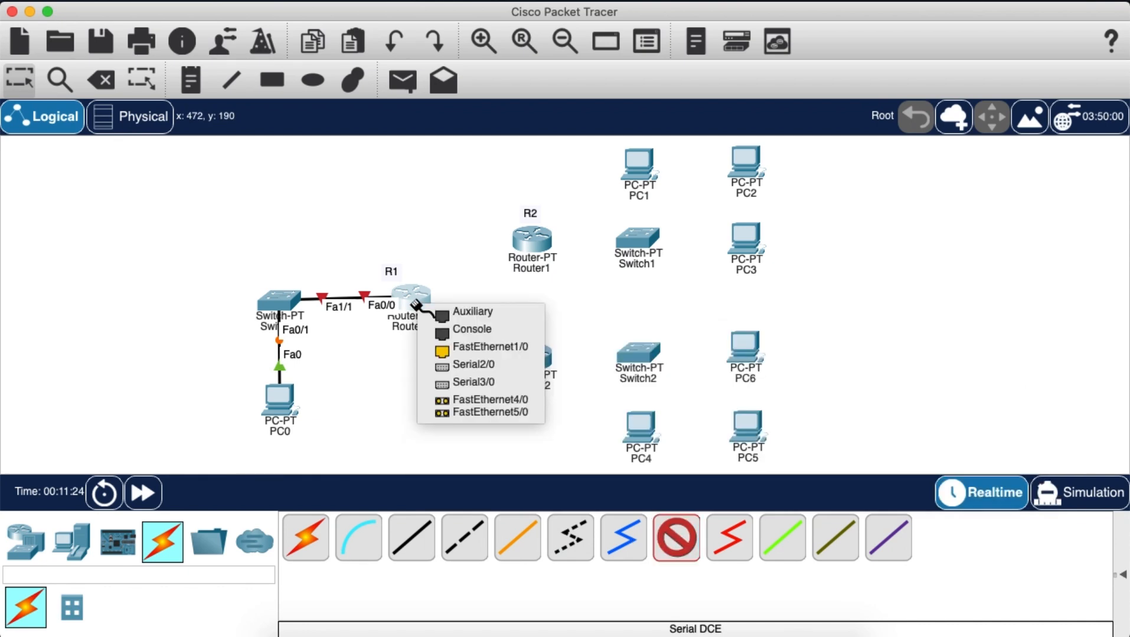
left_click(495, 384)
left_click(532, 240)
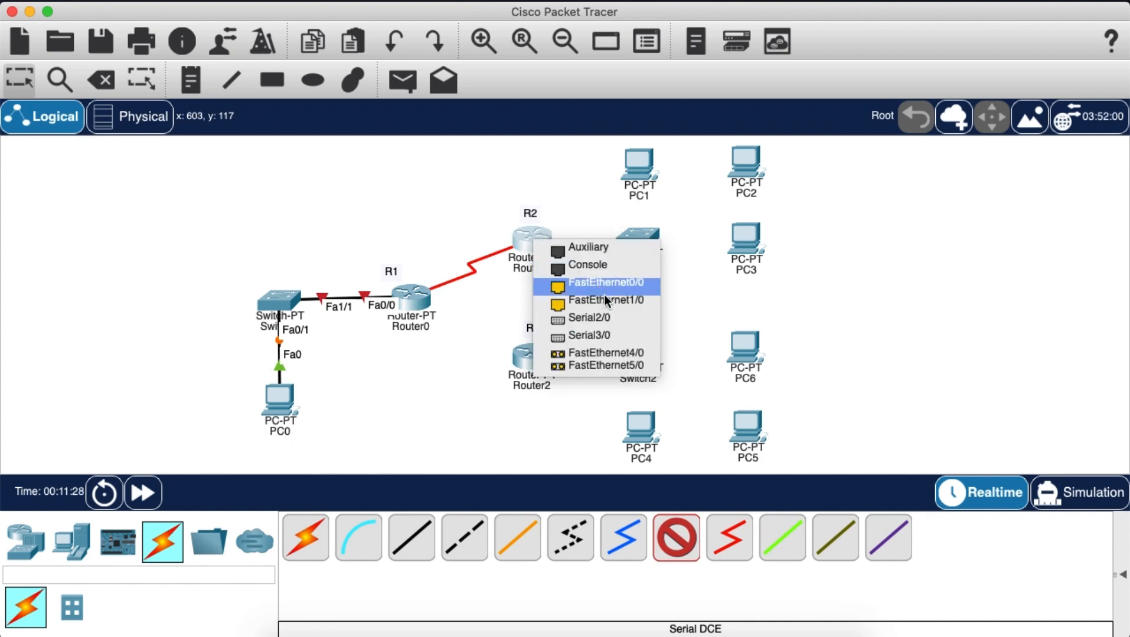
left_click(605, 318)
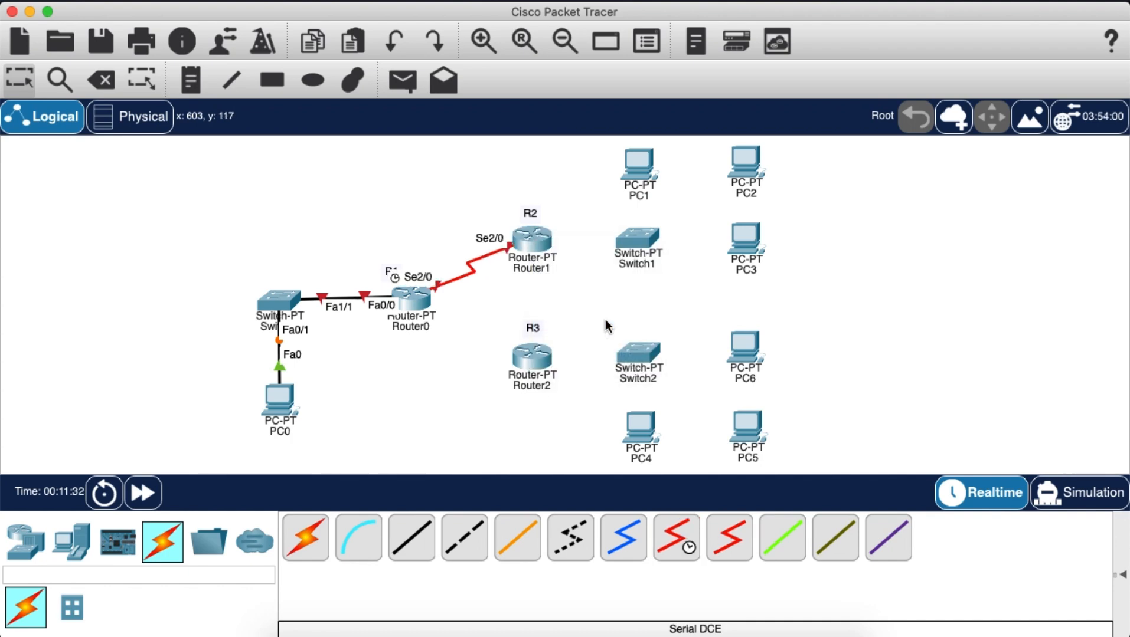
Step: Link R1 Serial3/0 to R3 Serial2/0 with a Serial DCE cable, starting from R1
left_click(676, 537)
left_click(406, 299)
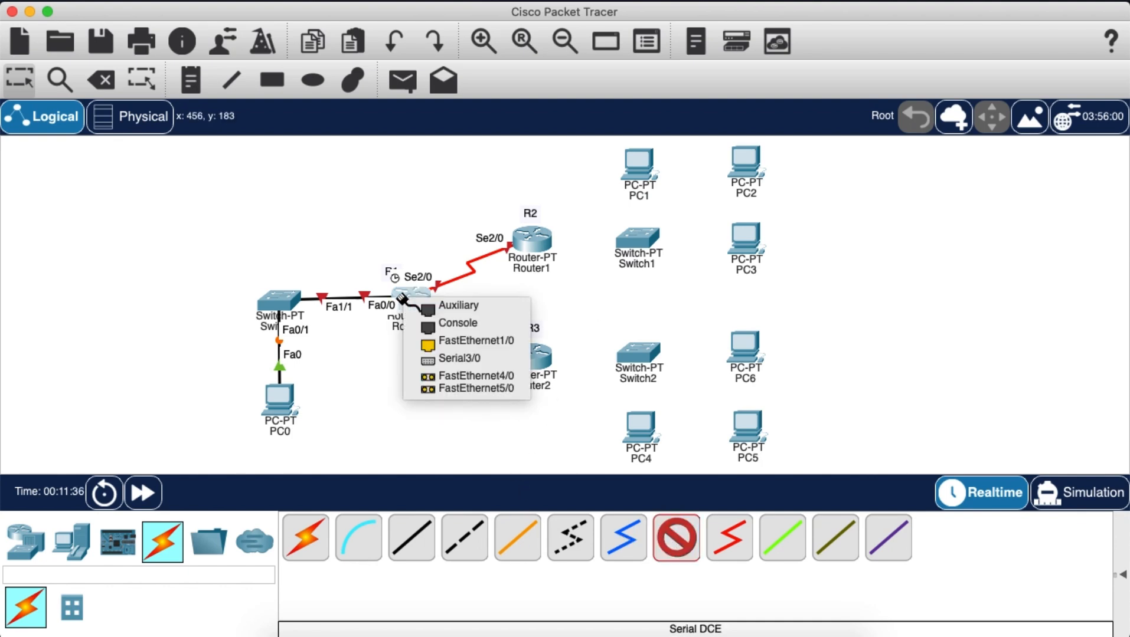
left_click(479, 365)
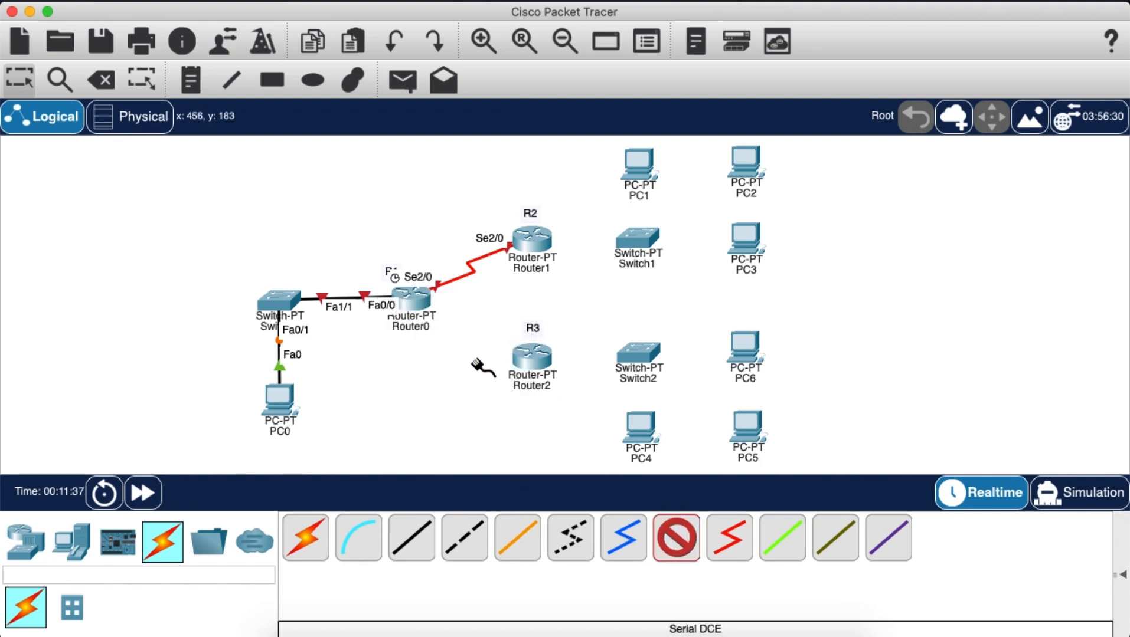
left_click(534, 361)
left_click(584, 442)
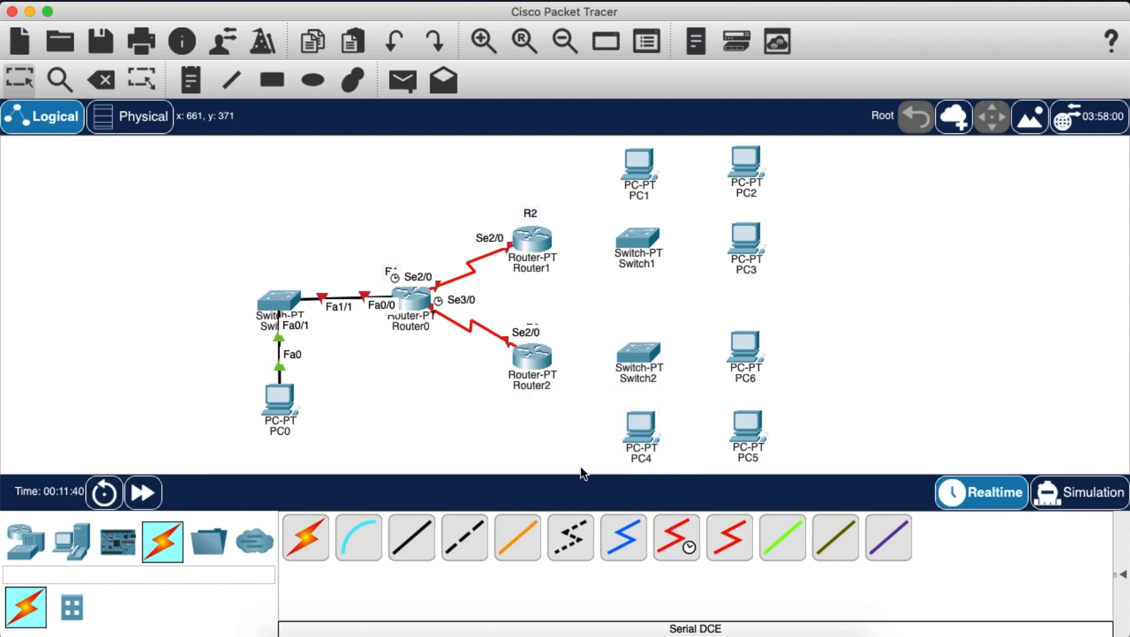
Step: Link R2 Serial3/0 to R3 Serial3/0 with a Serial DCE cable started at R2, and nudge router R3 slightly to the right
left_click(675, 537)
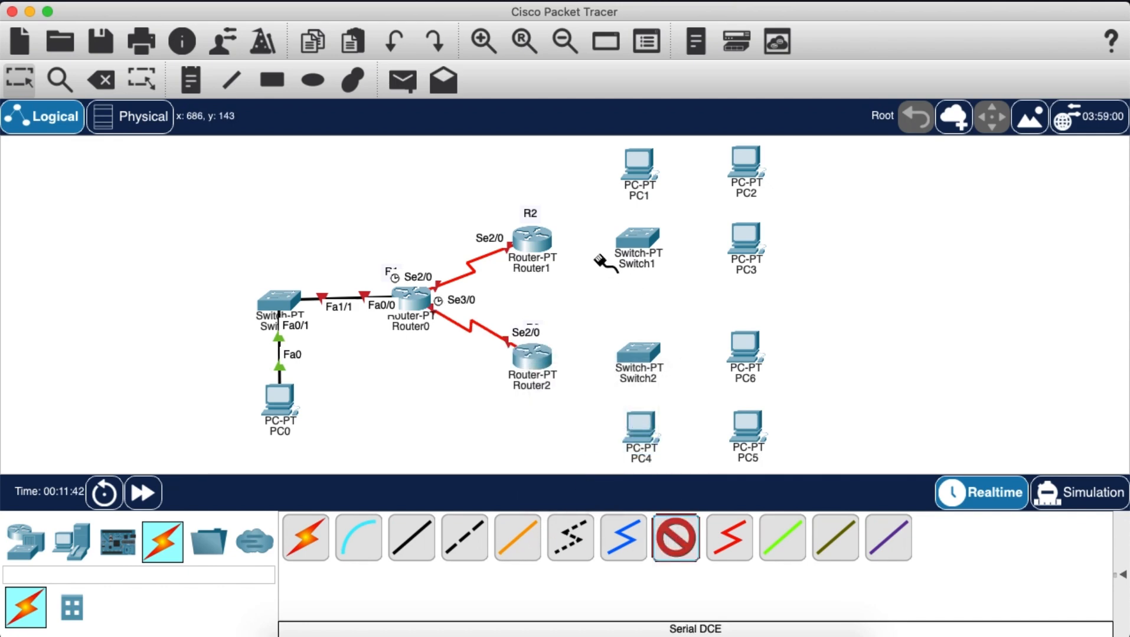
left_click(531, 239)
left_click(584, 303)
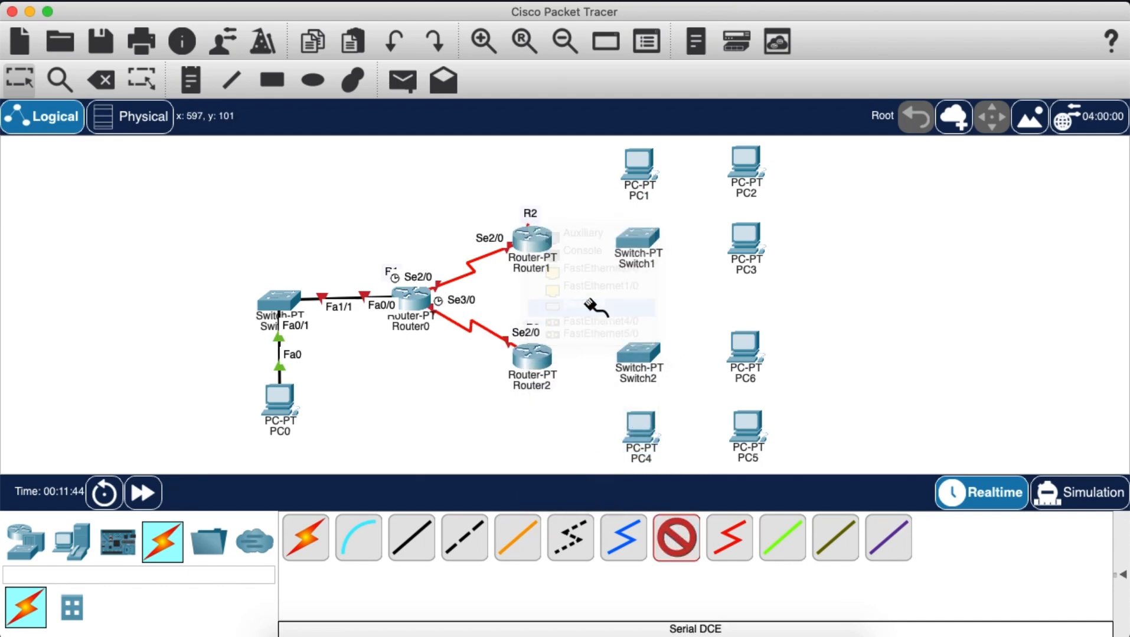
left_click(534, 360)
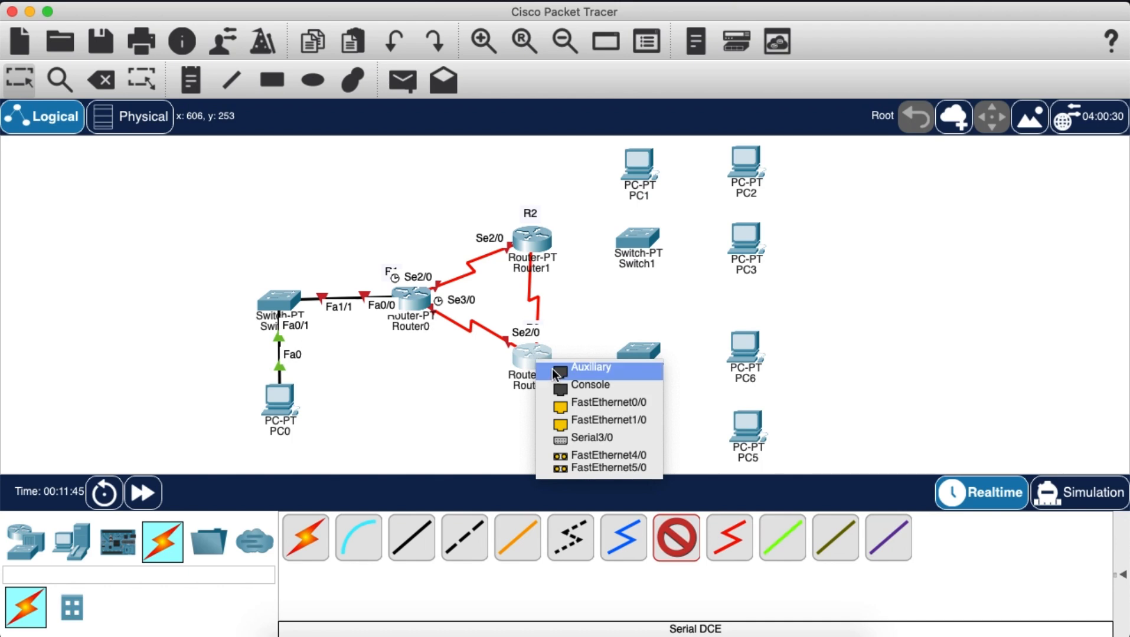
left_click(587, 441)
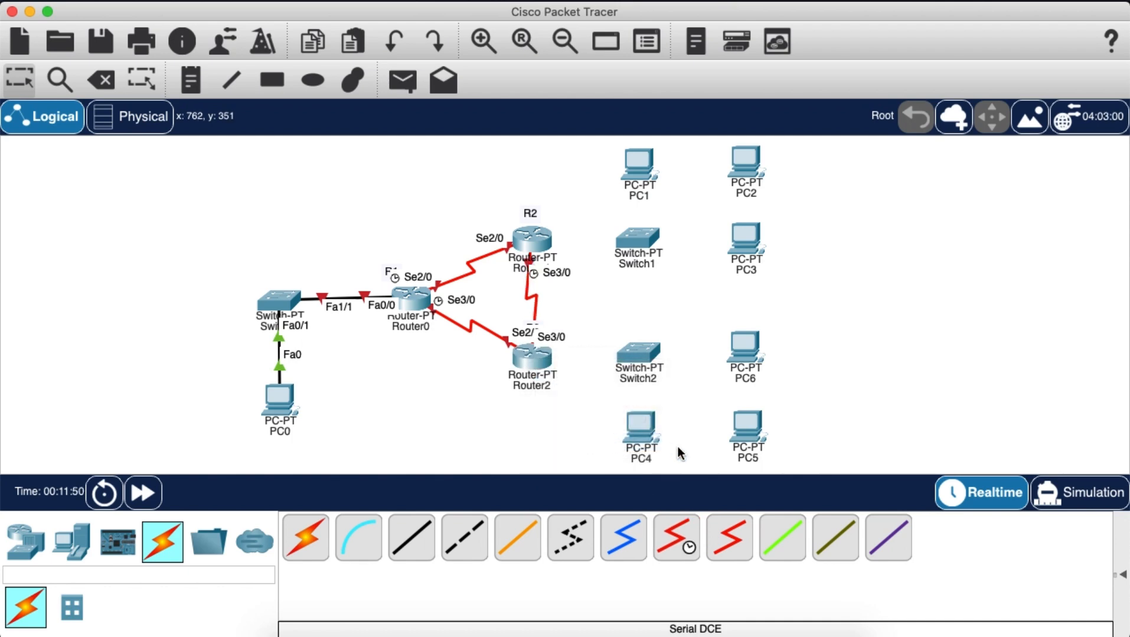
left_click_drag(543, 362, 549, 361)
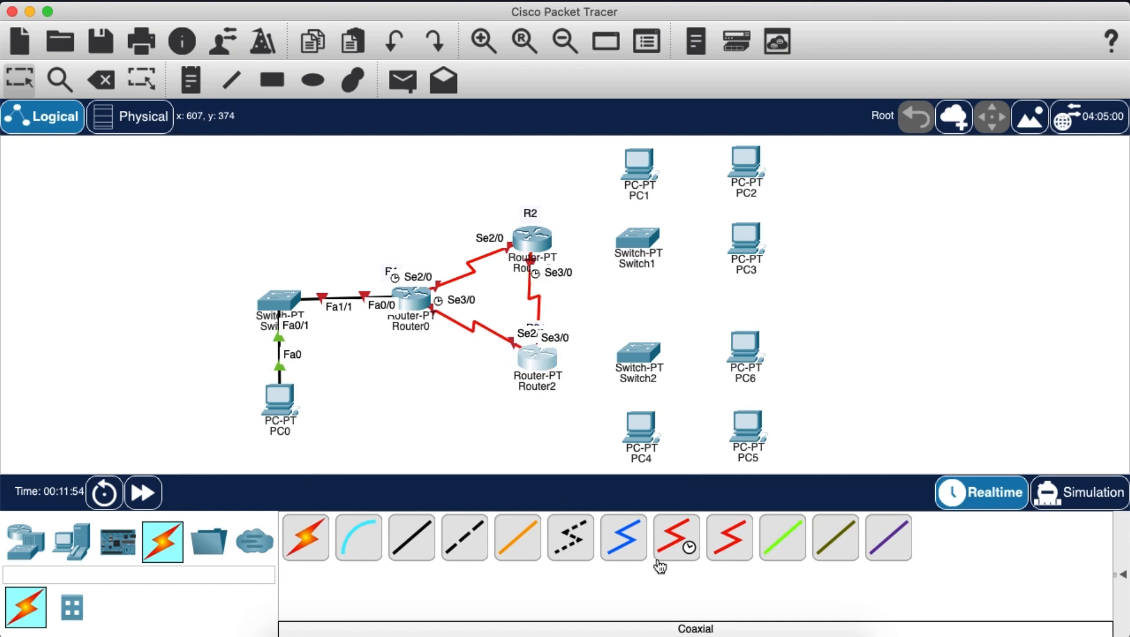
Step: Connect a FastEthernet port of R2 to Switch1 FastEthernet0/1 with a copper straight-through cable
left_click(417, 542)
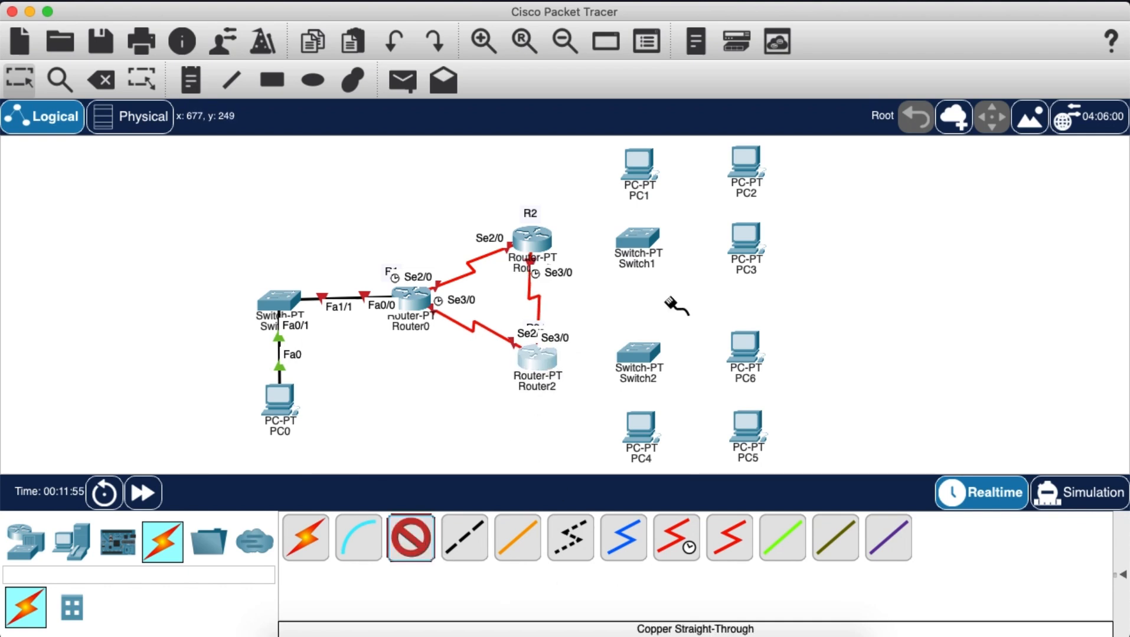
left_click(544, 235)
left_click(637, 288)
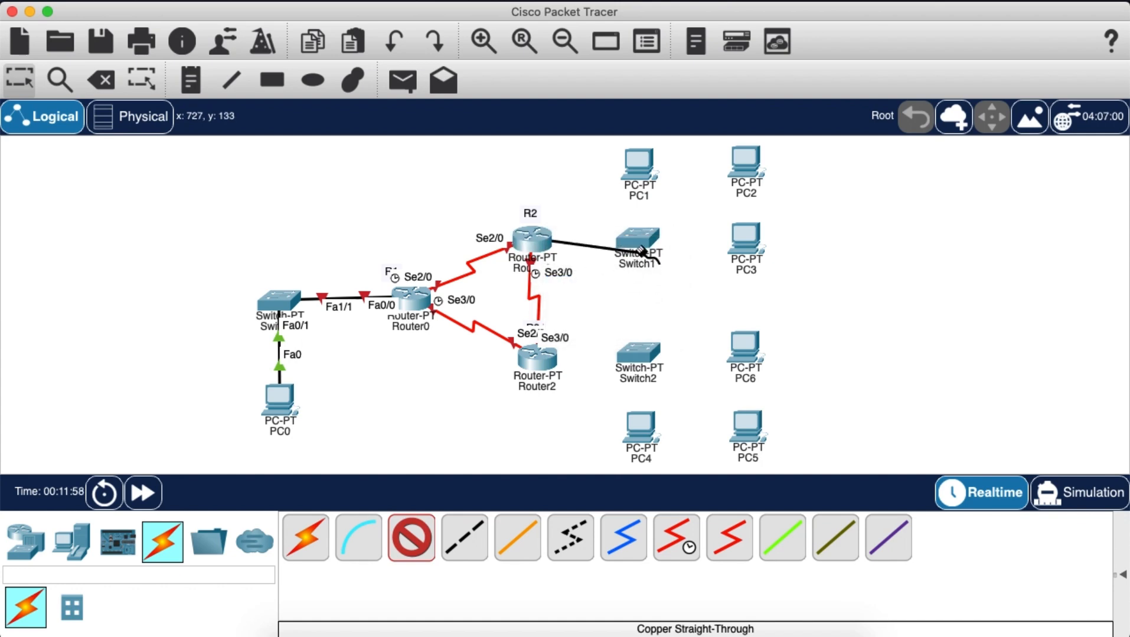
left_click(642, 238)
left_click(698, 266)
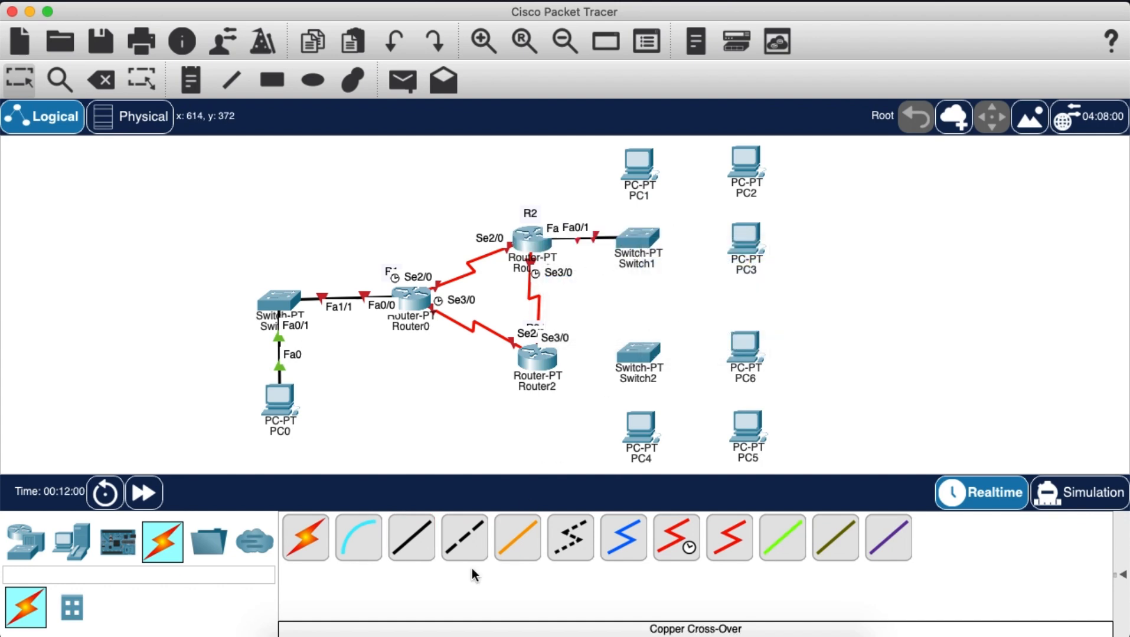
Step: Connect R3 FastEthernet0/0 to Switch2 FastEthernet0/1 with a copper straight-through cable
left_click(412, 538)
left_click(544, 358)
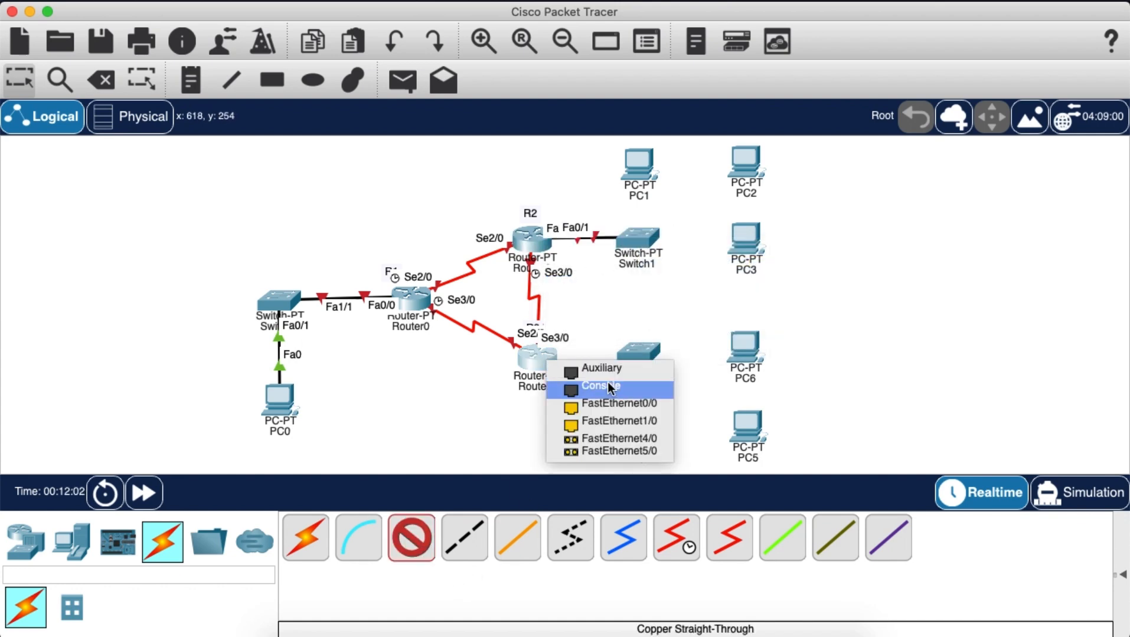
left_click(614, 403)
left_click(637, 354)
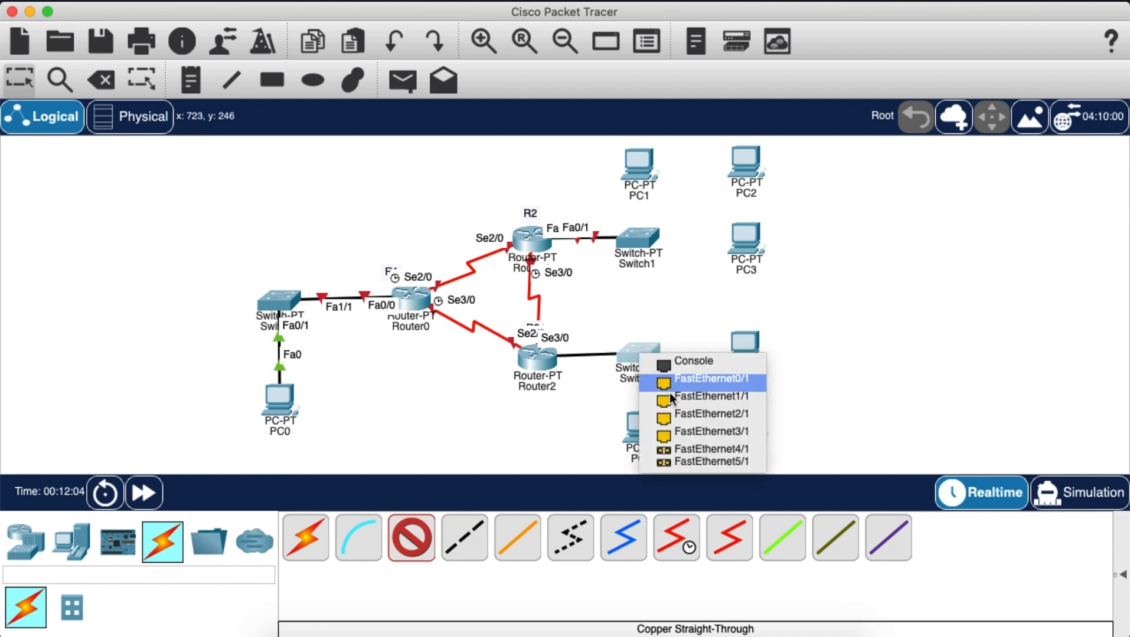
left_click(693, 379)
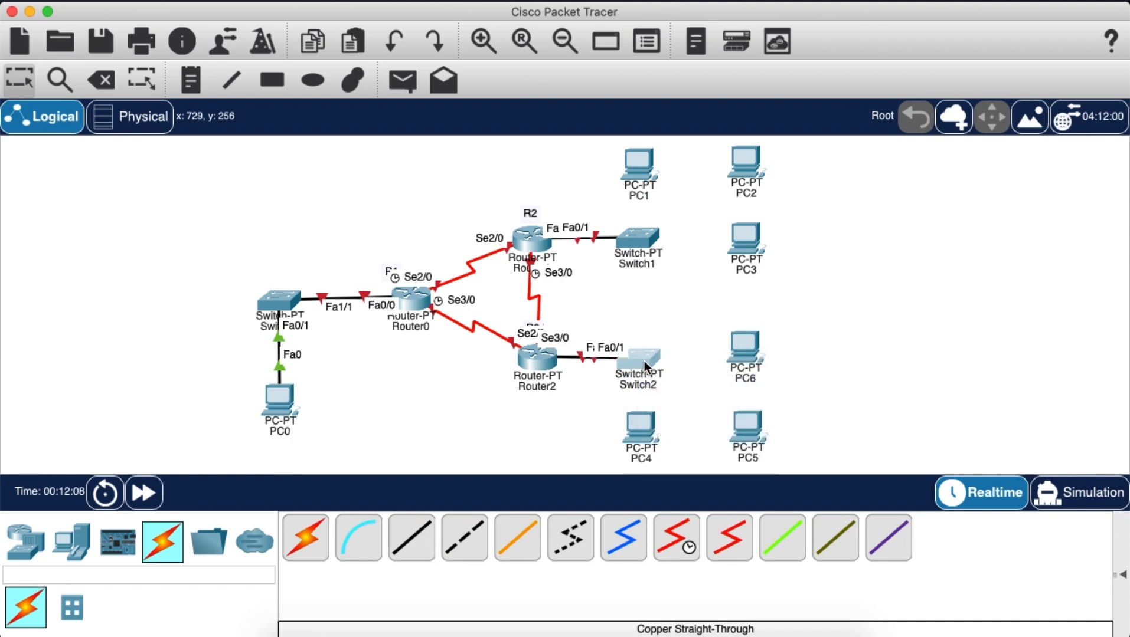
Step: Connect Switch1 FastEthernet1/1 to PC1 FastEthernet0 with a copper straight-through cable
left_click(411, 538)
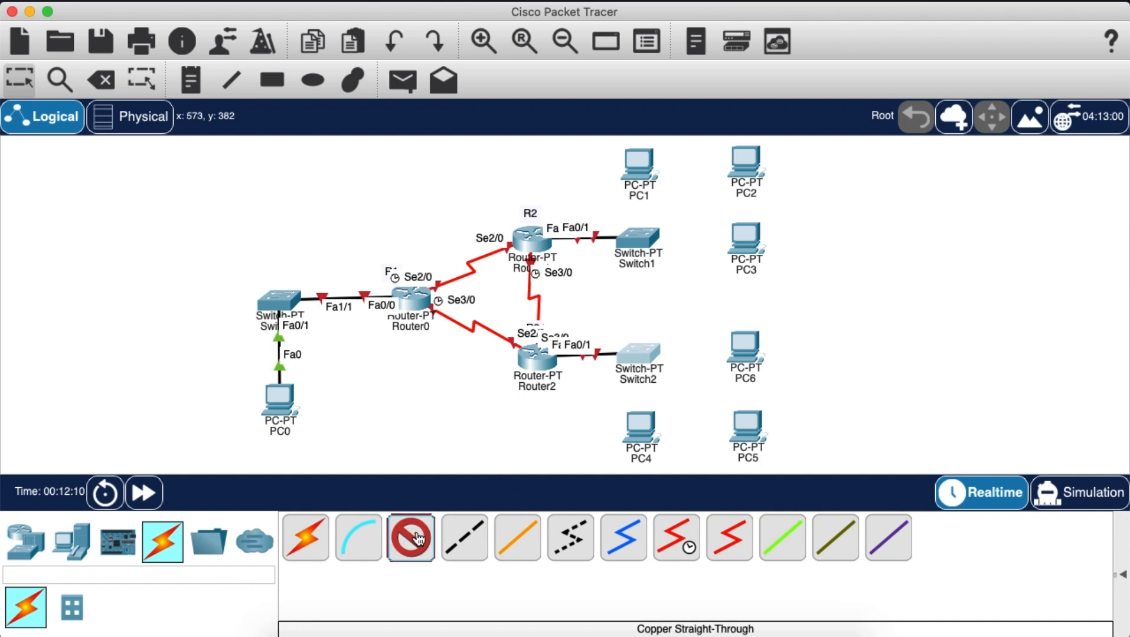
left_click(646, 237)
left_click(678, 261)
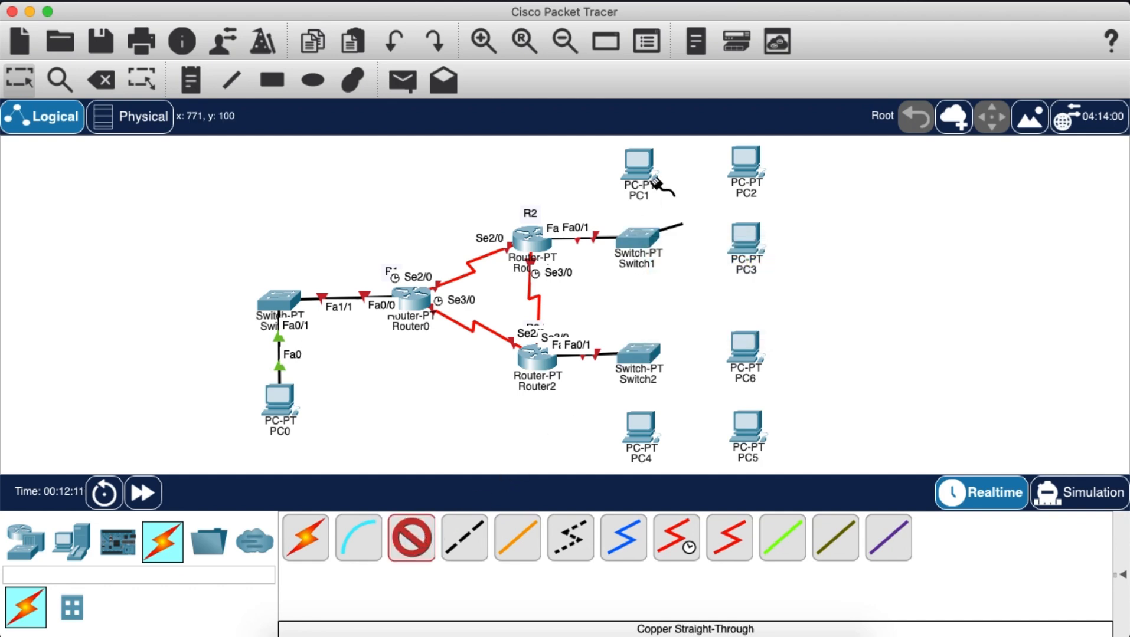
left_click(639, 166)
left_click(696, 227)
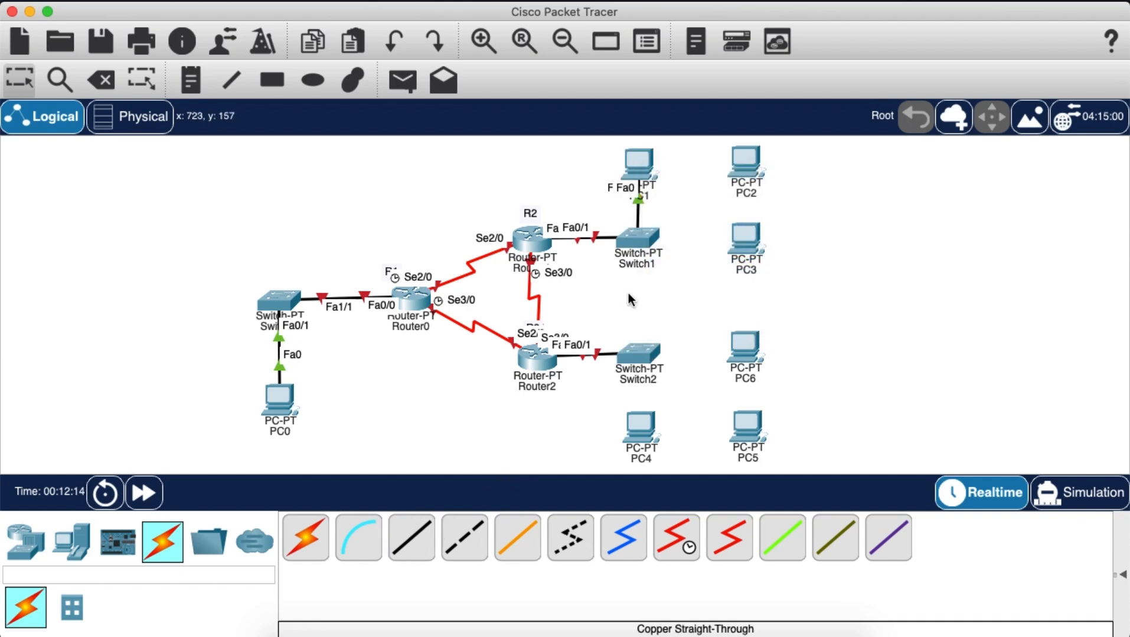
Step: Connect Switch1 FastEthernet2/1 to PC2 FastEthernet0 with a copper straight-through cable
left_click(425, 564)
left_click(648, 239)
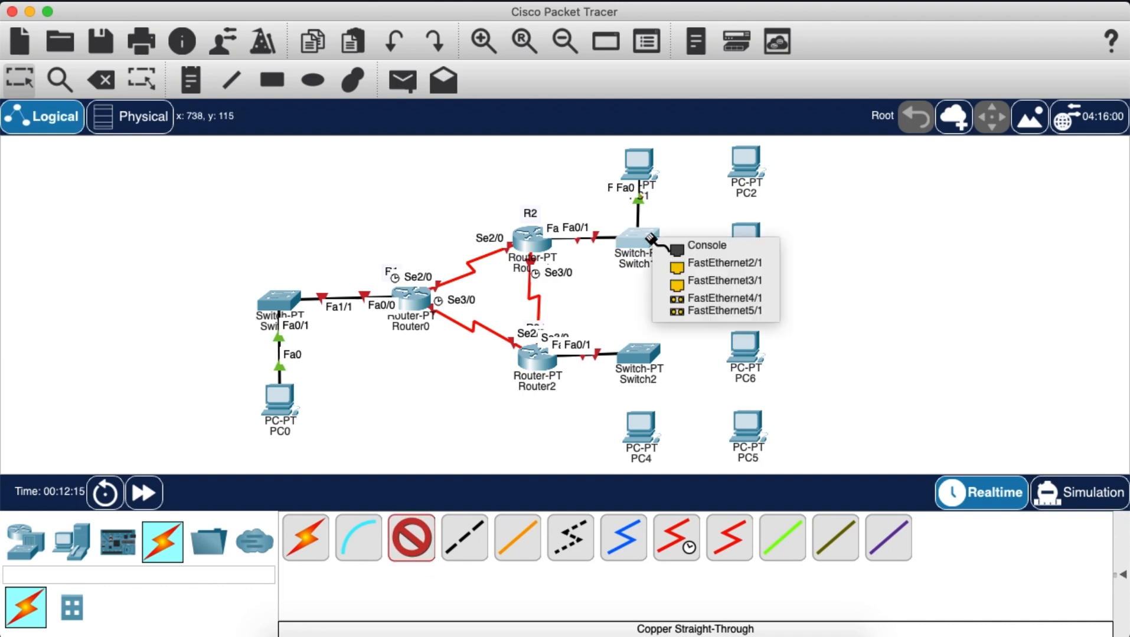
left_click(749, 263)
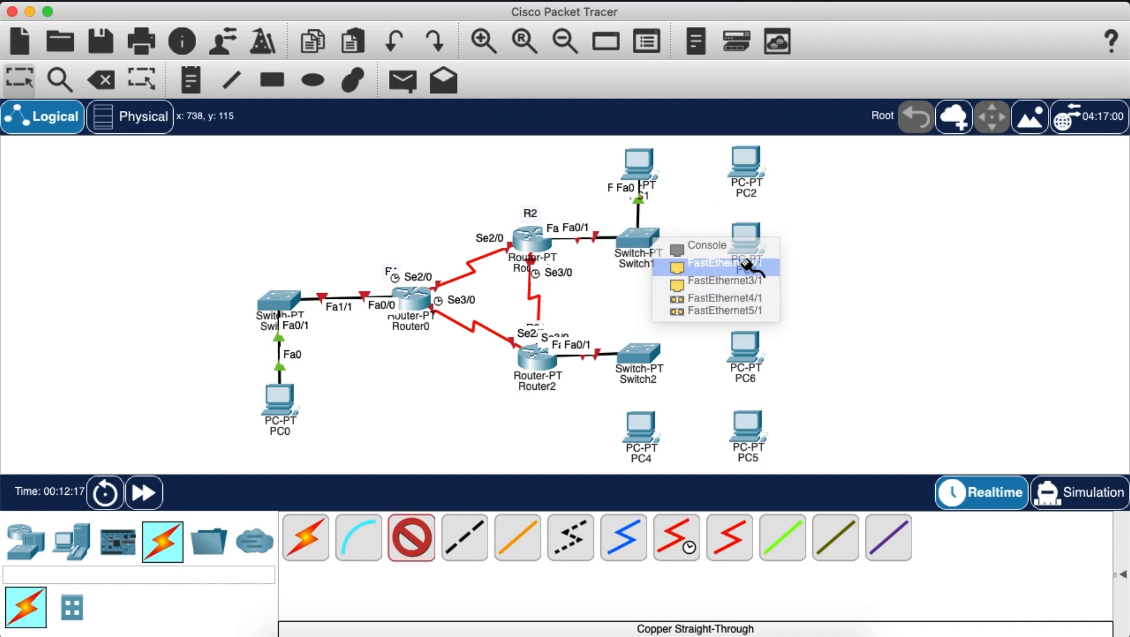
left_click(747, 161)
left_click(773, 224)
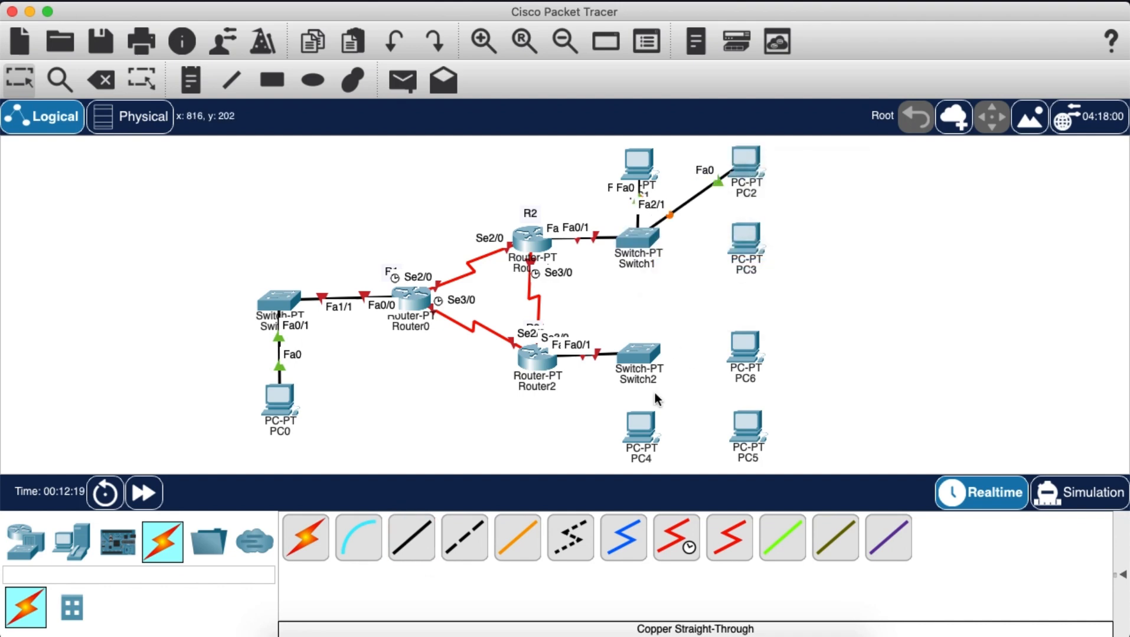
Step: Connect Switch1 FastEthernet3/1 to PC3 FastEthernet0 with a copper straight-through cable
left_click(425, 549)
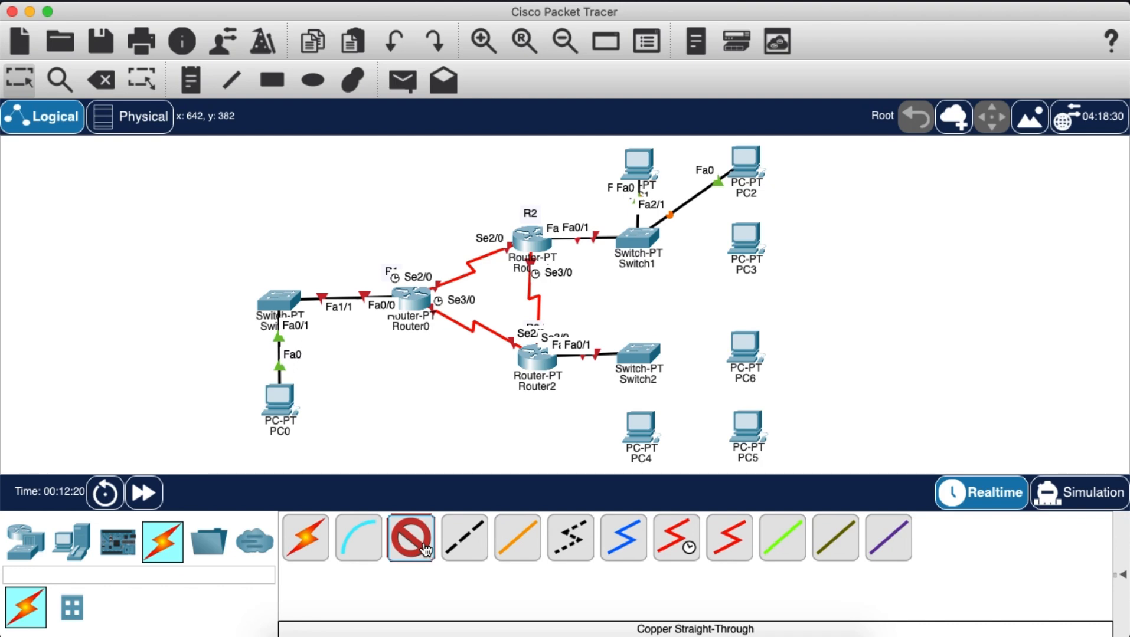
left_click(641, 239)
left_click(688, 270)
left_click(750, 236)
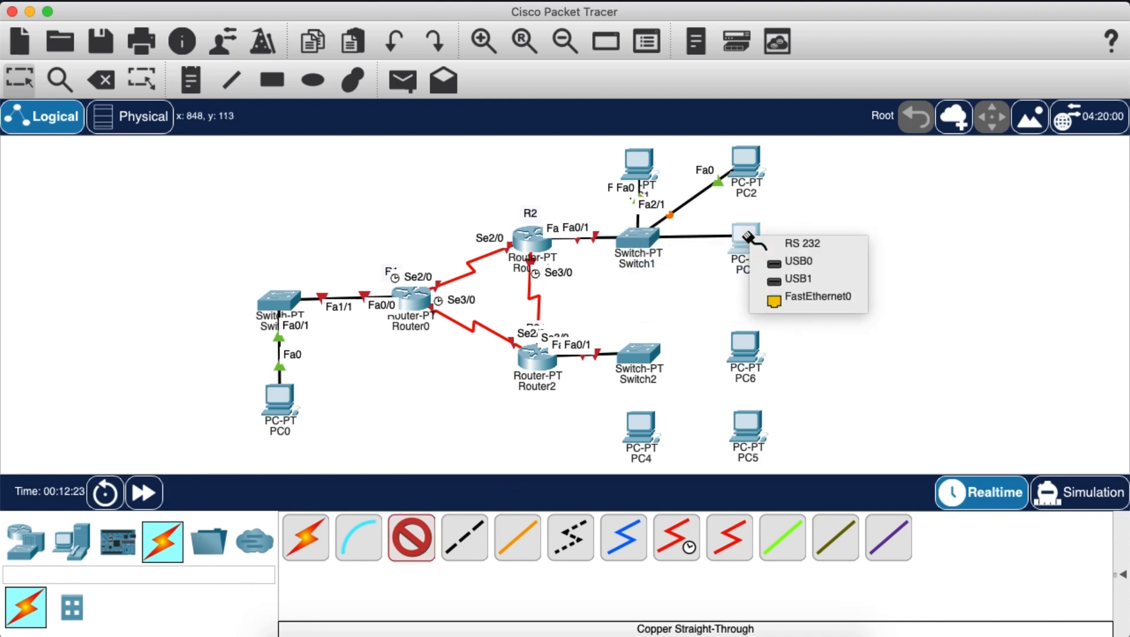
left_click(793, 302)
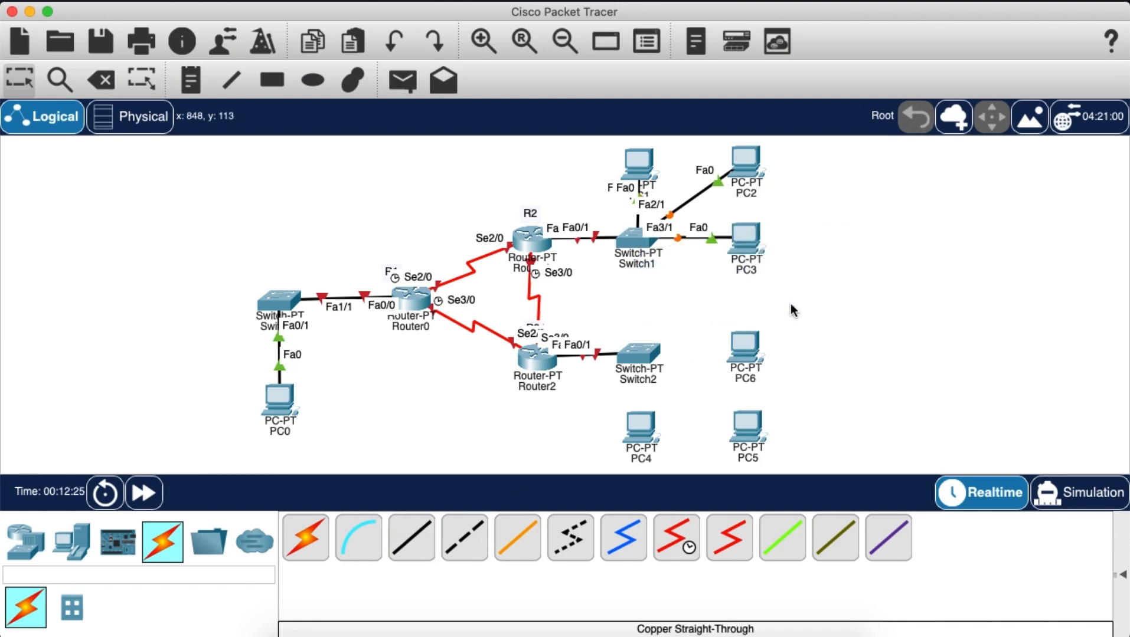
Step: Connect Switch2 FastEthernet1/1 to PC6 FastEthernet0 with a copper straight-through cable
left_click(415, 539)
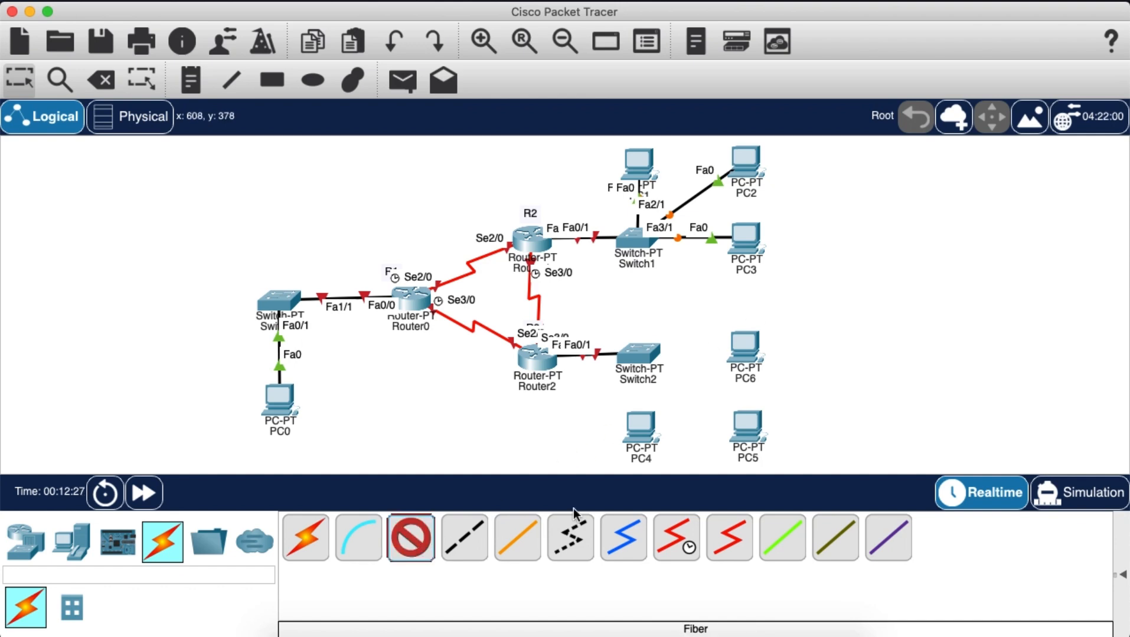
left_click(639, 362)
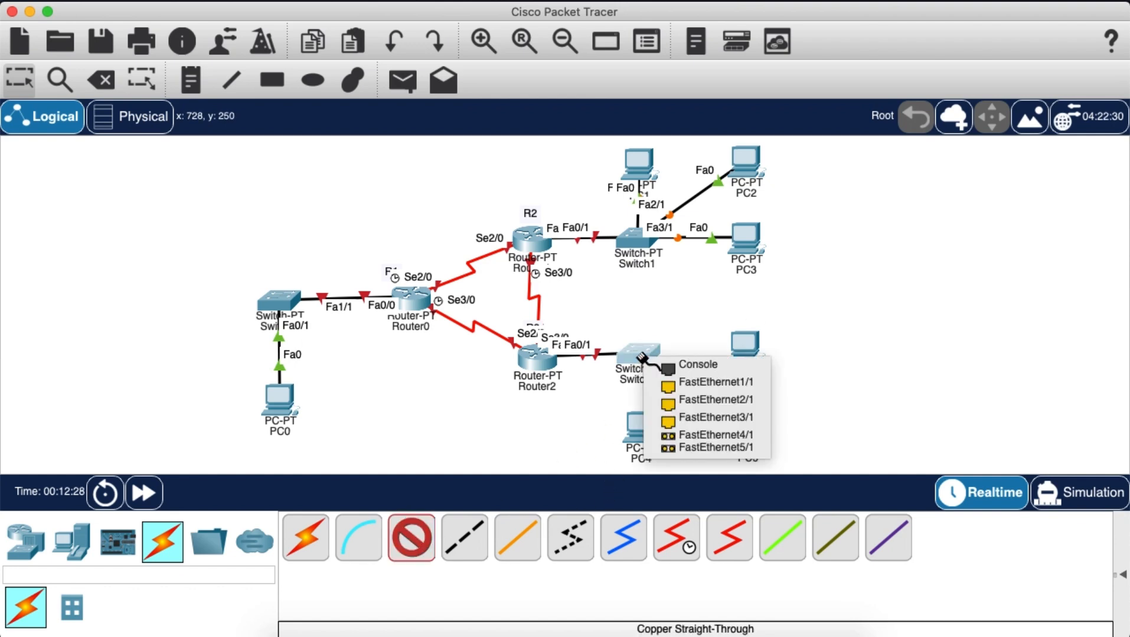
left_click(723, 398)
left_click(748, 354)
left_click(789, 411)
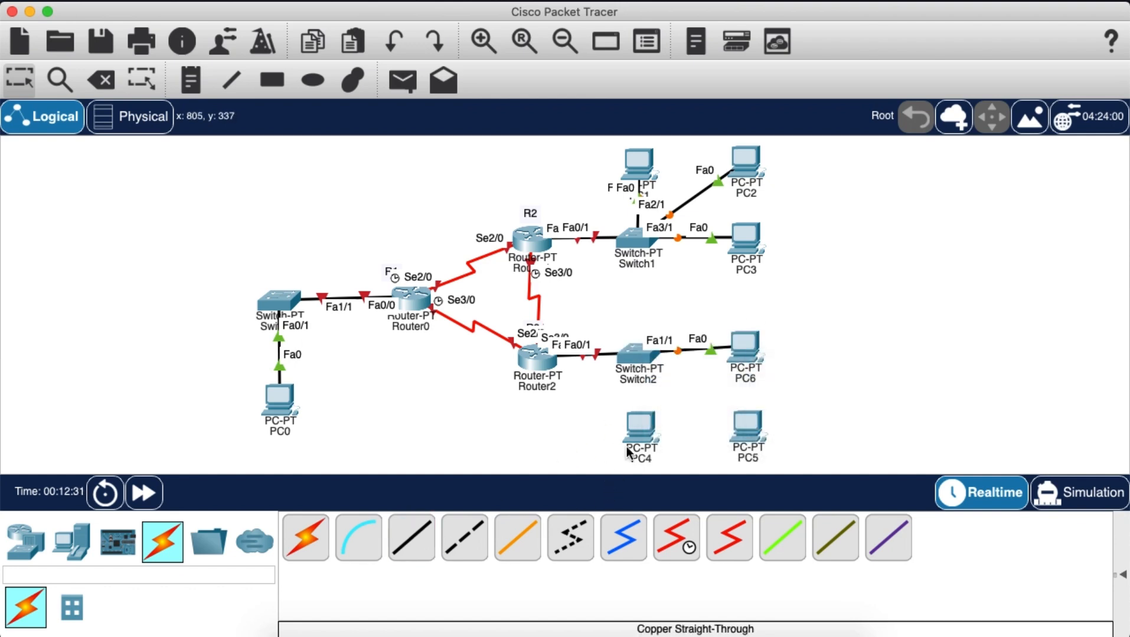
Step: Connect Switch2 FastEthernet2/1 to PC5 FastEthernet0 with a copper straight-through cable
left_click(414, 539)
left_click(639, 358)
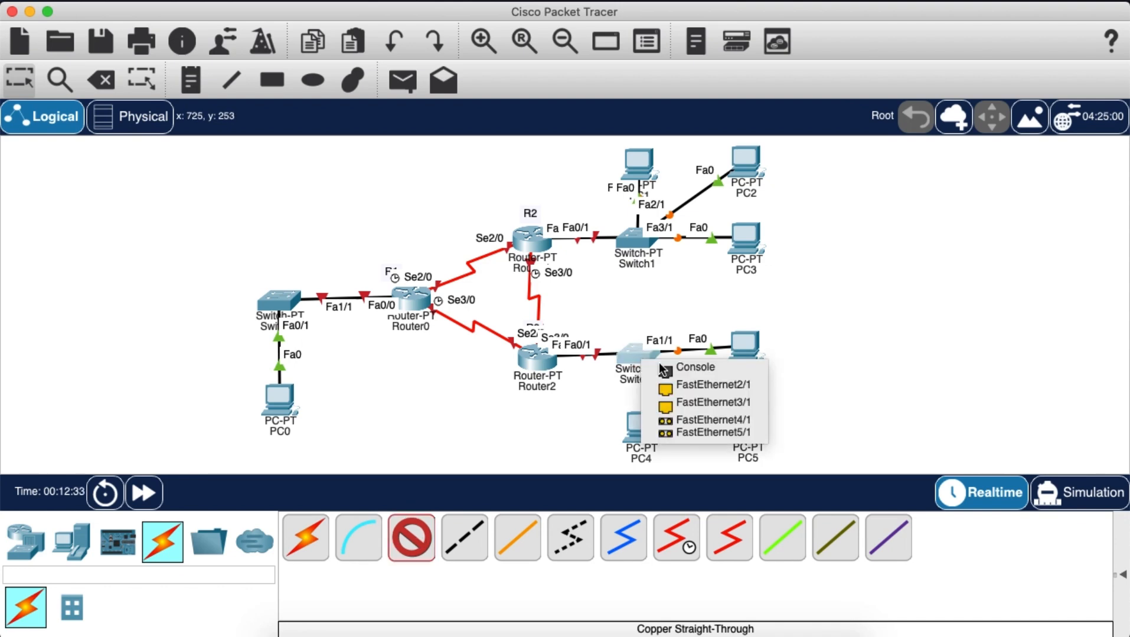
left_click(704, 390)
left_click(747, 424)
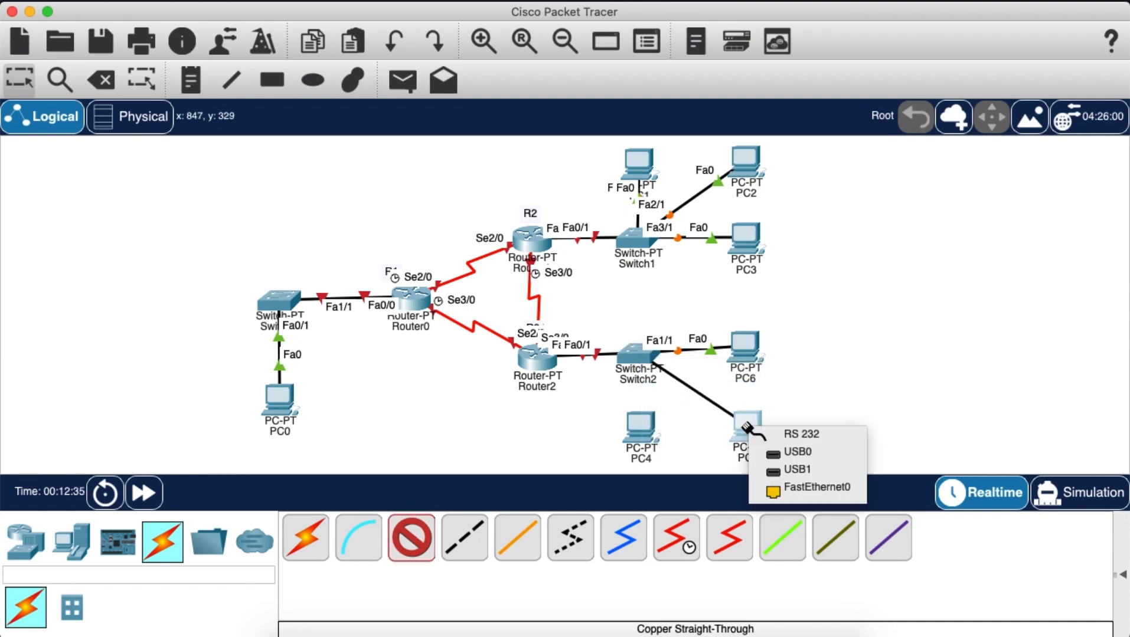
left_click(785, 490)
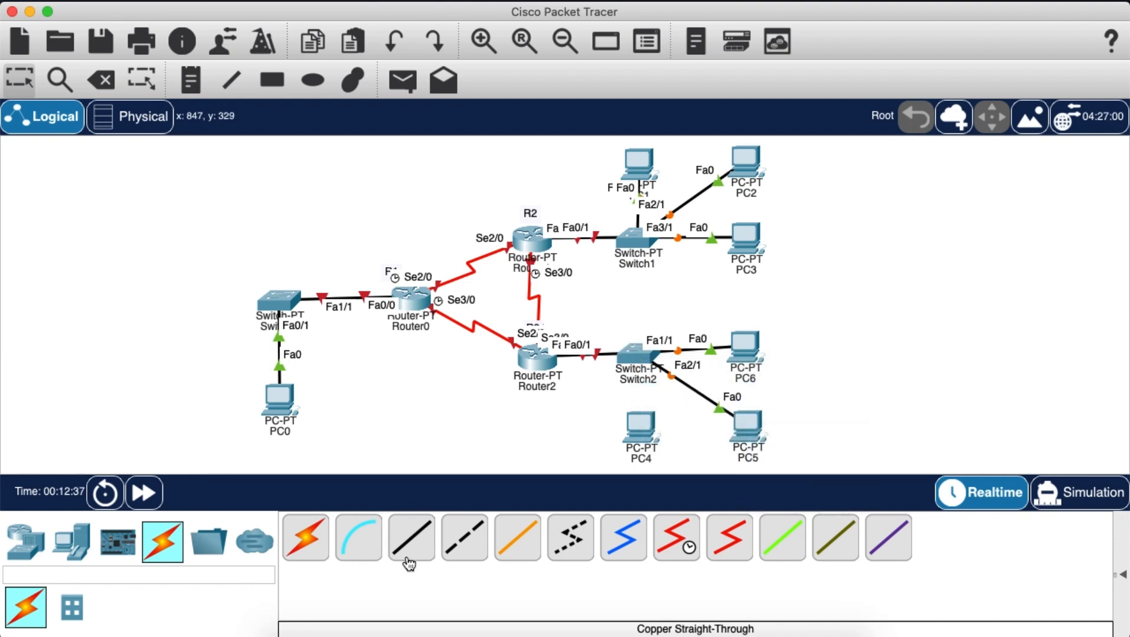
Step: Connect Switch2 FastEthernet3/1 to PC4 FastEthernet0 with a copper straight-through cable
left_click(643, 363)
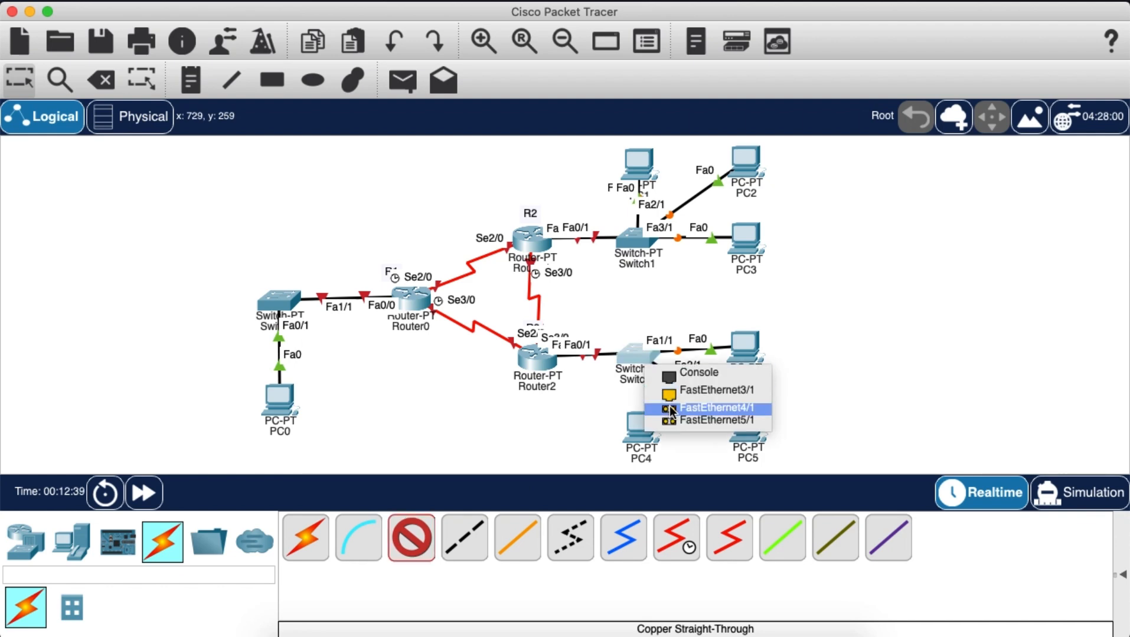
left_click(683, 394)
left_click(637, 420)
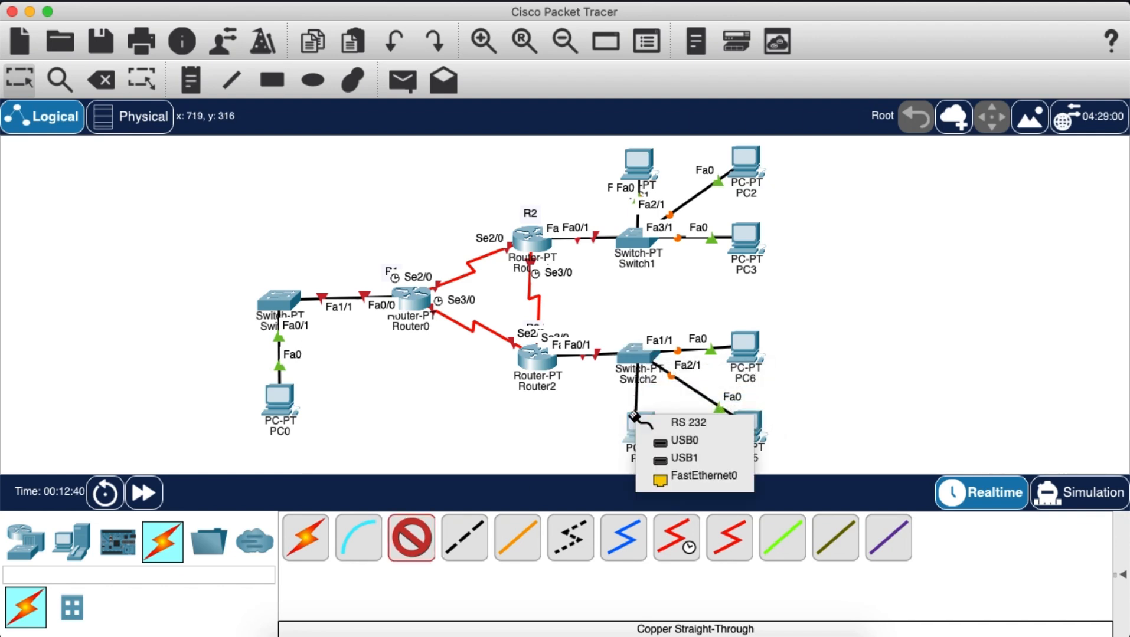
left_click(683, 483)
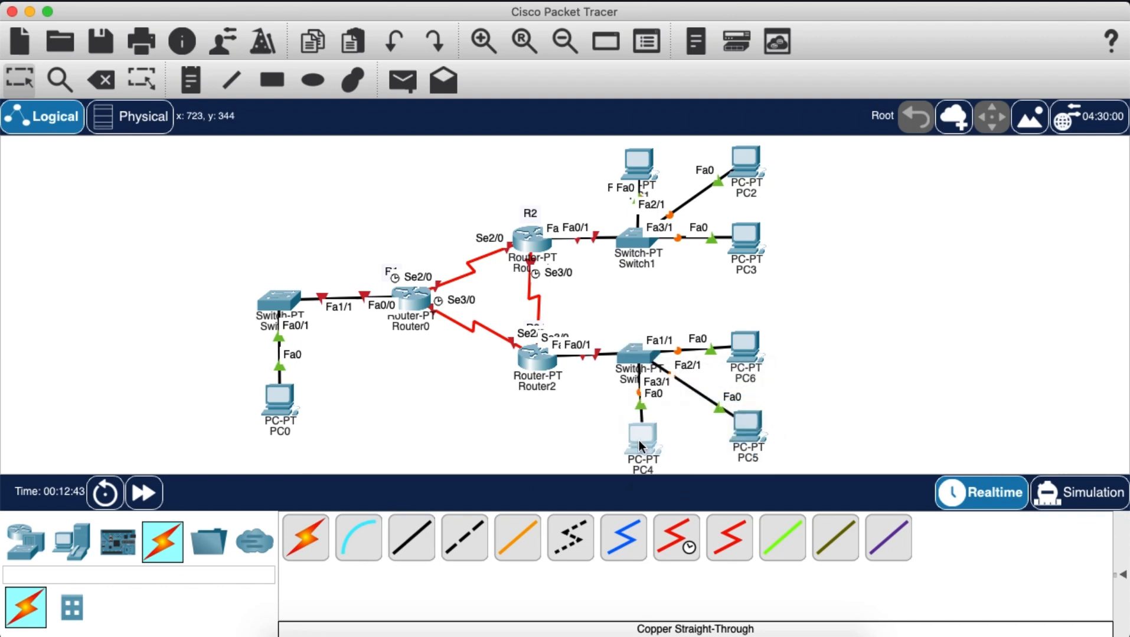
Step: Compare the cabled topology with the exam document's network diagram, checking its area names, host counts and device layout
key("ctrl+Left")
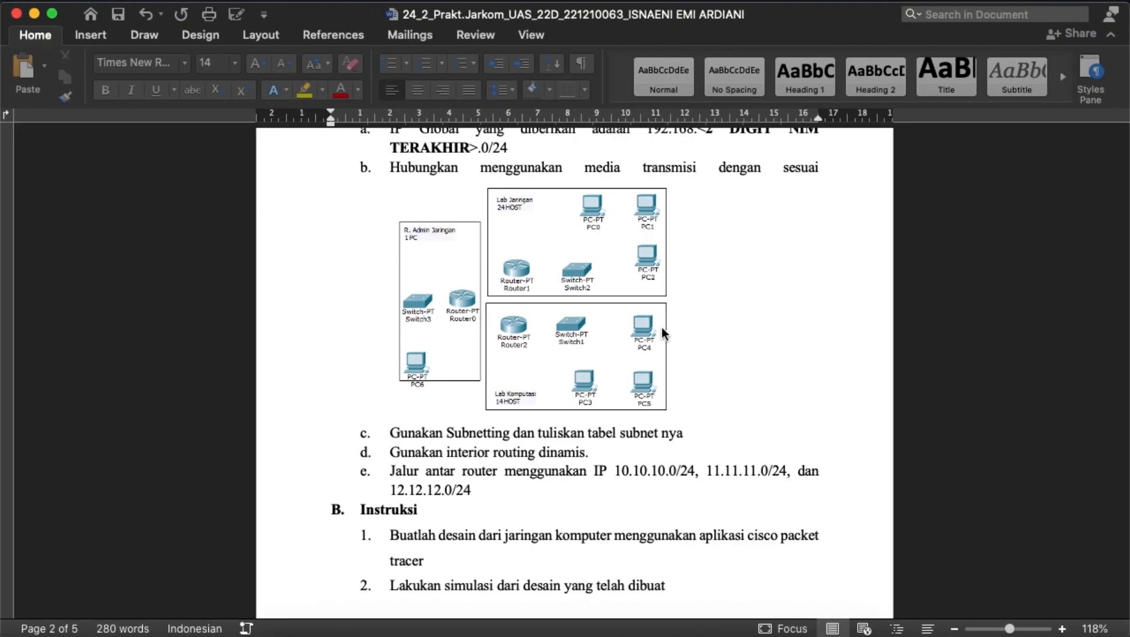
key("ctrl+Right")
key("ctrl+Left")
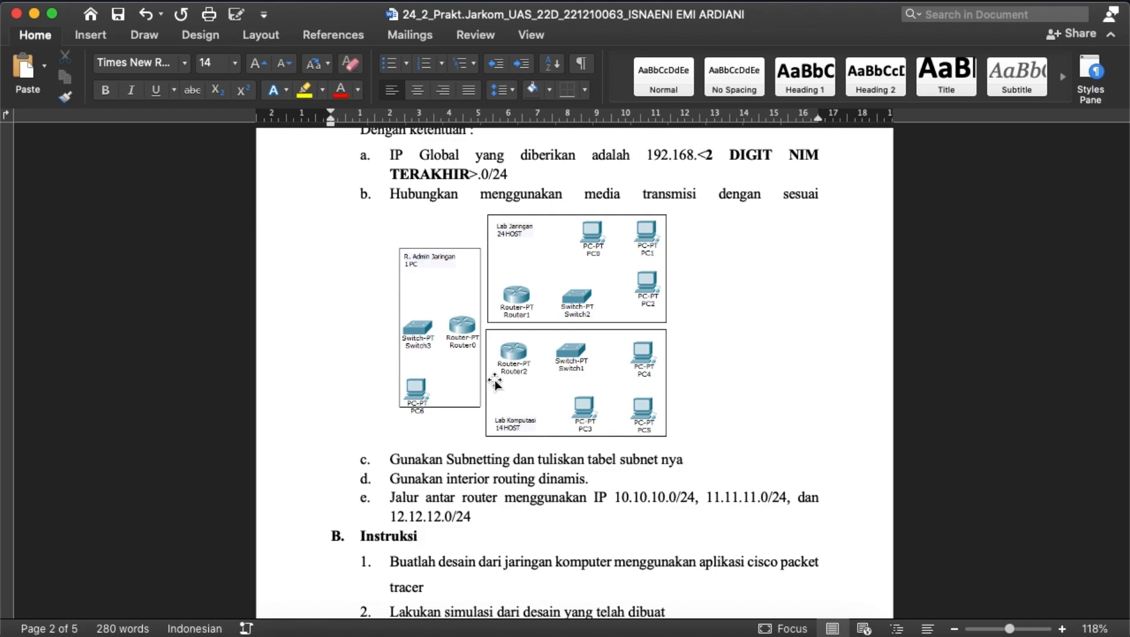
key("ctrl+Right")
key("ctrl+Left")
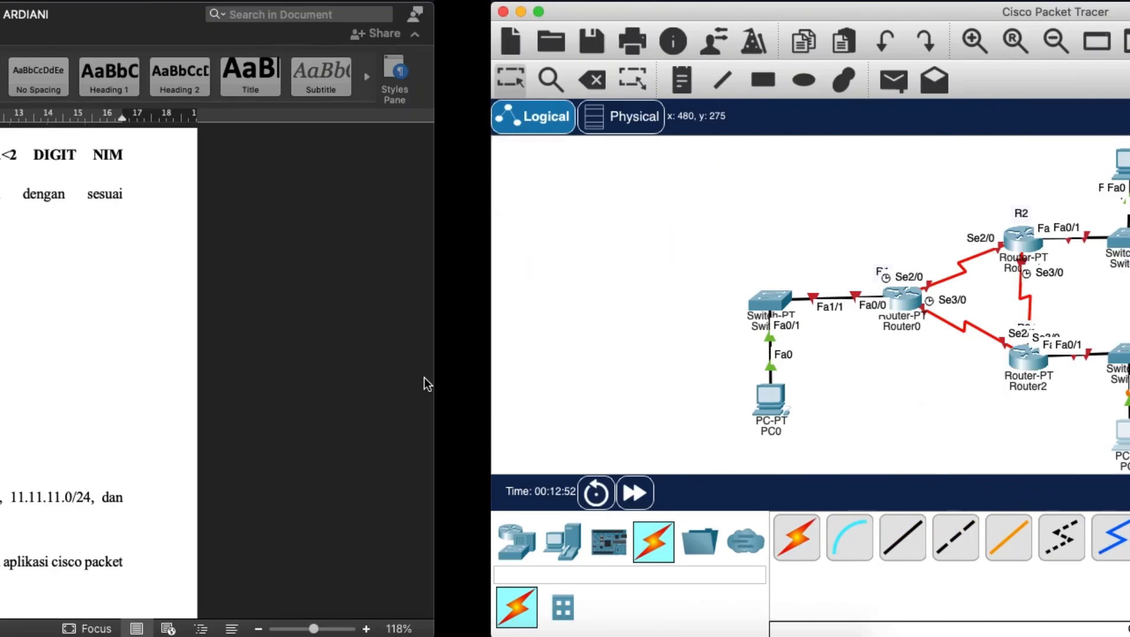
key("ctrl+Right")
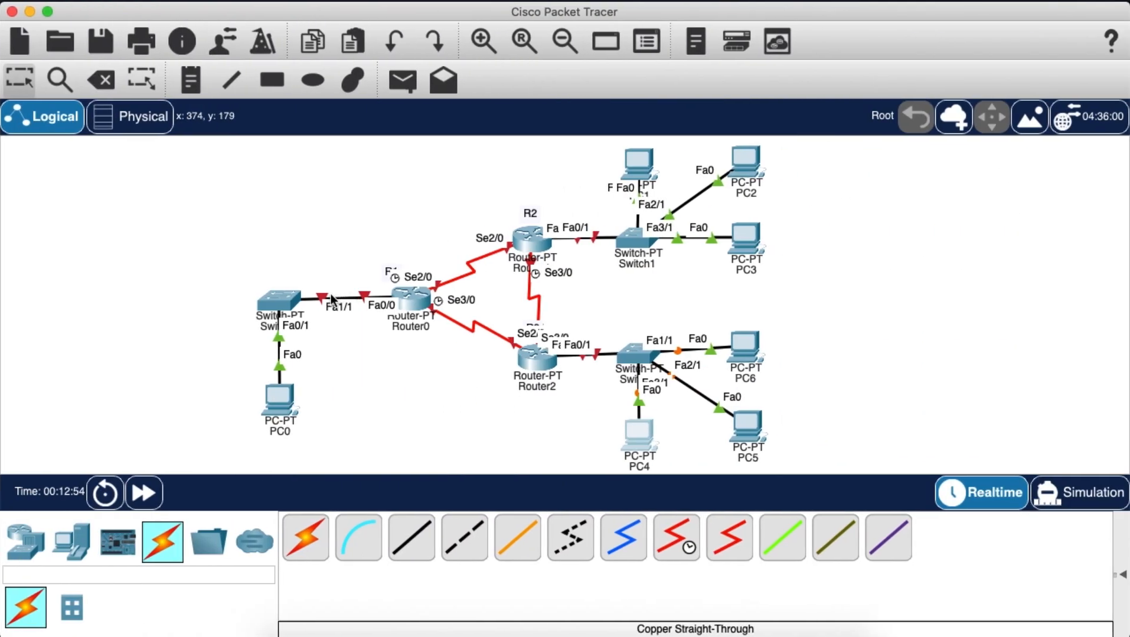
key("ctrl+Left")
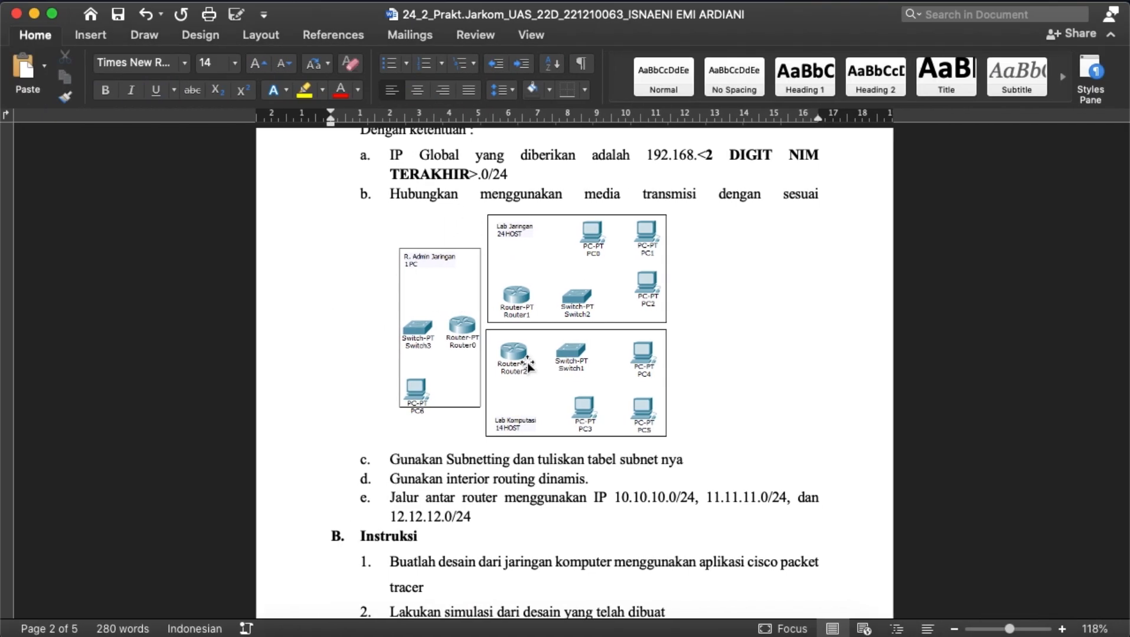
key("ctrl+Right")
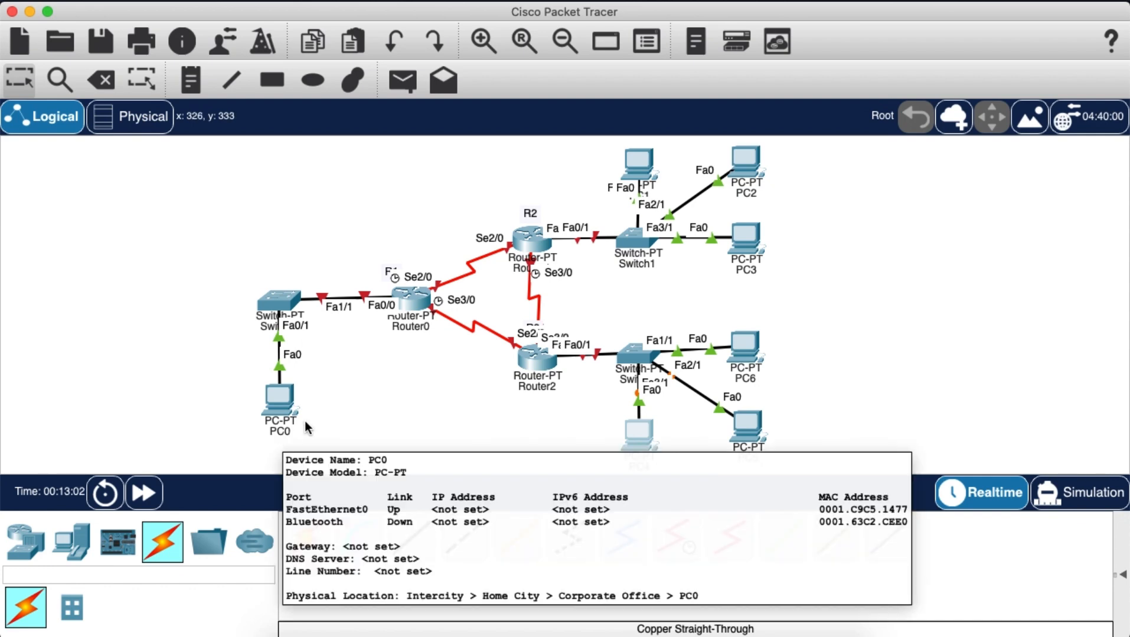
mouse_move(298, 399)
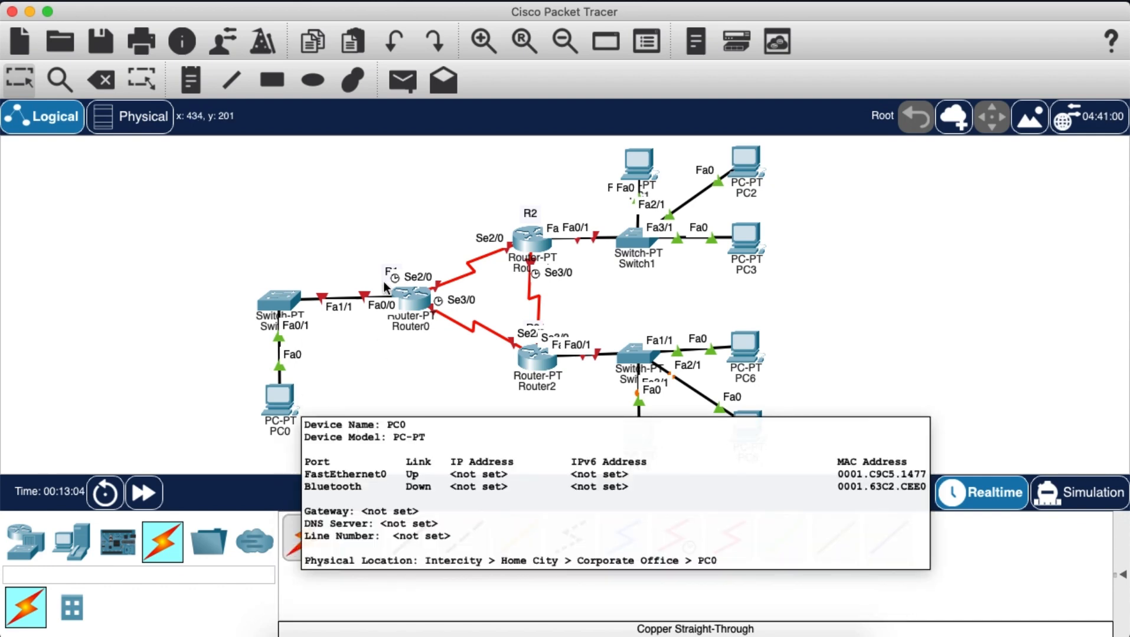
Step: Place a note reading "R. Admin Jaringan 1PC" above the switch connected to PC0
left_click(190, 79)
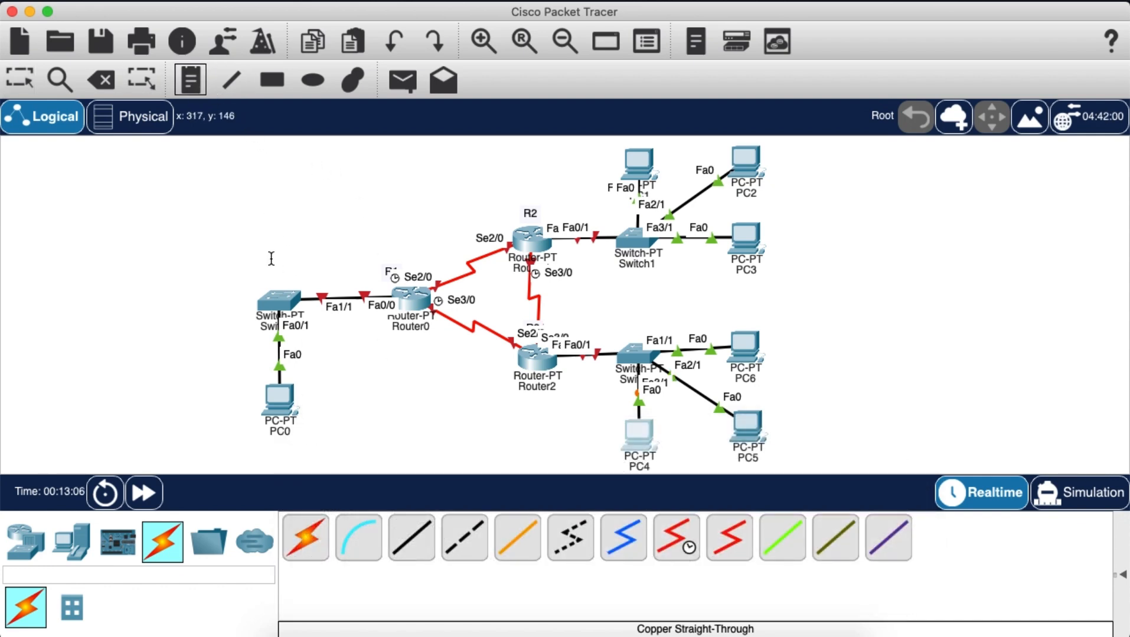
left_click(251, 231)
type("R. a")
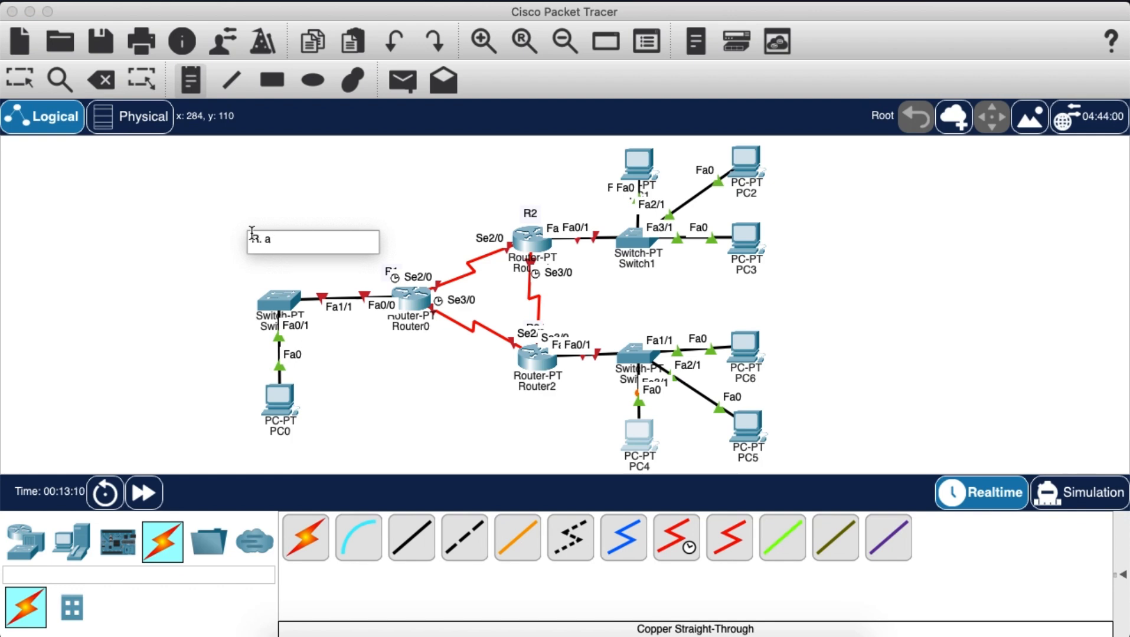
type("DMIN")
key("BackSpace")
key("BackSpace")
key("BackSpace")
key("BackSpace")
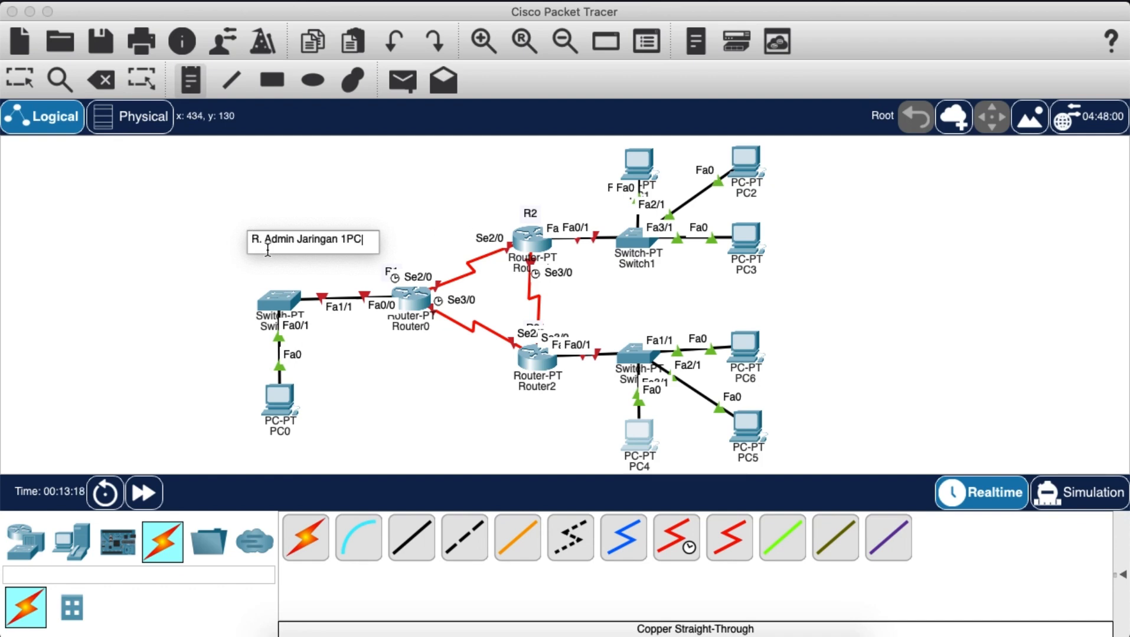
Step: Add a "2 HOST" note directly below the R. Admin Jaringan label
left_click(253, 261)
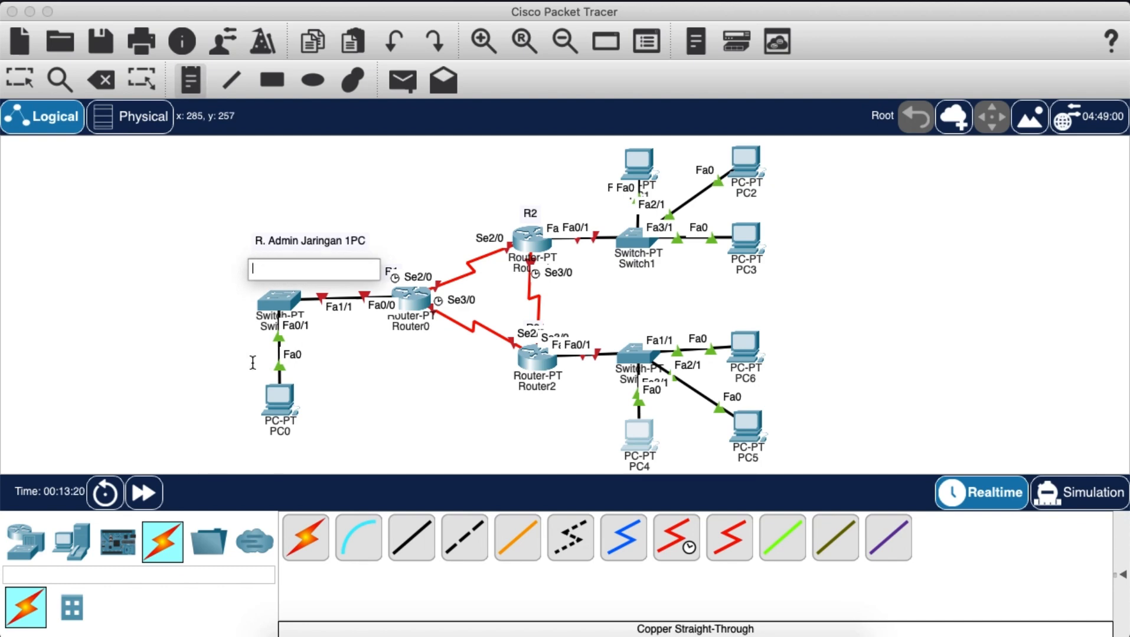
type("2 ho")
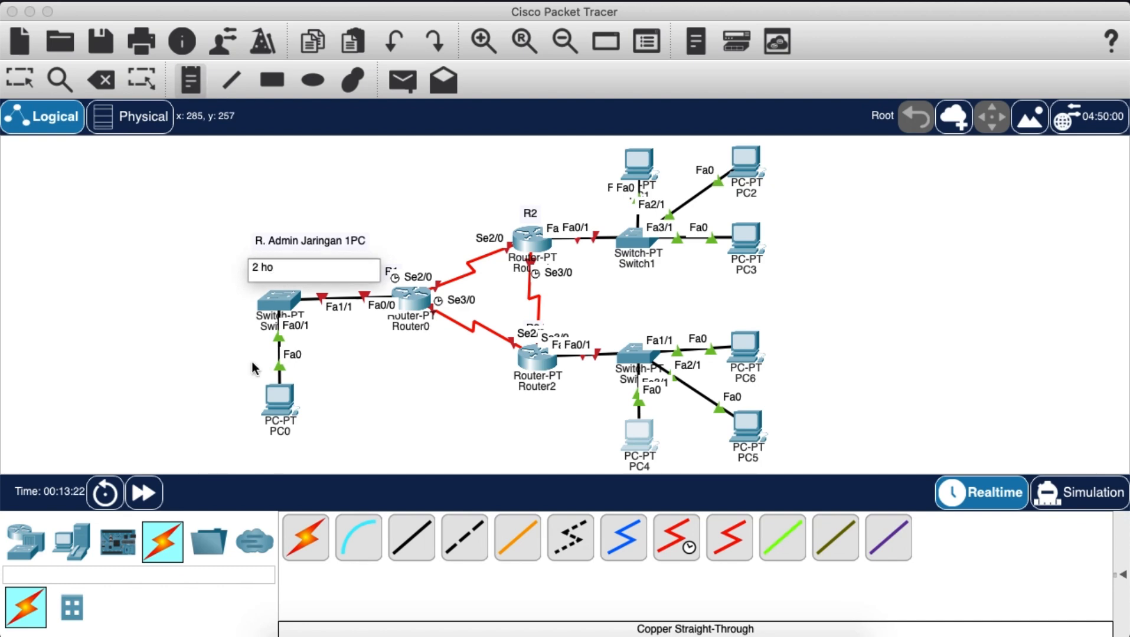
key("BackSpace")
key("BackSpace")
type("HOST")
Step: Add the notes "LAB Jaringan 24 HOST" above R2 and "LAB Komputasi 14 HOST" below Router2, following the exam diagram
left_click(466, 158)
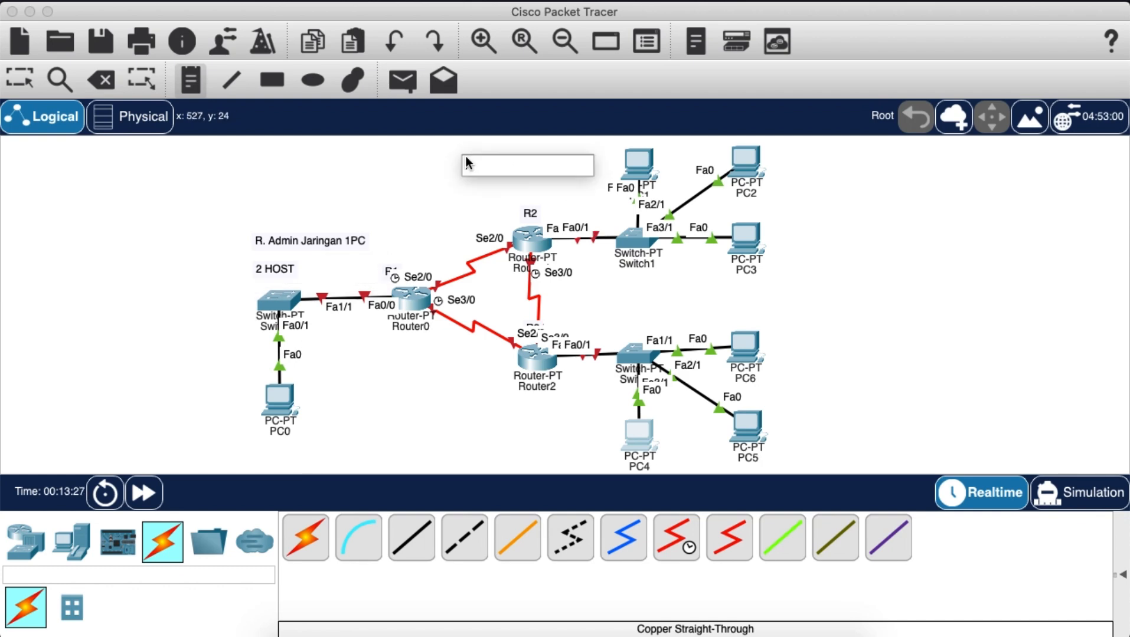
type("LAB Jaringan 24 HOST")
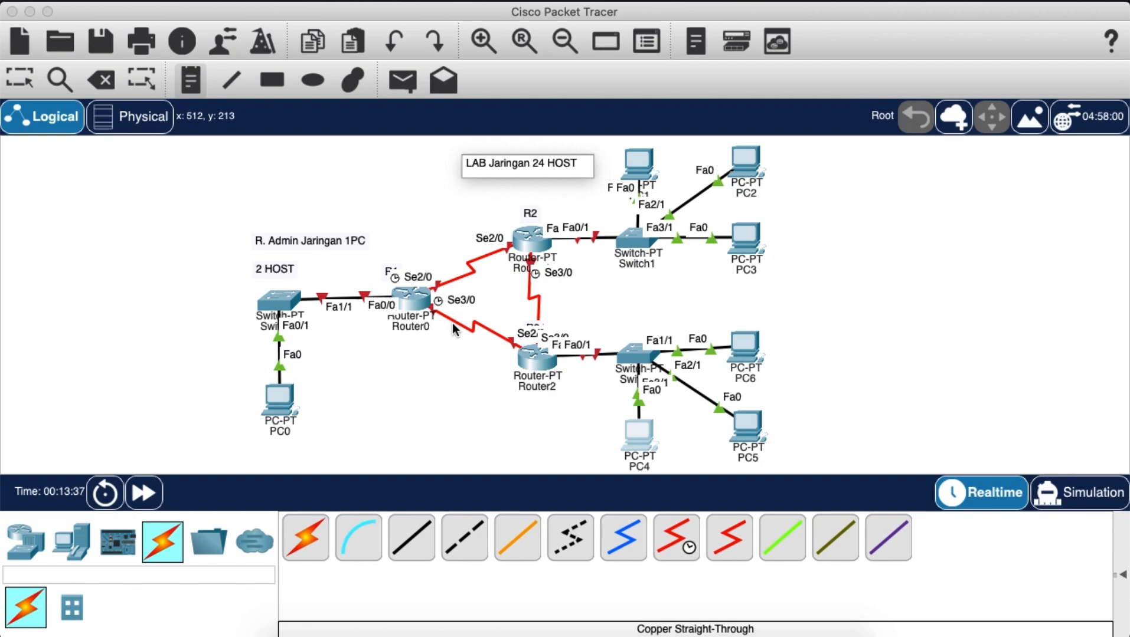
key("ctrl+Left")
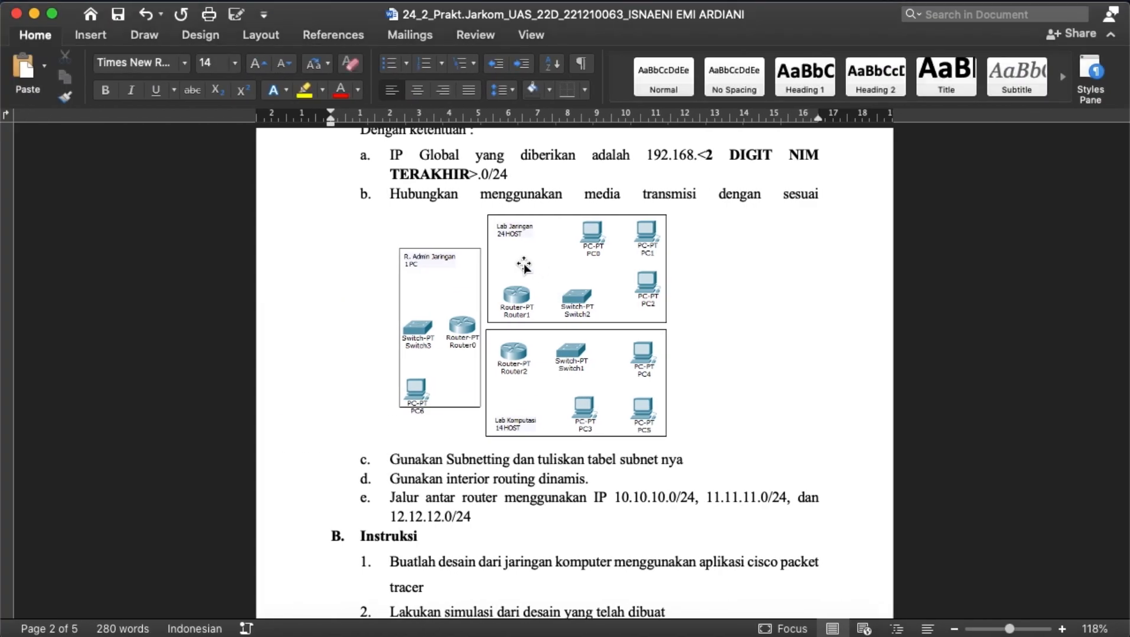
key("ctrl+Right")
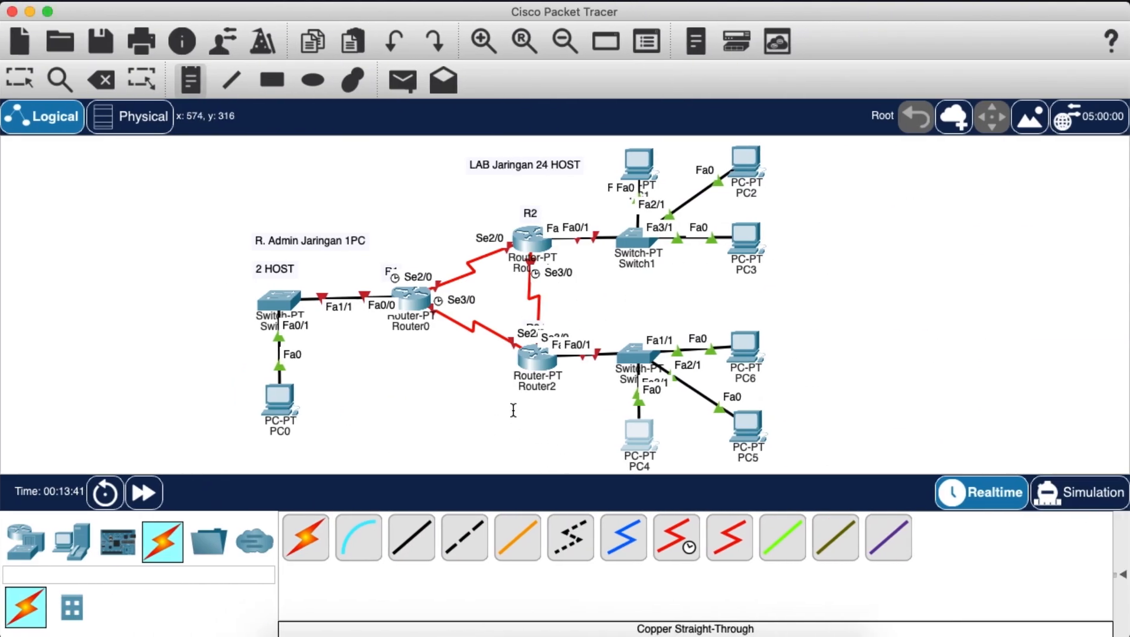
left_click(514, 412)
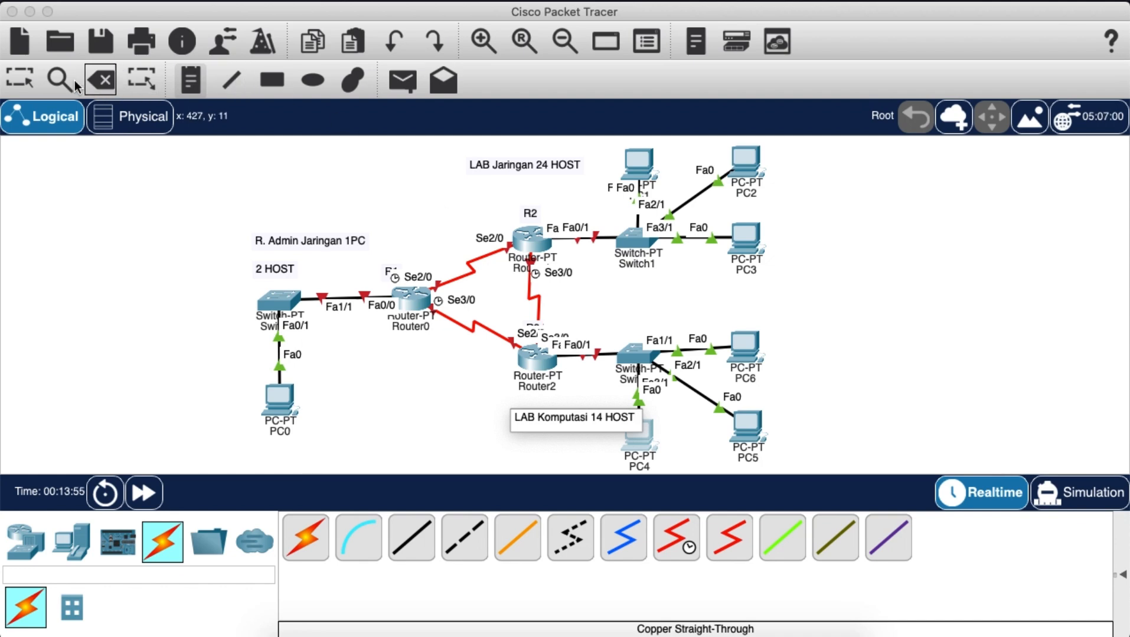
Step: Move the LAB Komputasi note down and left, clear of PC4, and shift the LAB Jaringan note slightly up
left_click(28, 85)
left_click_drag(590, 416, 553, 448)
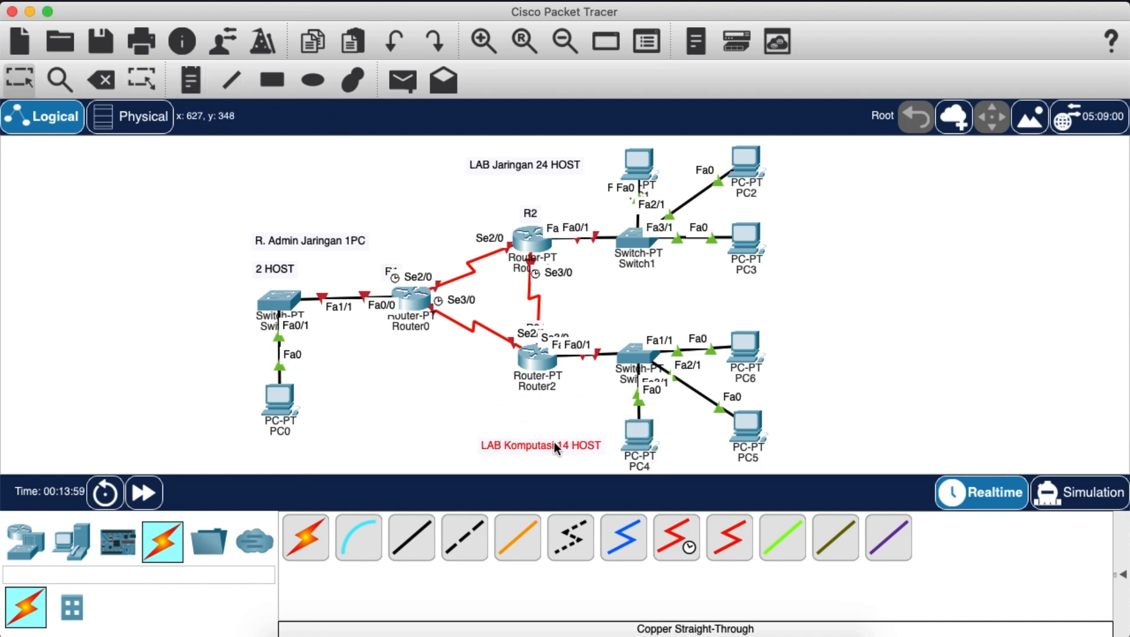
left_click_drag(537, 173, 537, 164)
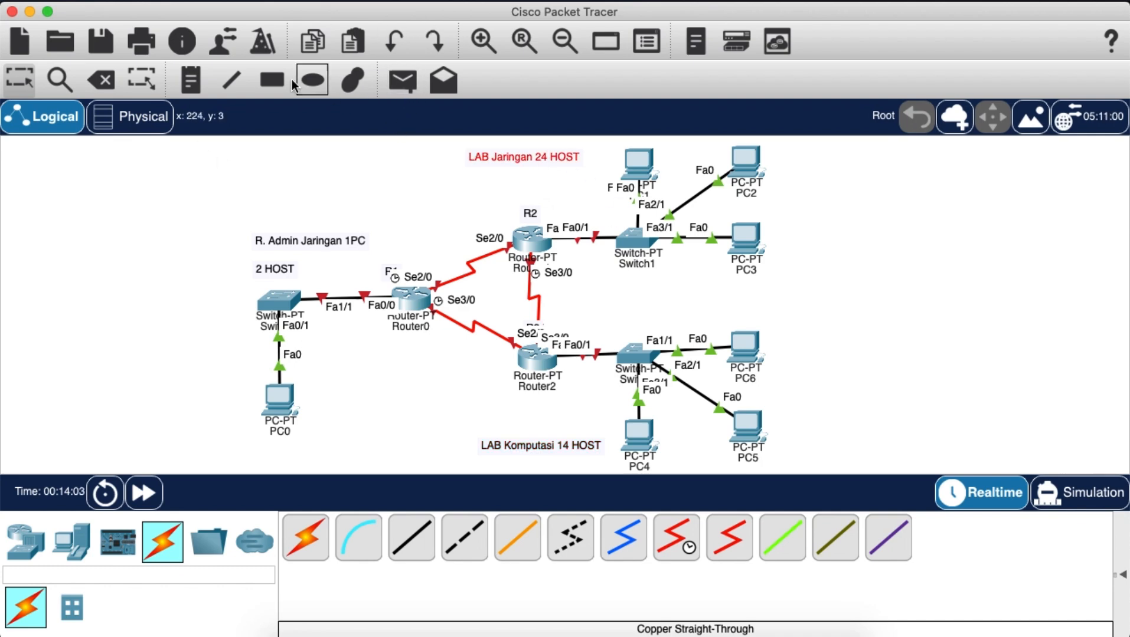
Step: Draw an unfilled rectangle with a black outline around the R. Admin Jaringan area with its switch, router and PC0
left_click(263, 84)
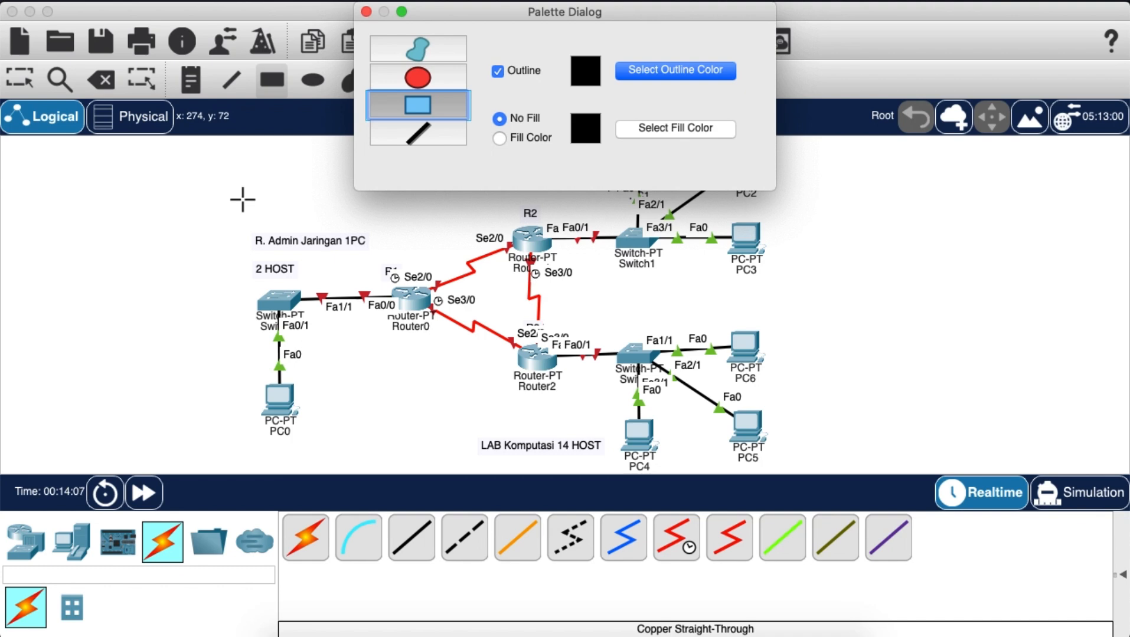
left_click_drag(242, 214, 462, 453)
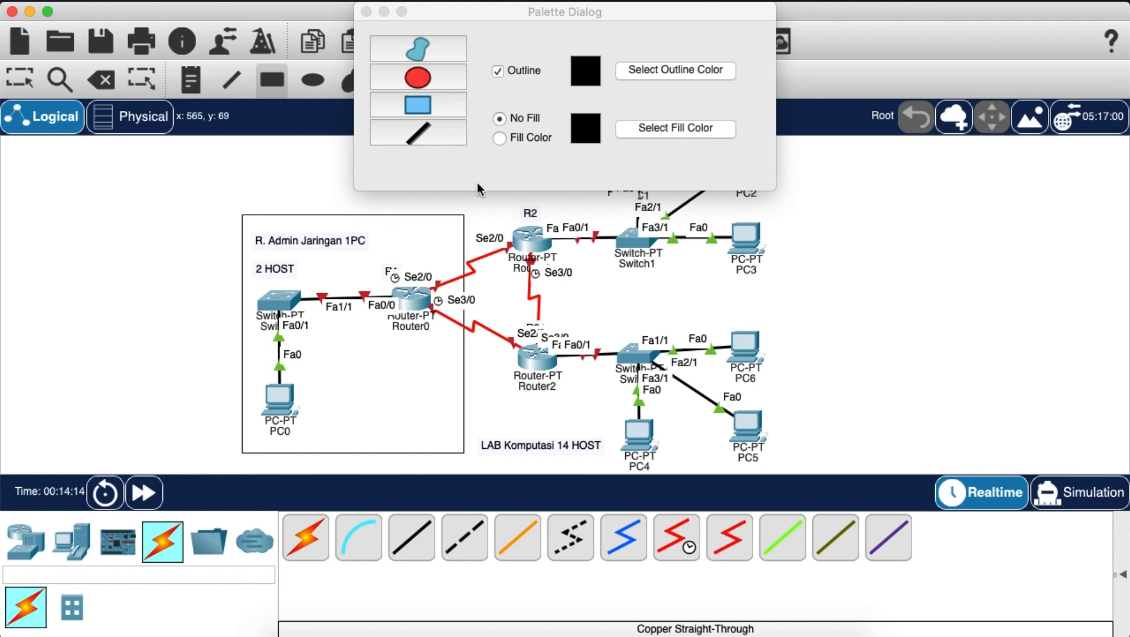
left_click(366, 11)
Step: Draw unfilled black-outlined rectangles around the LAB Jaringan and LAB Komputasi areas, keeping the shape palette clear of the drawing area
left_click(272, 80)
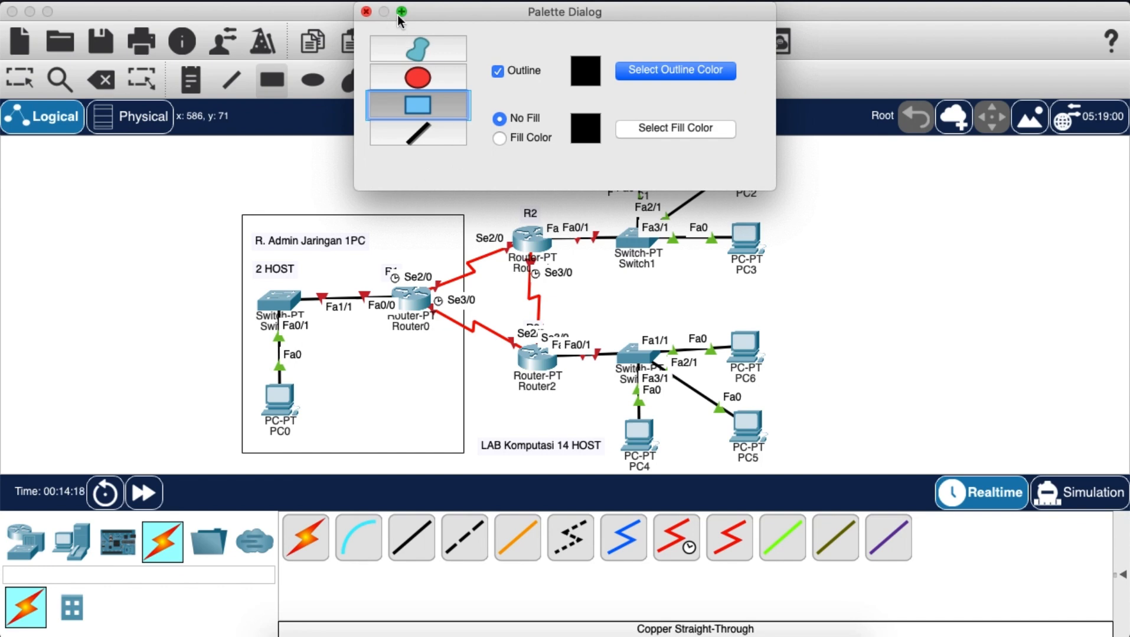
left_click_drag(460, 12, 76, 324)
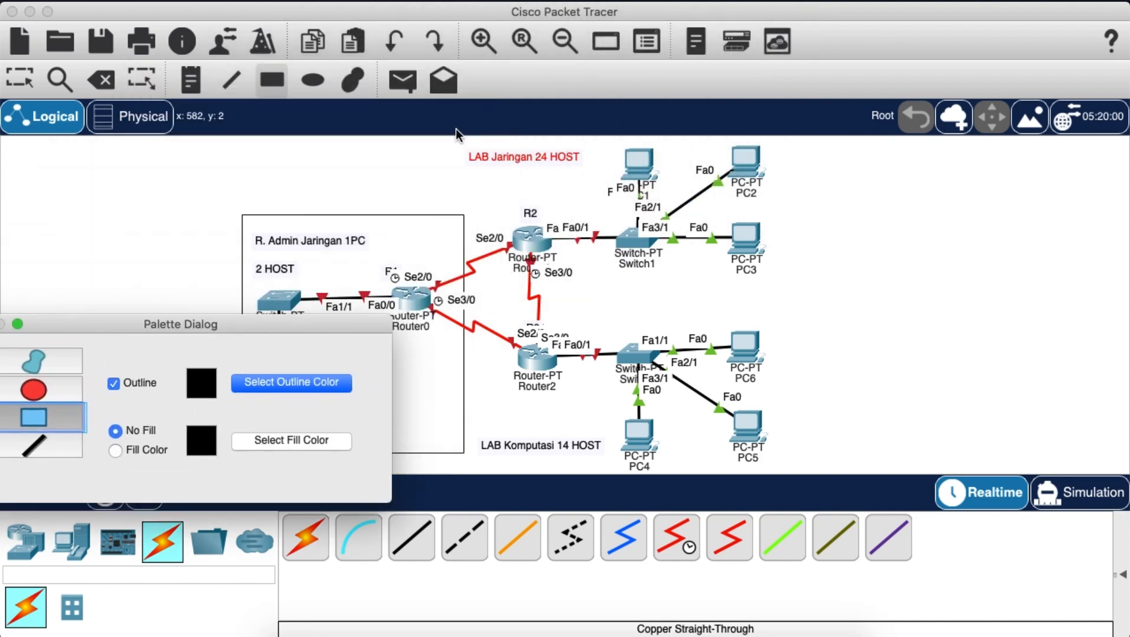
left_click_drag(456, 141, 784, 302)
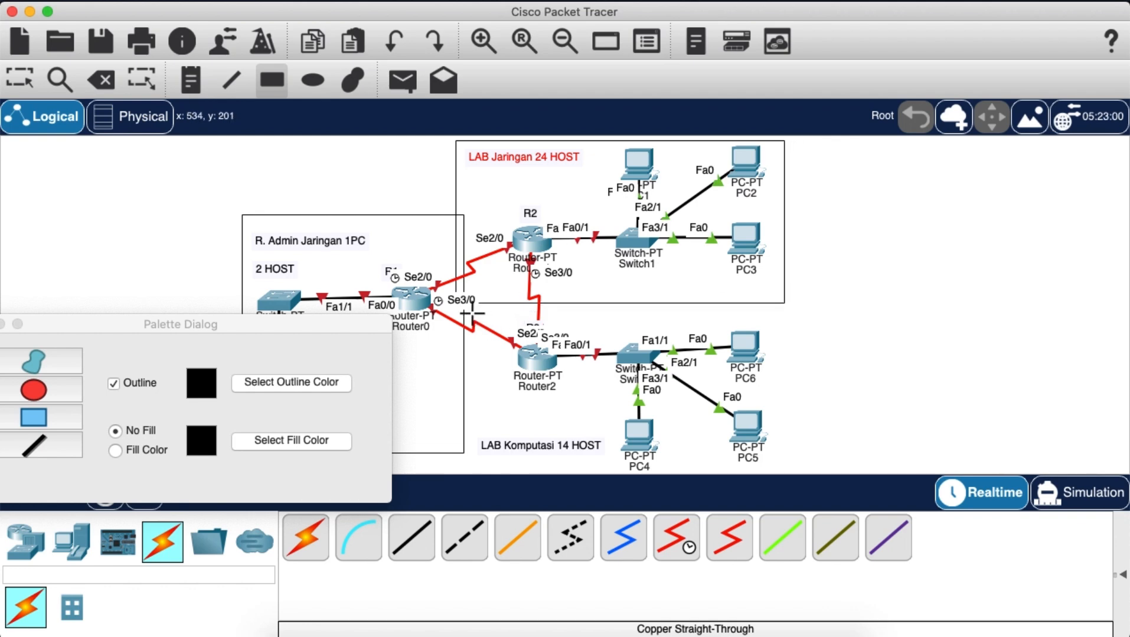
left_click_drag(472, 313, 785, 470)
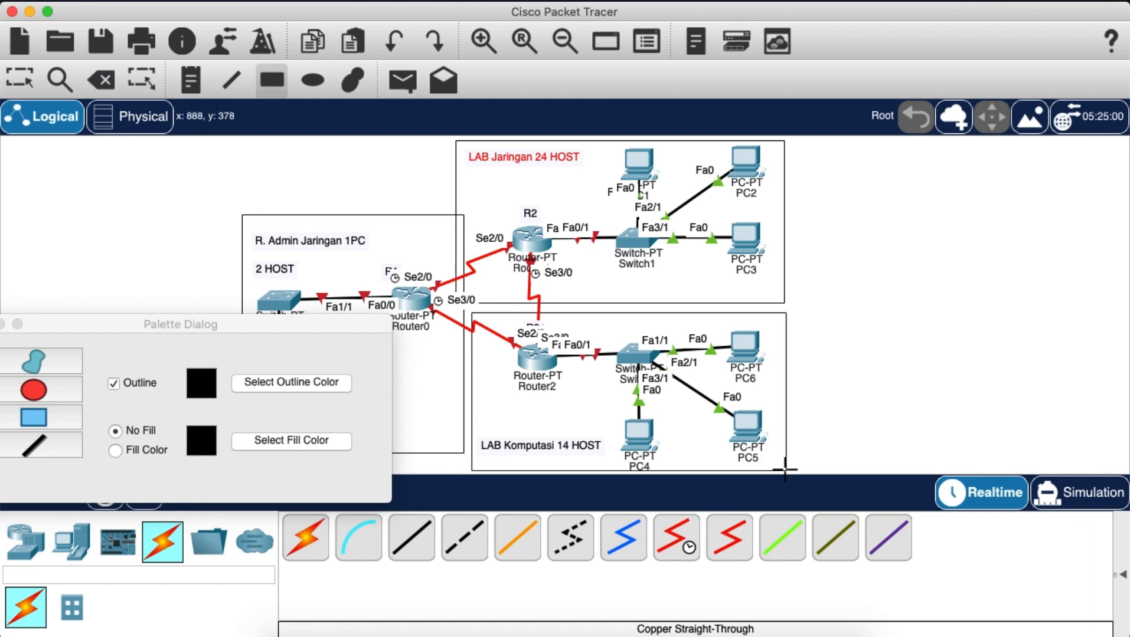
left_click_drag(55, 326, 279, 259)
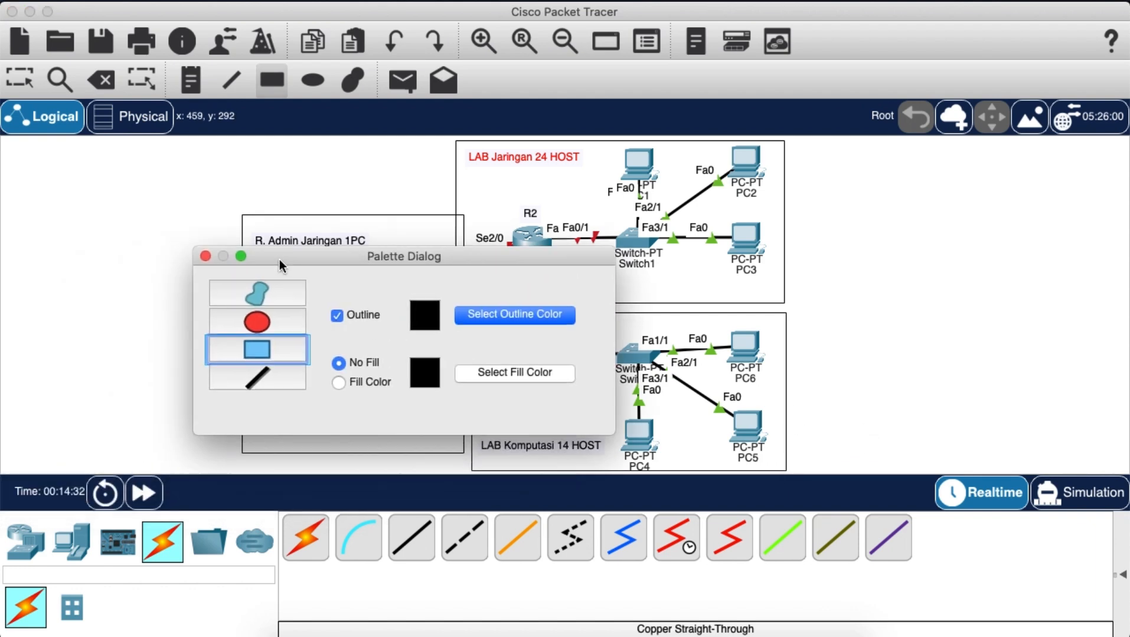
Step: Dismiss the shape palette and shift the LAB Jaringan rectangle slightly right, clear of the R. Admin Jaringan rectangle
left_click(205, 256)
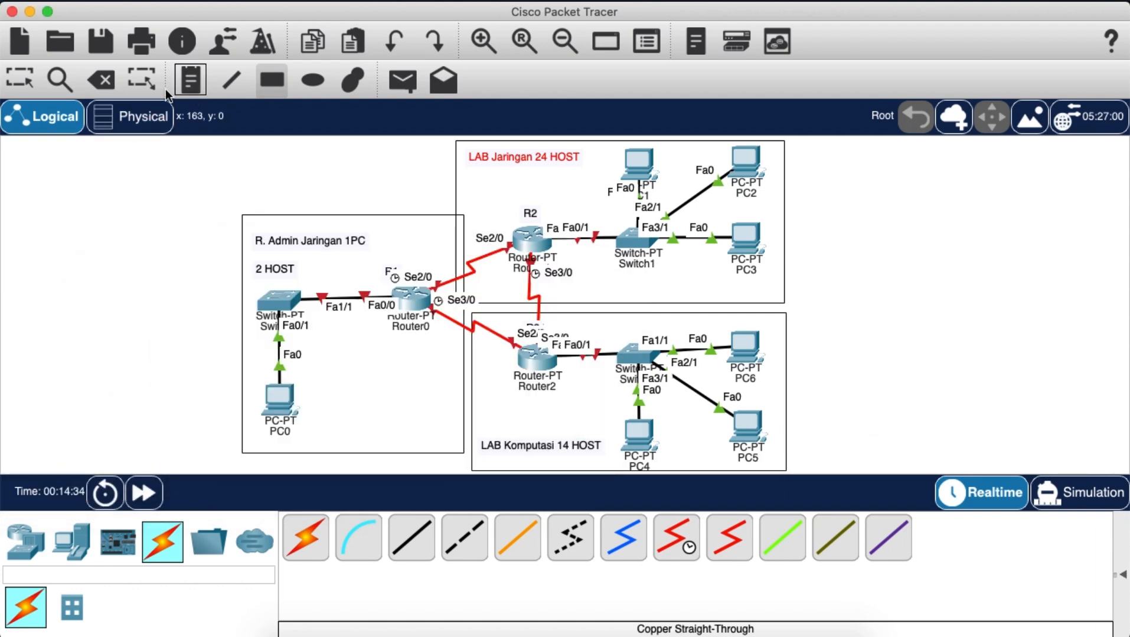
left_click(9, 86)
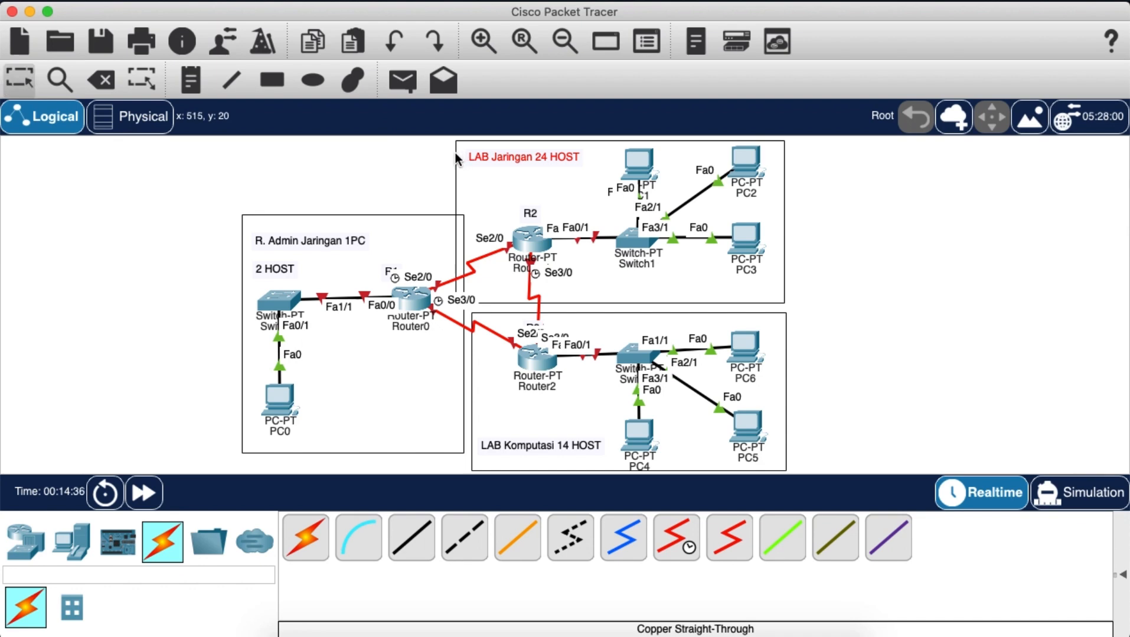
left_click_drag(455, 153, 469, 157)
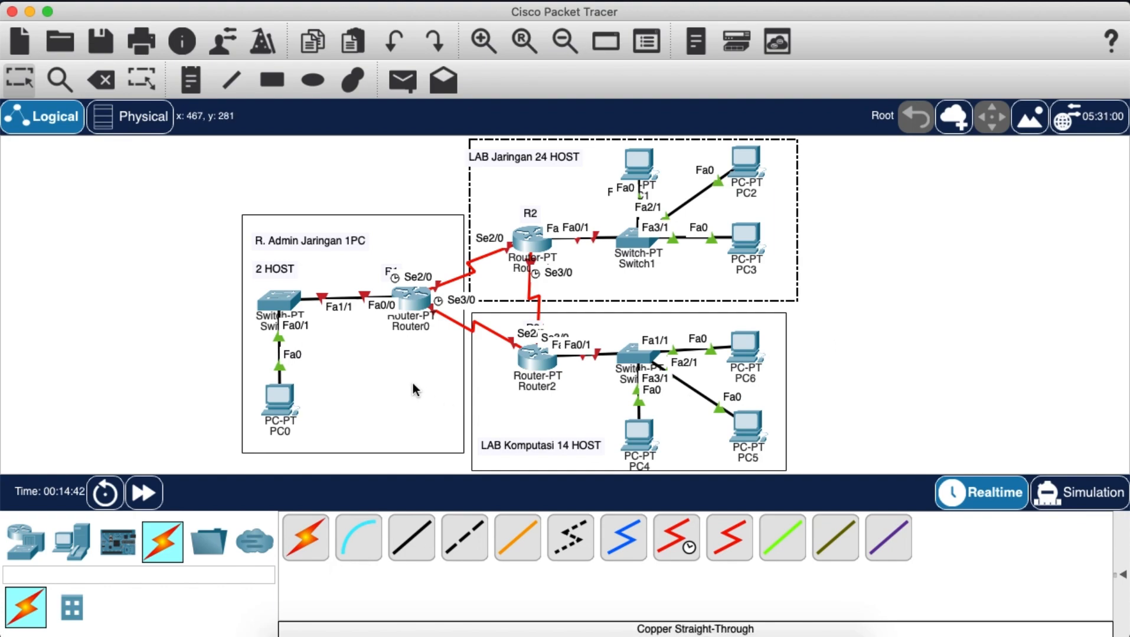
Step: Switch to the Word document and copy the R. Admin Jaringan network address 192.168.63.48 from the subnet table
key("ctrl+Left")
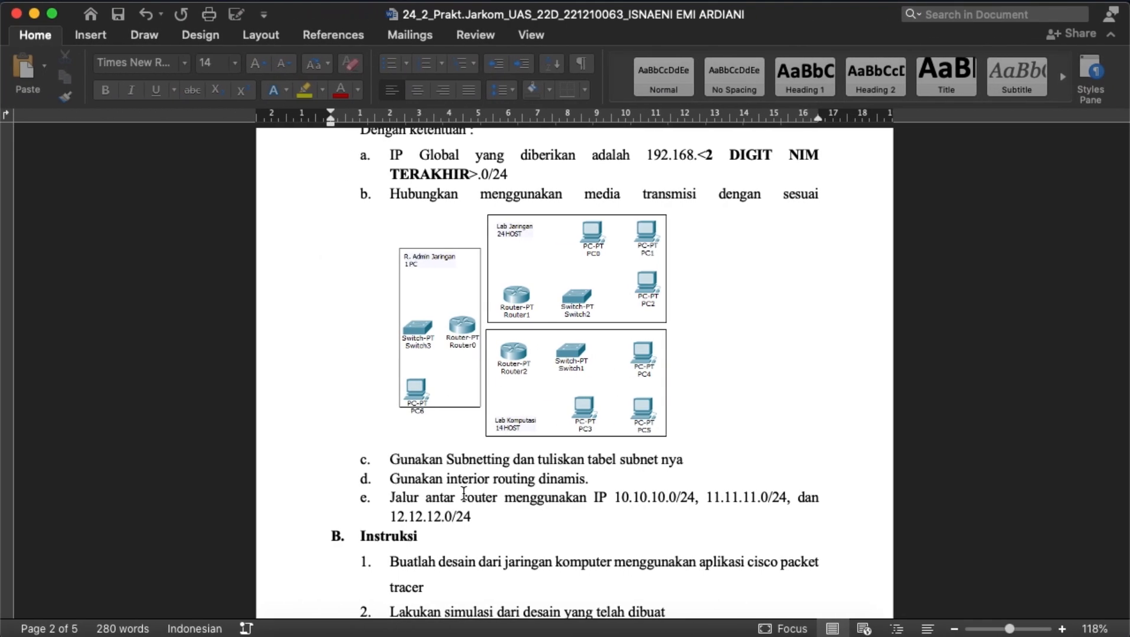
scroll(464, 493, "down", 15)
scroll(463, 493, "down", 8)
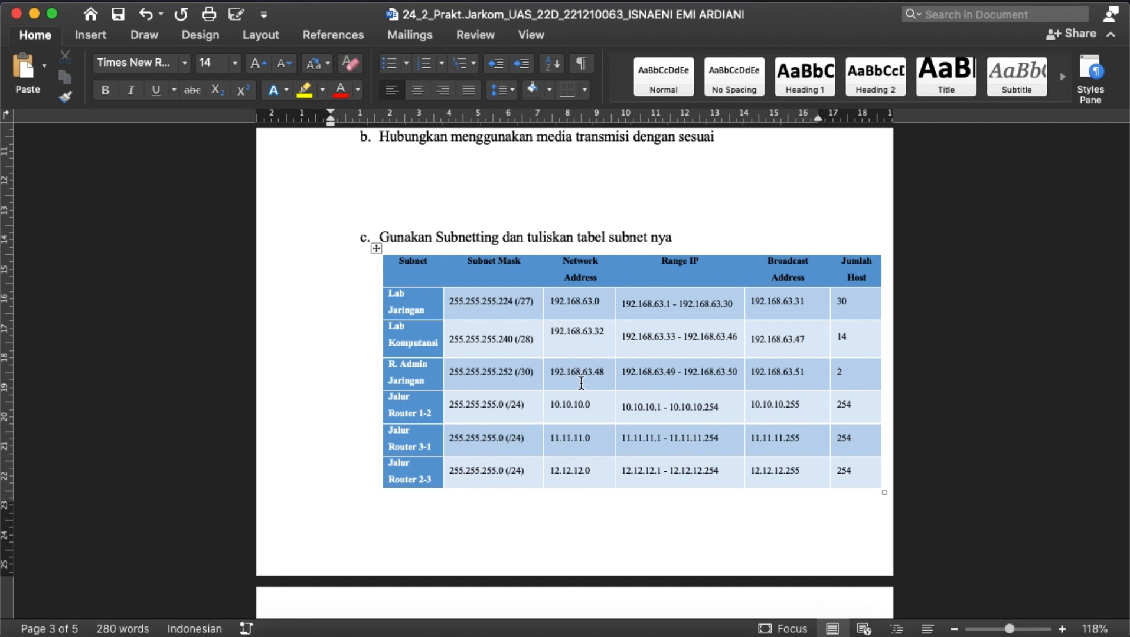
left_click_drag(610, 377, 545, 375)
key("super+c")
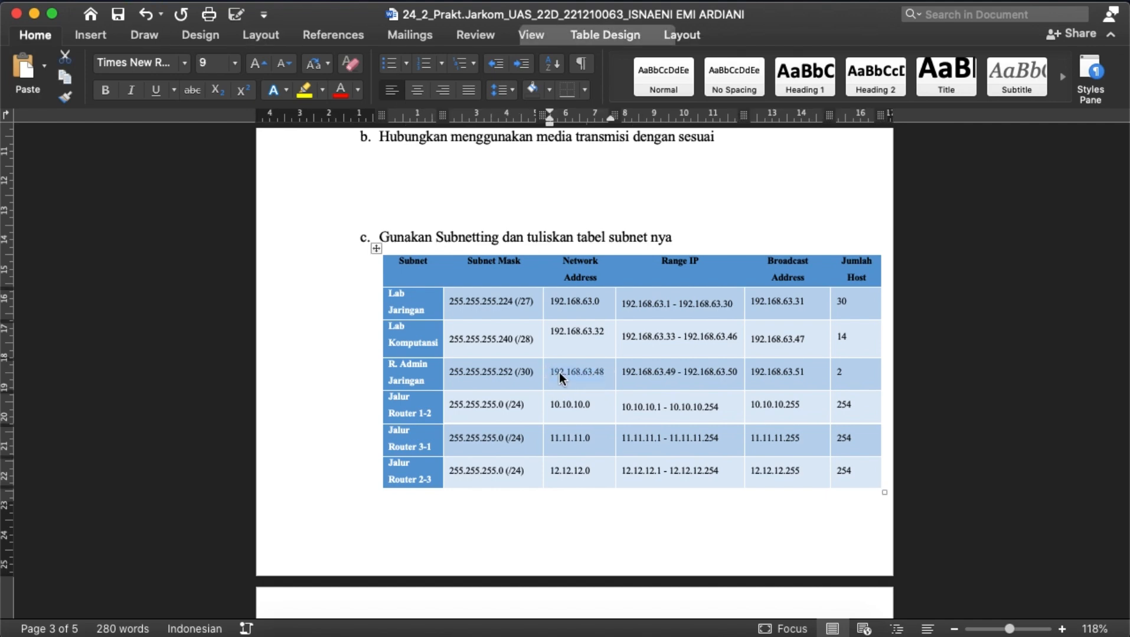
Step: Back in Packet Tracer, add the note 192.168.63.48 between Switch0 and Router0, and move the R1 note up clear of Se2/0
key("ctrl+Right")
left_click(177, 82)
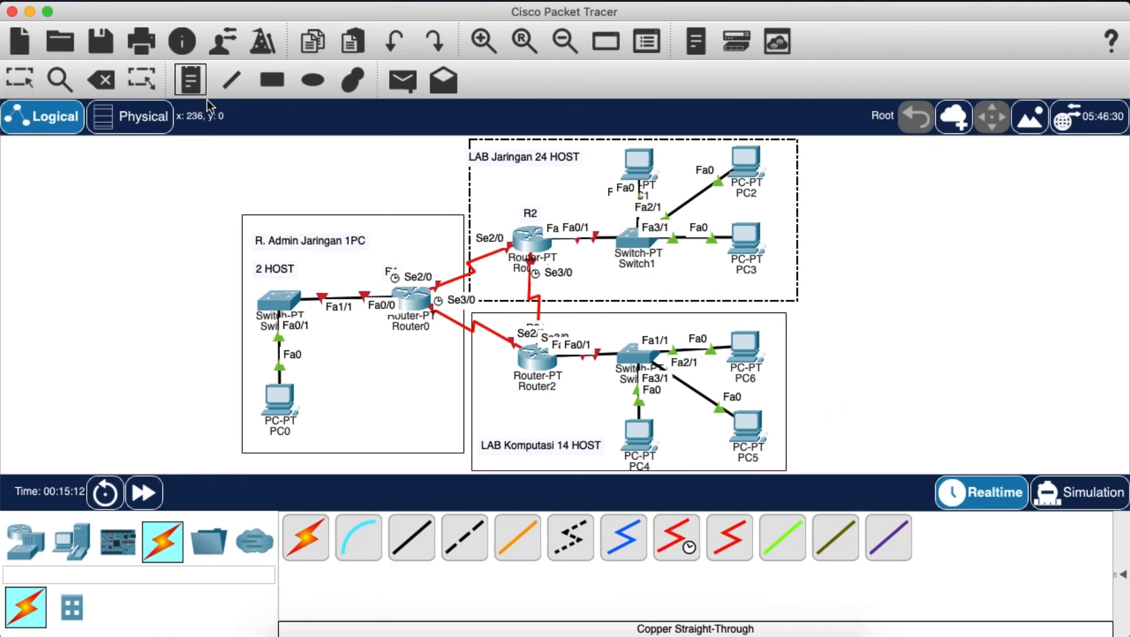
left_click(319, 272)
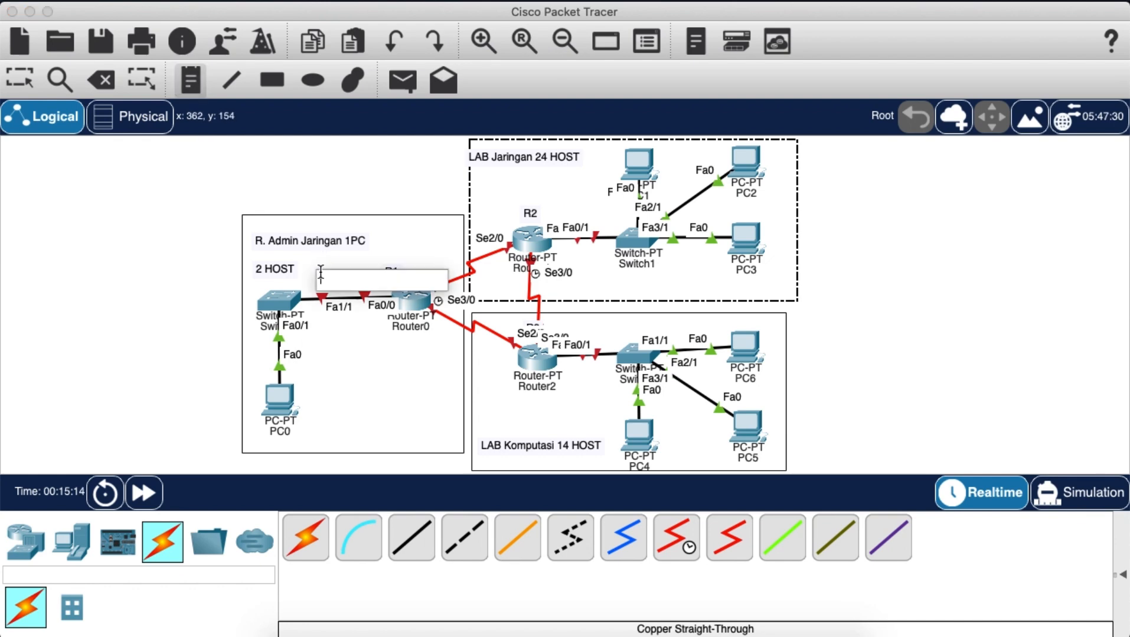
key("super+v")
left_click(20, 78)
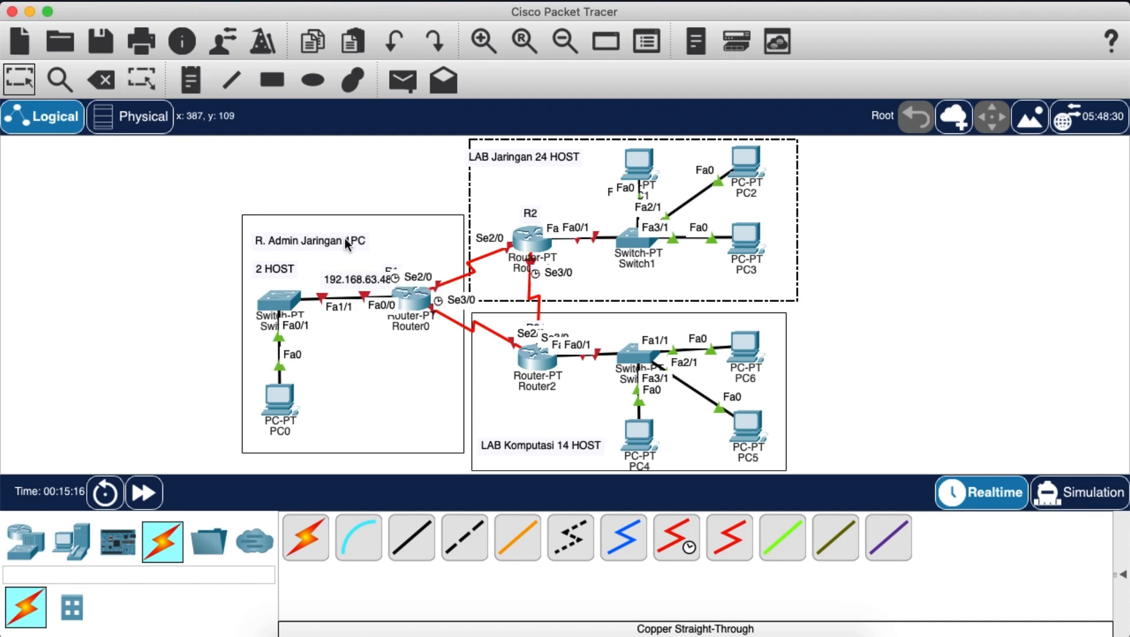
left_click_drag(355, 277, 411, 260)
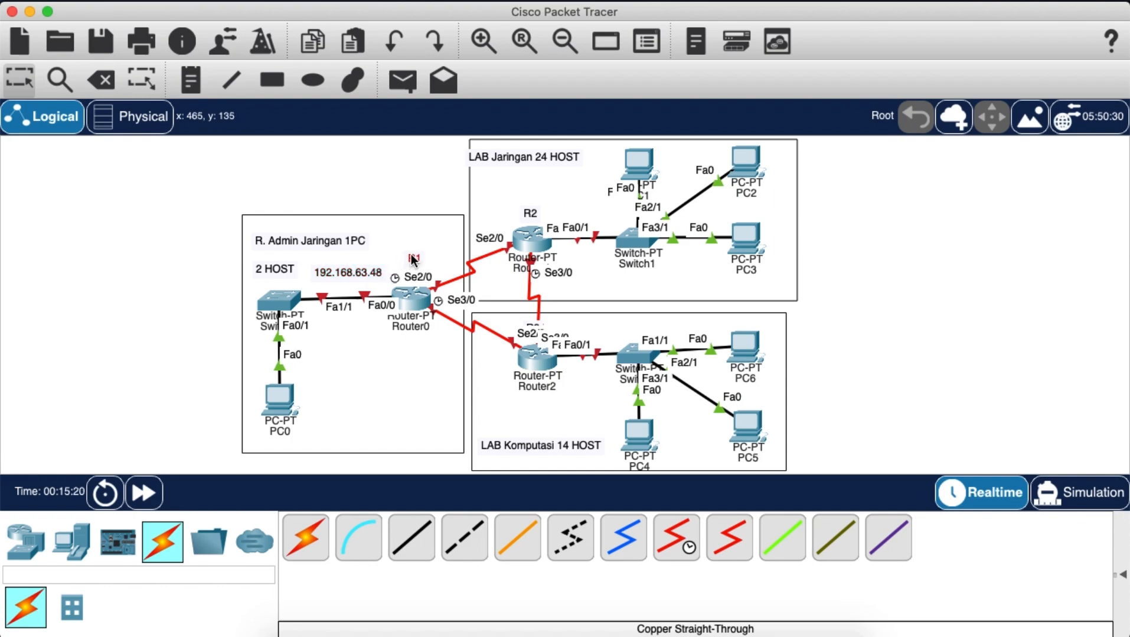
Step: Check the R. Admin Jaringan range in the Word subnet table and rename PC0 as 192.168.63.50
key("ctrl+Left")
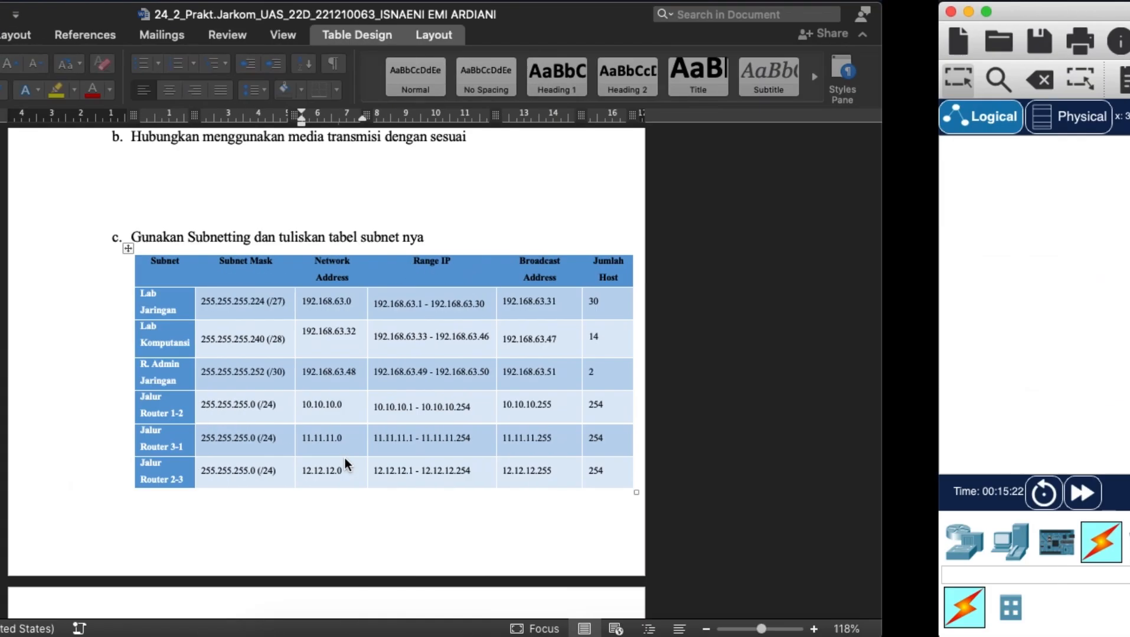
key("ctrl+Right")
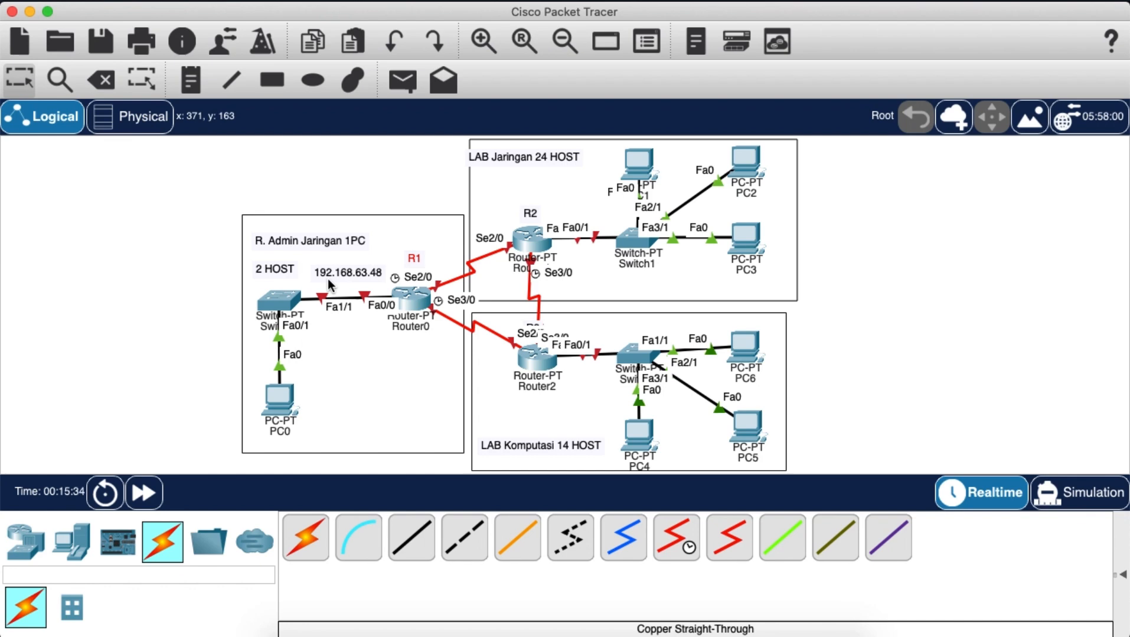
left_click(282, 433)
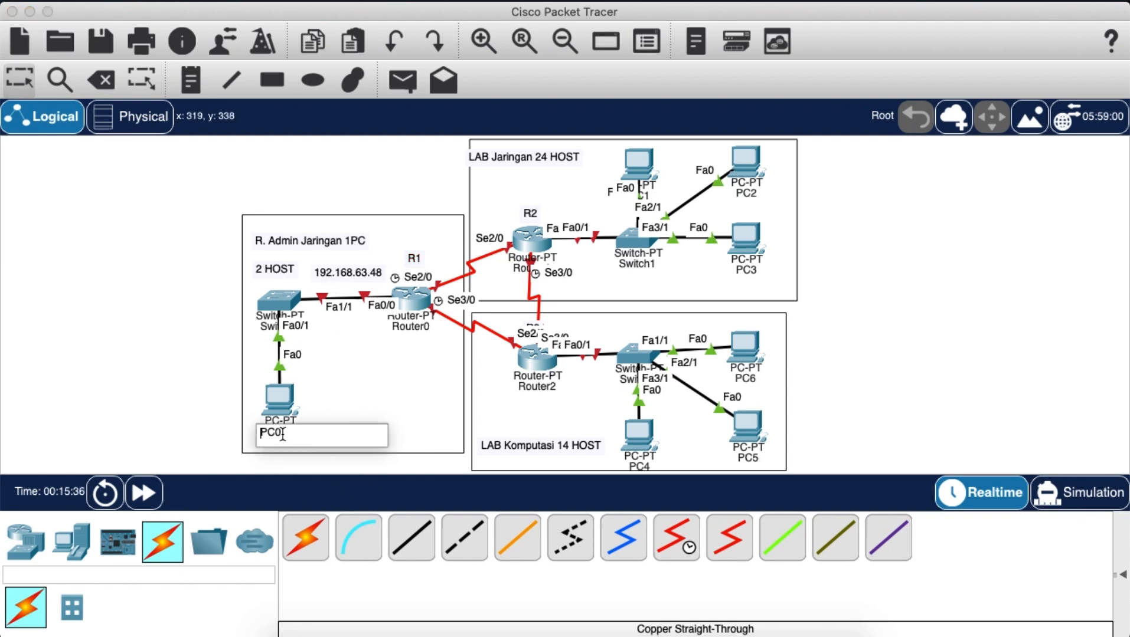
type("192.168.63.50")
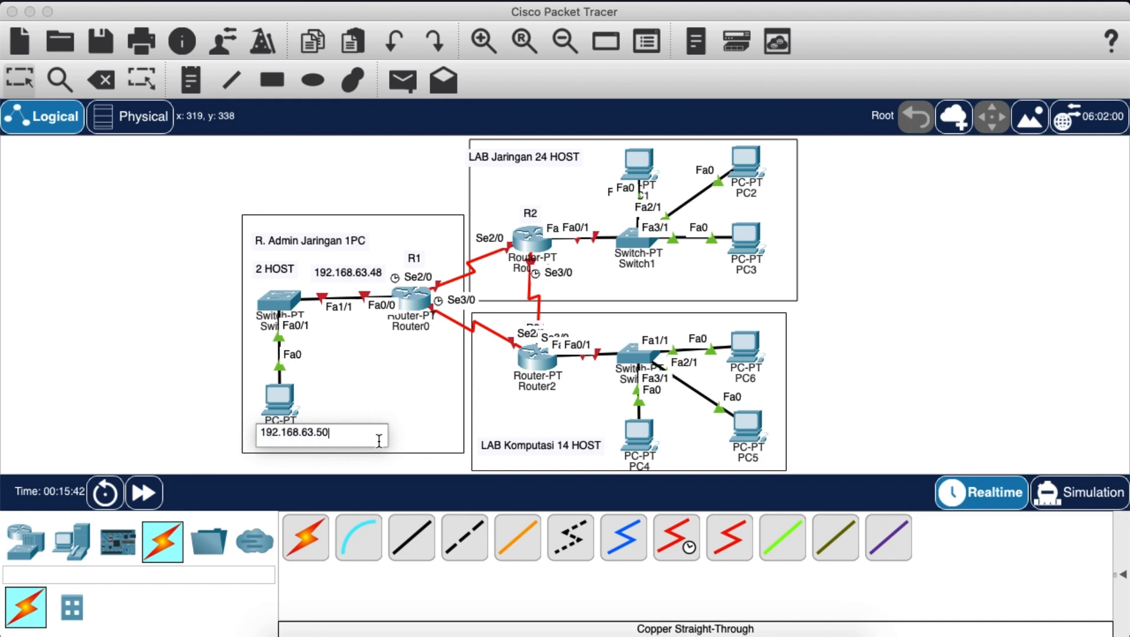
key("Return")
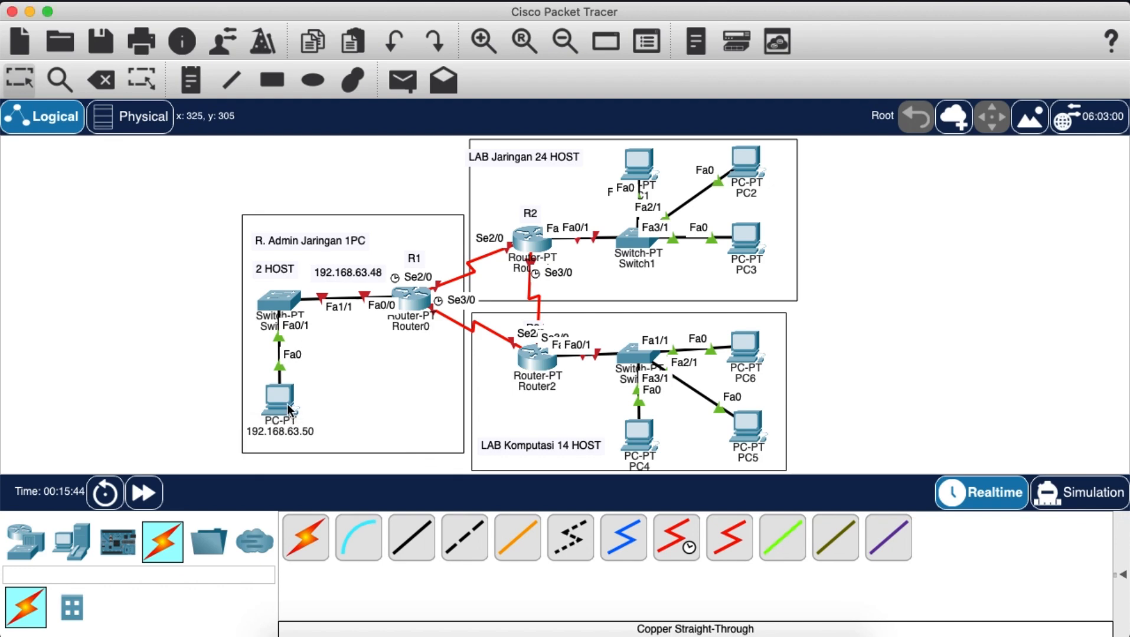
left_click(288, 408)
left_click(322, 12)
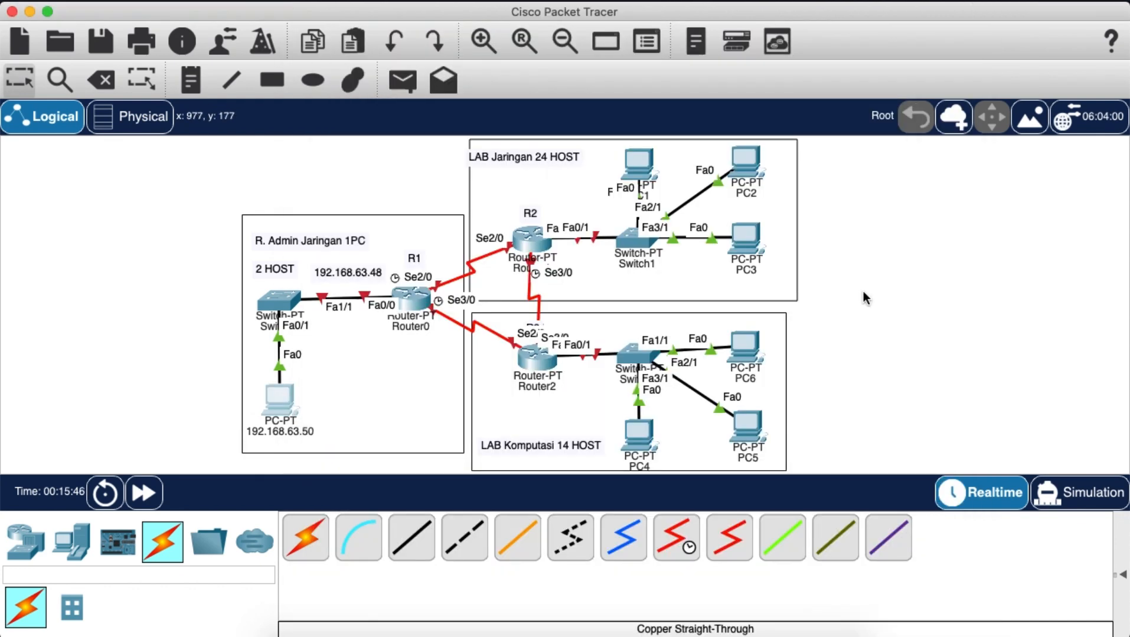
Step: Shift the LAB Jaringan note right inside its rectangle, and copy that lab's network address 192.168.63.0 from the Word subnet table
left_click(530, 157)
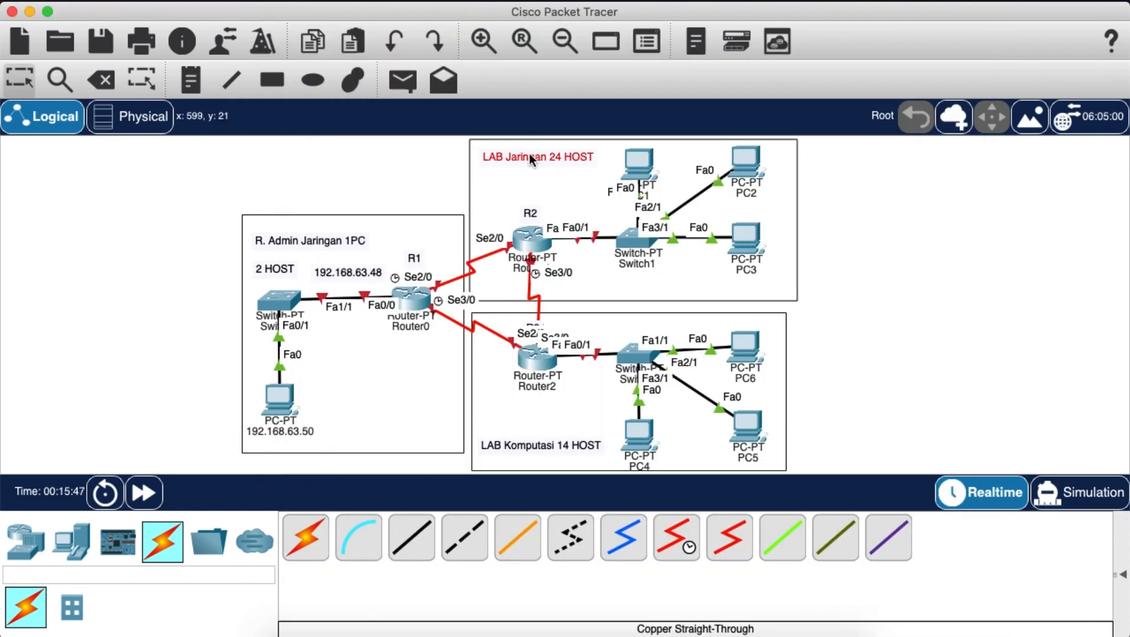
key("ctrl+Left")
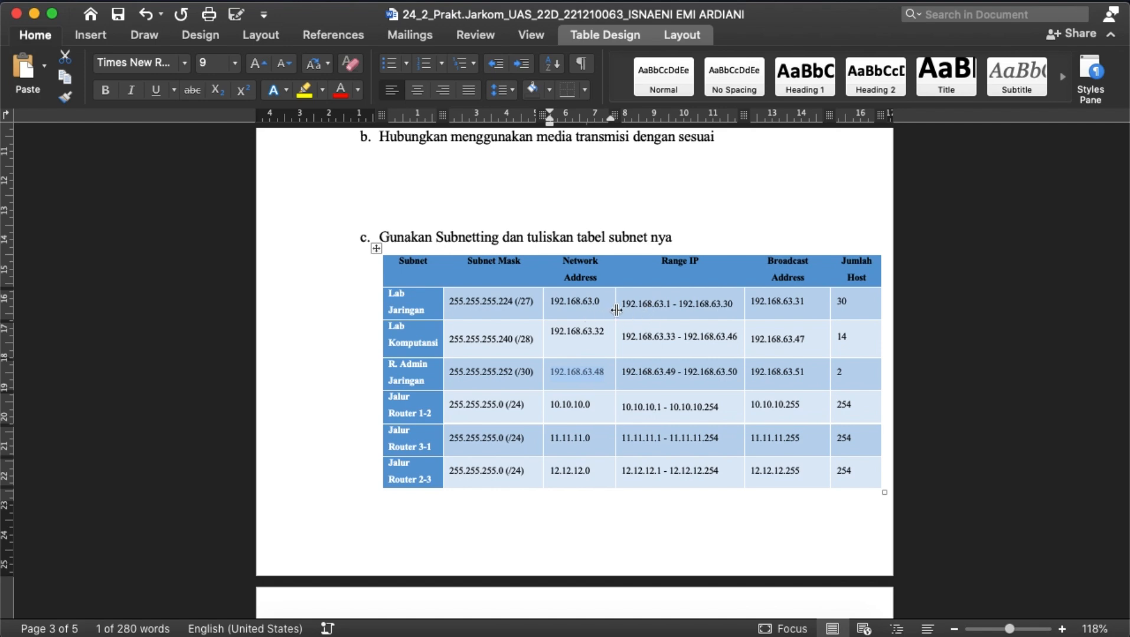
left_click_drag(600, 301, 553, 299)
key("super+c")
Step: Back in Packet Tracer, add the note 192.168.63.0 between R2 and Switch1 and nudge it slightly up and left
key("ctrl+Right")
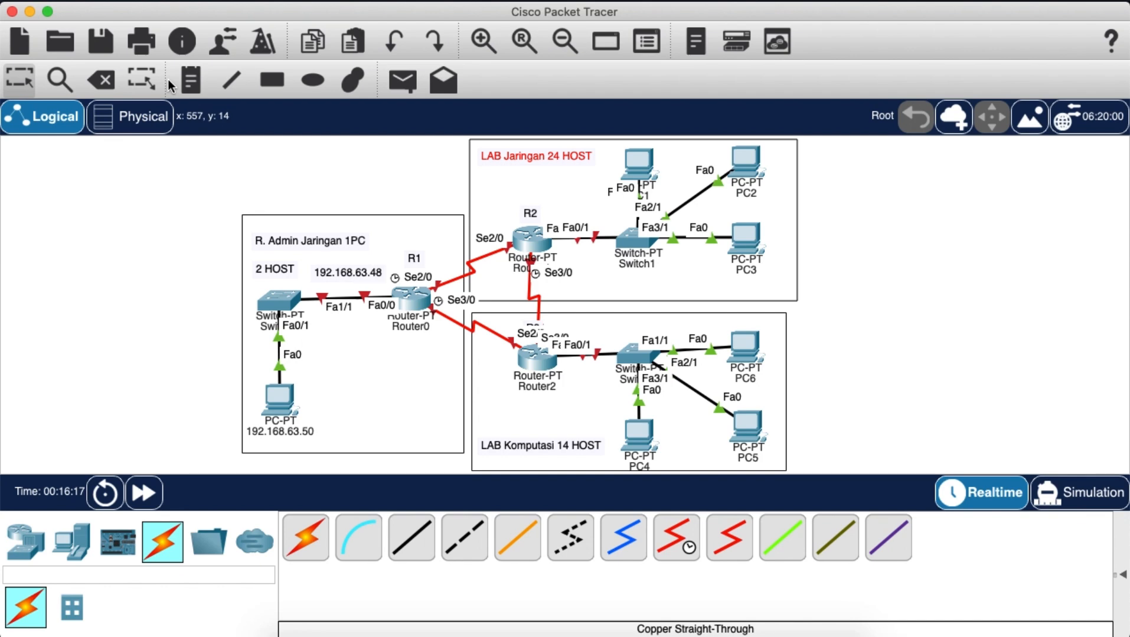
left_click(190, 80)
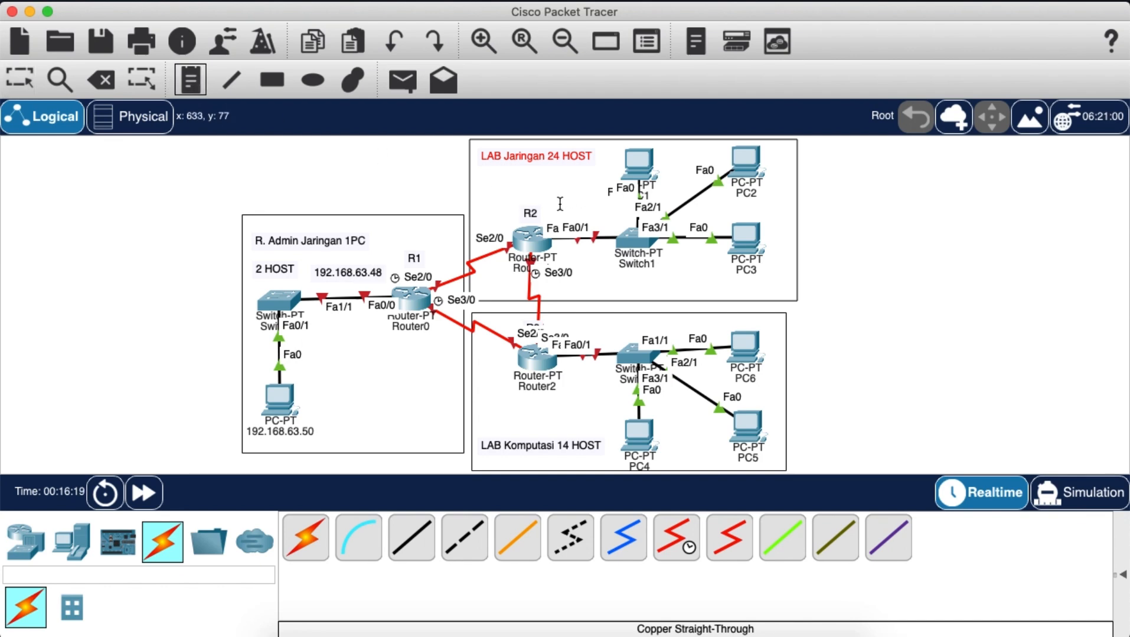
left_click(560, 204)
key("super+v")
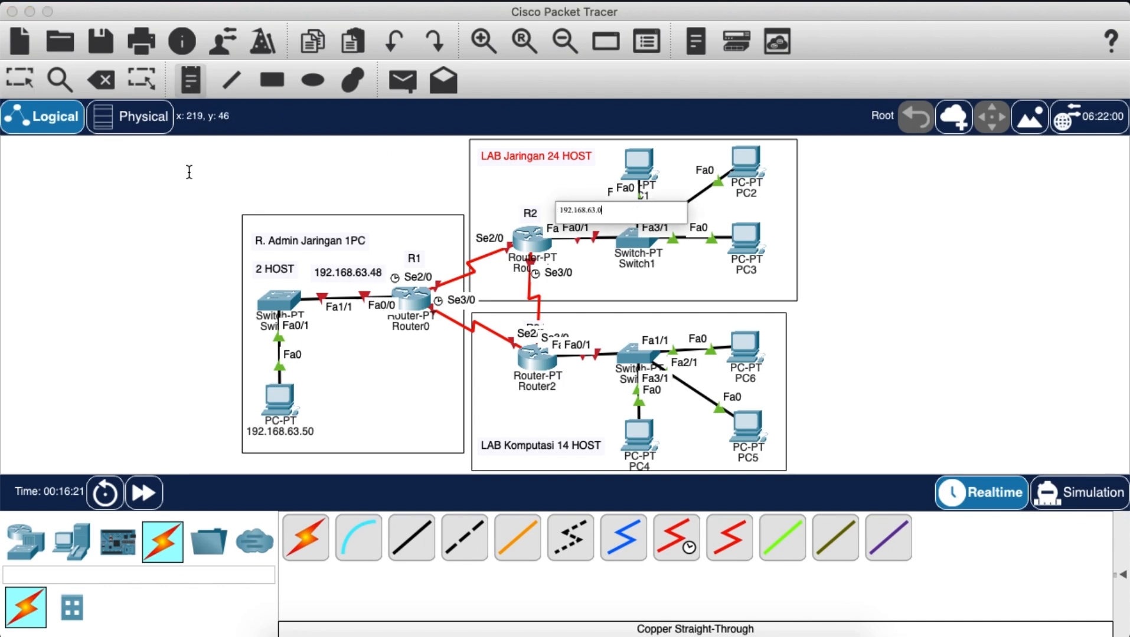
left_click(127, 116)
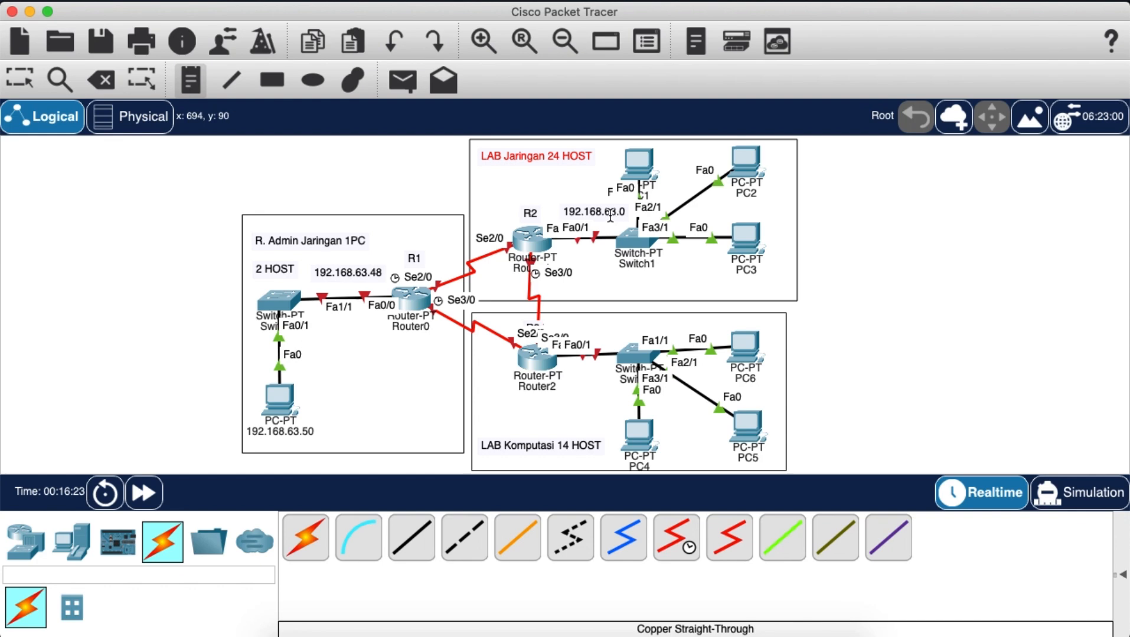
left_click(101, 80)
key("Escape")
left_click_drag(622, 217, 612, 213)
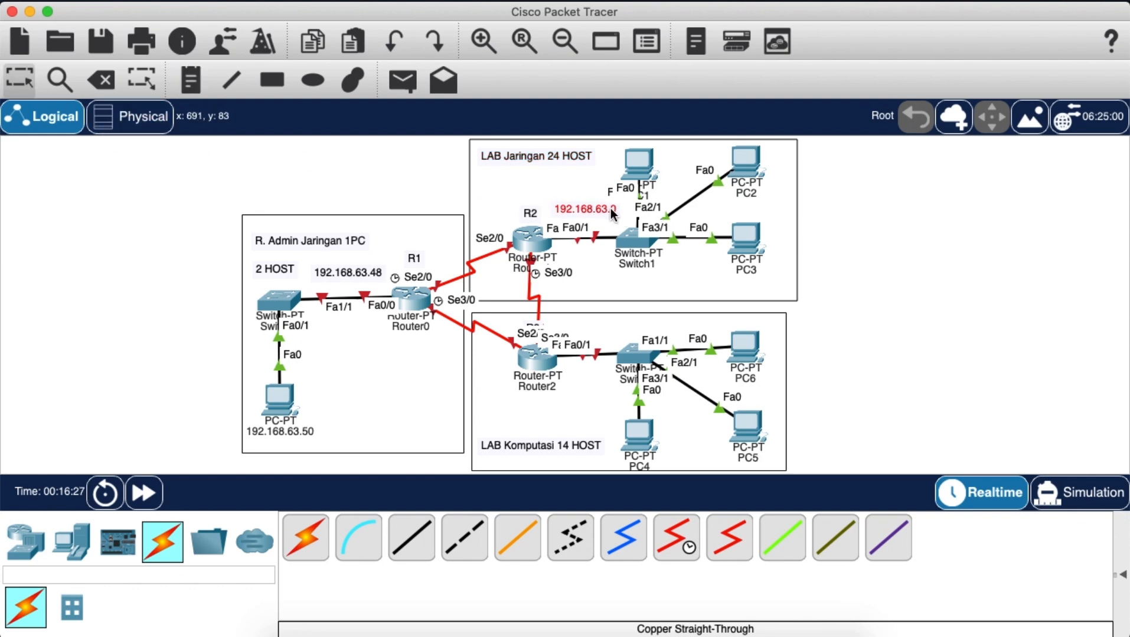
Step: Append /27 to the 192.168.63.0 note and /30 to the 192.168.63.48 note, shifting the /27 note slightly left
double_click(600, 207)
left_click(610, 209)
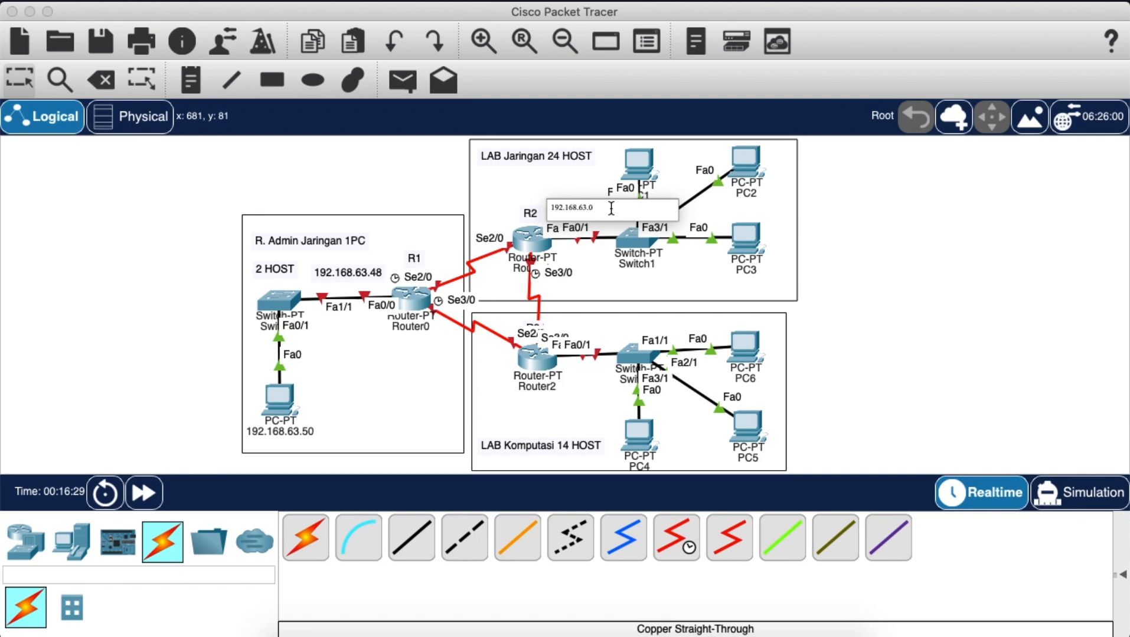
type("/27")
double_click(375, 272)
left_click(396, 278)
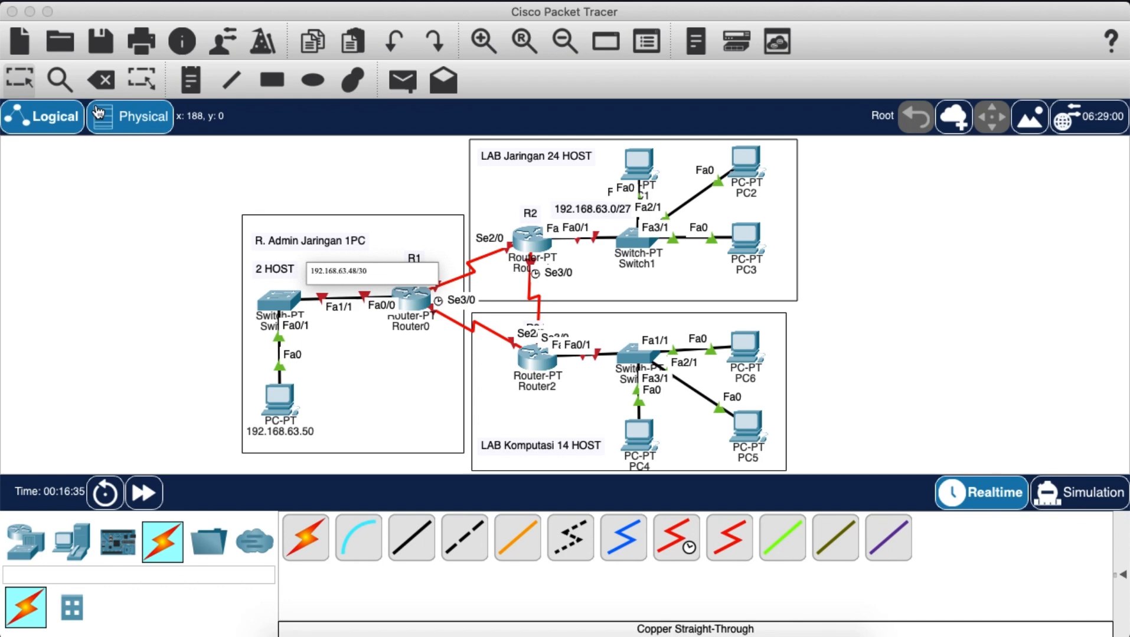
left_click(33, 84)
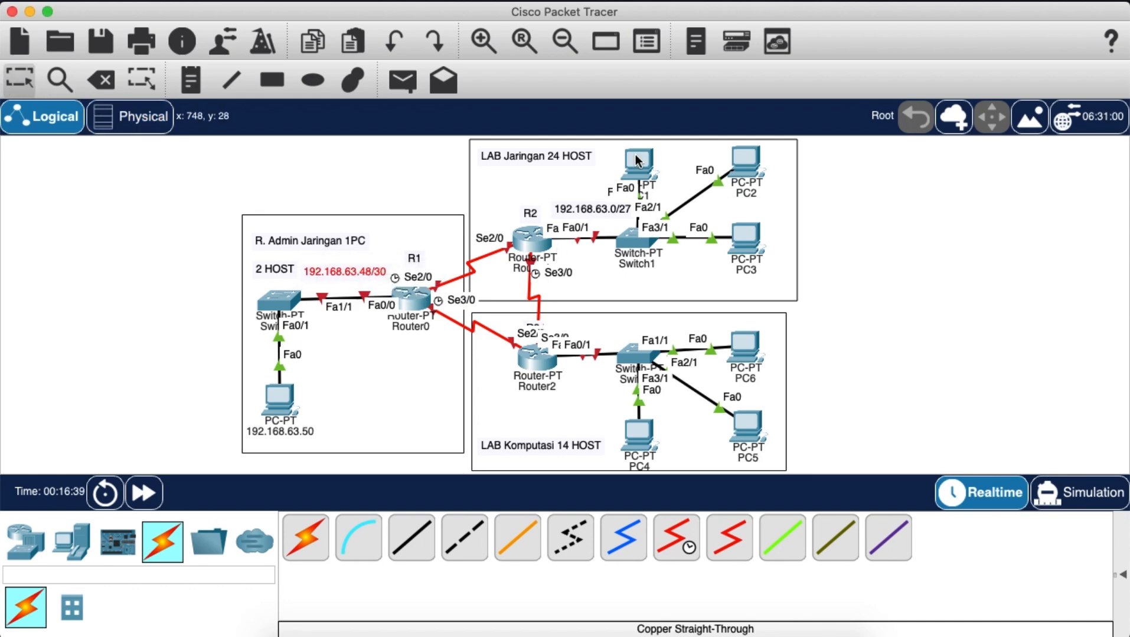
left_click(600, 209)
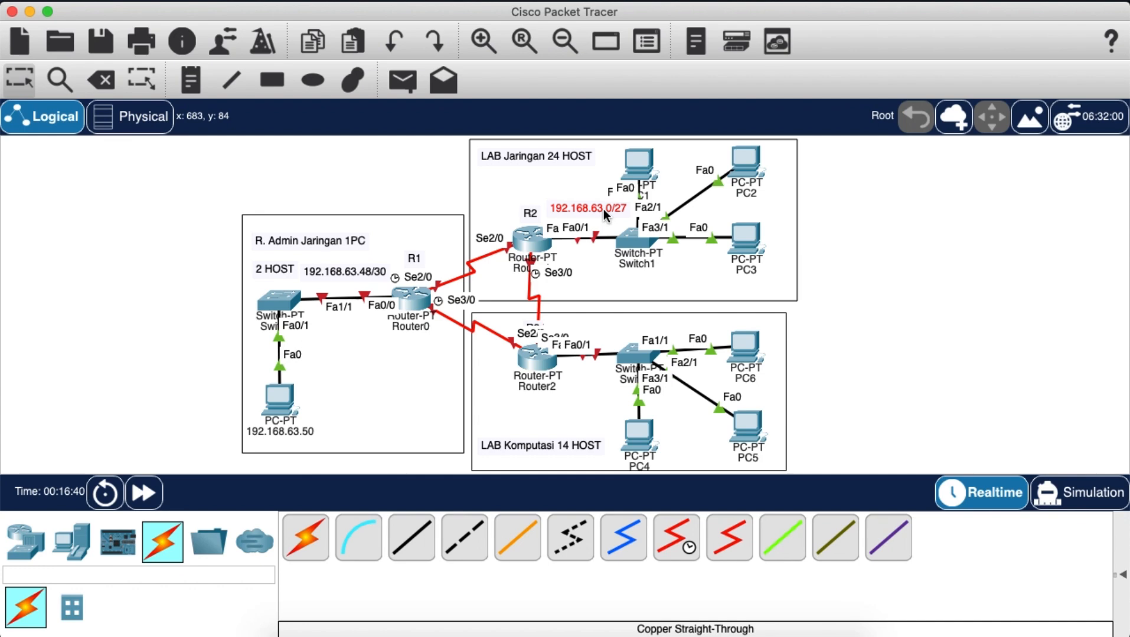
Step: Copy the Lab Komputasi network address 192.168.63.32 from the subnet table in the Word document
left_click(190, 79)
left_click(520, 414)
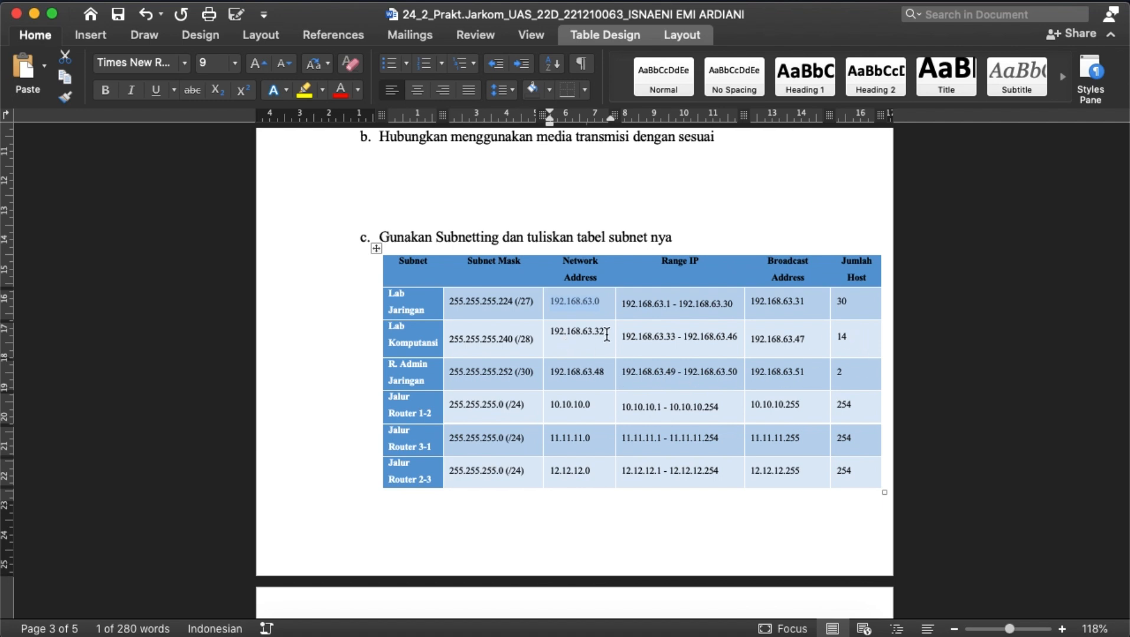
left_click_drag(606, 334, 561, 335)
key("super+c")
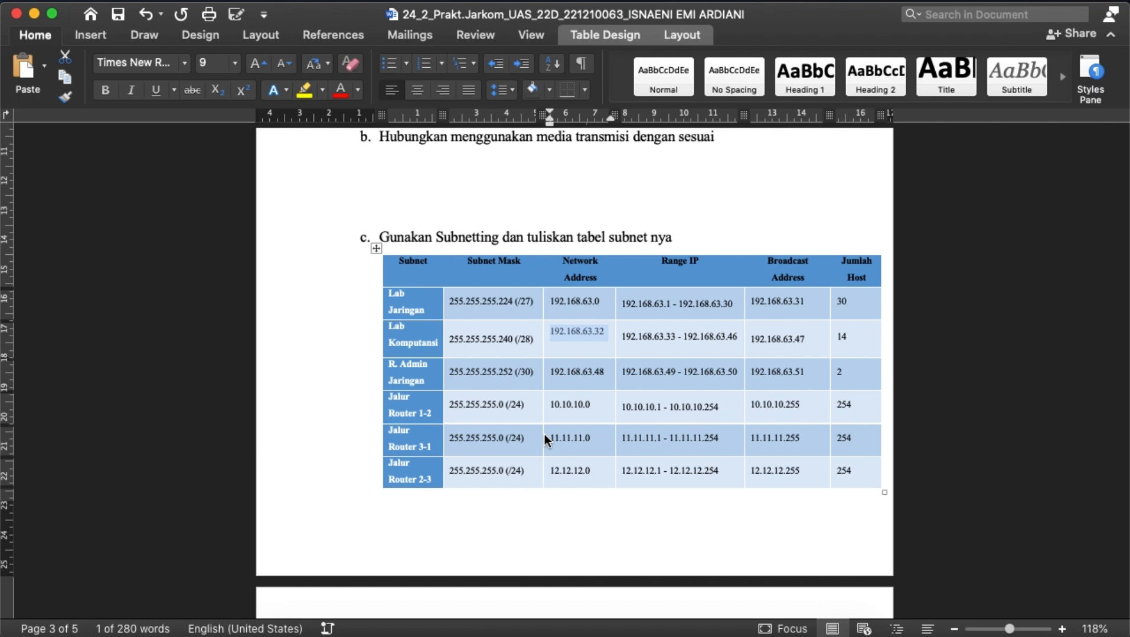
Step: Back in Packet Tracer, add the note 192.168.63.32/28 below Router2 and move it slightly up and right
key("ctrl+Right")
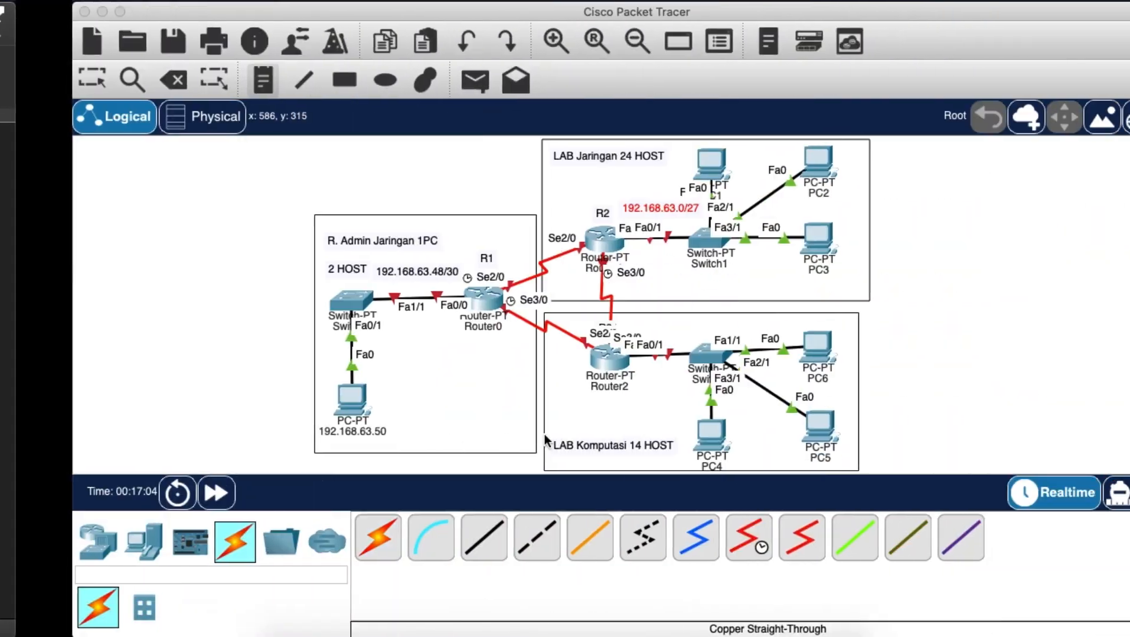
left_click(518, 408)
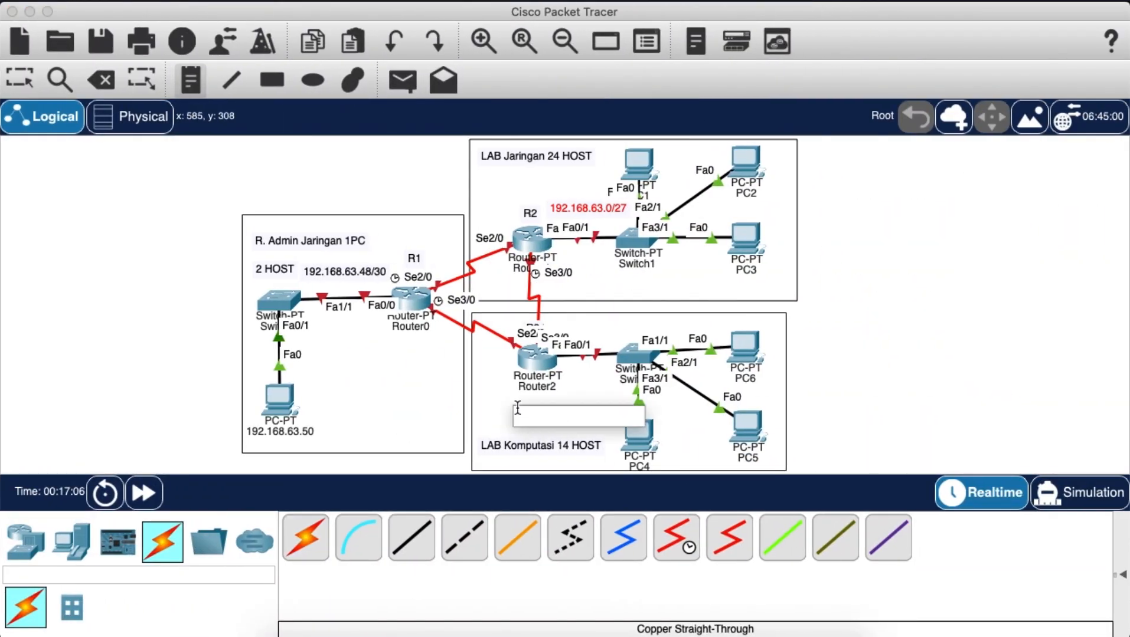
key("super+v")
key("BackSpace")
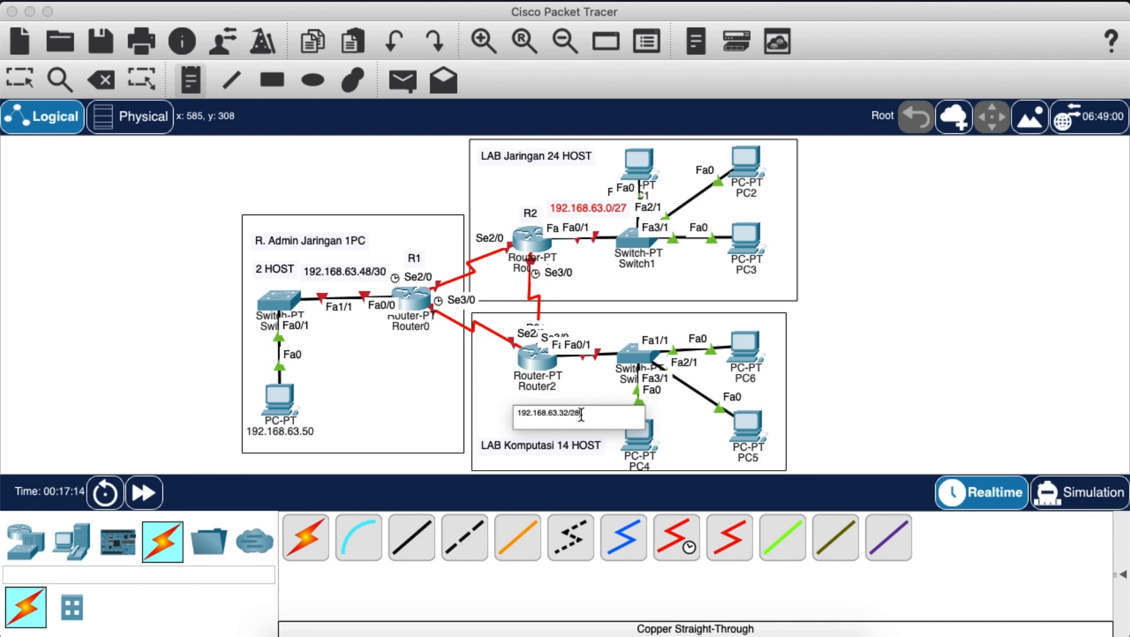
left_click(19, 78)
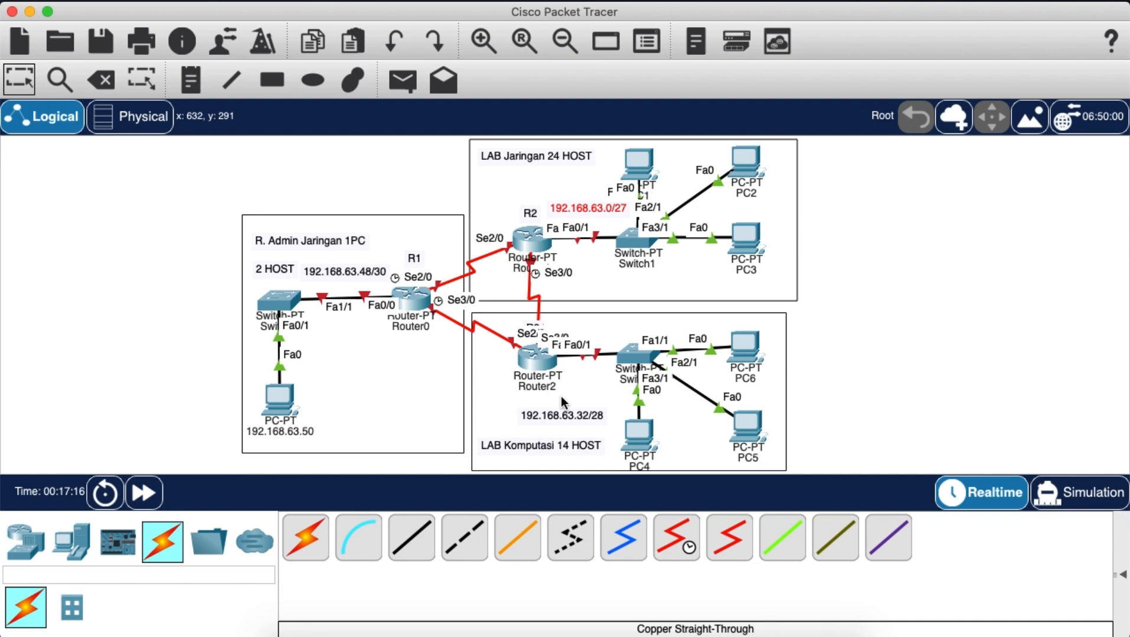
left_click_drag(572, 413, 588, 403)
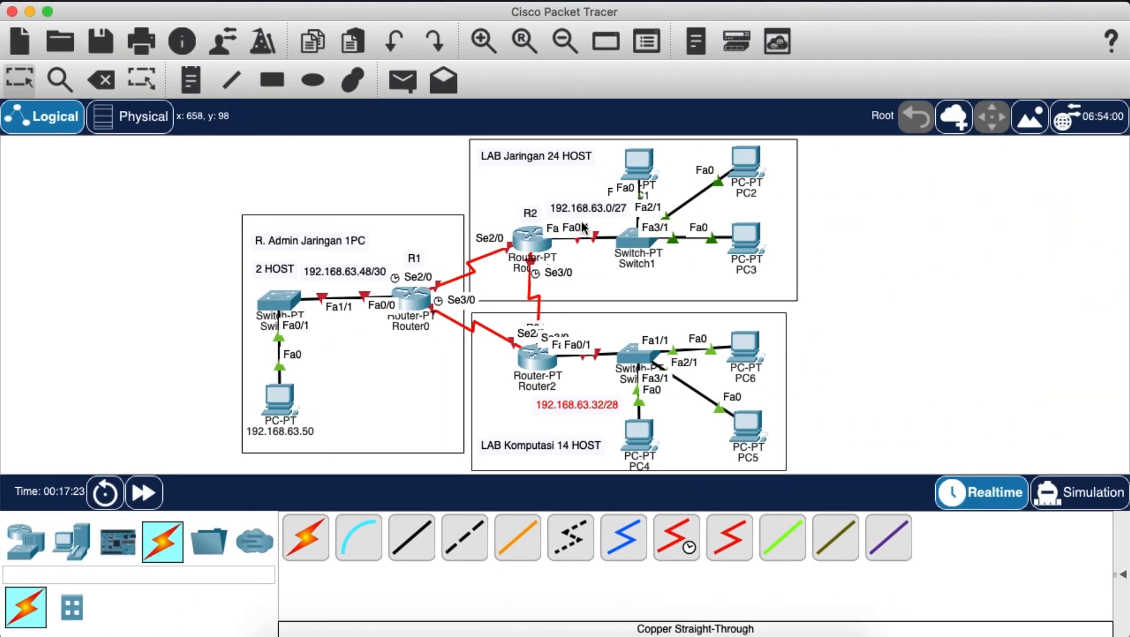
Step: Copy the 192.168.63.0/27 note's text and use it to rename PC1 in LAB Jaringan as 192.168.63.2
double_click(615, 210)
key("super+a")
key("super+c")
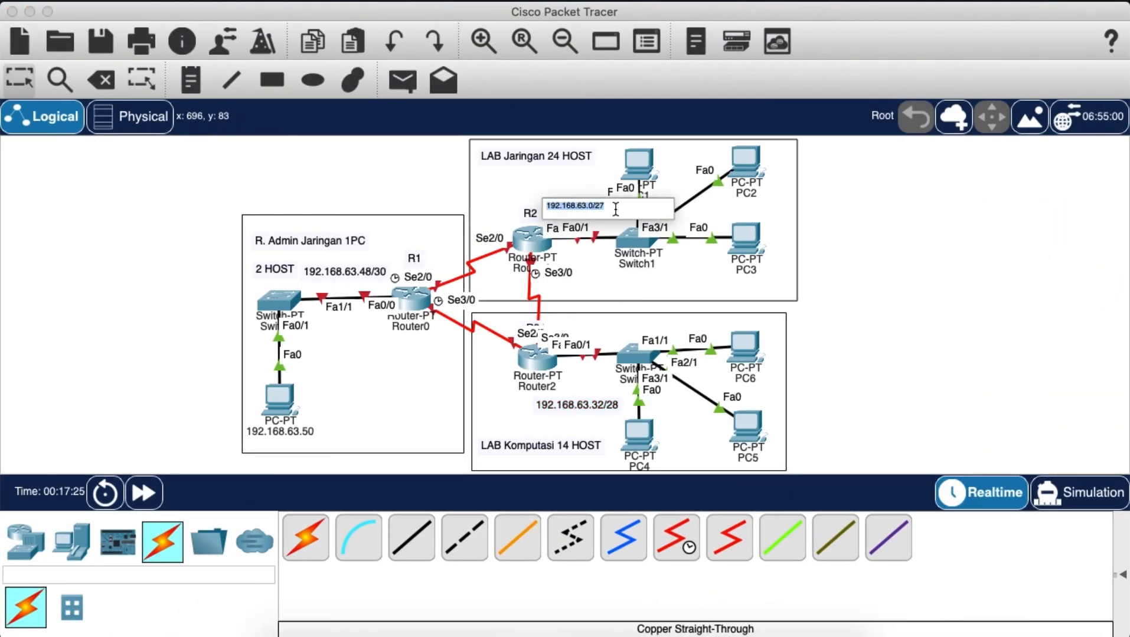
left_click(660, 183)
left_click(651, 203)
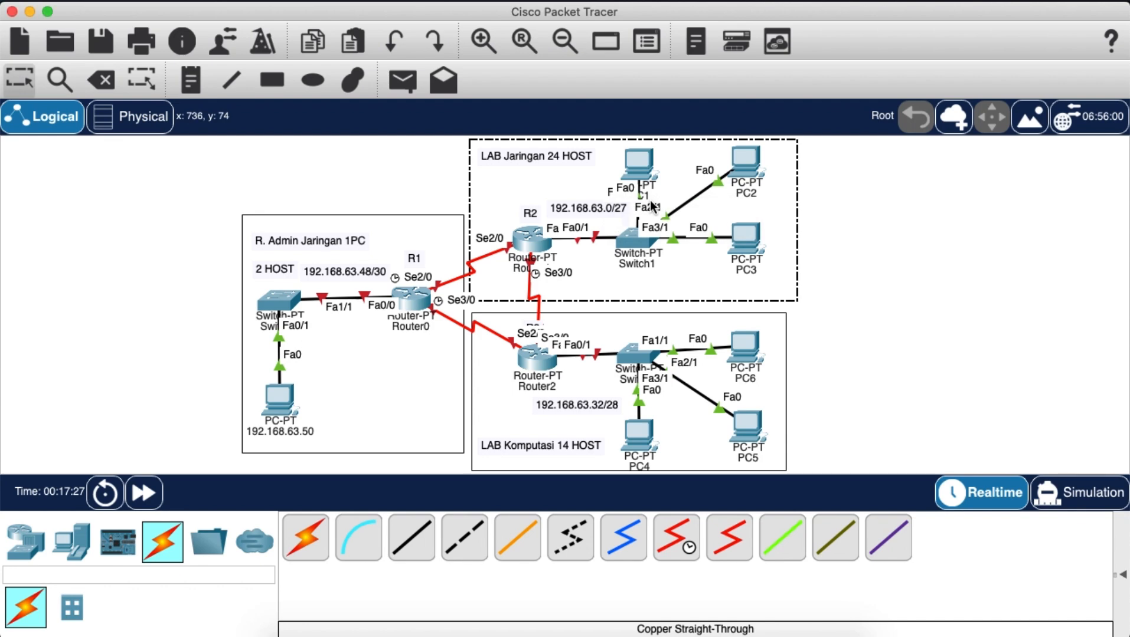
left_click(646, 192)
key("super+v")
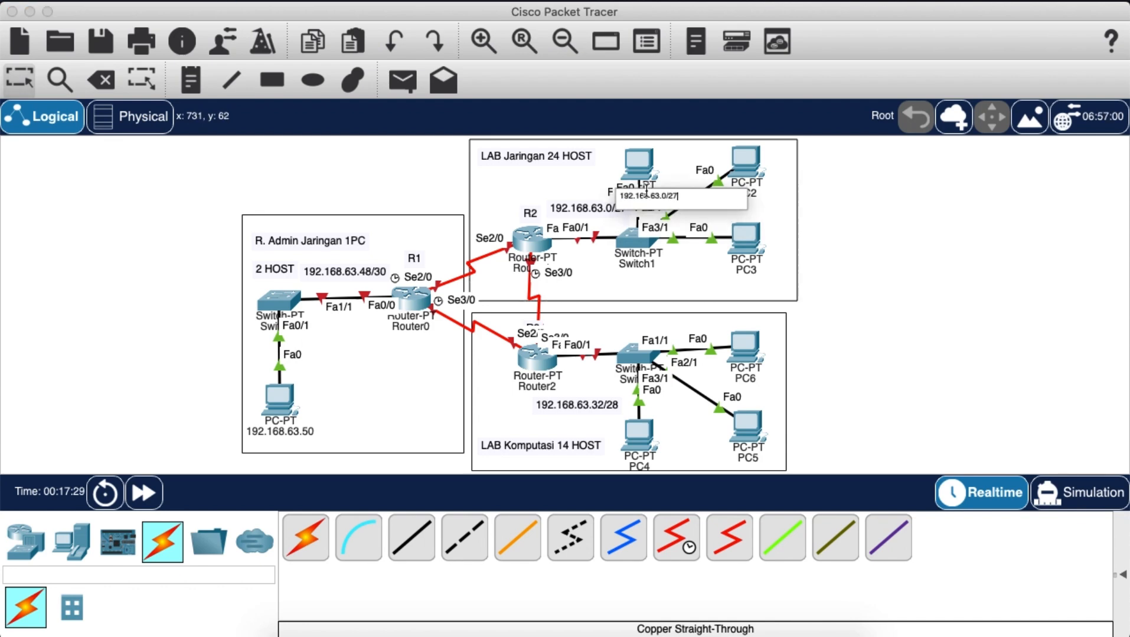
key("BackSpace")
key("super+a")
key("super+c")
left_click(816, 215)
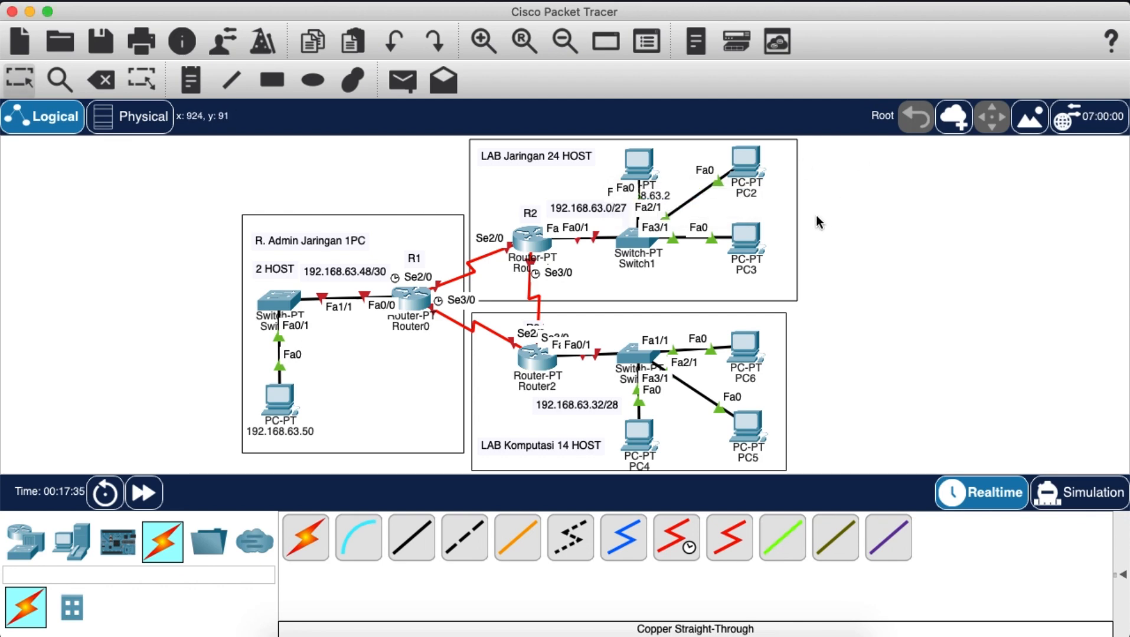
Step: Rename PC2 as 192.168.63.3 and PC3 as 192.168.63.4 in LAB Jaringan
left_click(752, 193)
type("192.168.63.")
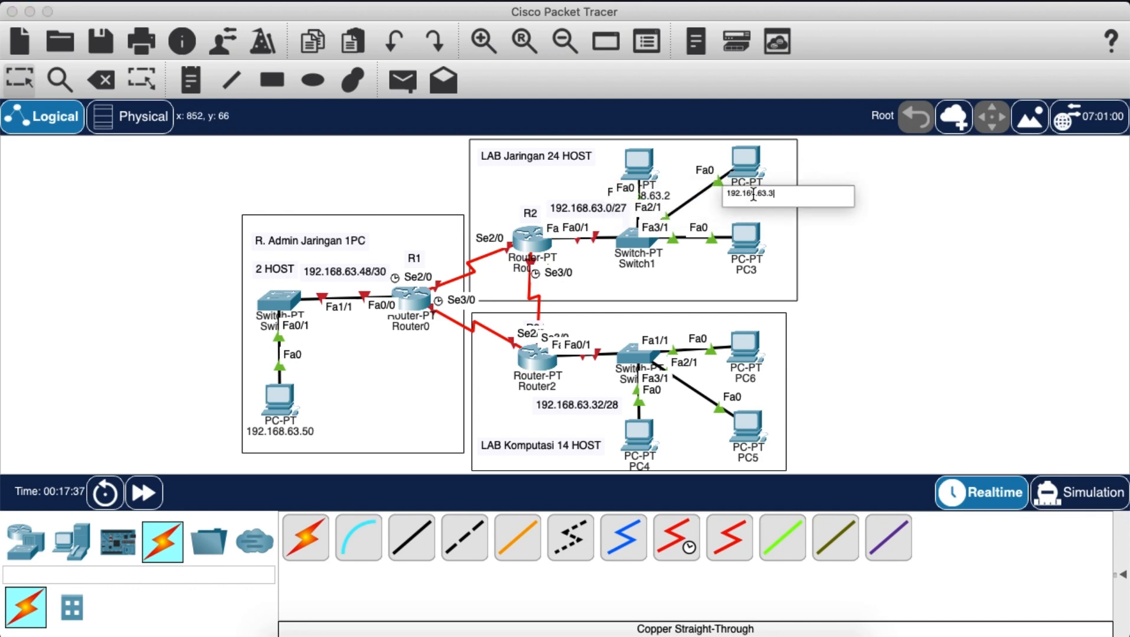
type("3")
left_click(748, 273)
key("super+v")
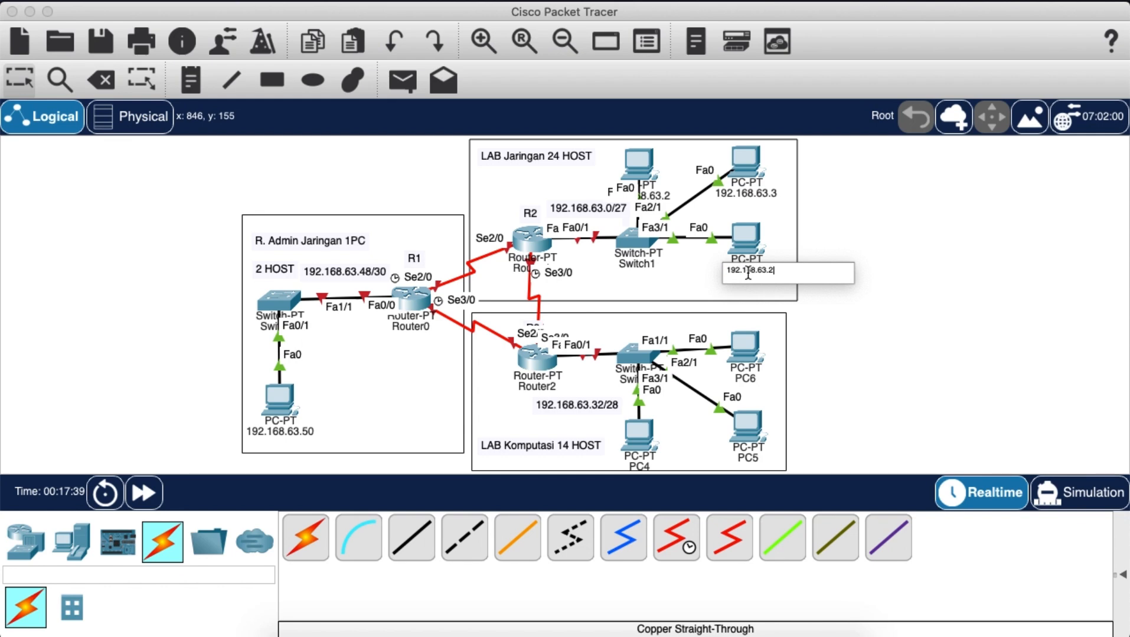
type("4")
left_click(838, 393)
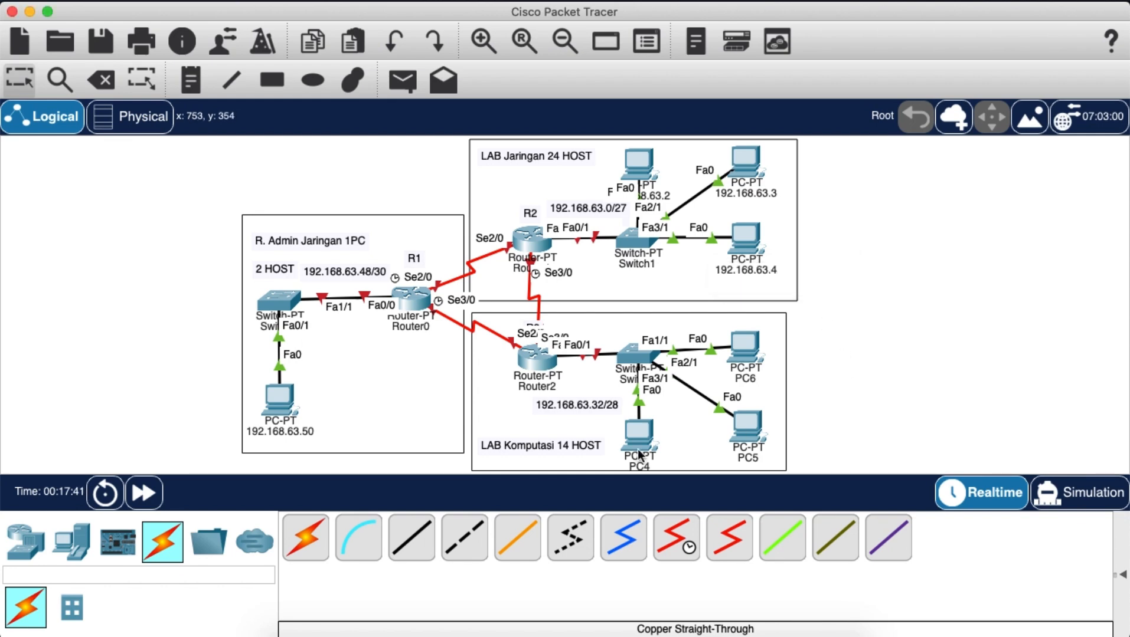
Step: Copy the 192.168.63.32/28 note's text and use it to rename PC6 in LAB Komputasi as 192.168.63.34
double_click(586, 406)
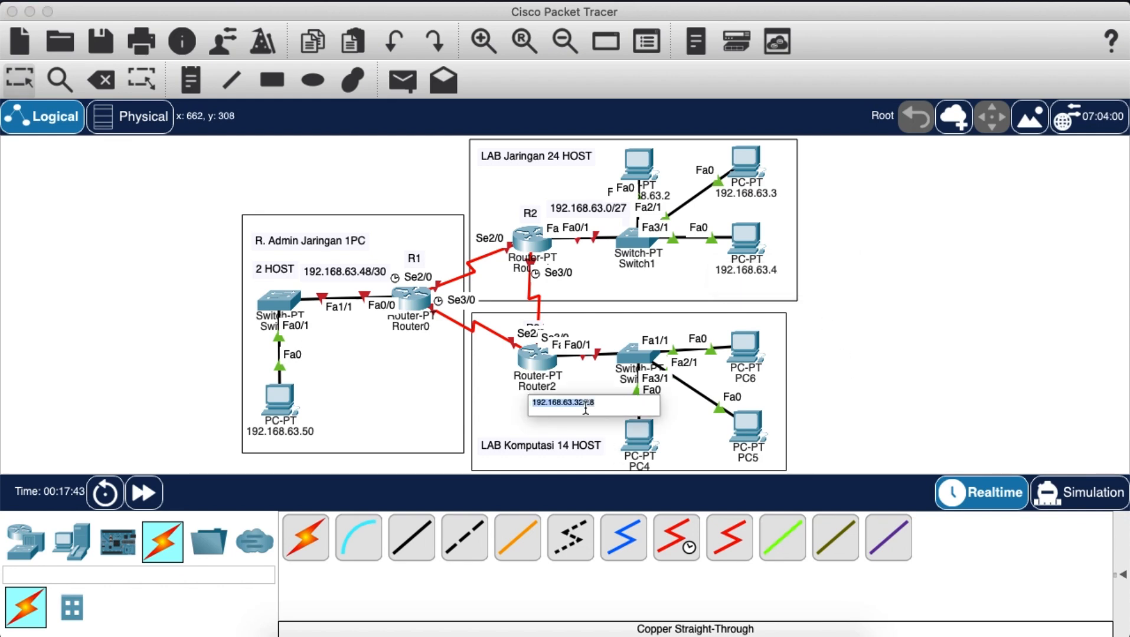
left_click(900, 395)
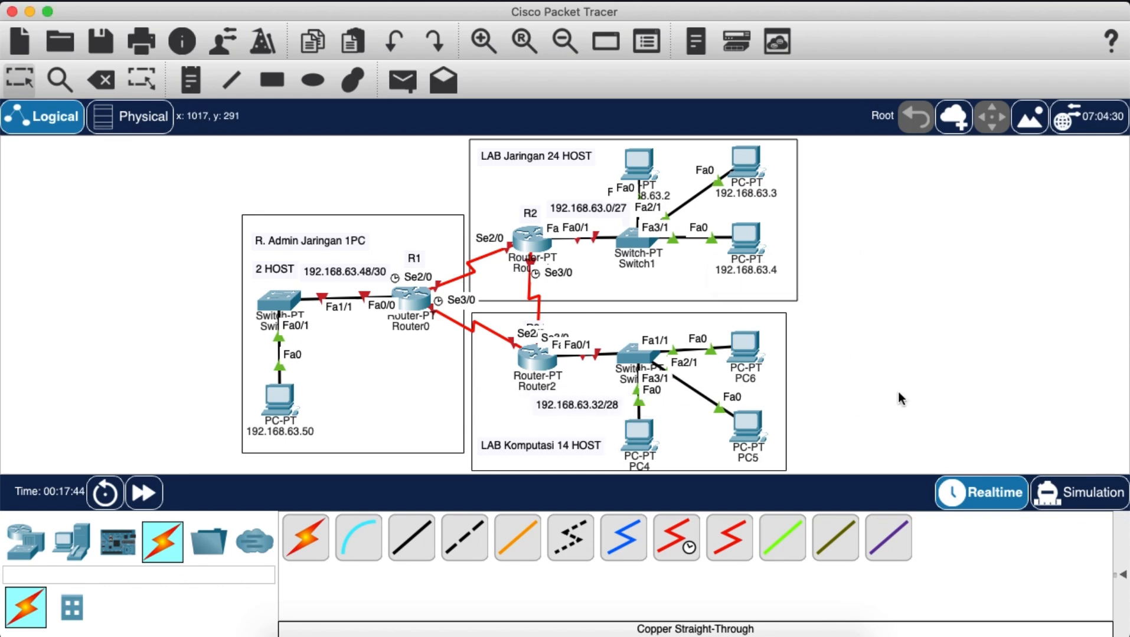
left_click(744, 382)
type("192.168.63.32/28")
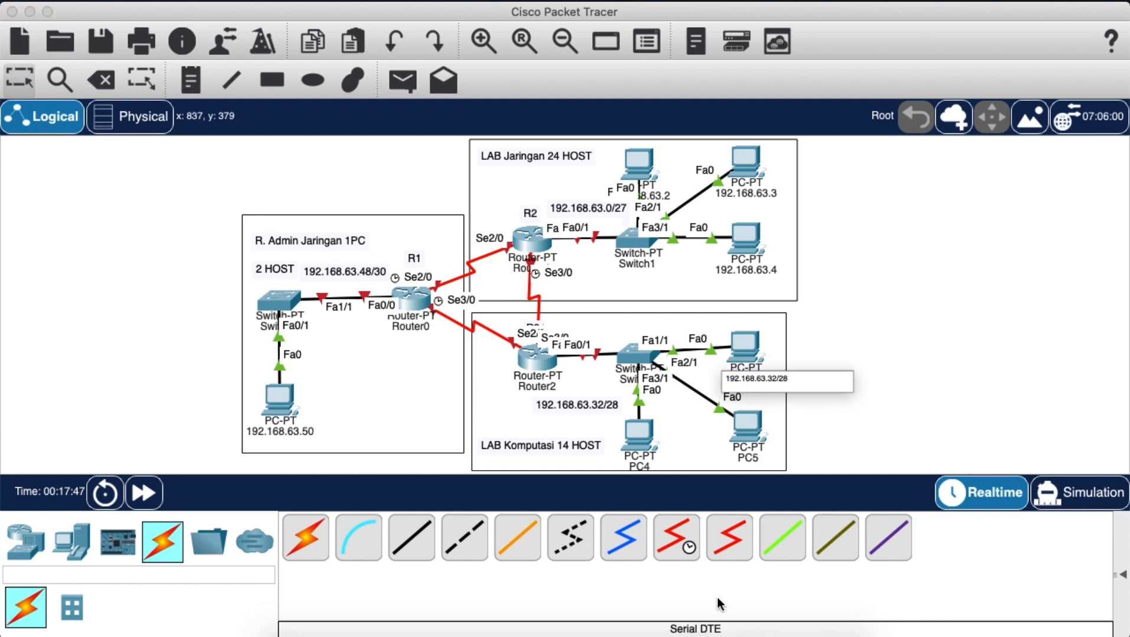
key("BackSpace")
key("BackSpace")
key("BackSpace")
type("4")
Step: Rename PC5 as 192.168.63.35 and PC4 as 192.168.63.36 in LAB Komputasi
left_click(756, 461)
type("192.168.63.32/28")
key("BackSpace")
key("BackSpace")
key("BackSpace")
key("BackSpace")
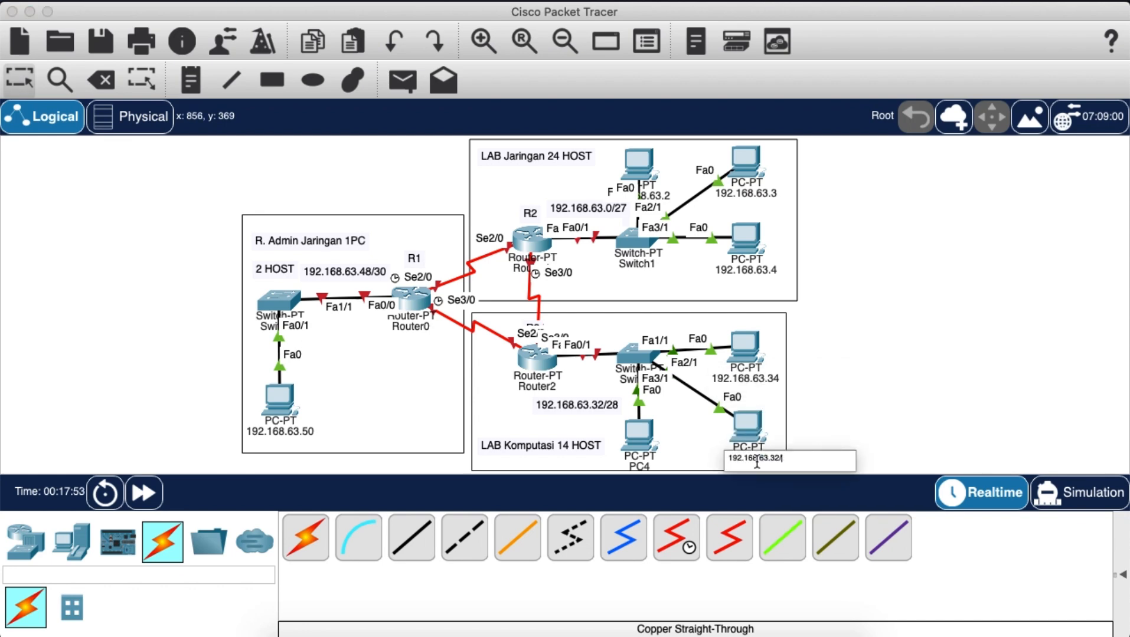
type("5")
key("super+a")
key("super+c")
left_click(640, 467)
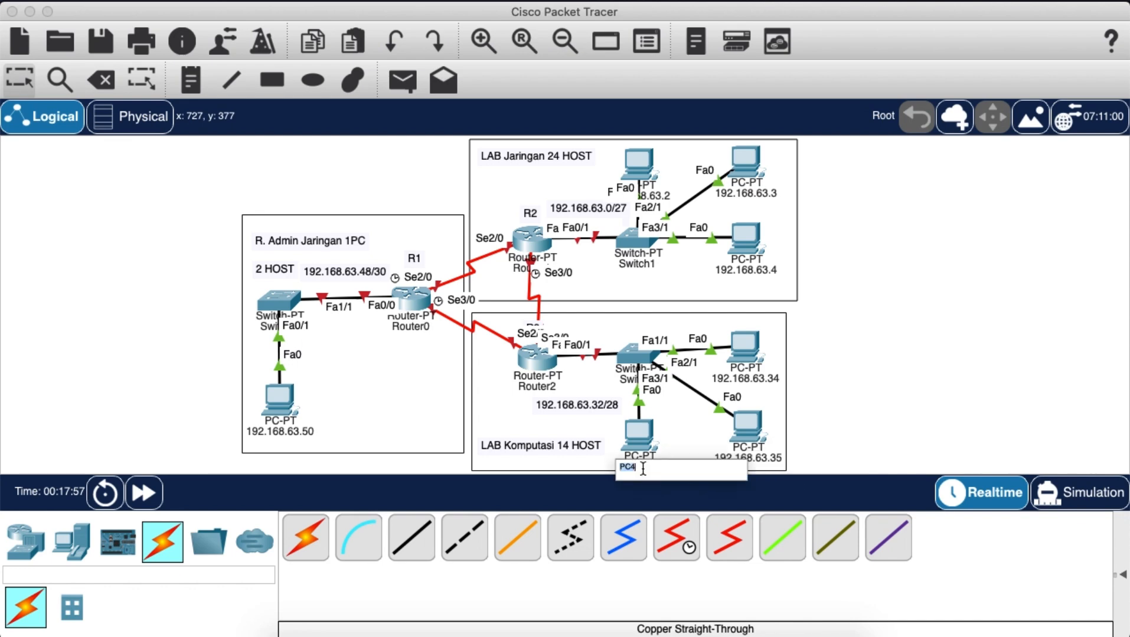
key("super+v")
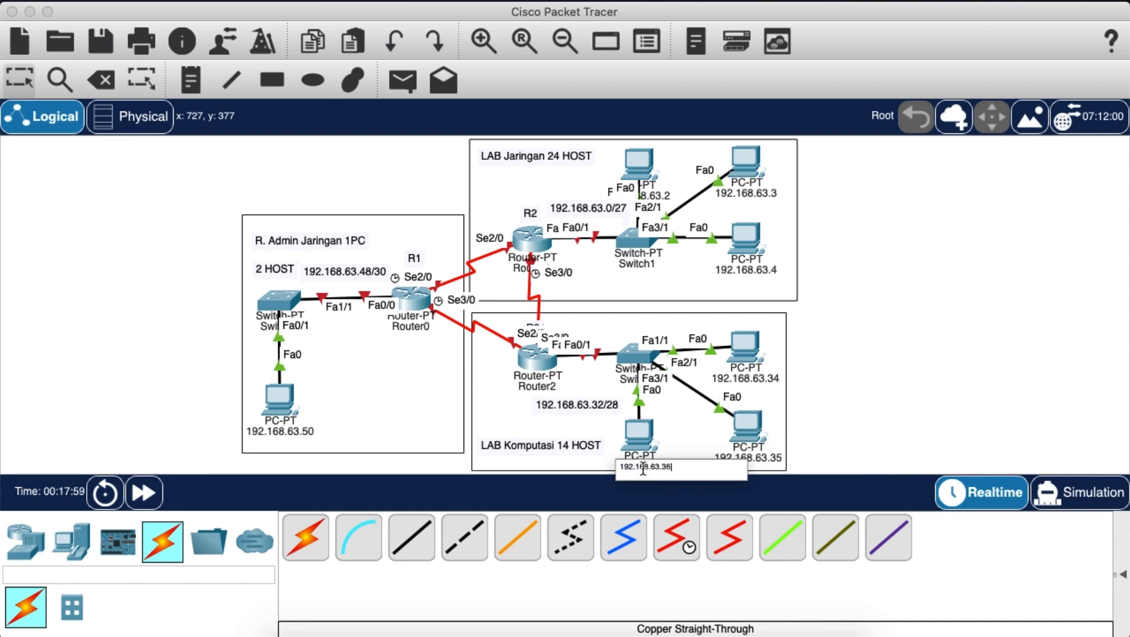
left_click(881, 396)
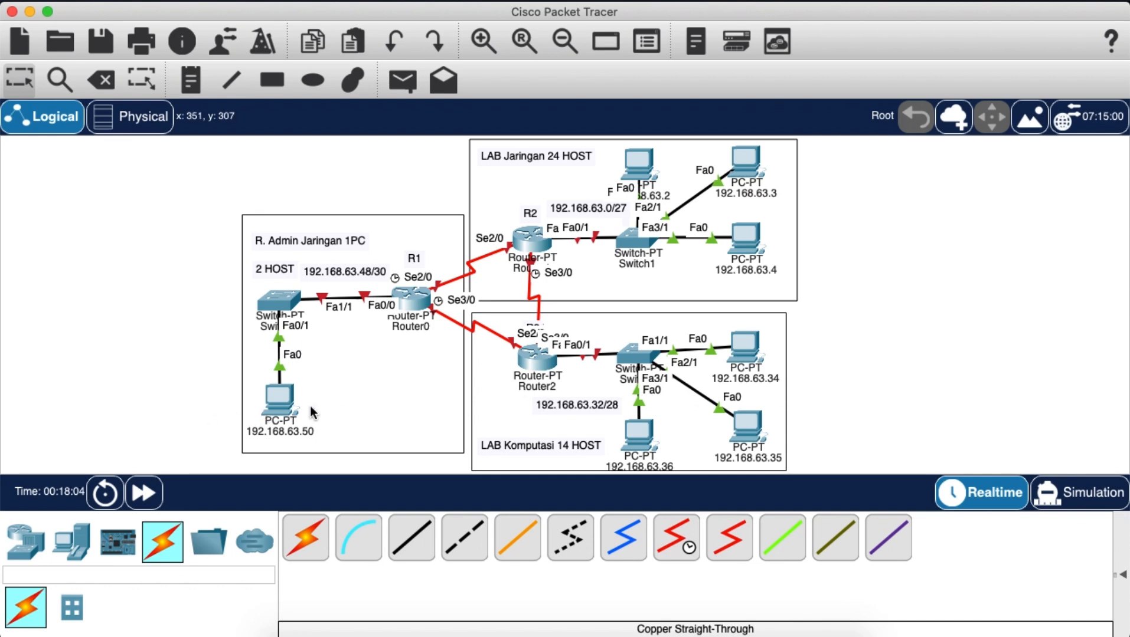
Step: Configure the Admin Jaringan PC with static IPv4 address 192.168.63.50, subnet mask 255.255.255.0 and default gateway 192.168.63.49, and close its window
left_click(284, 406)
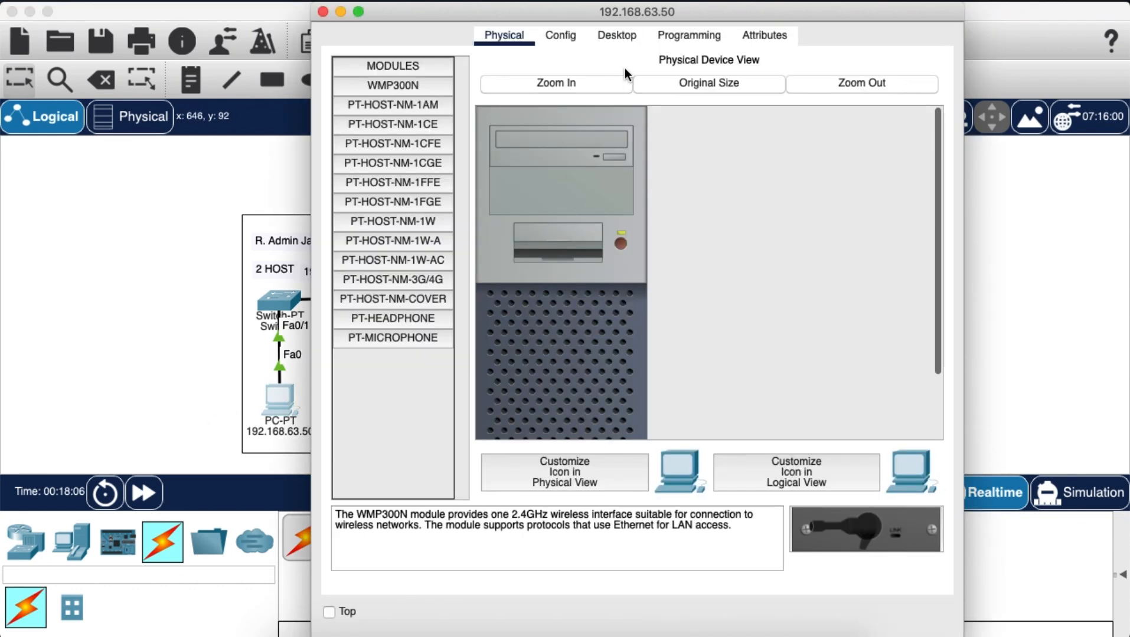
left_click(617, 35)
left_click(415, 121)
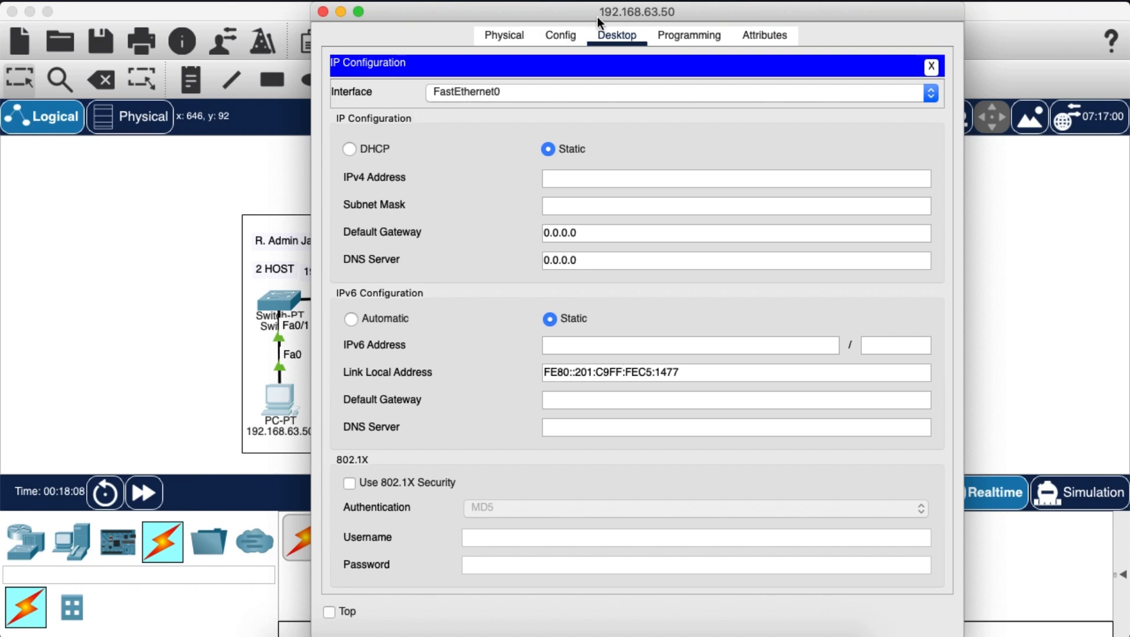
left_click_drag(590, 9, 737, 13)
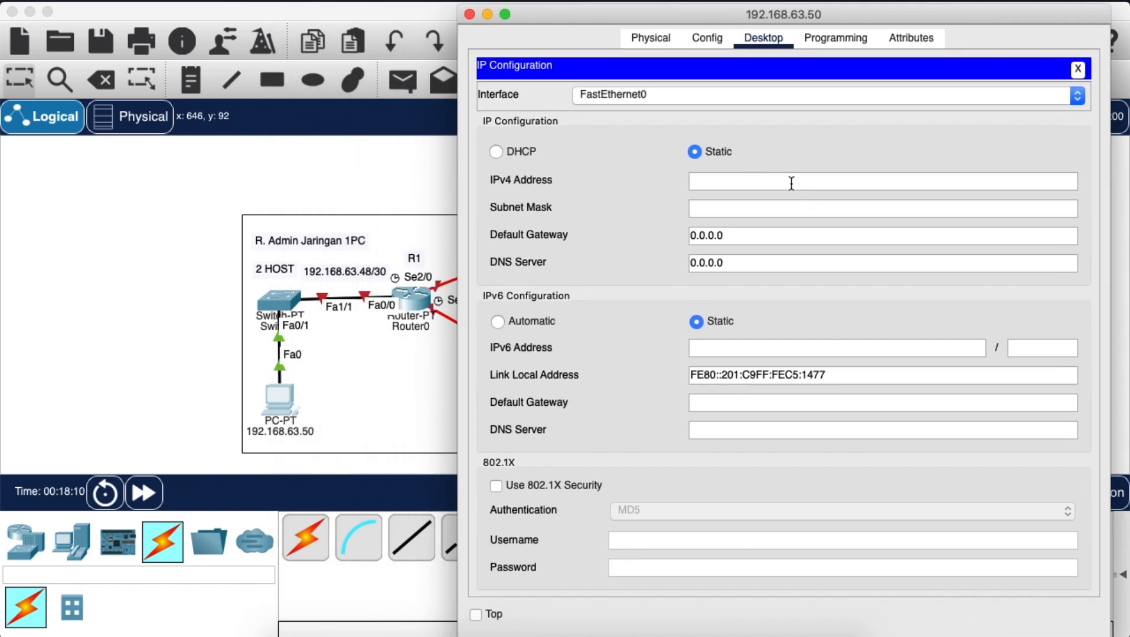
type("192.168.63.50")
left_click(795, 204)
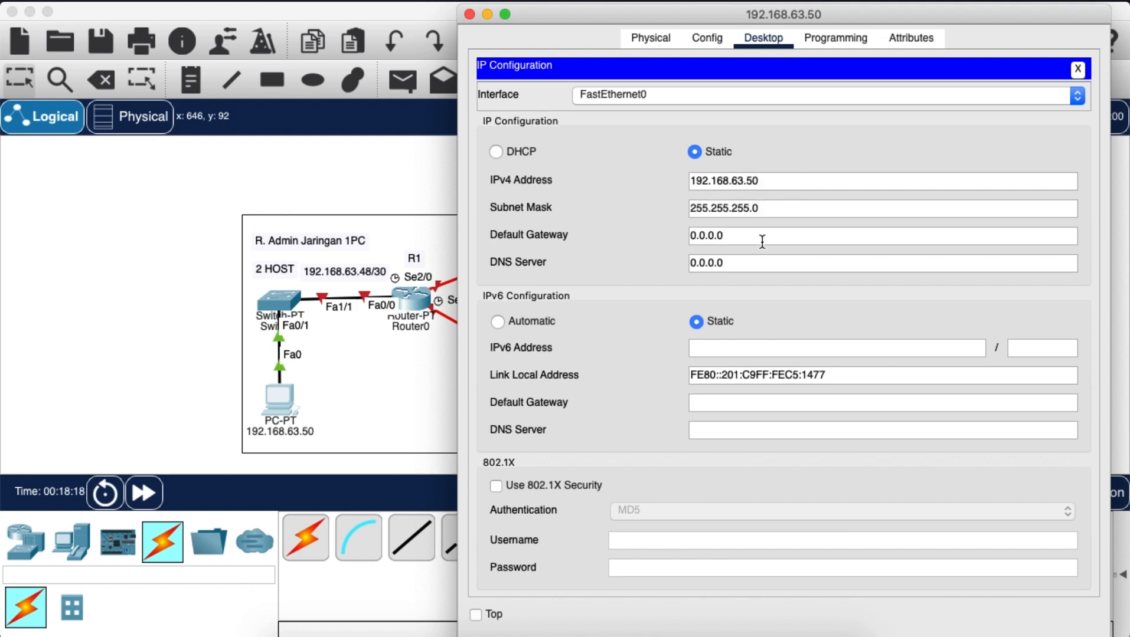
left_click_drag(762, 241, 674, 244)
type("192.168.63.49")
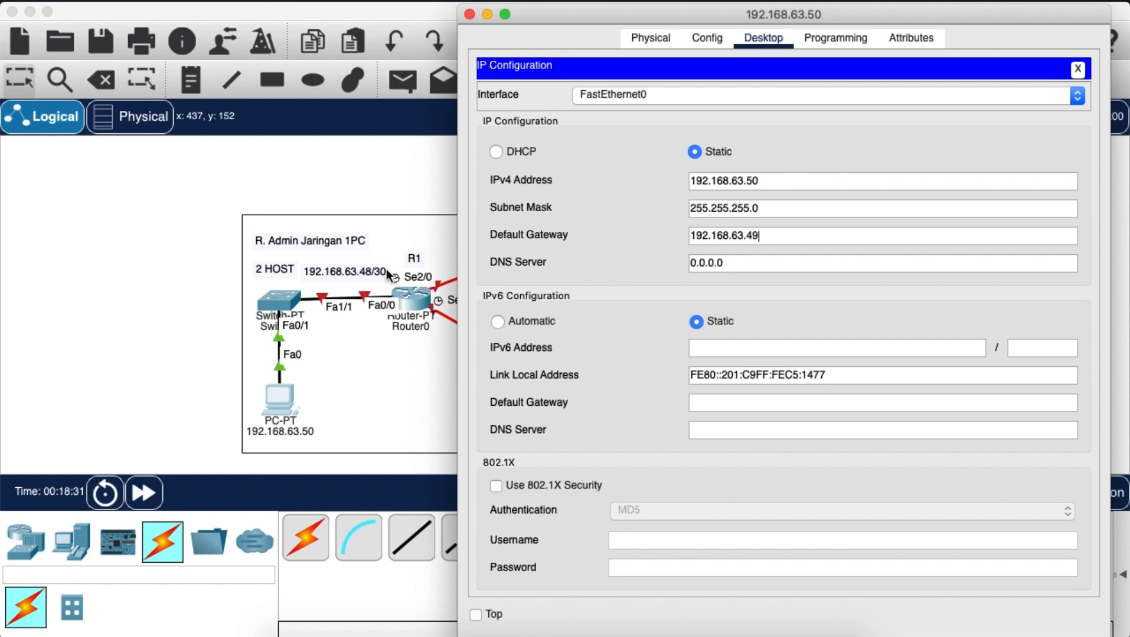
left_click(469, 14)
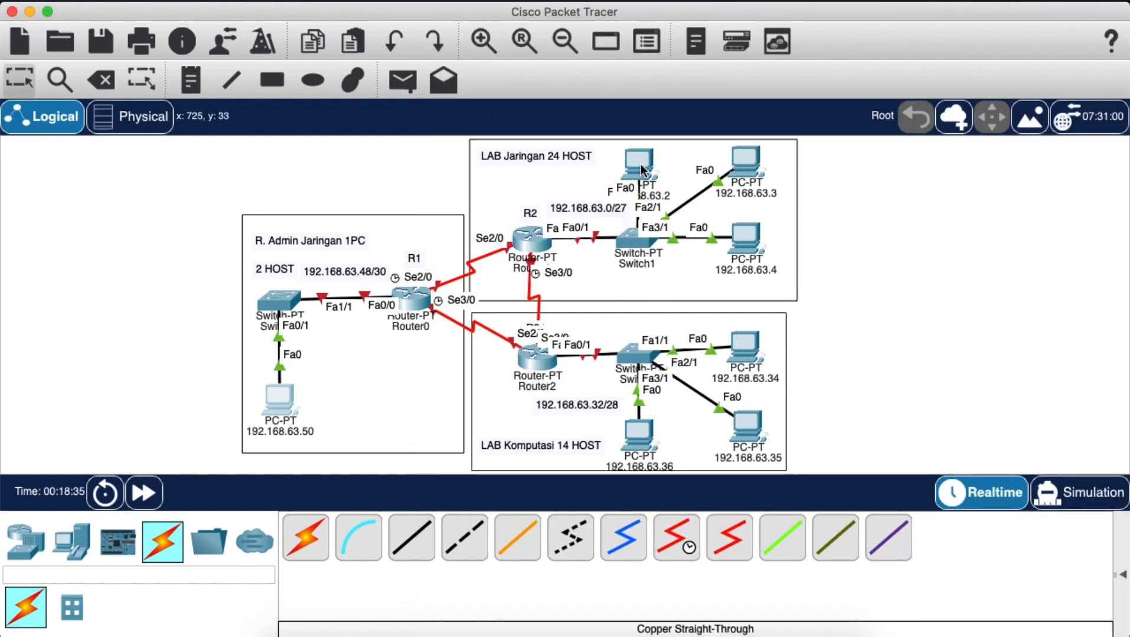
Step: In the IP configuration of PC 192.168.63.2, set IPv4 address 192.168.63.2 with subnet mask 255.255.255.0
left_click(641, 167)
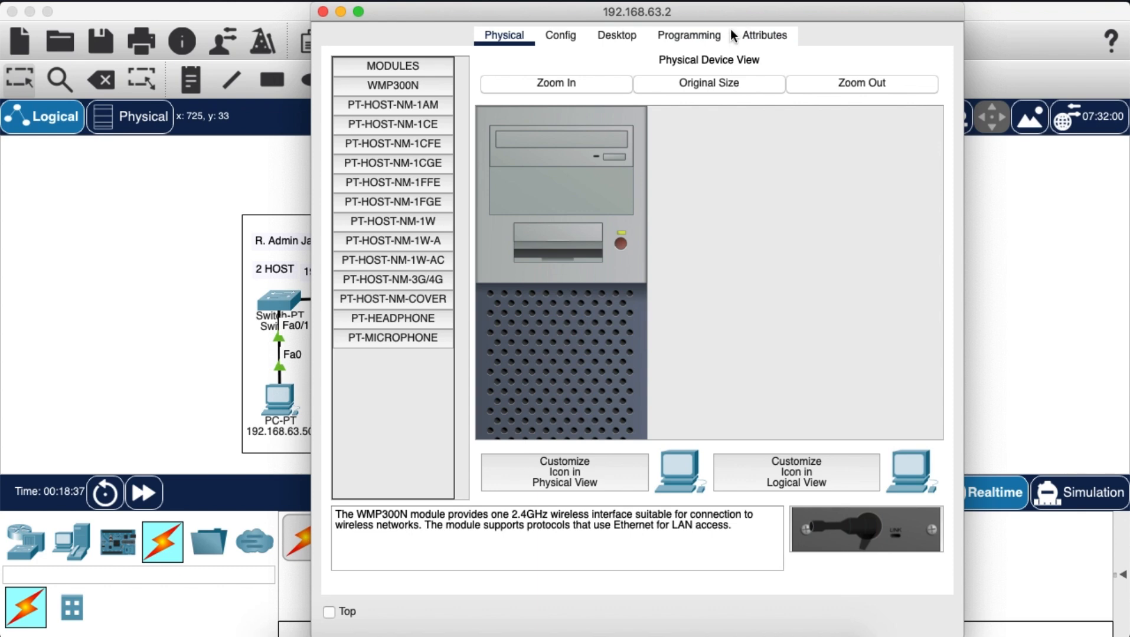
left_click_drag(777, 11, 373, 40)
left_click(207, 65)
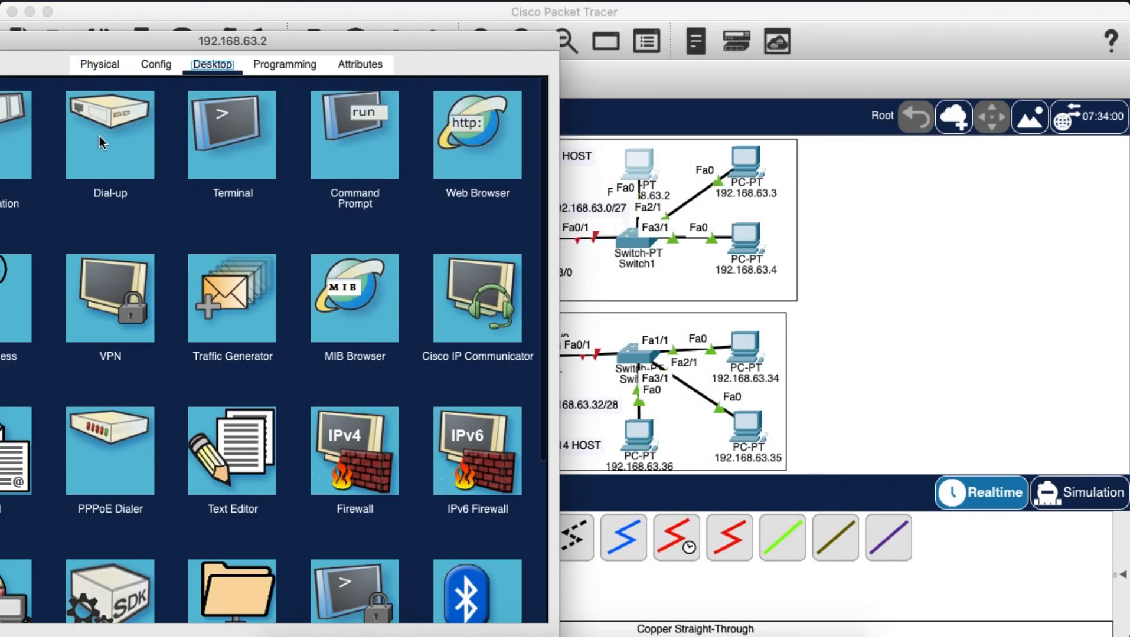
left_click(13, 136)
left_click(253, 203)
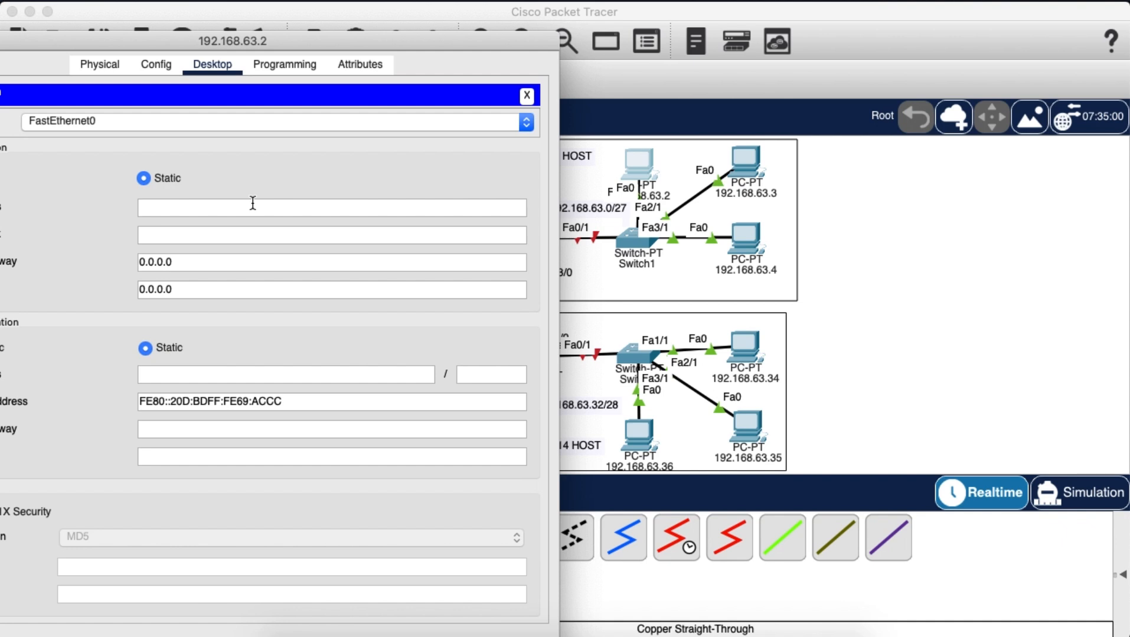
type("192.168.63.2")
left_click(235, 238)
Step: Set the default gateway of PC 192.168.63.2 to 192.168.63.1 and close its window
left_click_drag(244, 209, 109, 210)
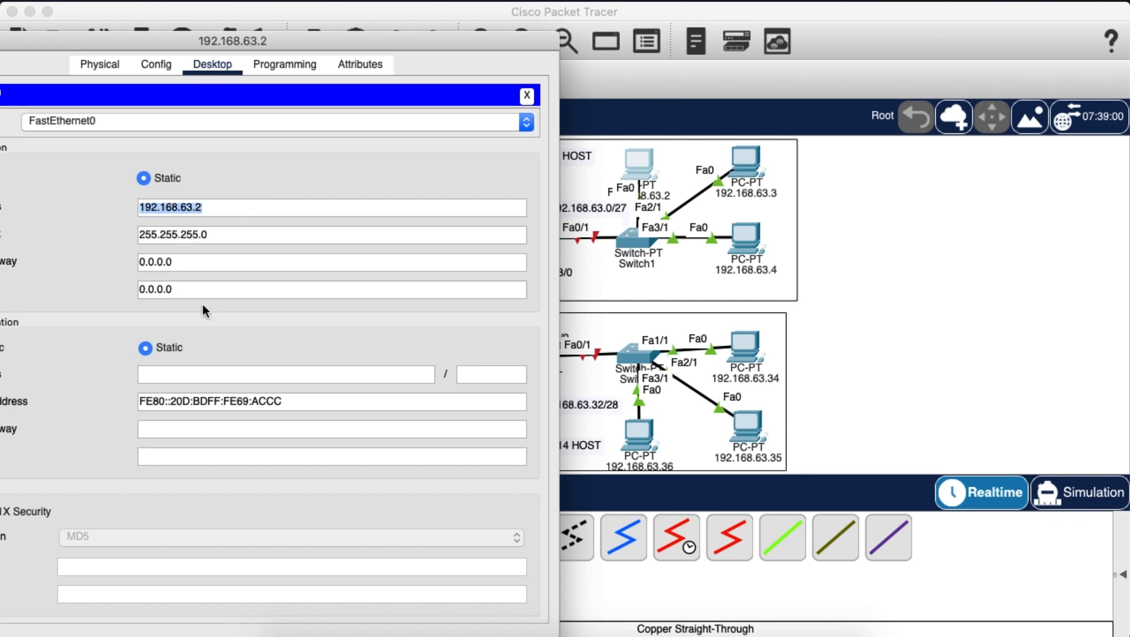
key("super+c")
left_click_drag(207, 264, 111, 254)
key("super+v")
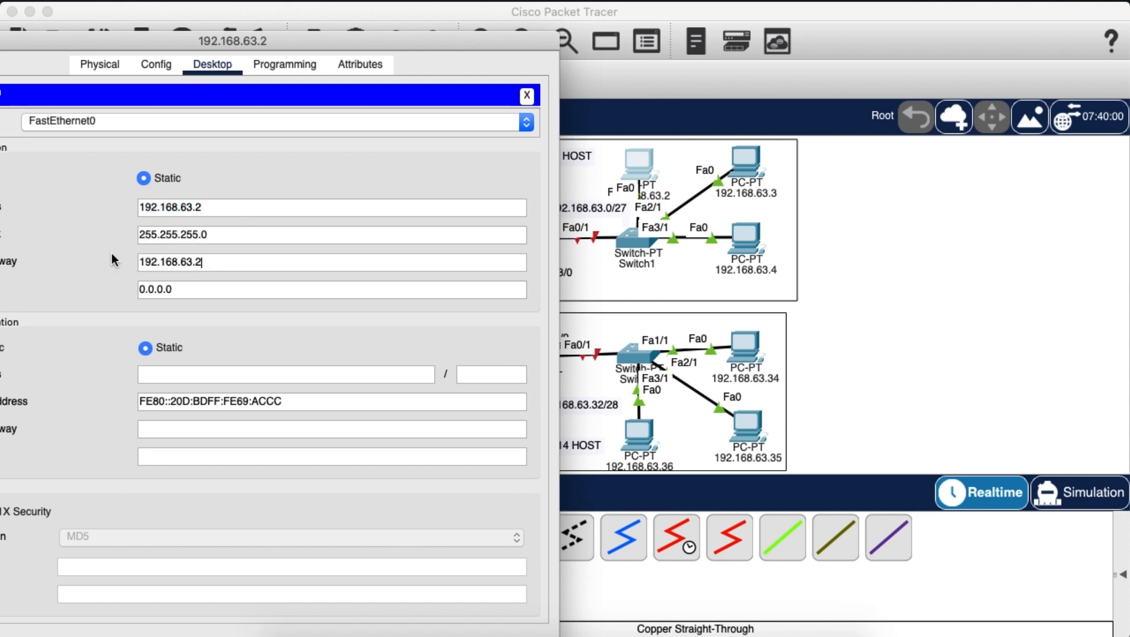
key("BackSpace")
type("1")
left_click_drag(410, 49, 607, 53)
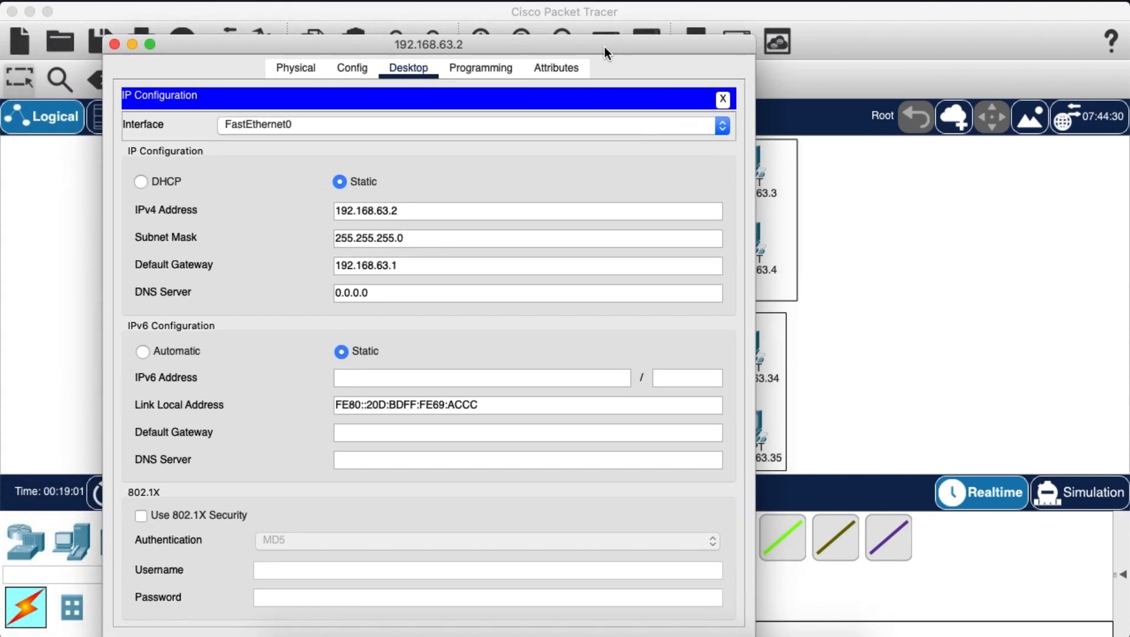
left_click(114, 45)
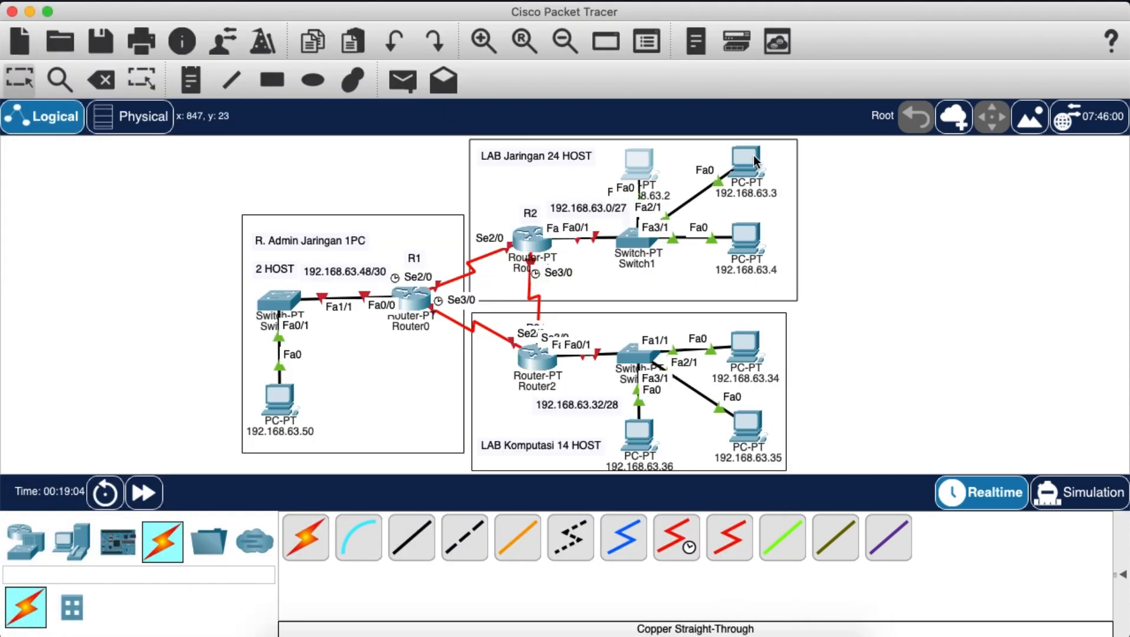
Step: In the IP configuration of PC 192.168.63.3, set IPv4 address 192.168.63.3 with subnet mask 255.255.255.0
left_click(737, 159)
left_click(625, 36)
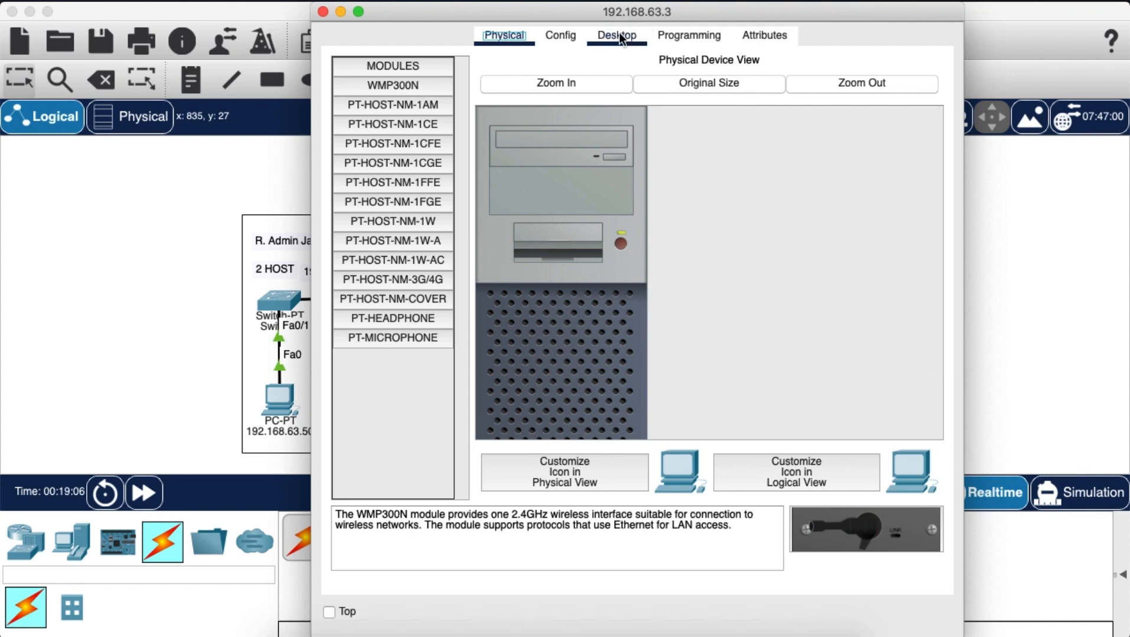
left_click(419, 97)
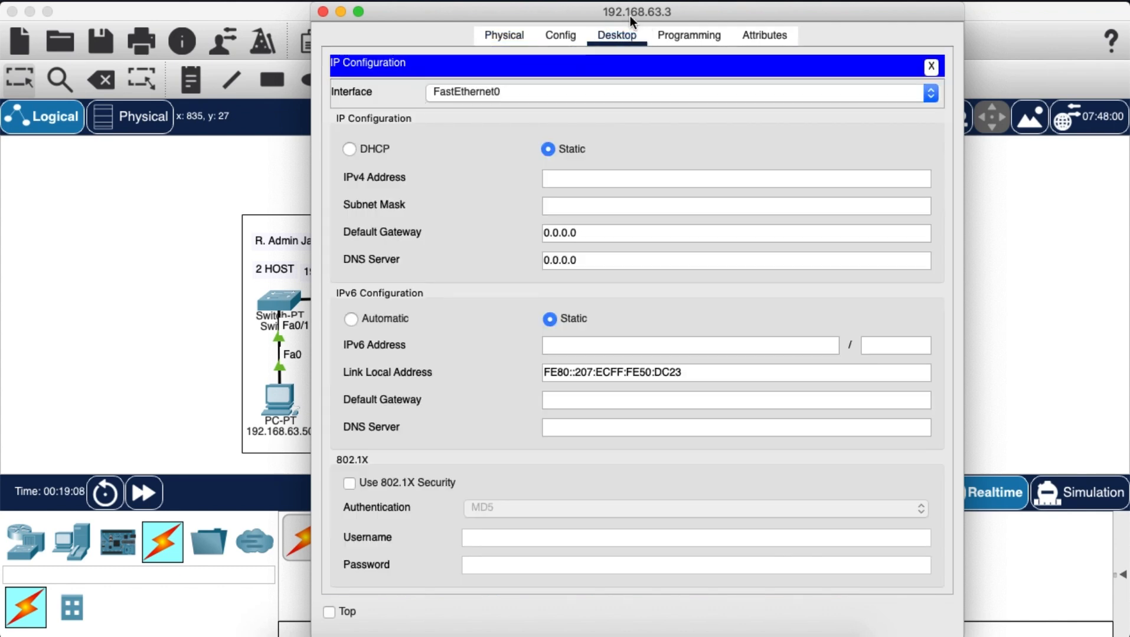
left_click_drag(636, 10, 334, 13)
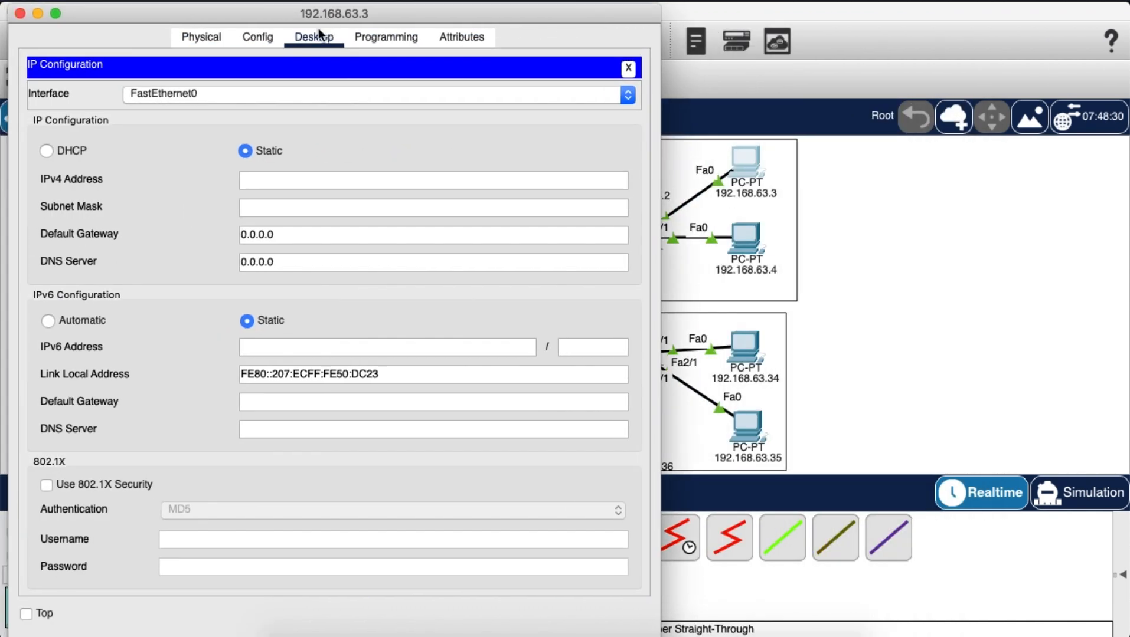
left_click(283, 184)
type("192.168.63.2")
key("BackSpace")
key("BackSpace")
type(".3")
left_click(332, 206)
Step: Set the default gateway of PC 192.168.63.3 to 192.168.63.1 and close its window
left_click_drag(313, 232, 210, 232)
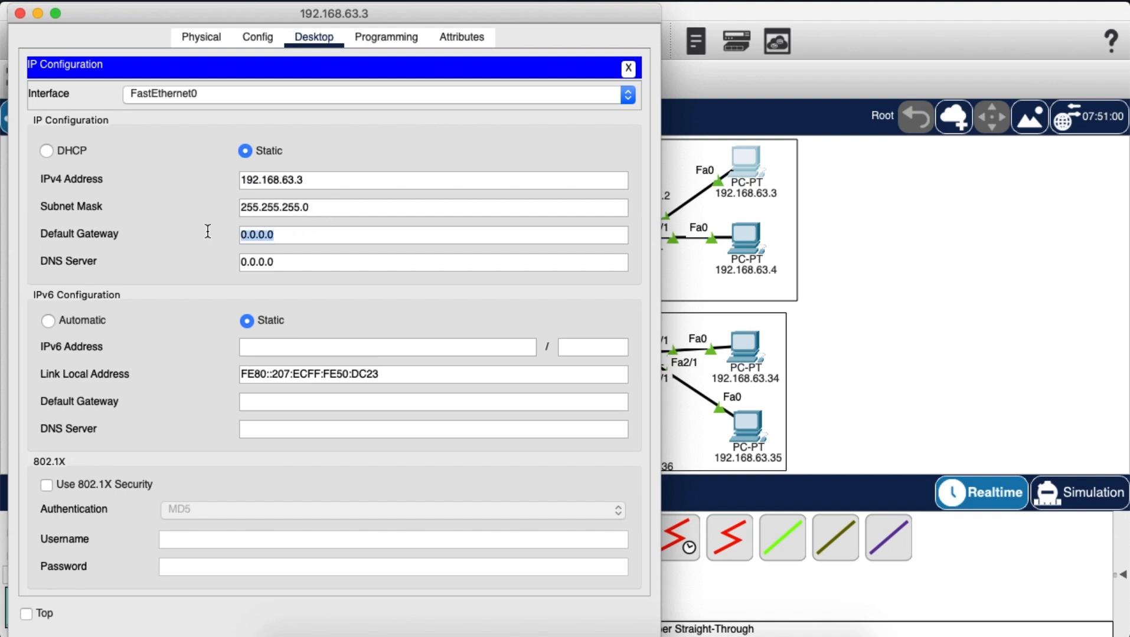
type("192.168.63.1")
left_click(19, 13)
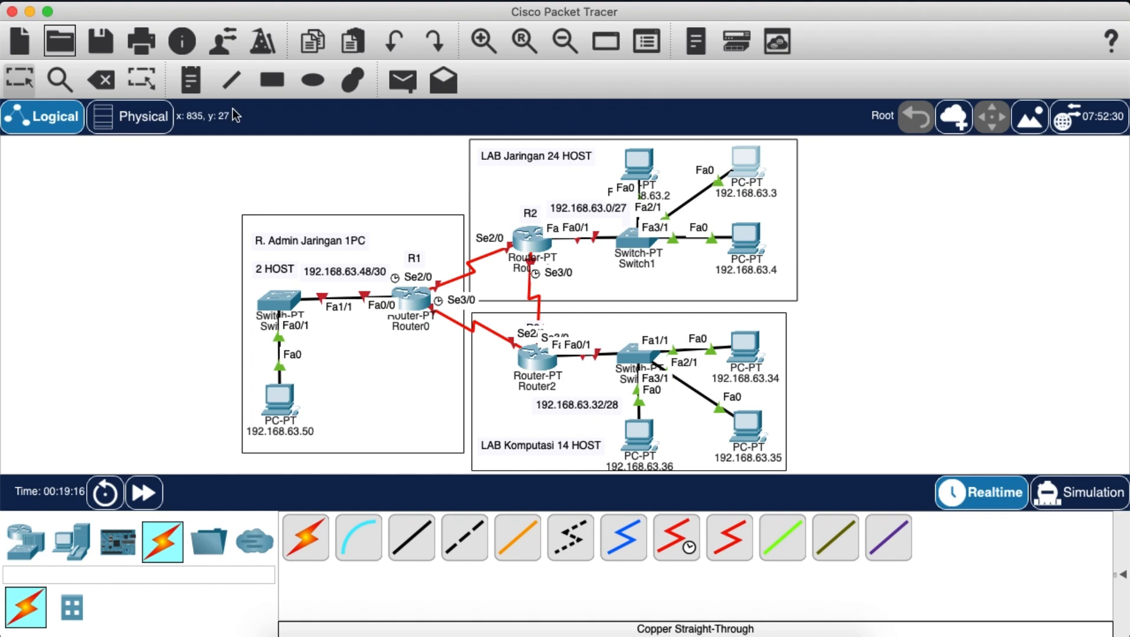
Step: Configure PC 192.168.63.4 with IPv4 address 192.168.63.4, subnet mask 255.255.255.0 and default gateway 192.168.63.1
left_click(745, 236)
left_click(616, 35)
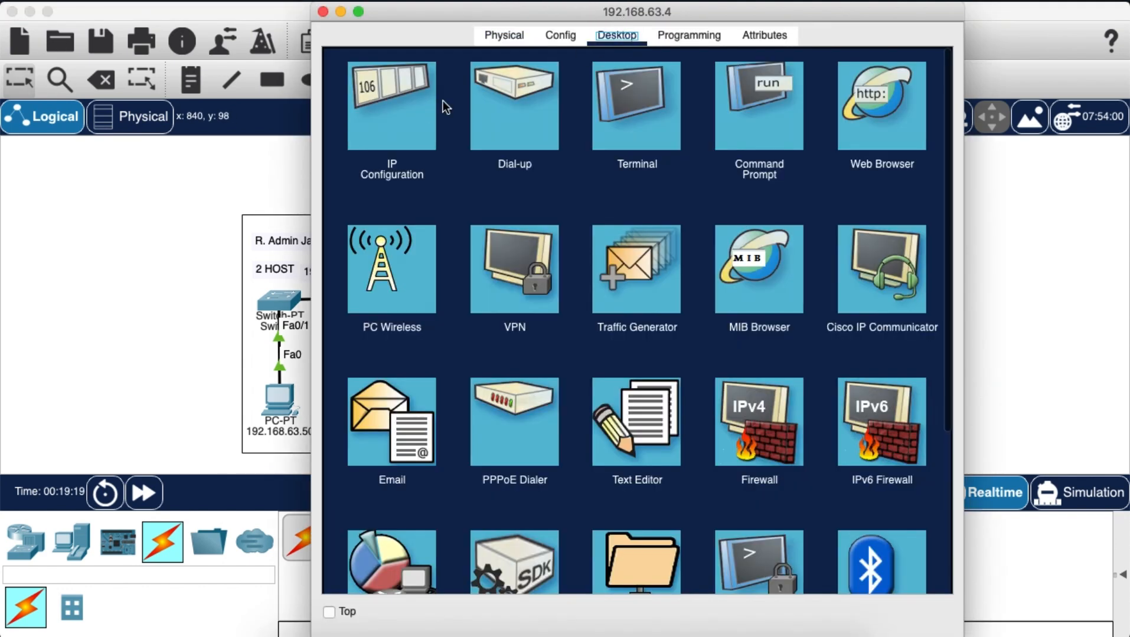
left_click(429, 109)
left_click(655, 180)
type("192.168.63.")
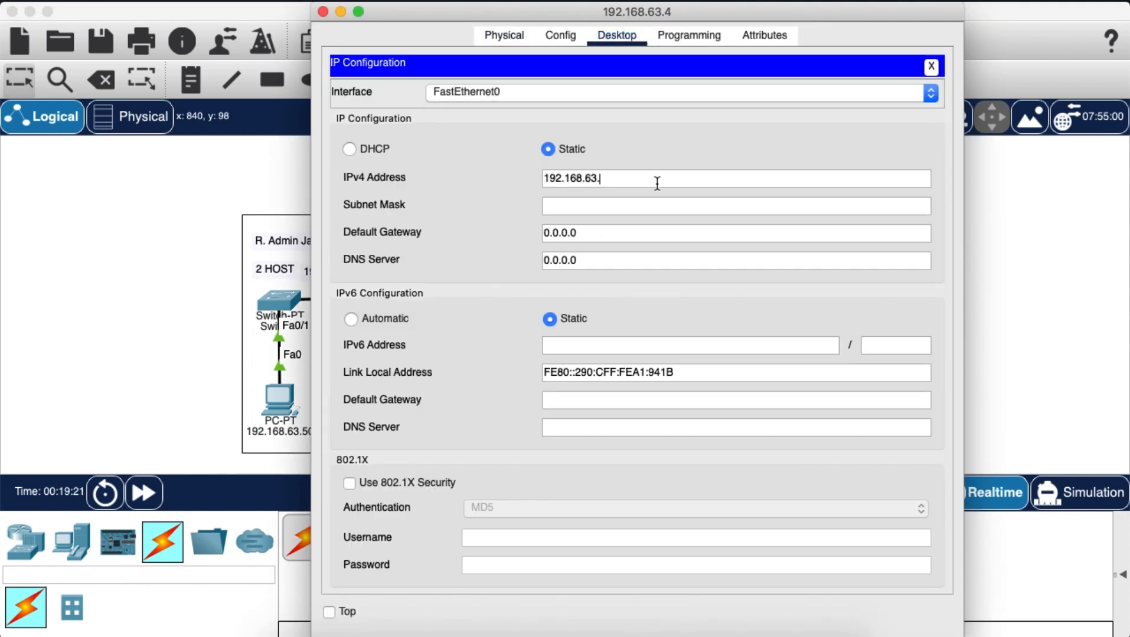
type("4")
key("Tab")
key("Tab")
type("192.168.63.1")
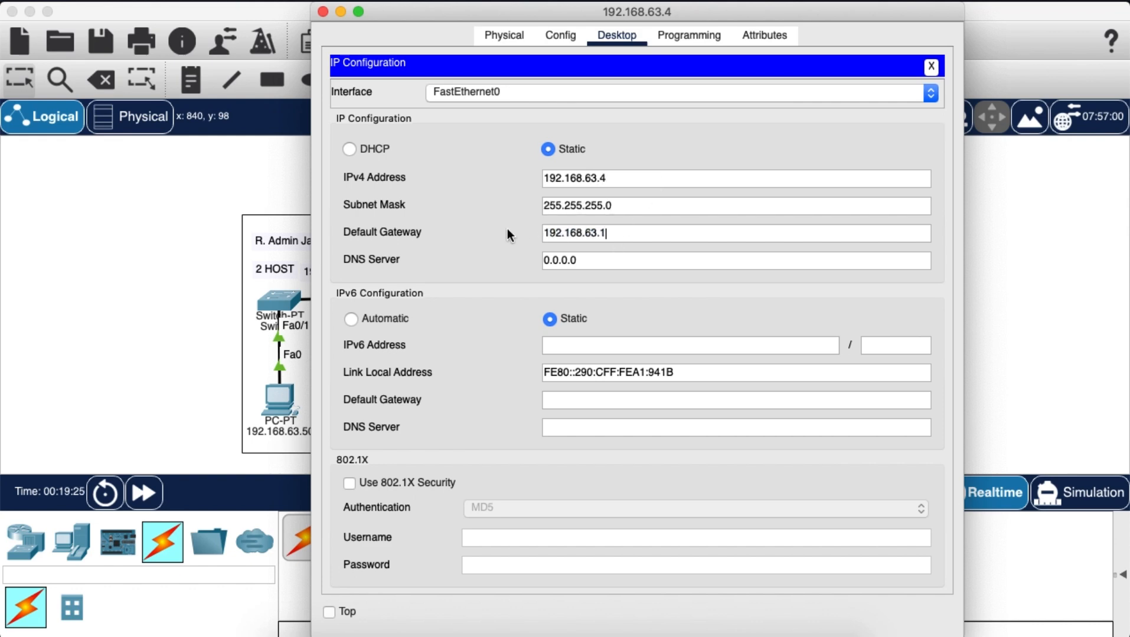
Step: Copy the name label of PC 192.168.63.34 in LAB Komputasi and open that PC's window
left_click(322, 12)
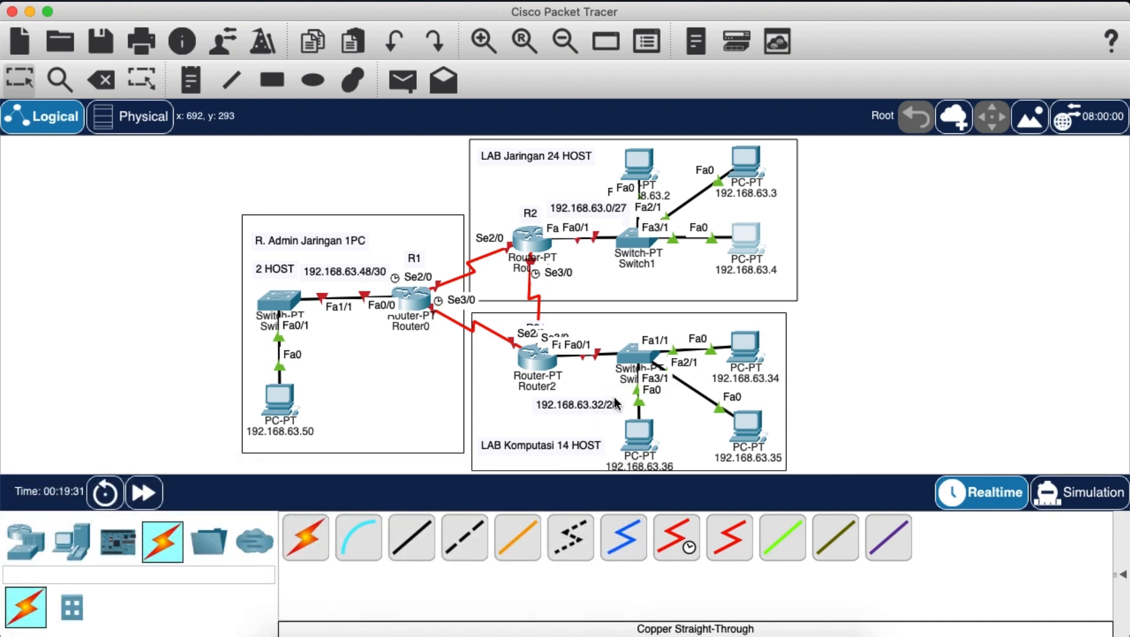
left_click(747, 379)
key("super+a")
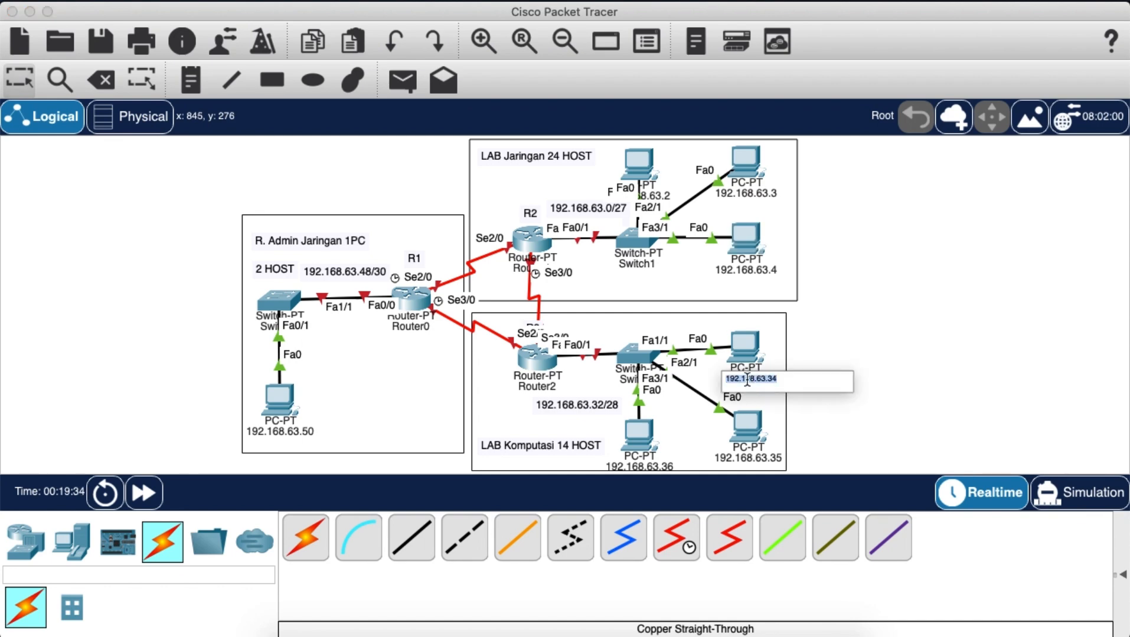
key("super+c")
left_click(890, 343)
left_click(744, 347)
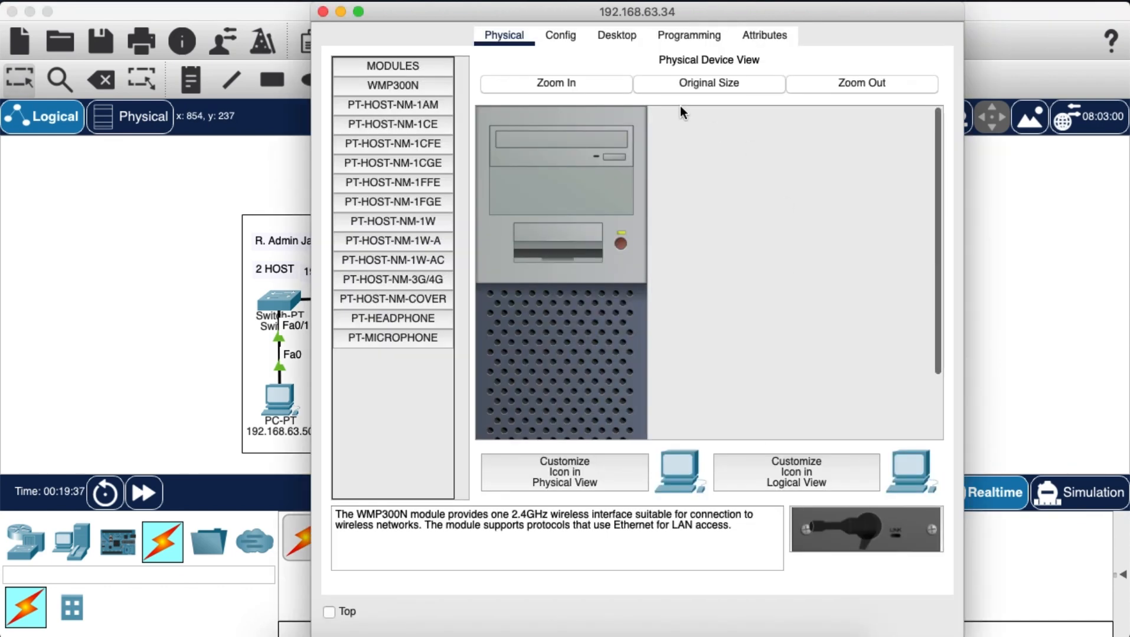
Step: In the IP configuration of PC 192.168.63.34, set IPv4 address 192.168.63.34 with subnet mask 255.255.255.0
left_click_drag(671, 12, 1119, 12)
scroll(656, 195, "left", 3)
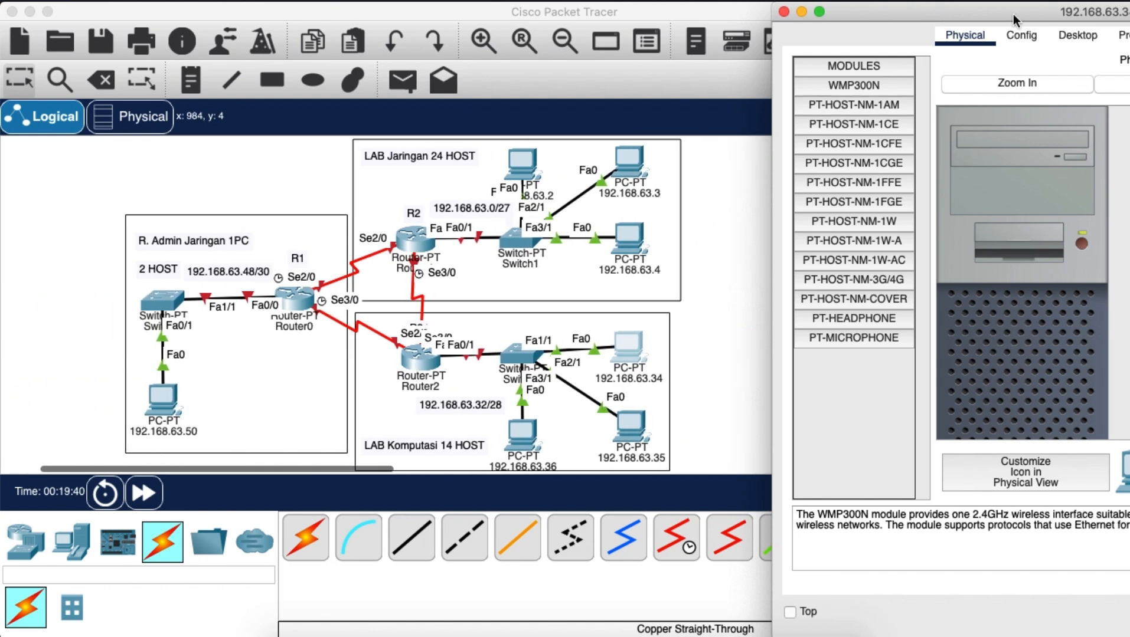
left_click_drag(999, 18, 920, 18)
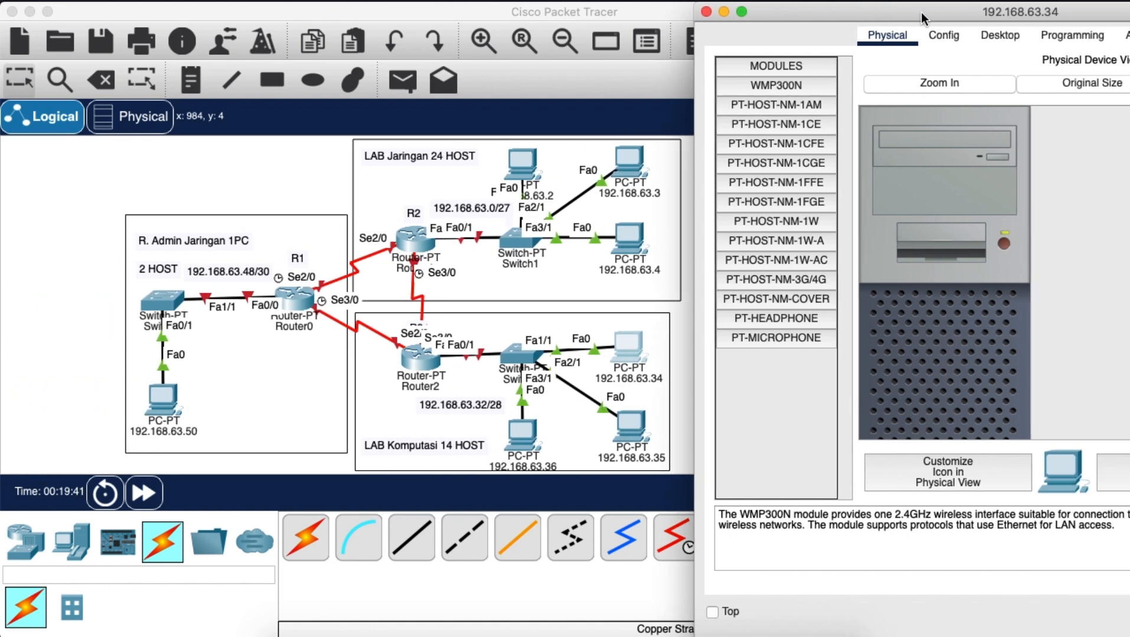
left_click(997, 36)
left_click(780, 134)
left_click(970, 183)
key("super+v")
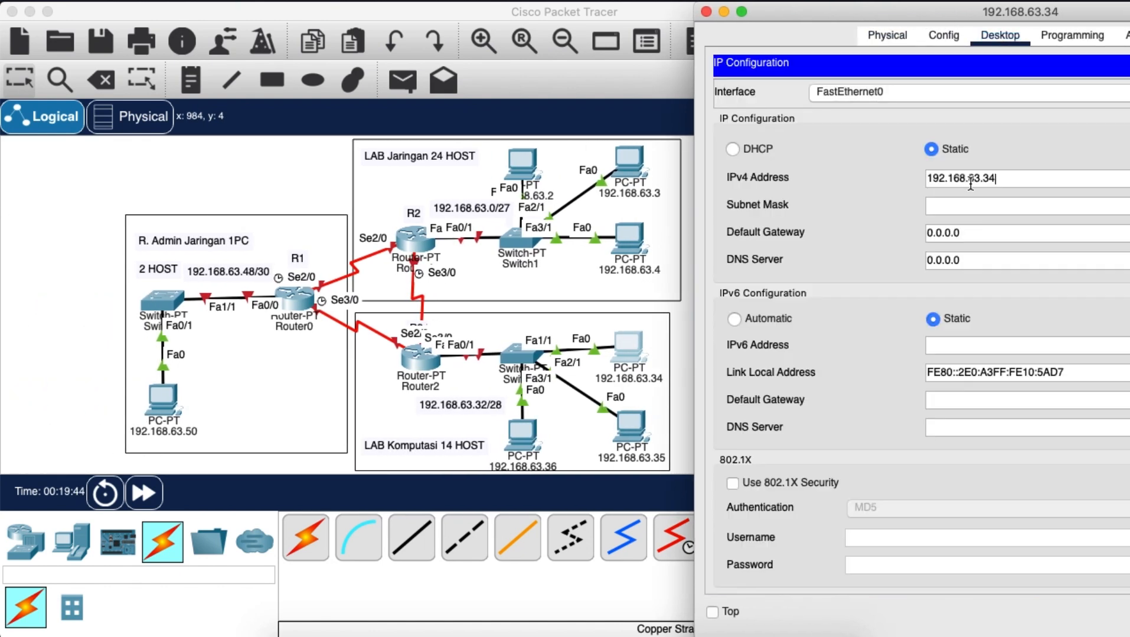
left_click(986, 205)
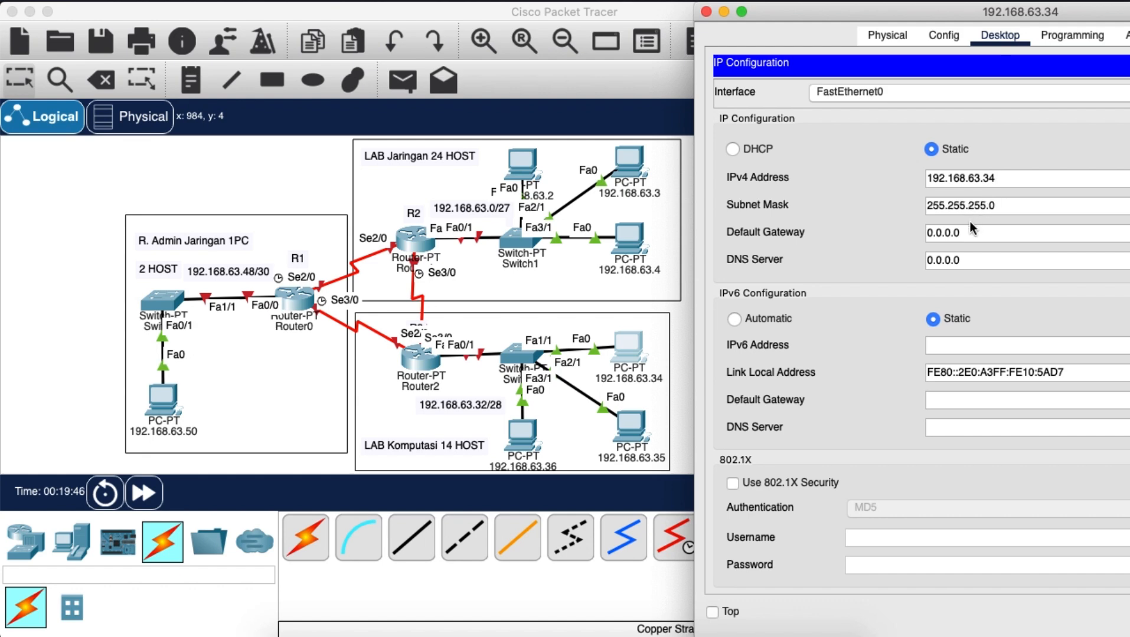
Step: Set the default gateway of PC 192.168.63.34 to 192.168.63.33, copy that gateway address and close the window
left_click_drag(967, 232, 847, 230)
key("BackSpace")
key("super+v")
key("BackSpace")
type("3")
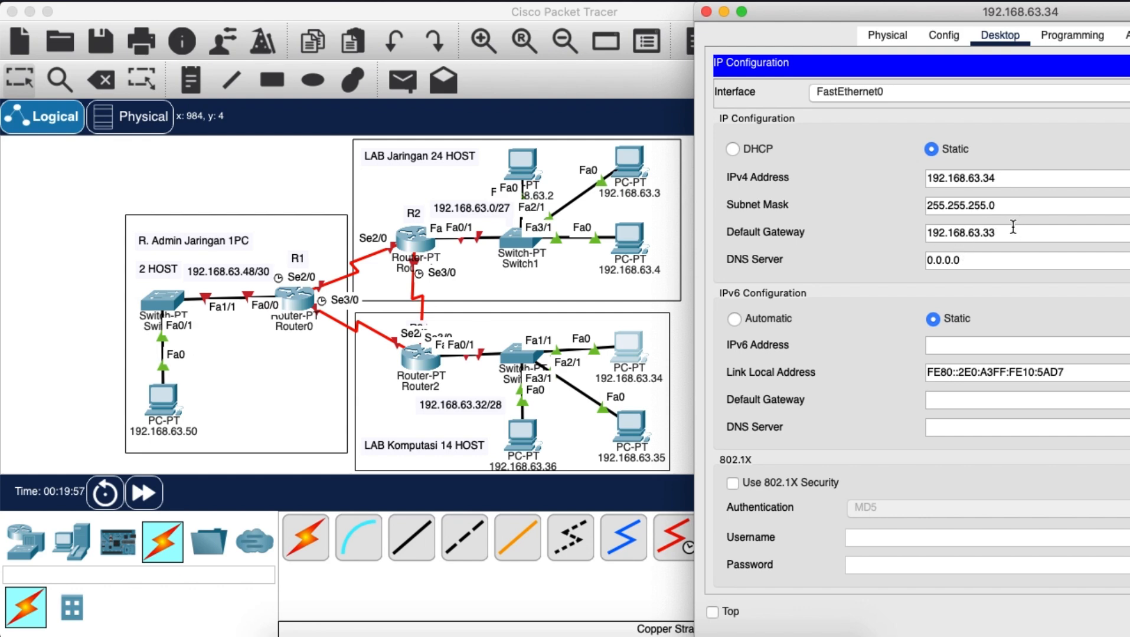
left_click_drag(1013, 233, 896, 225)
key("super+c")
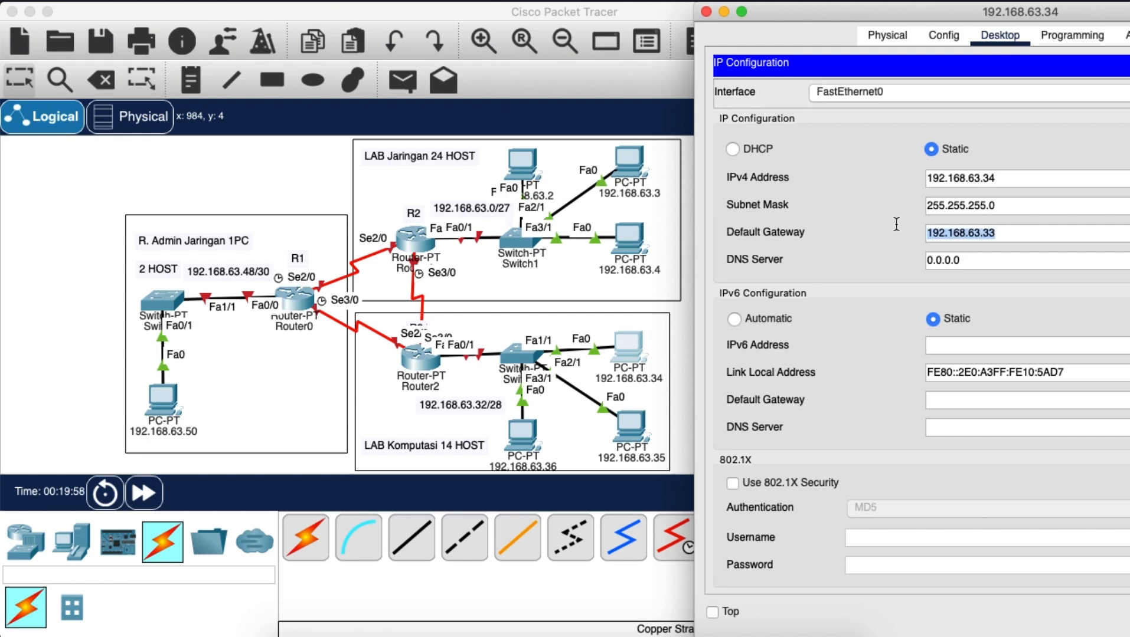
left_click(706, 13)
Step: In the IP configuration of PC 192.168.63.35, set IPv4 address 192.168.63.35 with subnet mask 255.255.255.0
double_click(631, 446)
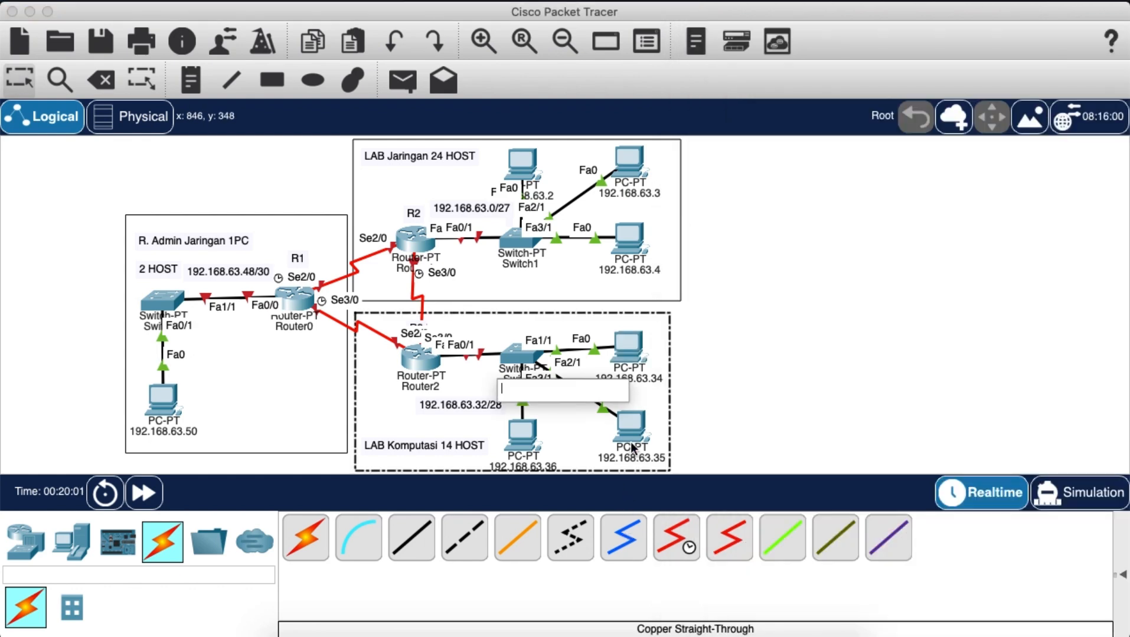
left_click(634, 424)
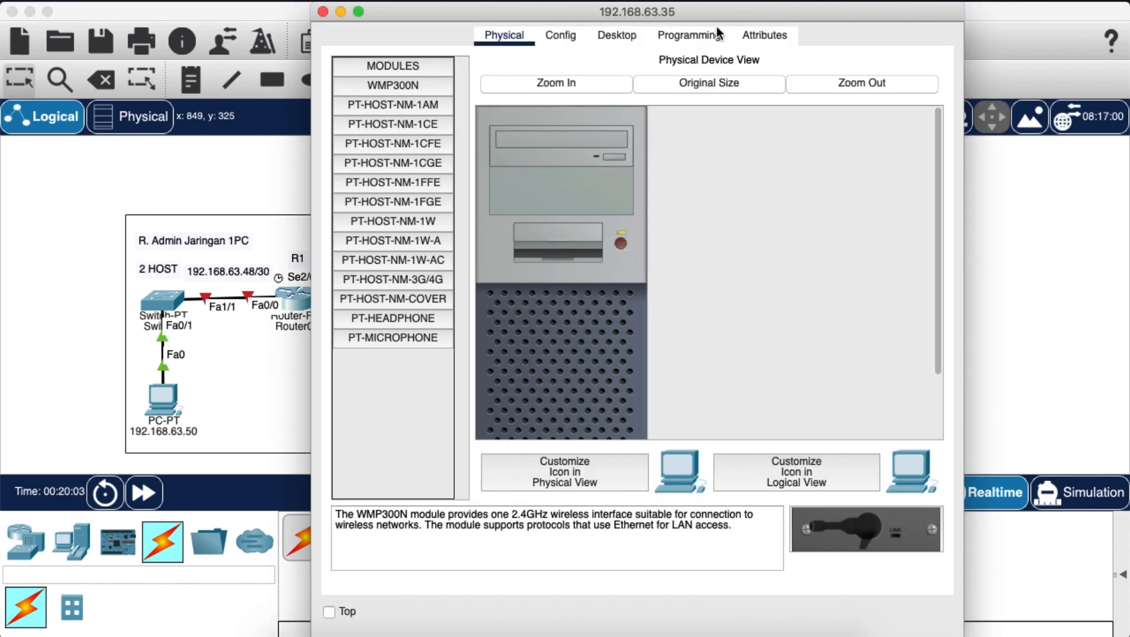
left_click(617, 34)
left_click(401, 112)
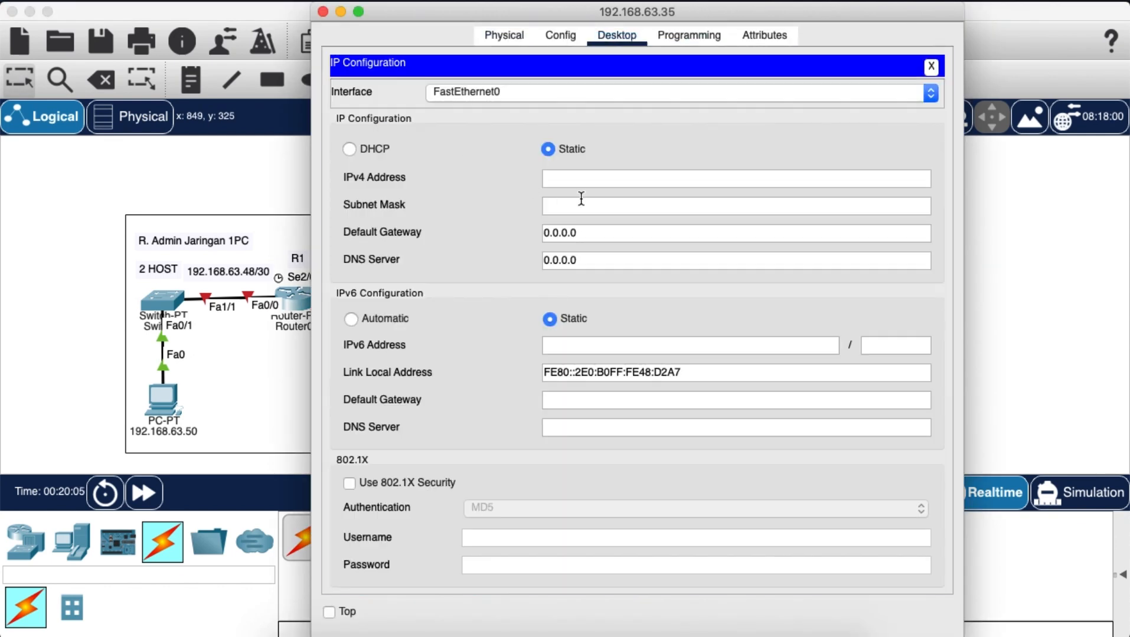
left_click(612, 179)
type("192.168.63.35")
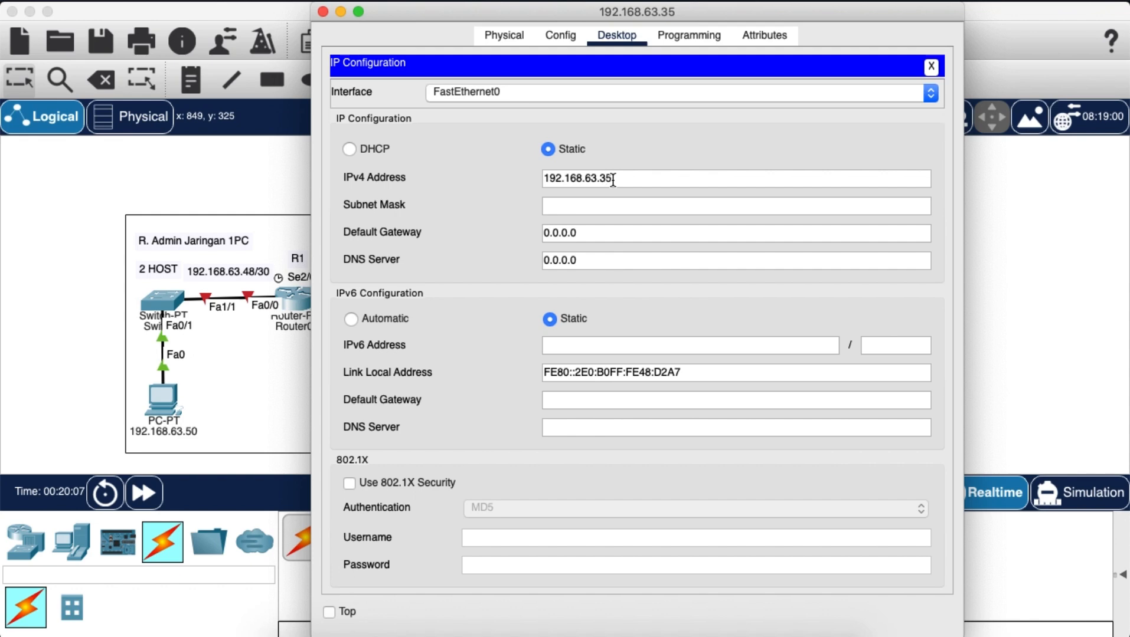
left_click(637, 201)
Step: Set the default gateway of PC 192.168.63.35 to 192.168.63.33 and close its window
left_click_drag(597, 232, 520, 235)
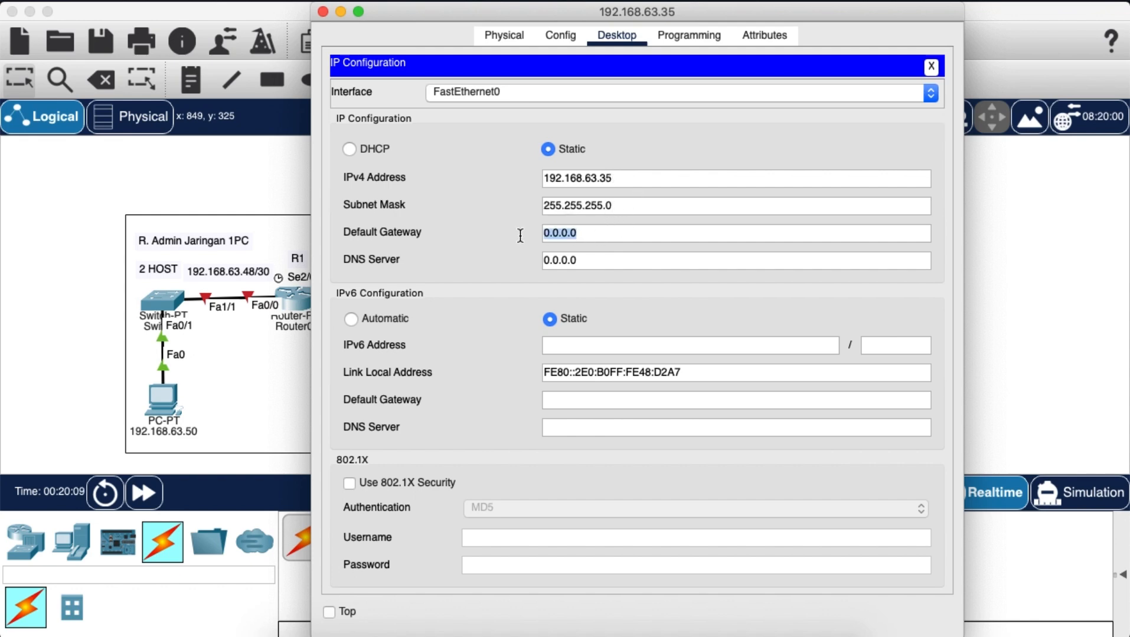
key("super+v")
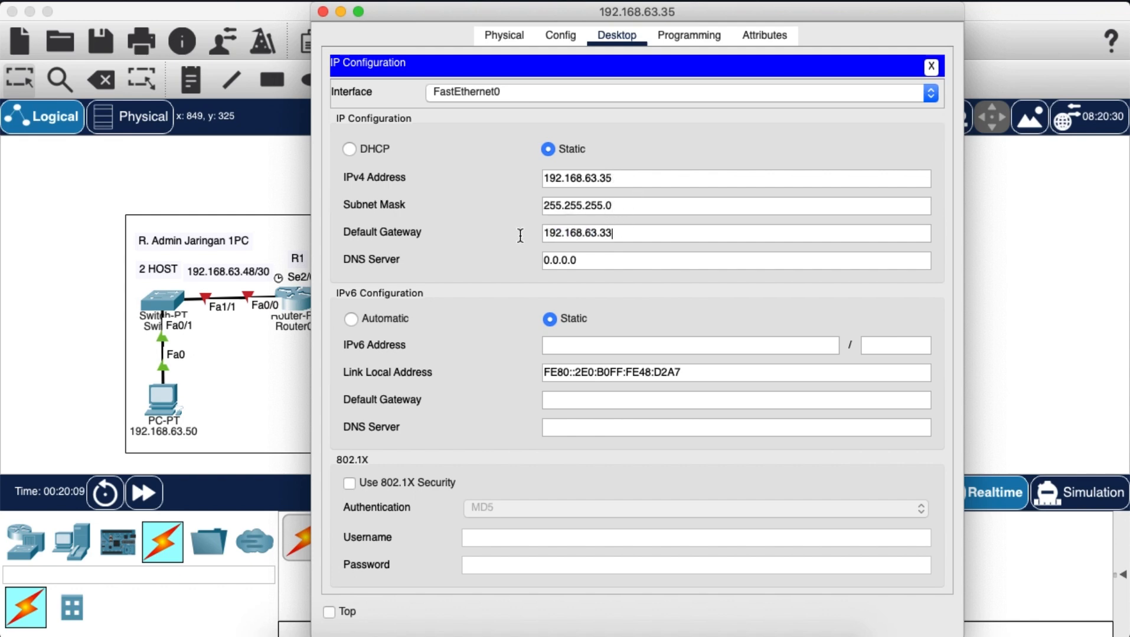
left_click(322, 12)
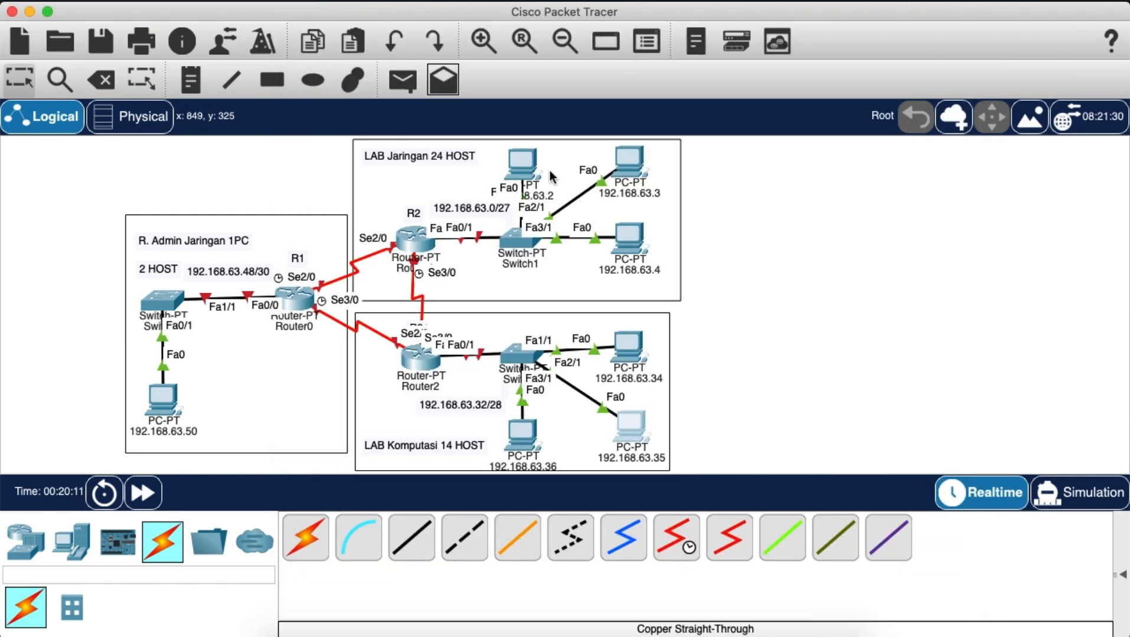
Step: In the IP configuration of PC 192.168.63.36, set IPv4 address 192.168.63.36 with subnet mask 255.255.255.0
left_click(533, 440)
left_click(617, 35)
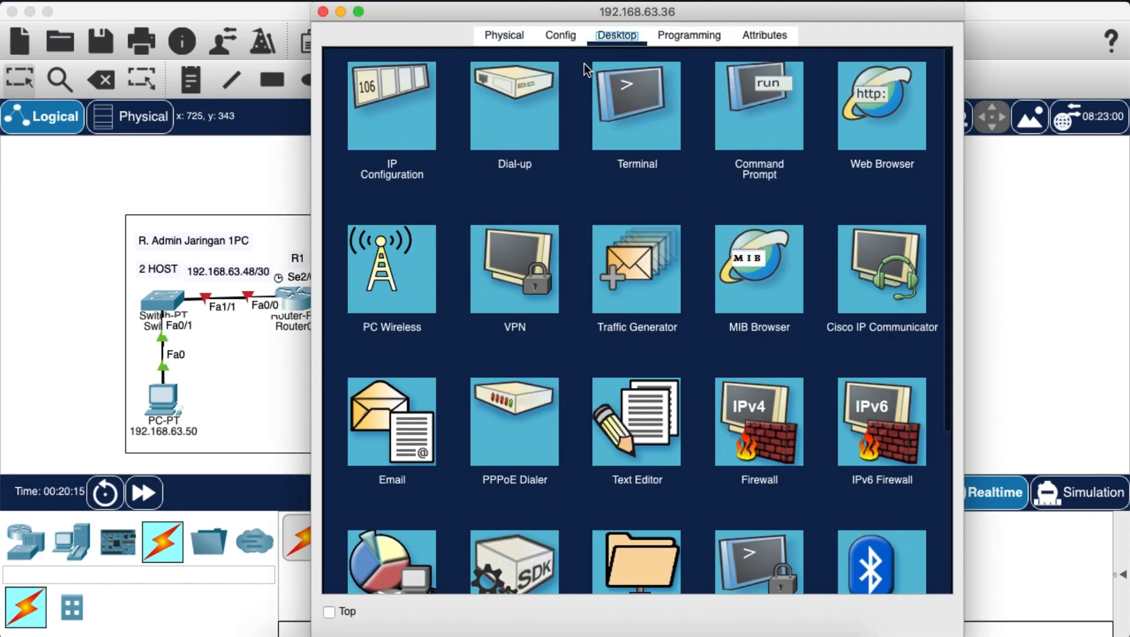
left_click(404, 130)
left_click(628, 178)
type("192.168.63.33")
key("BackSpace")
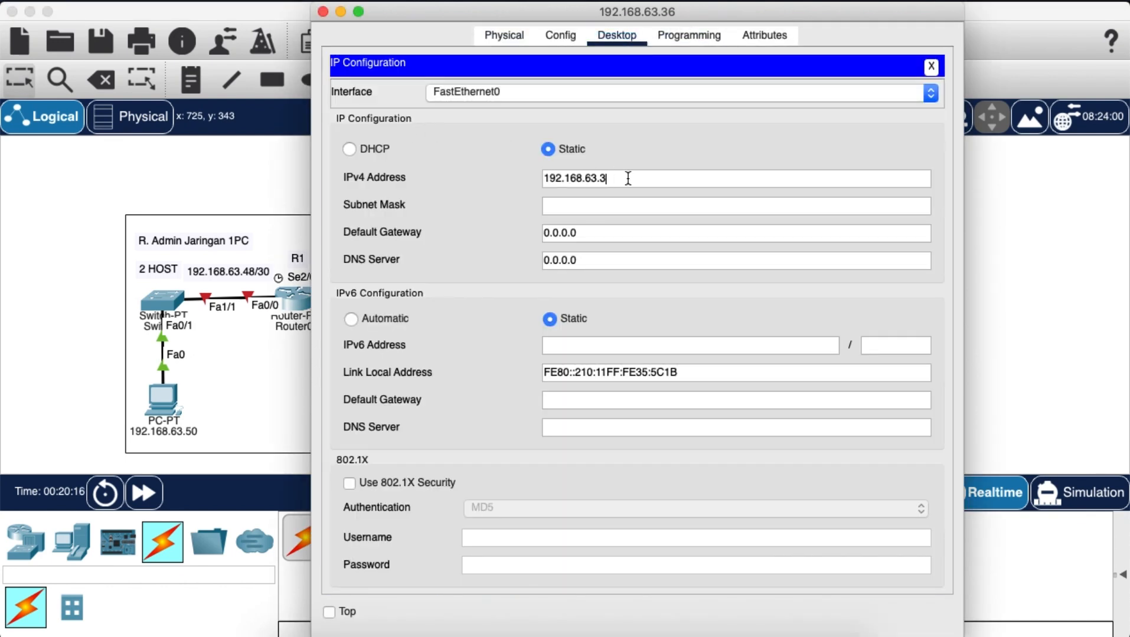
type("6")
left_click(609, 208)
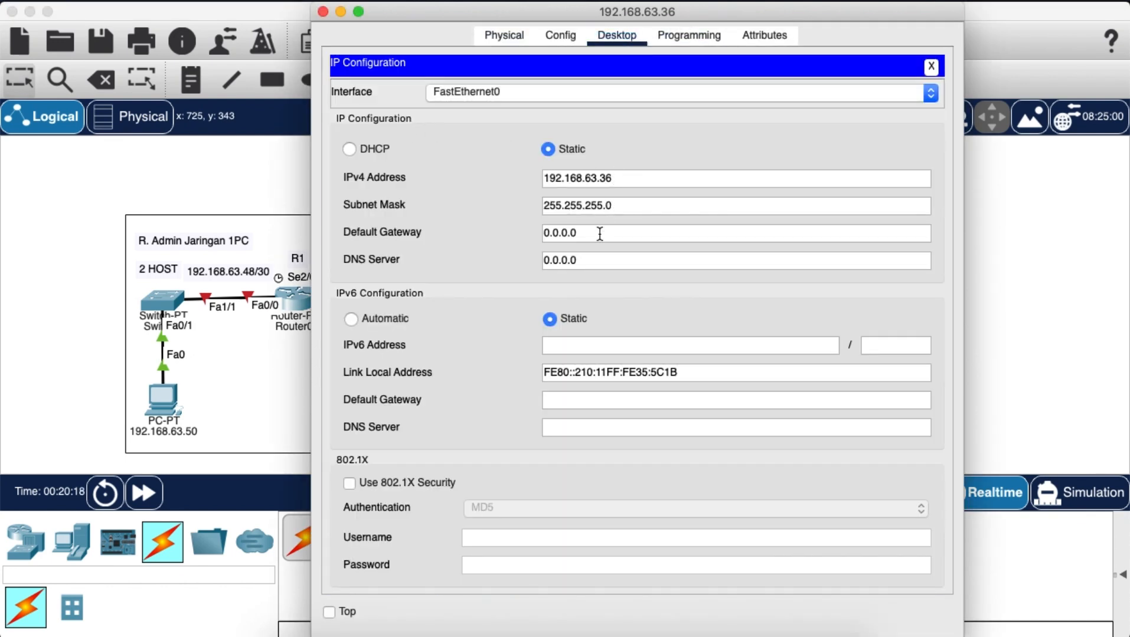
Step: Set the default gateway of PC 192.168.63.36 to 192.168.63.33 and close its window
left_click_drag(600, 233, 501, 234)
type("192.168.63.33")
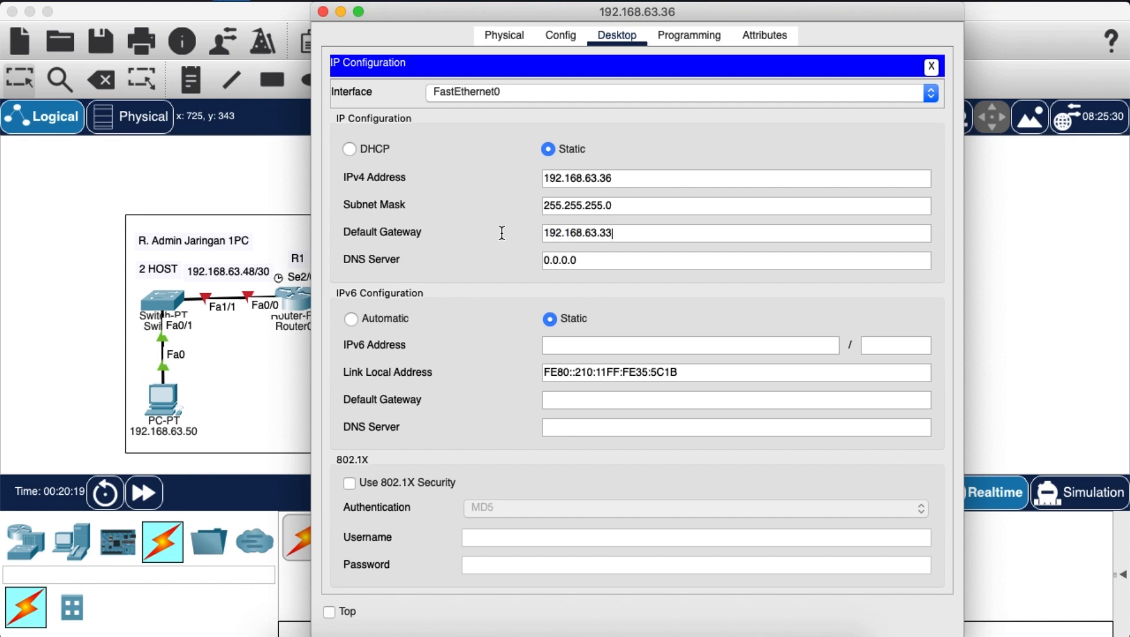
left_click(323, 12)
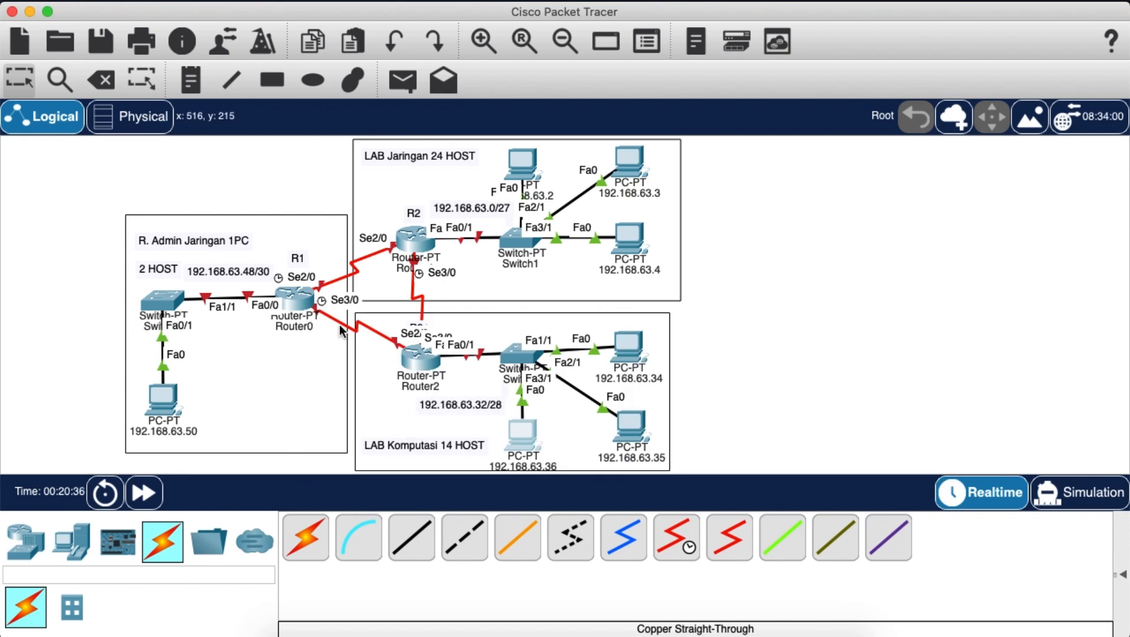
Step: In Router0's command line, decline the initial configuration dialog and enter global configuration mode with en and conf t
left_click(287, 298)
left_click(659, 37)
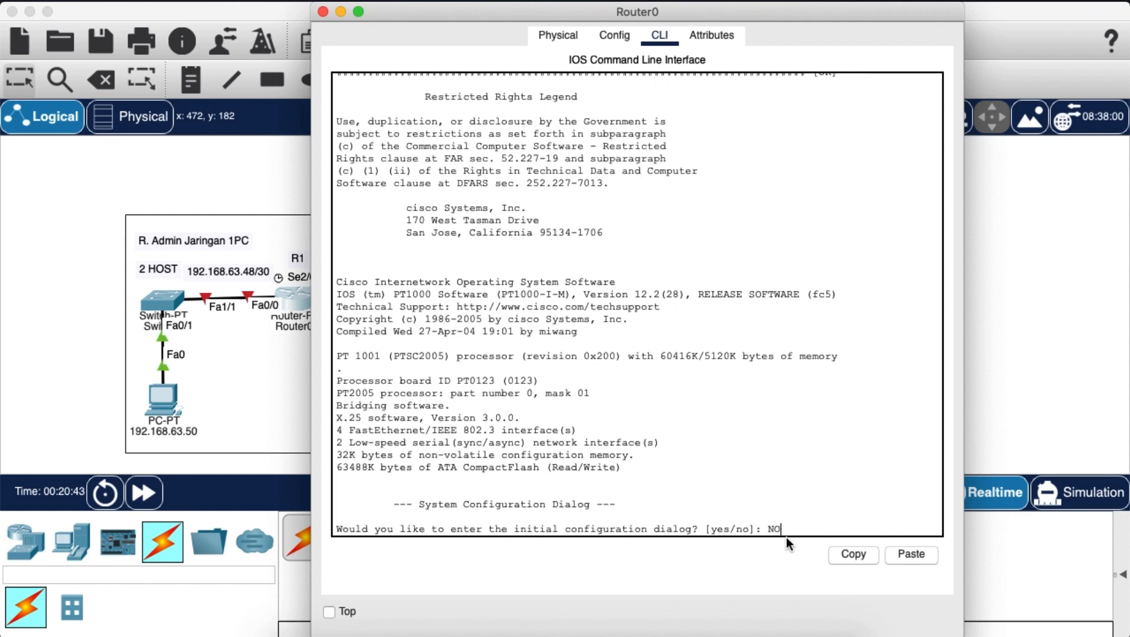
type("no")
key("Return")
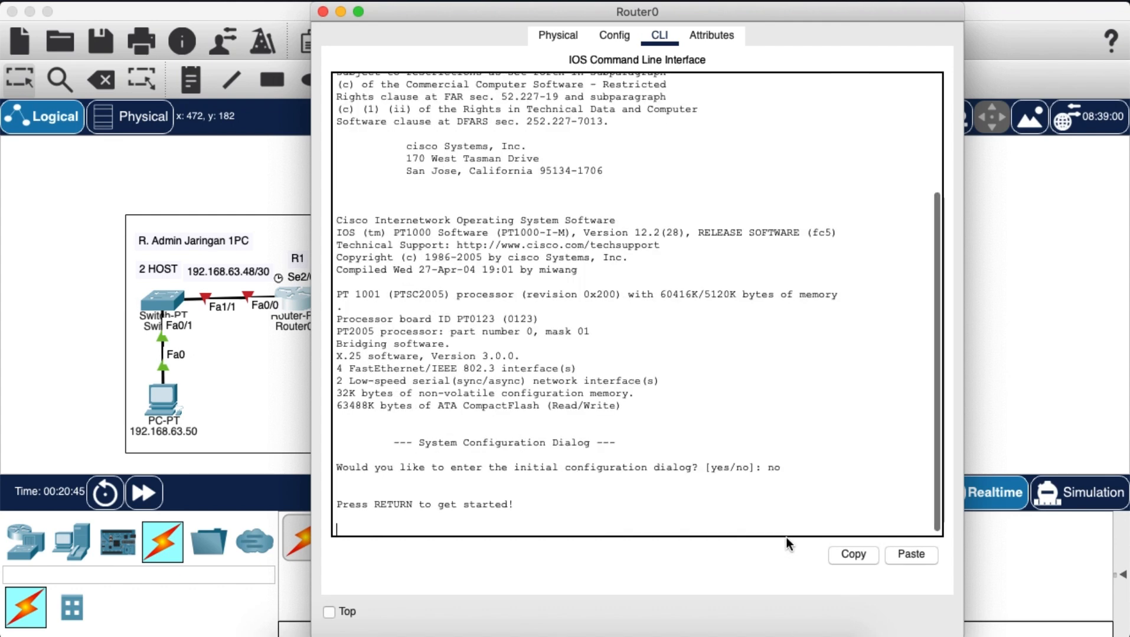
key("Return")
type("en\\")
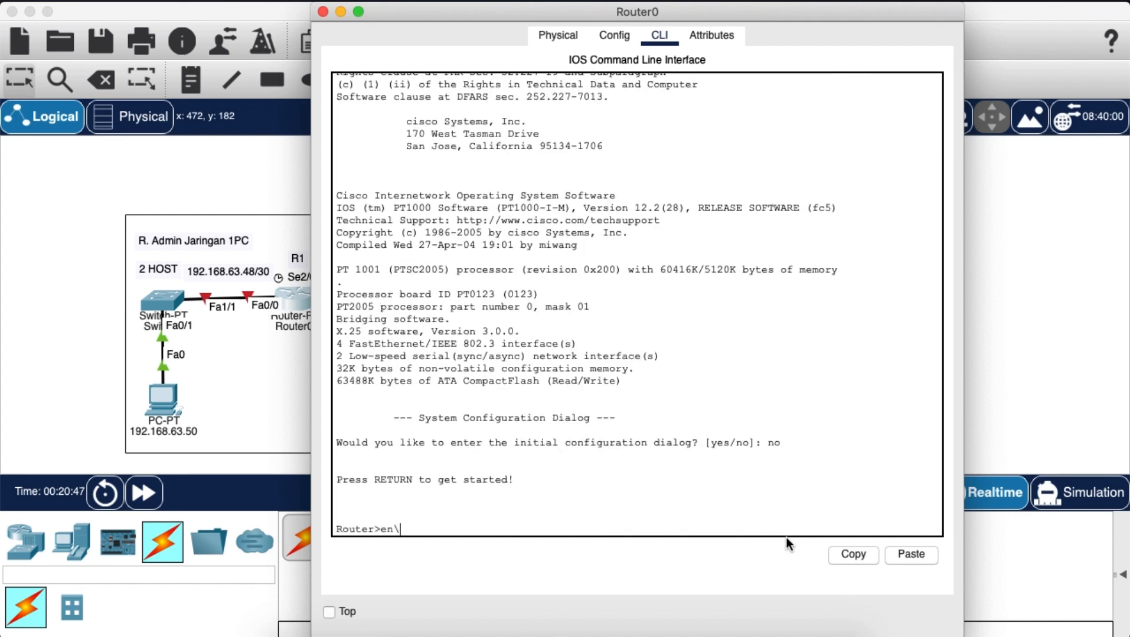
key("Return")
type("con")
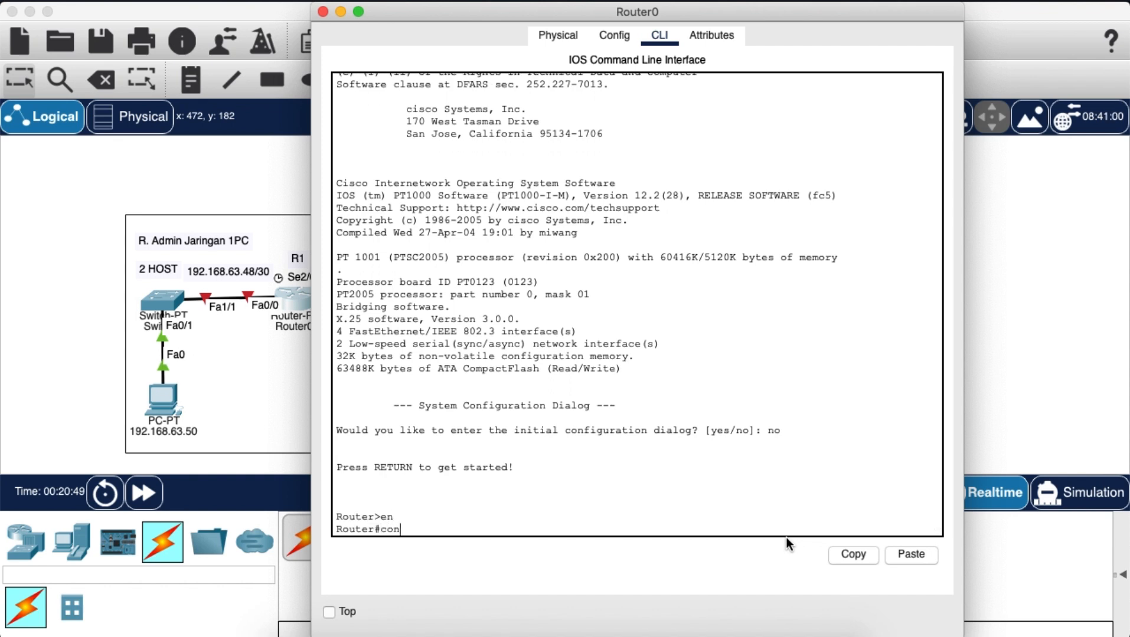
type("f t")
key("Return")
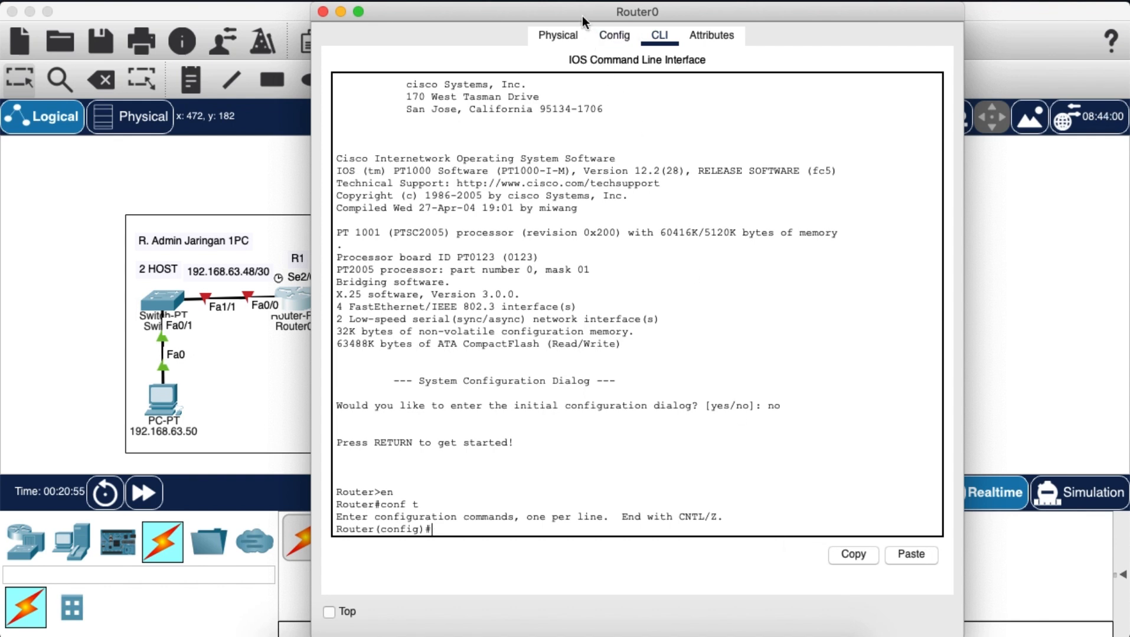
Step: Assign IP address 192.168.63.49 with mask 255.255.255.252 to Router0's interface f0/0
left_click_drag(577, 13, 641, 16)
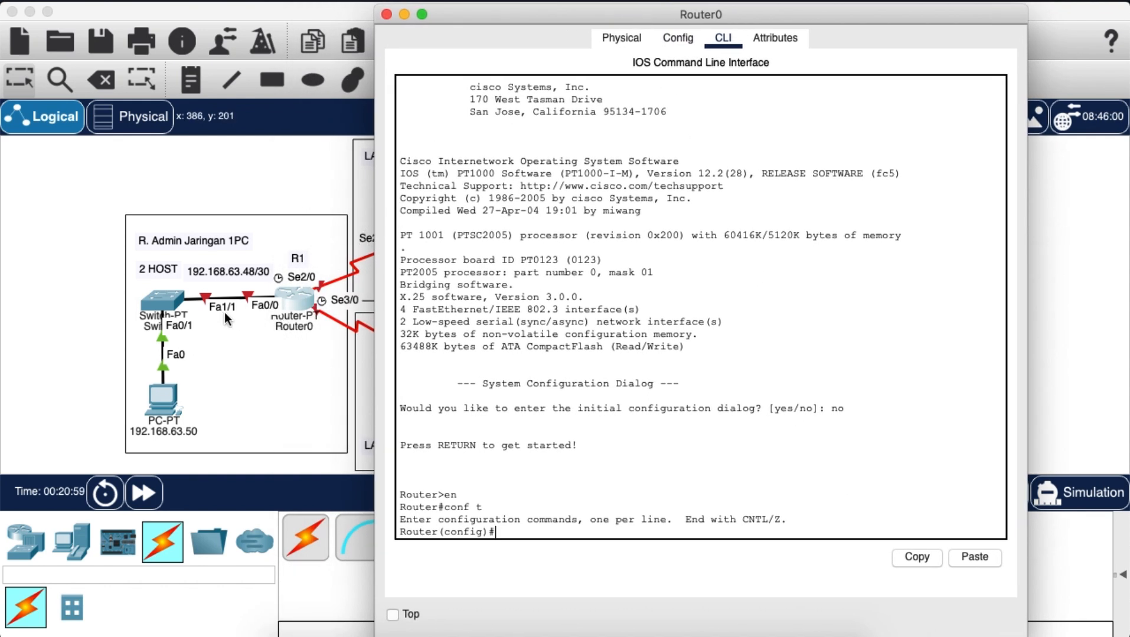
type("inf")
type("t")
type(" f0/0")
key("Return")
type("ip")
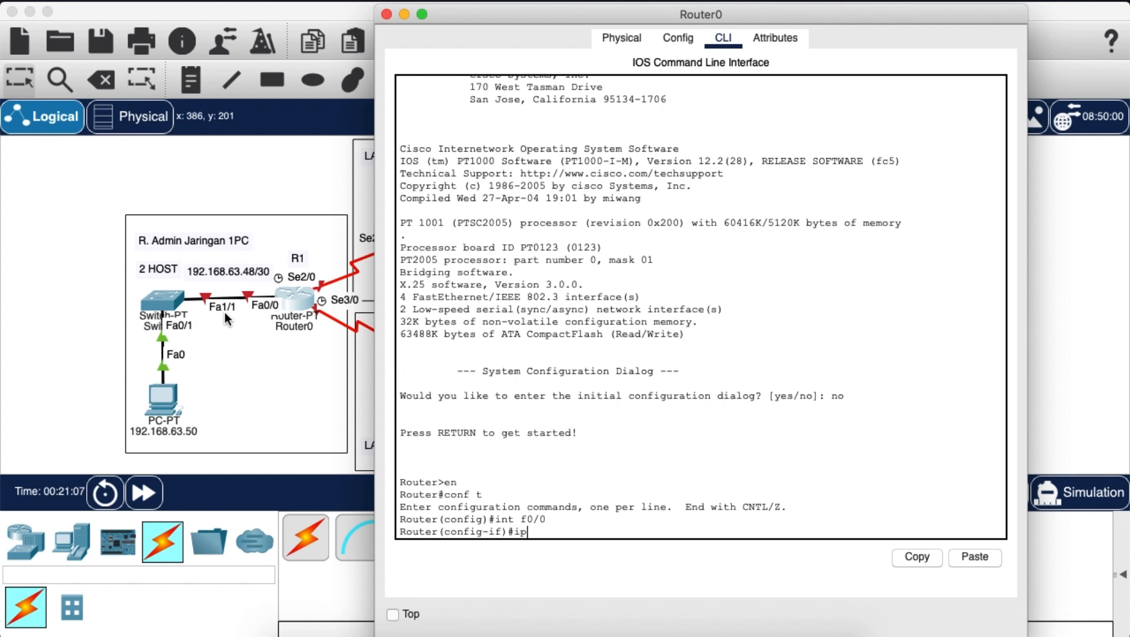
type(" address 192")
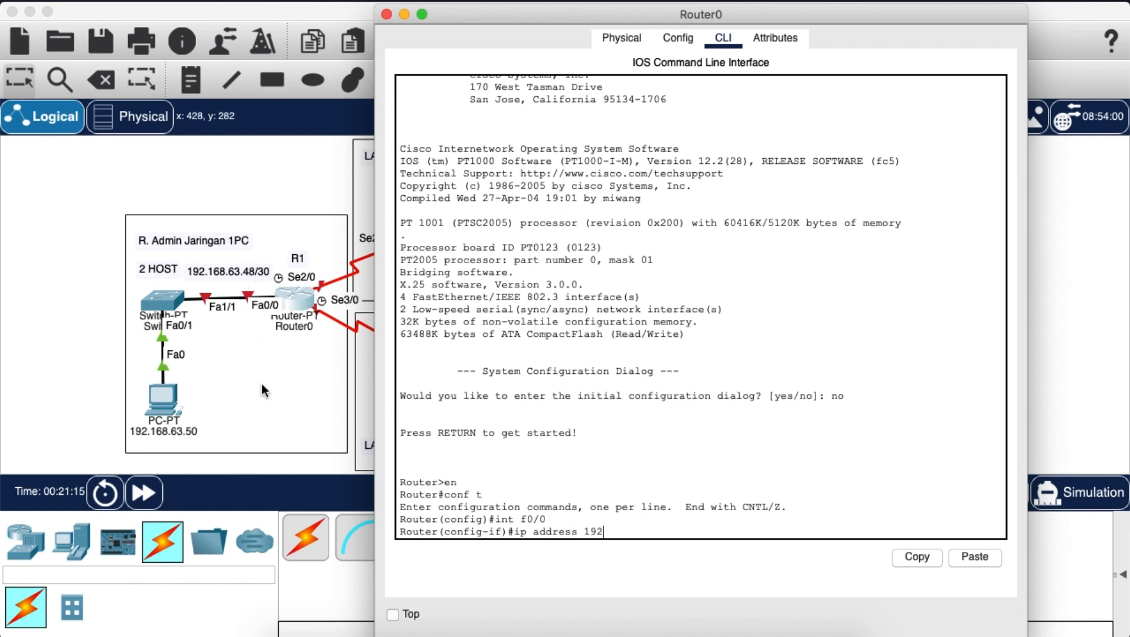
type(".168.63.49 255.255")
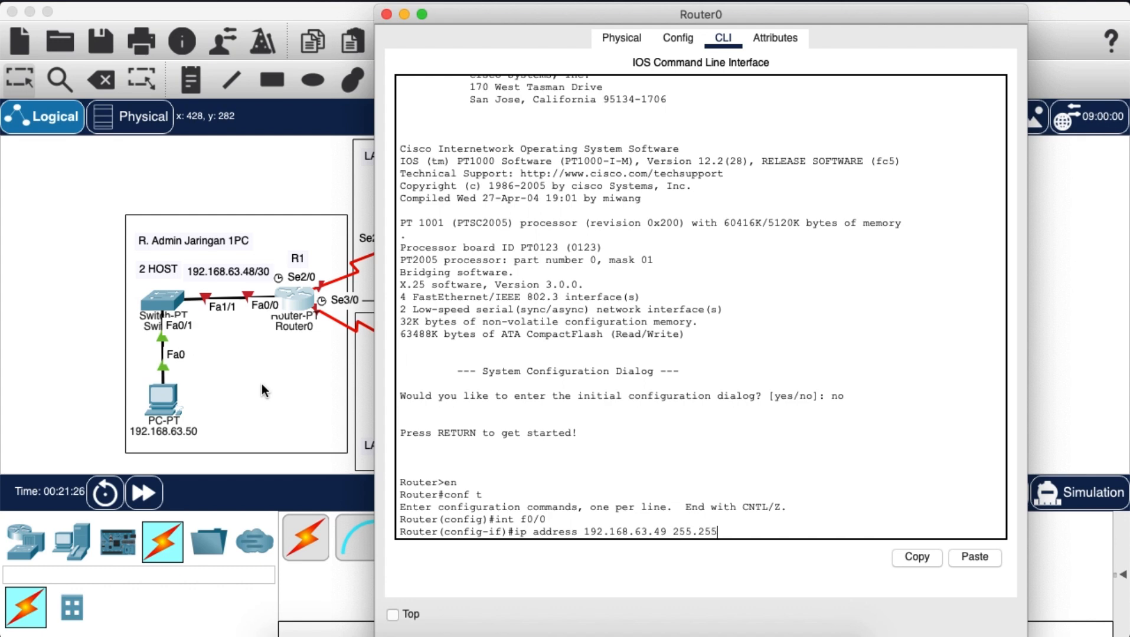
type(".255.252")
key("Return")
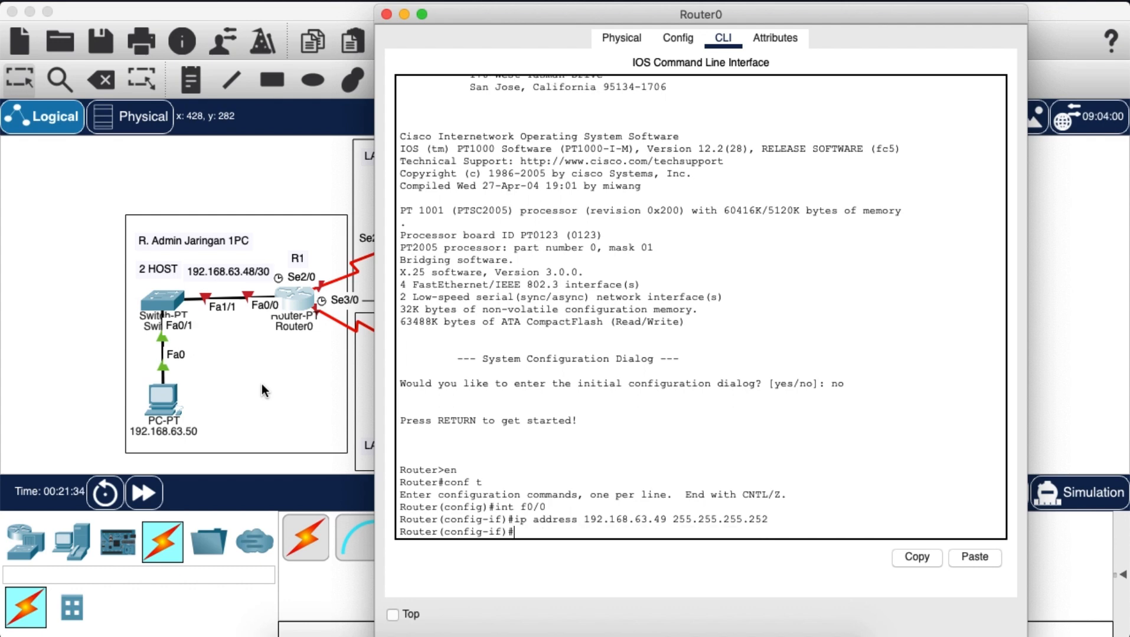
Step: Enable Router0's interface f0/0 with no sh and exit its interface configuration
type("no sh")
key("Return")
type("e")
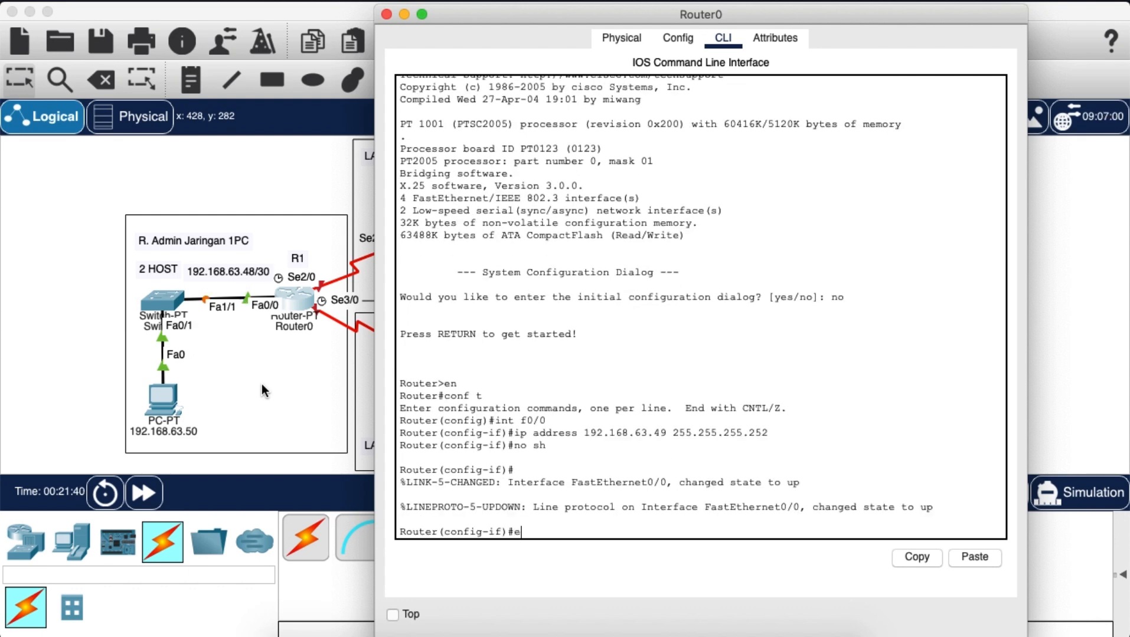
type("x")
key("Return")
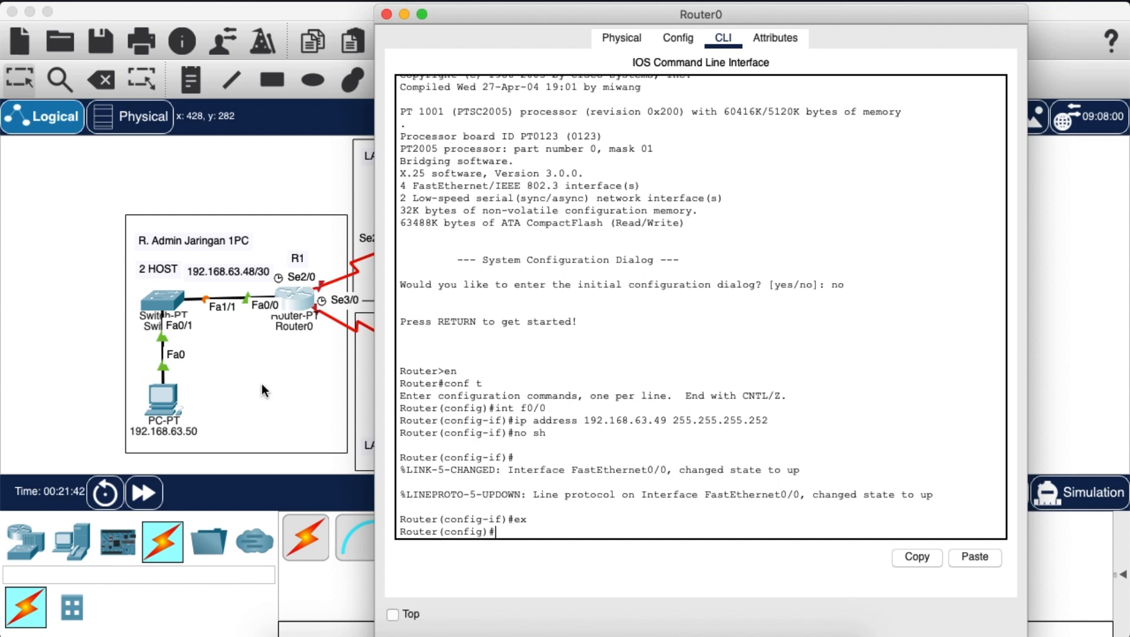
Step: Assign IP address 10.10.10.1 with mask 255.255.255.0 to Router0's interface s2/0 and enable it with no sh
left_click_drag(545, 18, 714, 36)
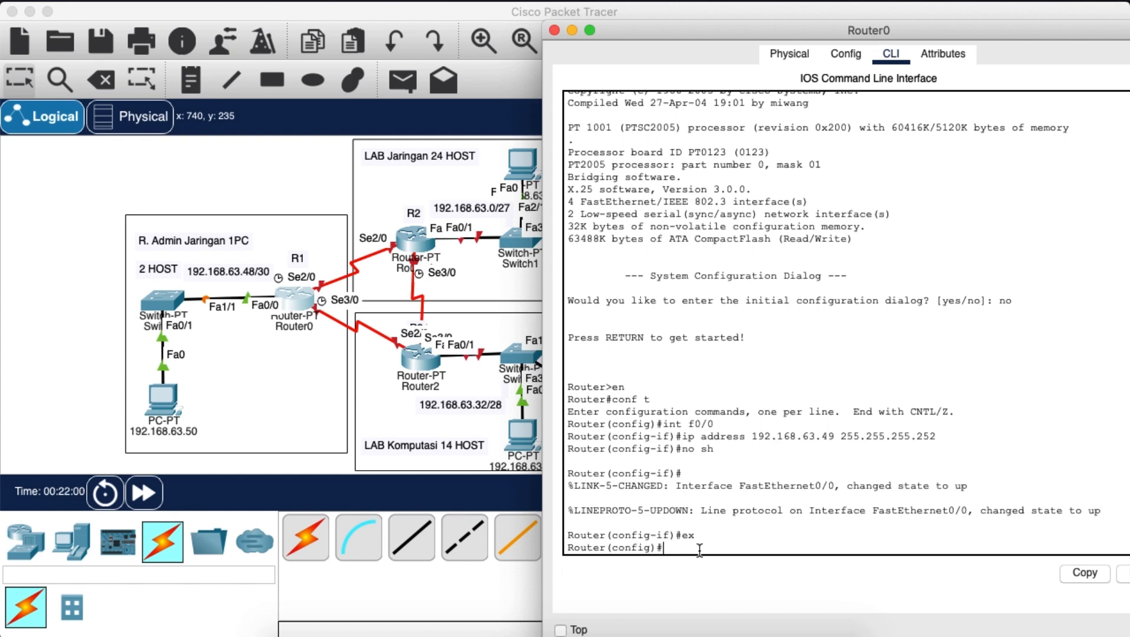
type("int s2/0")
key("Return")
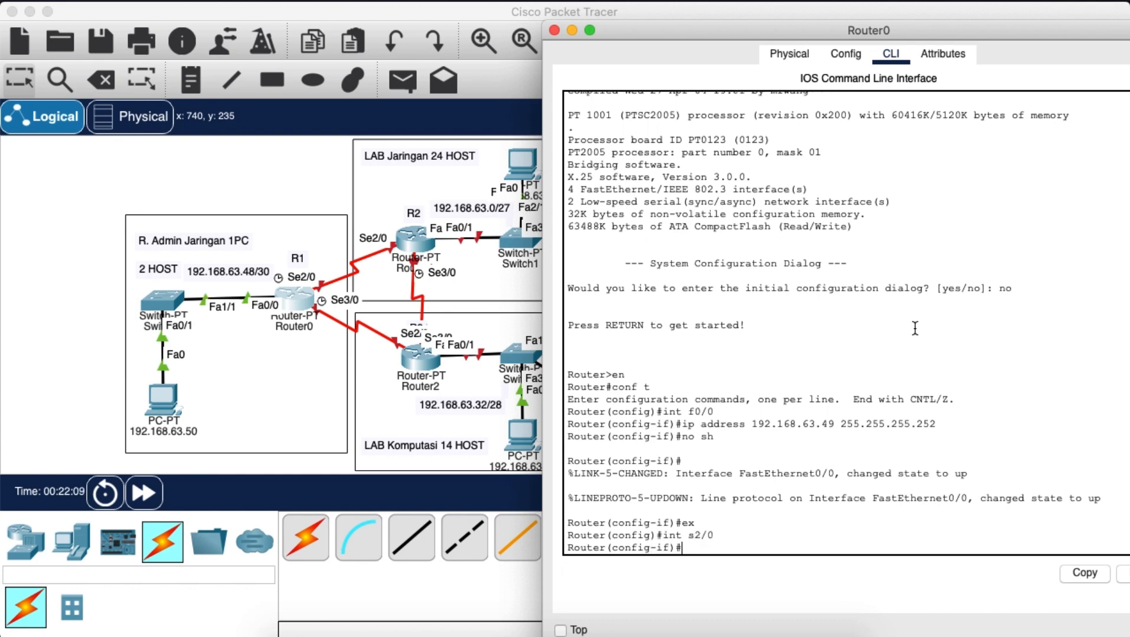
type("ip add 10.10.10.1 255.25")
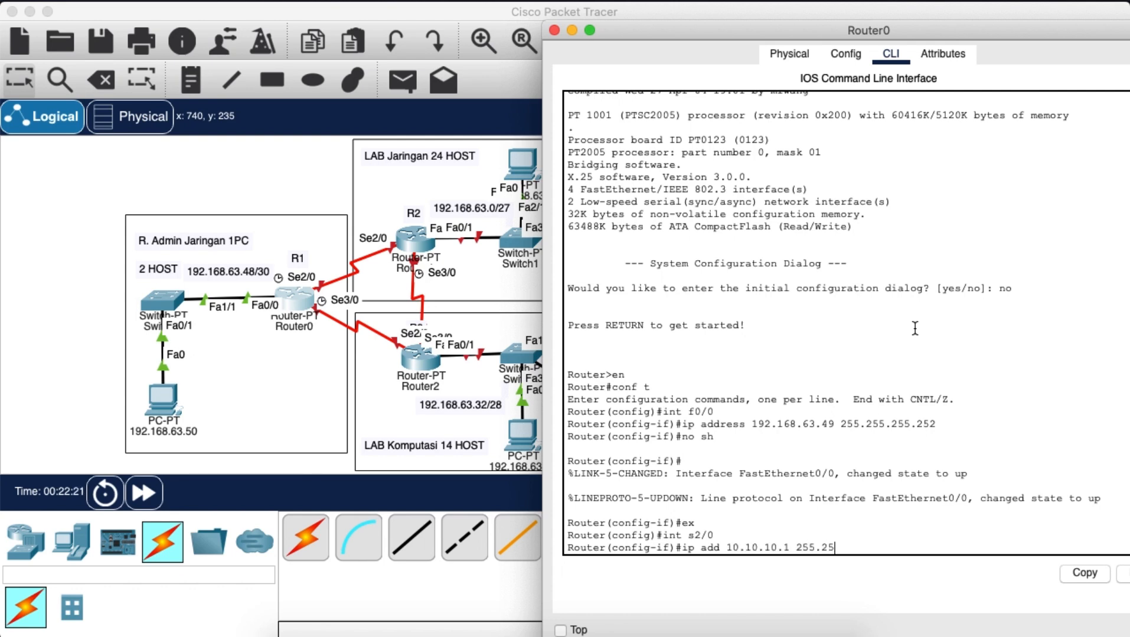
type("5.255.0")
key("Return")
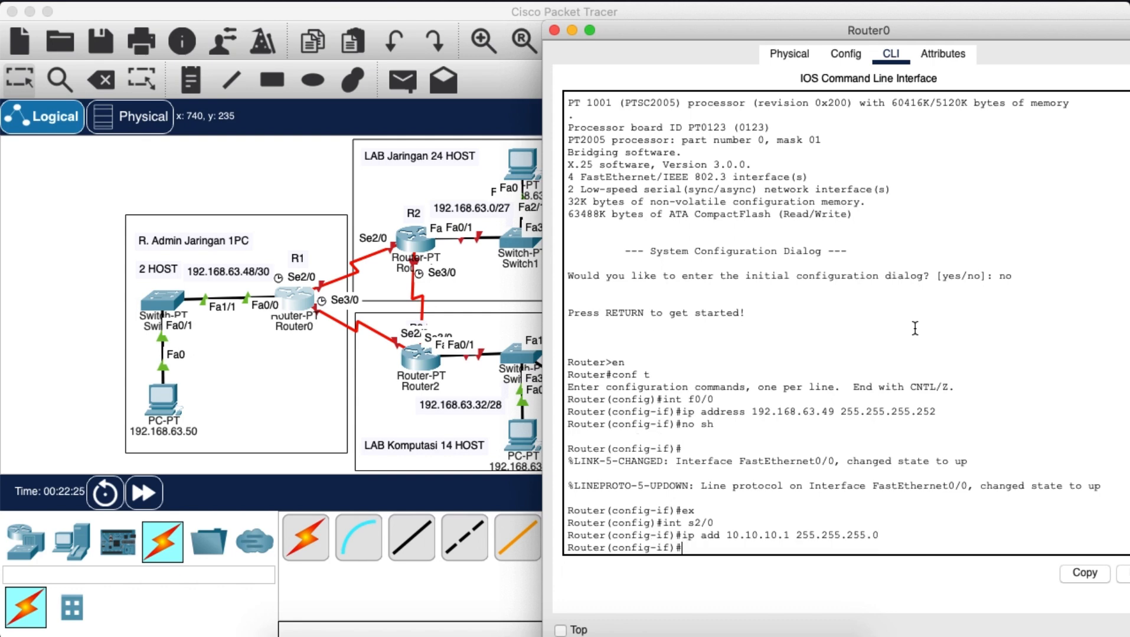
type("no sh")
key("Return")
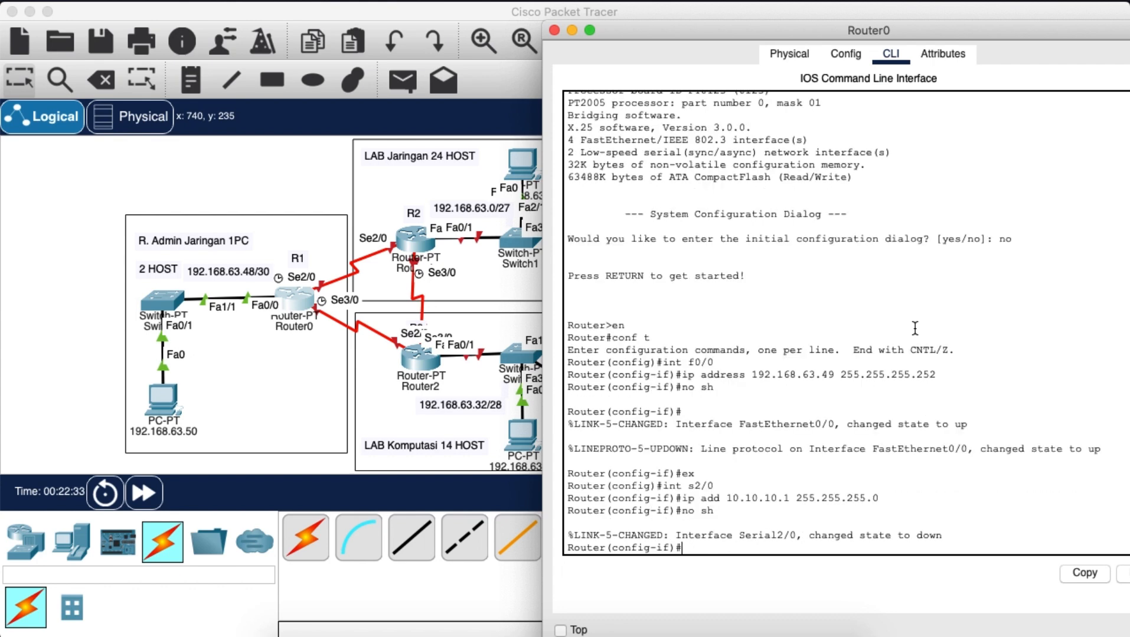
type("ex")
key("Return")
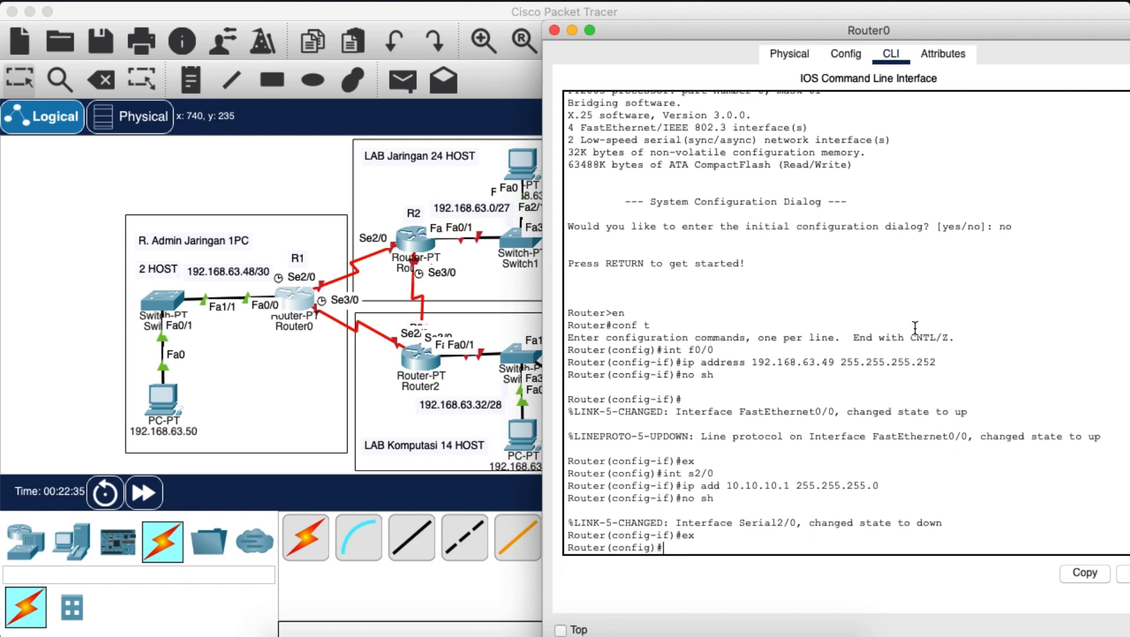
Step: Assign IP address 11.11.11.1 with mask 255.255.255.0 to Router0's interface s3/0 and enable it with no sh
type("int s3/0")
key("Return")
type("ip add")
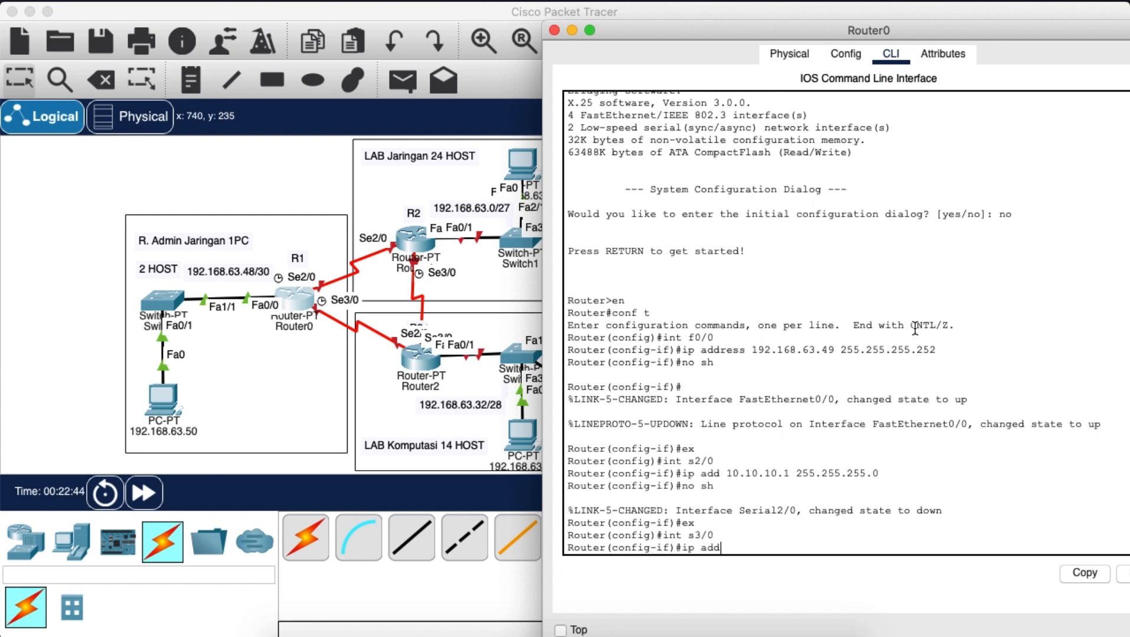
type(" 11.11.11.1 255.255.255")
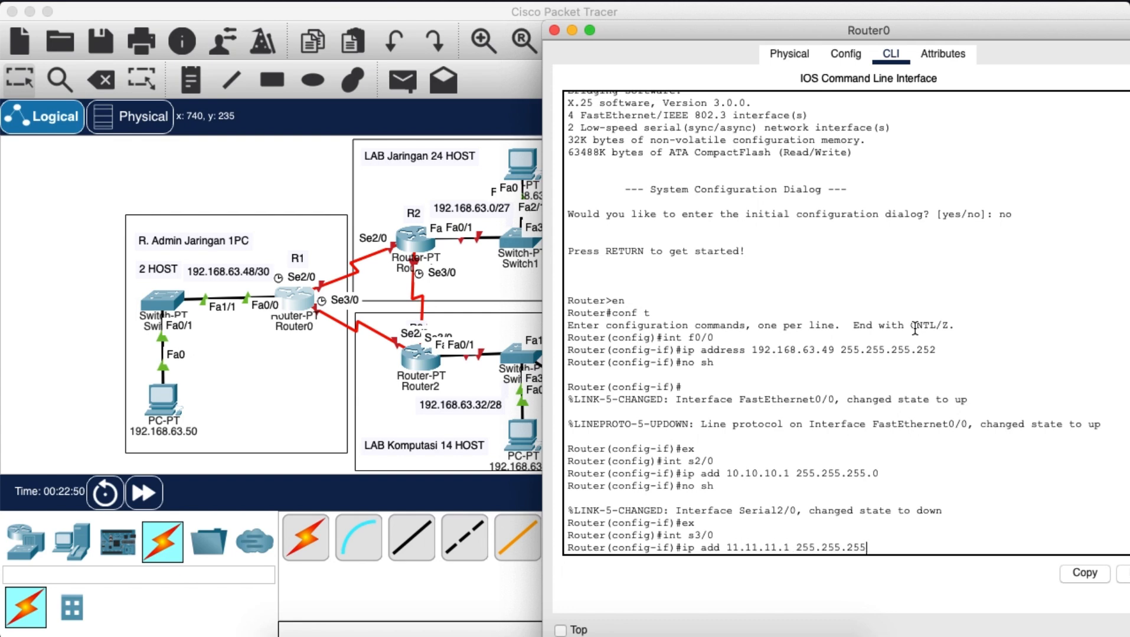
type(".0")
key("Return")
type("no s")
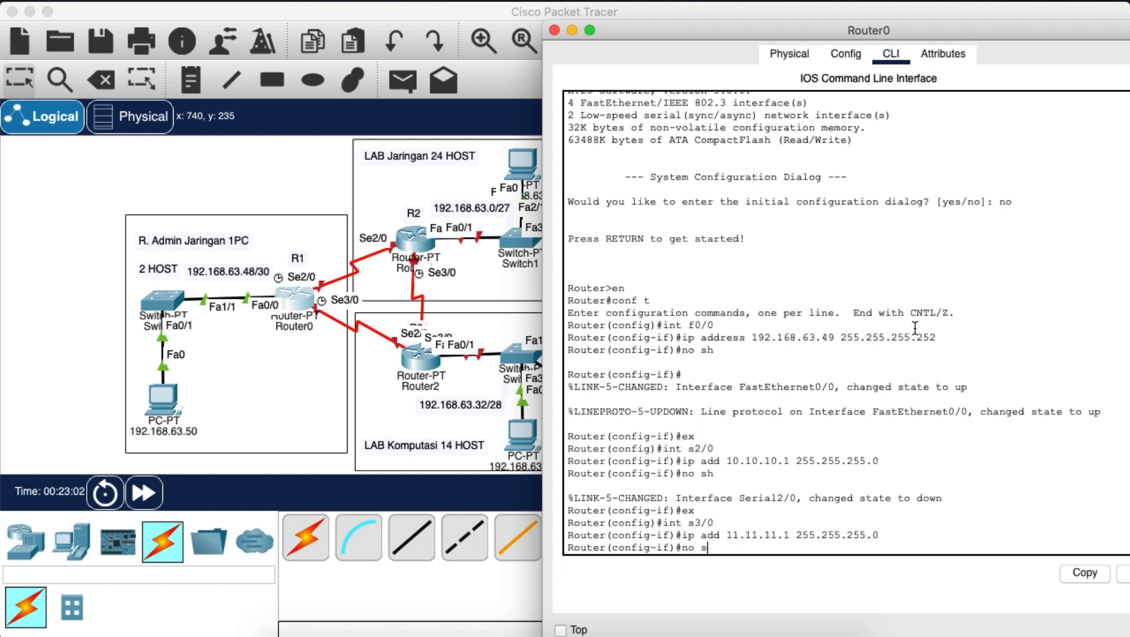
type("h")
key("Return")
type("ex")
key("Return")
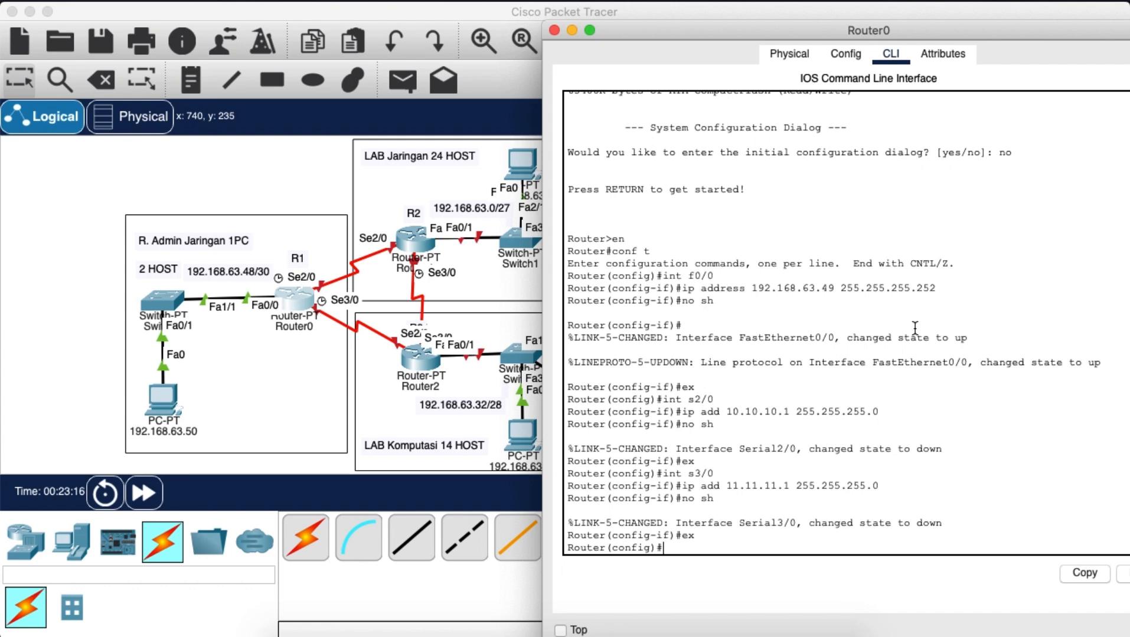
Step: Start EIGRP process 100 on Router0 and turn off automatic summarization with no auto-summary
type("router eigrp 100")
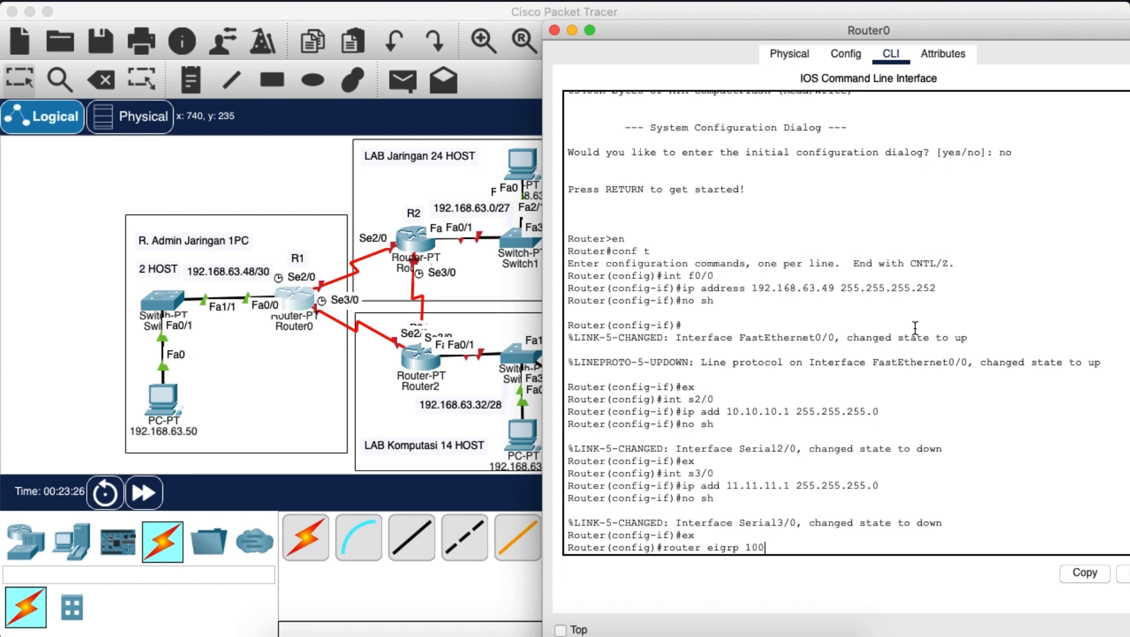
key("Return")
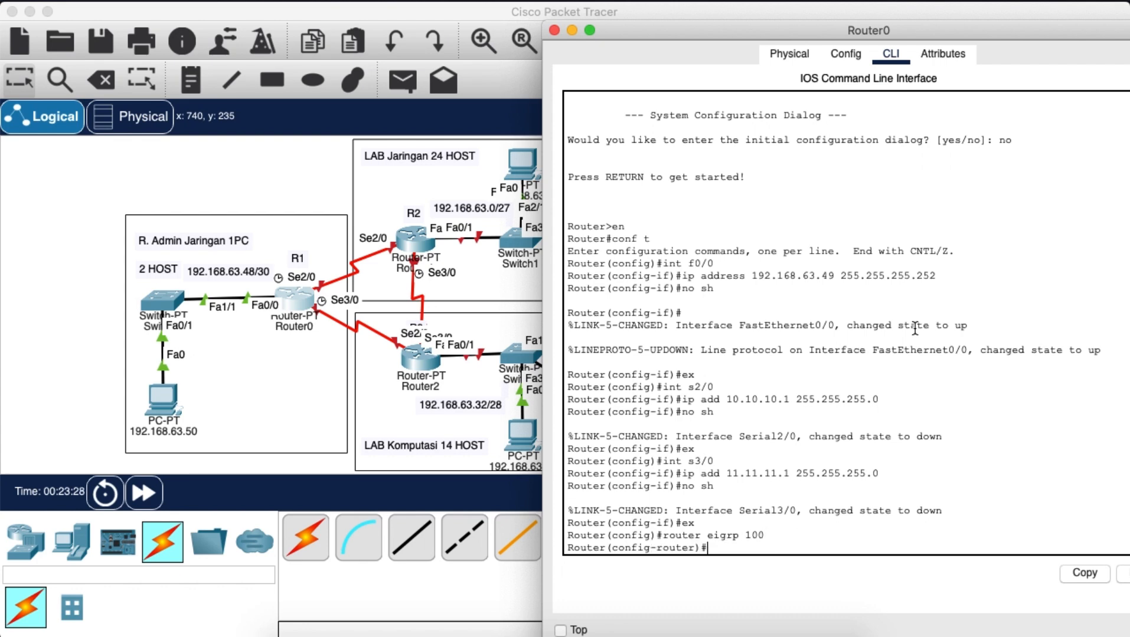
type("net")
key("BackSpace")
key("BackSpace")
key("BackSpace")
key("BackSpace")
type("no auto-summary")
key("Return")
Step: Add network 192.168.63.48 with wildcard 0.0.0.3 to Router0's EIGRP 100 process
type("net 192.16")
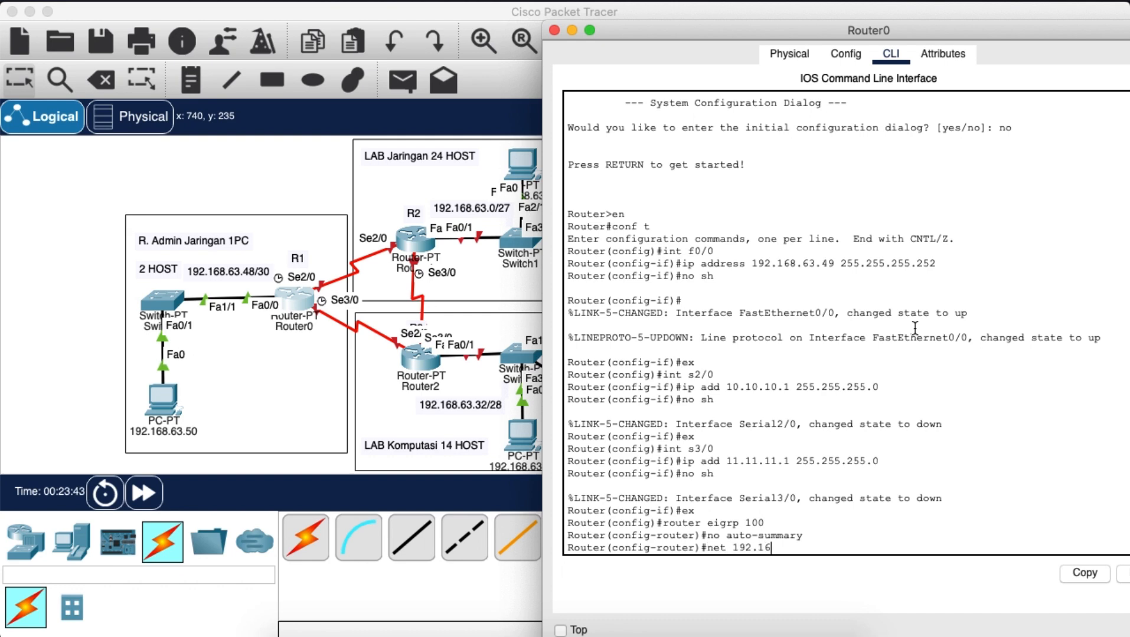
type("8.63.48")
type("0.0")
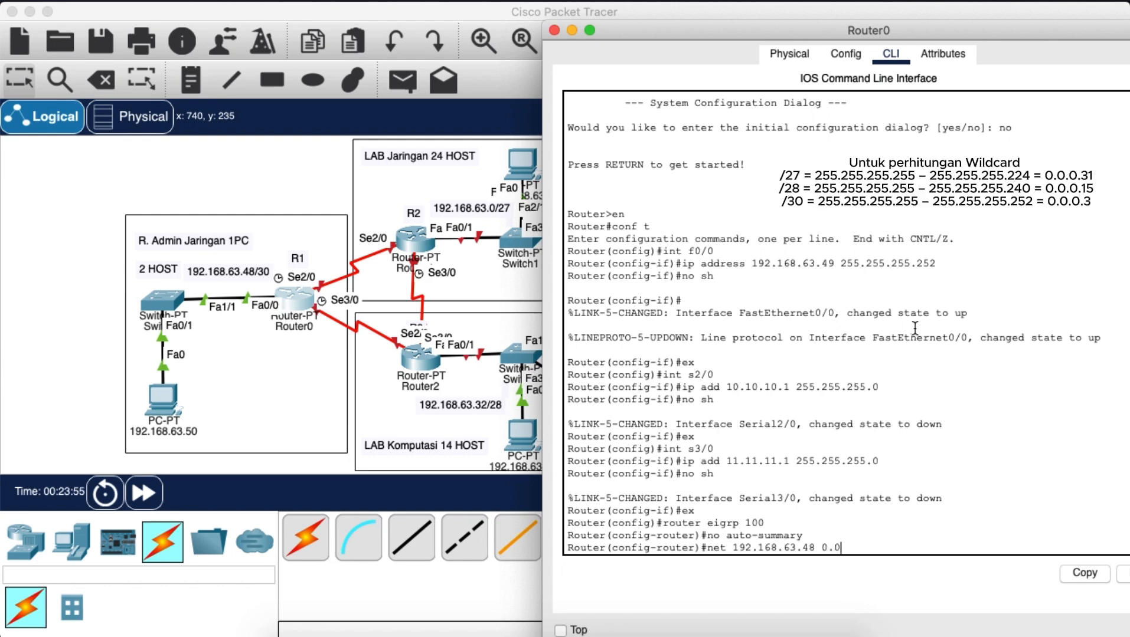
type(".0.3")
key("Return")
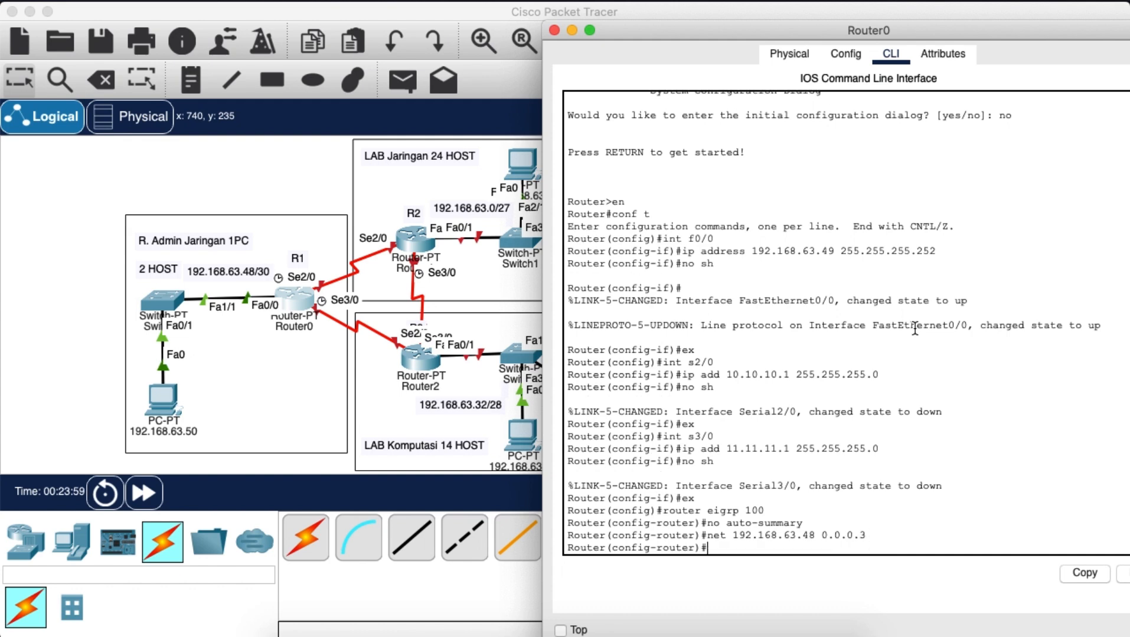
Step: Add network 10.10.10.0 with wildcard 0.0.0.255 to Router0's EIGRP 100 process
type("net 10")
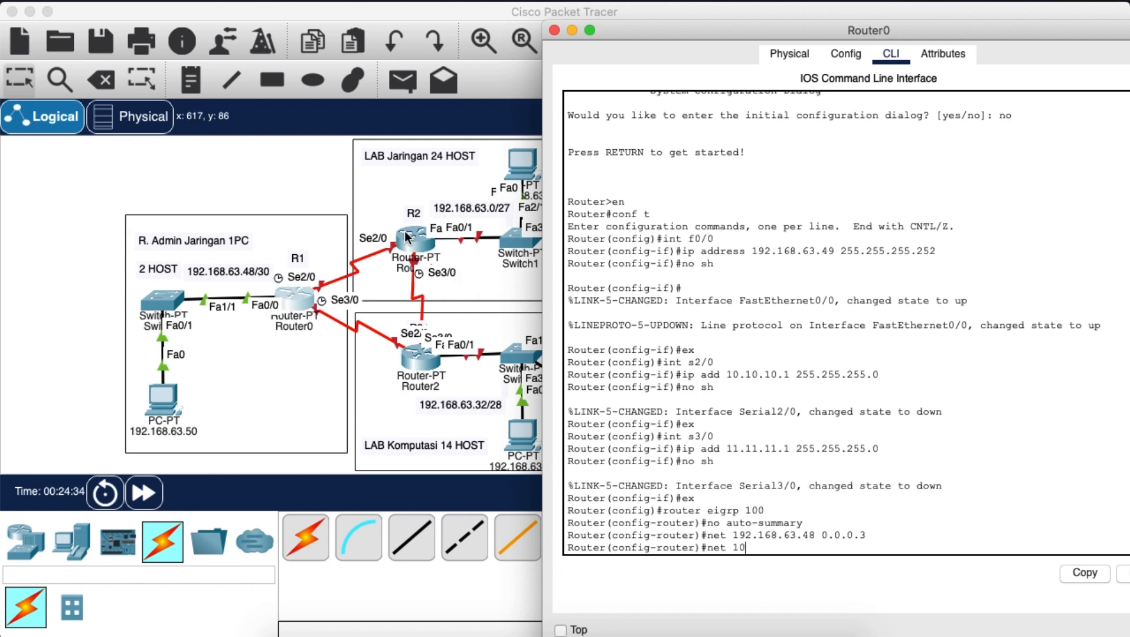
type(".10.10.")
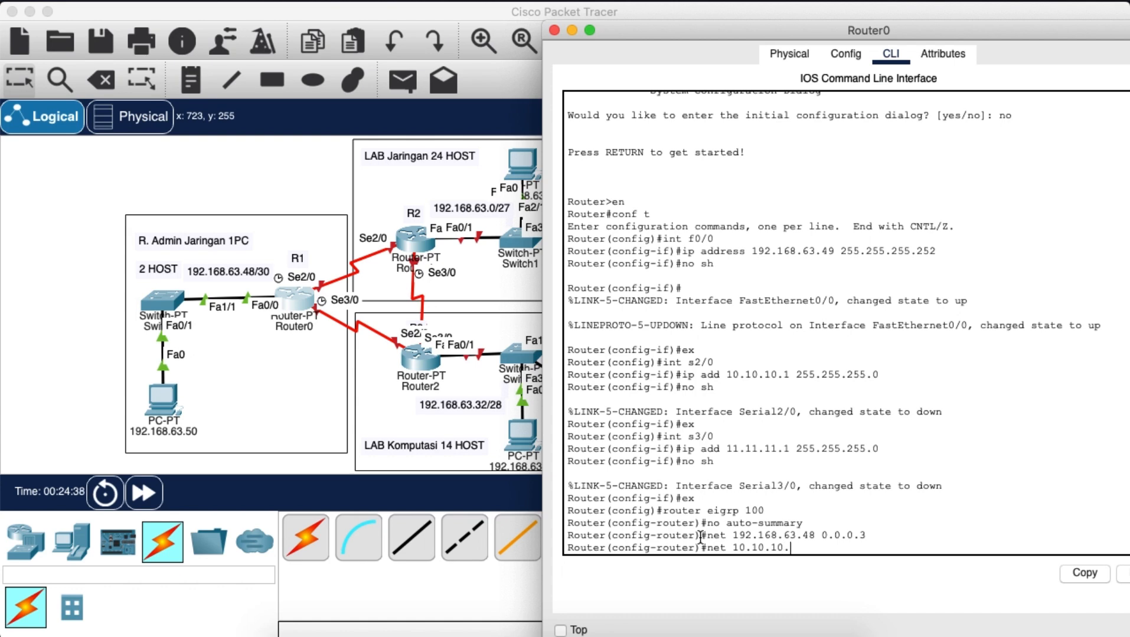
type("0 0.0.0.255")
key("Return")
Step: Add network 11.11.11.0 with wildcard 0.0.0.255 to Router0's EIGRP process, exit router configuration and close Router0's window
key("Up")
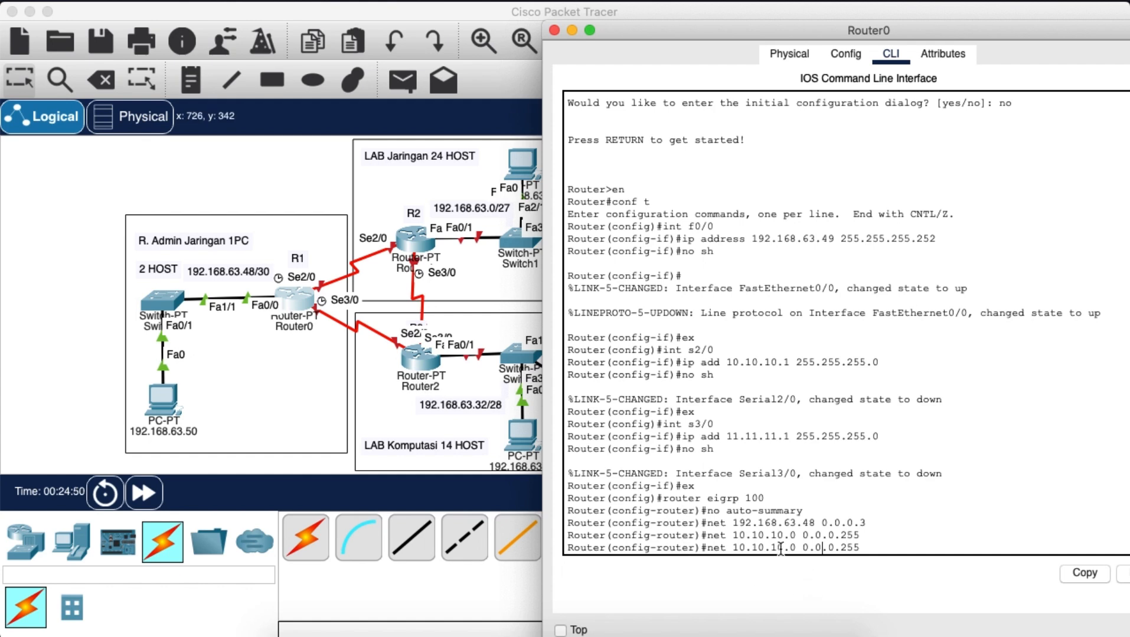
key("Right")
key("Right")
key("Right")
key("Right")
key("Right")
key("Right")
key("BackSpace")
key("BackSpace")
key("BackSpace")
key("Right")
key("Right")
key("Right")
key("Right")
key("Right")
key("Right")
key("BackSpace")
key("BackSpace")
key("BackSpace")
key("BackSpace")
key("BackSpace")
key("BackSpace")
key("BackSpace")
key("BackSpace")
key("BackSpace")
key("BackSpace")
key("BackSpace")
key("BackSpace")
key("BackSpace")
key("BackSpace")
key("BackSpace")
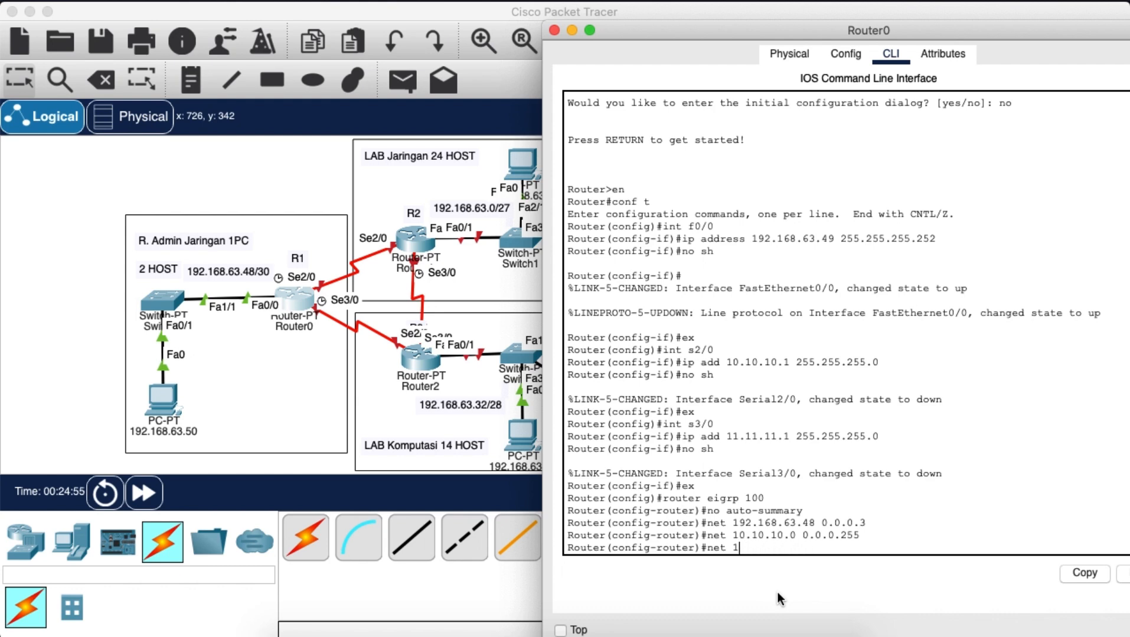
type("1.11.11.0 0.0.0.255")
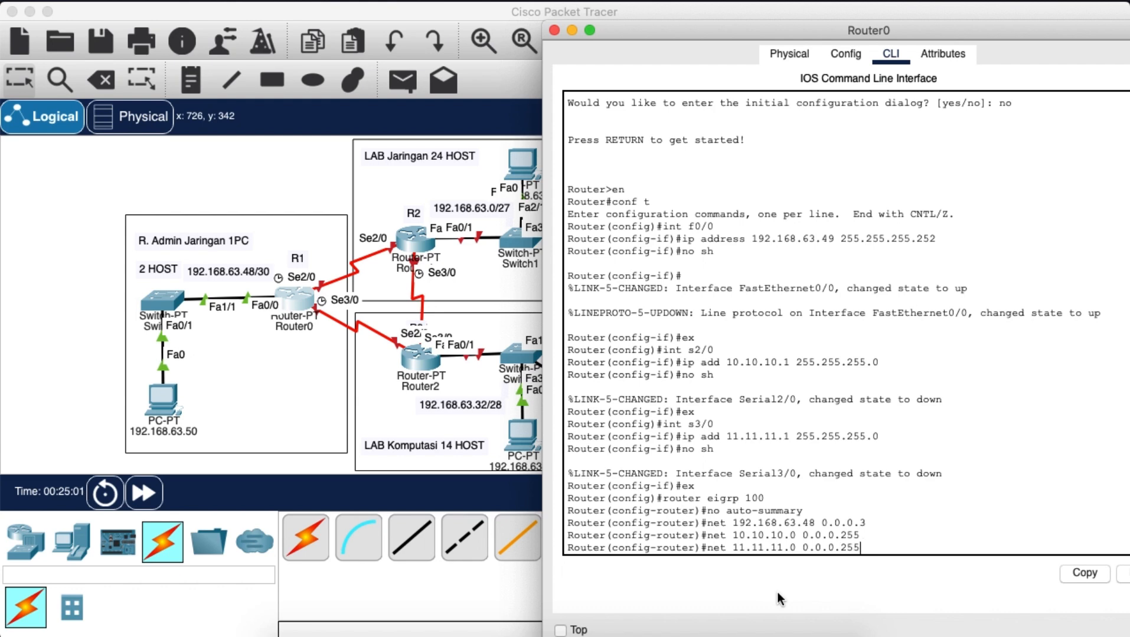
key("Return")
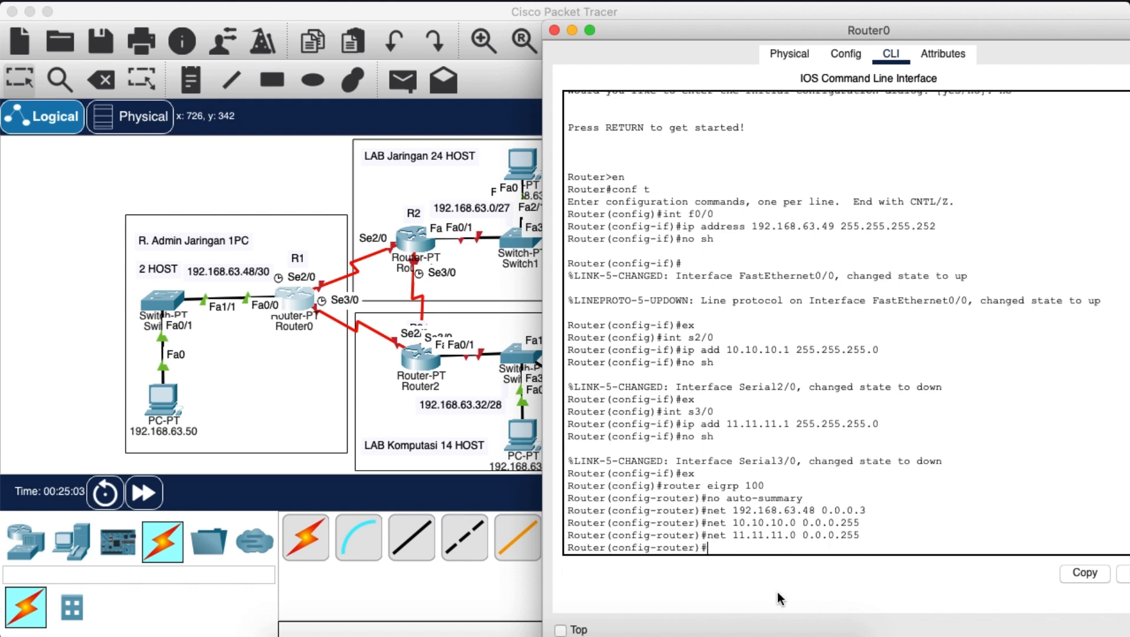
type("ex")
key("Return")
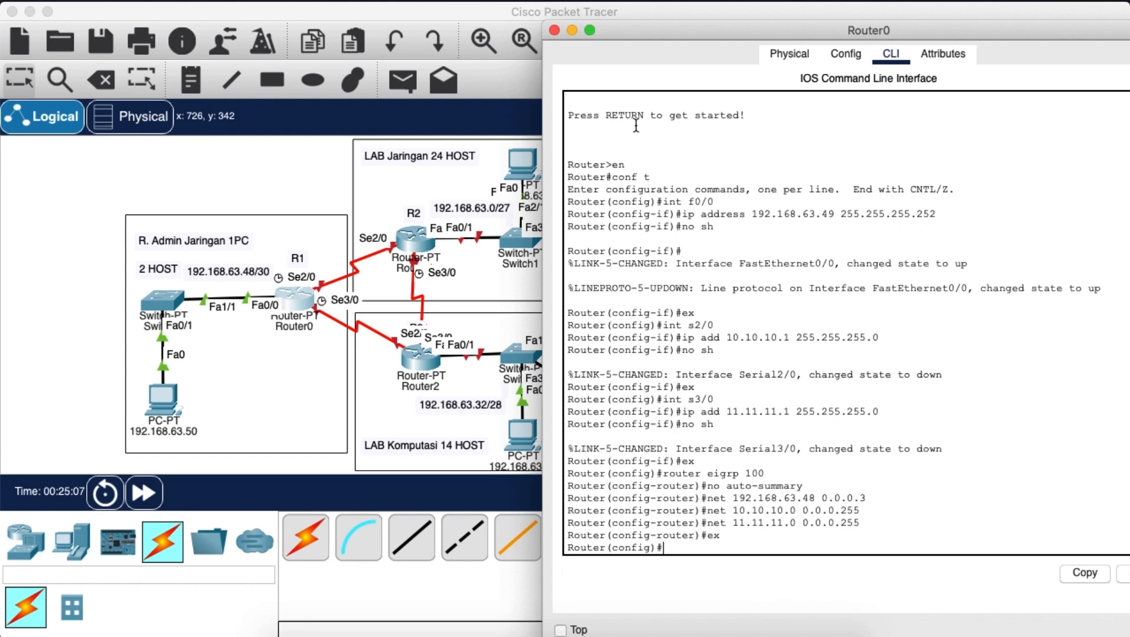
left_click(554, 31)
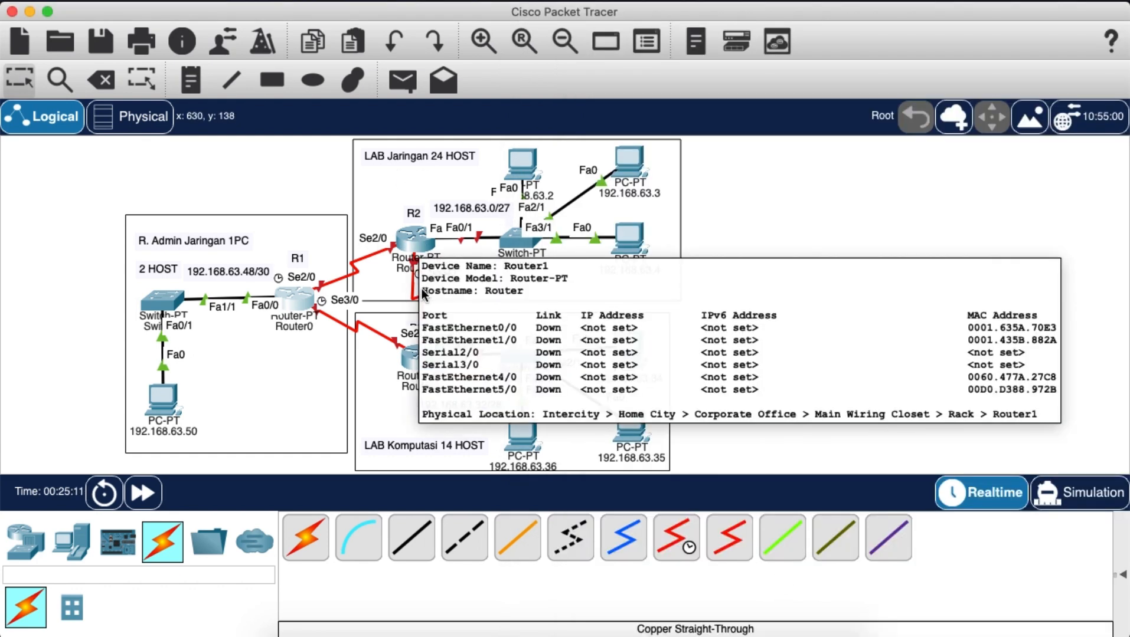
Step: In Router1's command line, decline the initial configuration dialog and enter global configuration mode with en and conf t
left_click(413, 239)
left_click(659, 35)
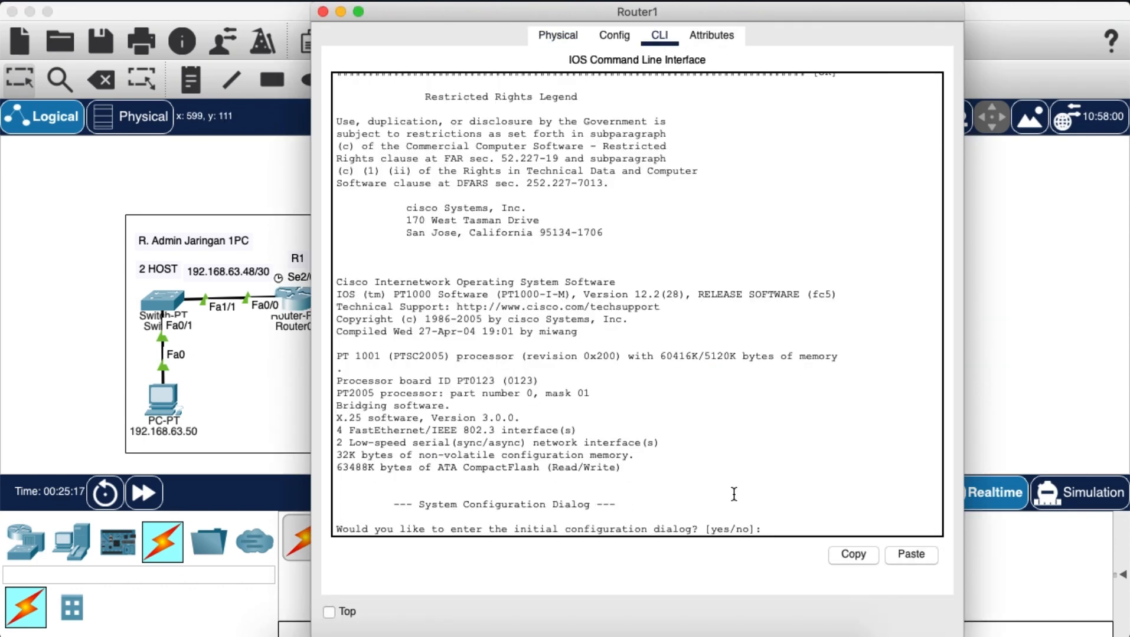
type("no")
key("Return")
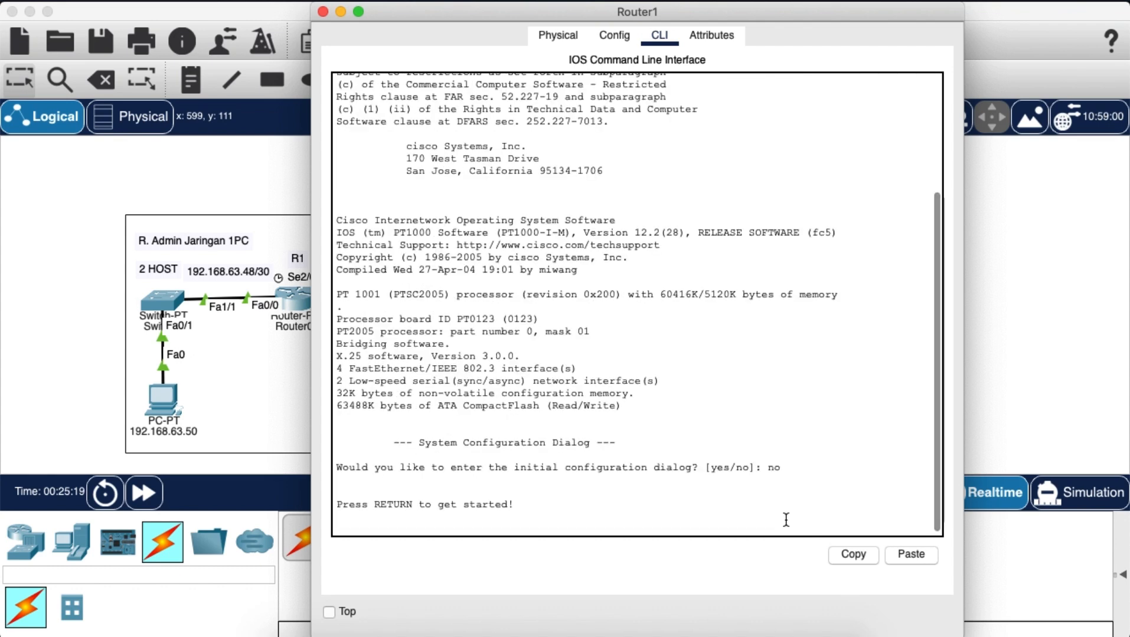
key("Return")
type("en")
key("Return")
type("c")
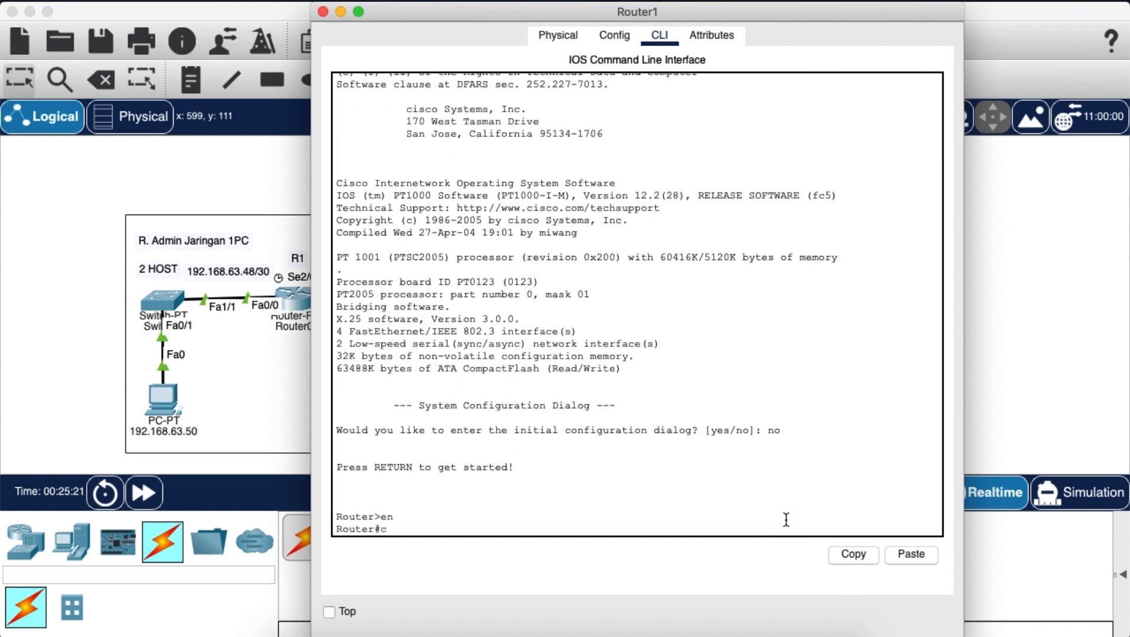
type("onf t")
key("Return")
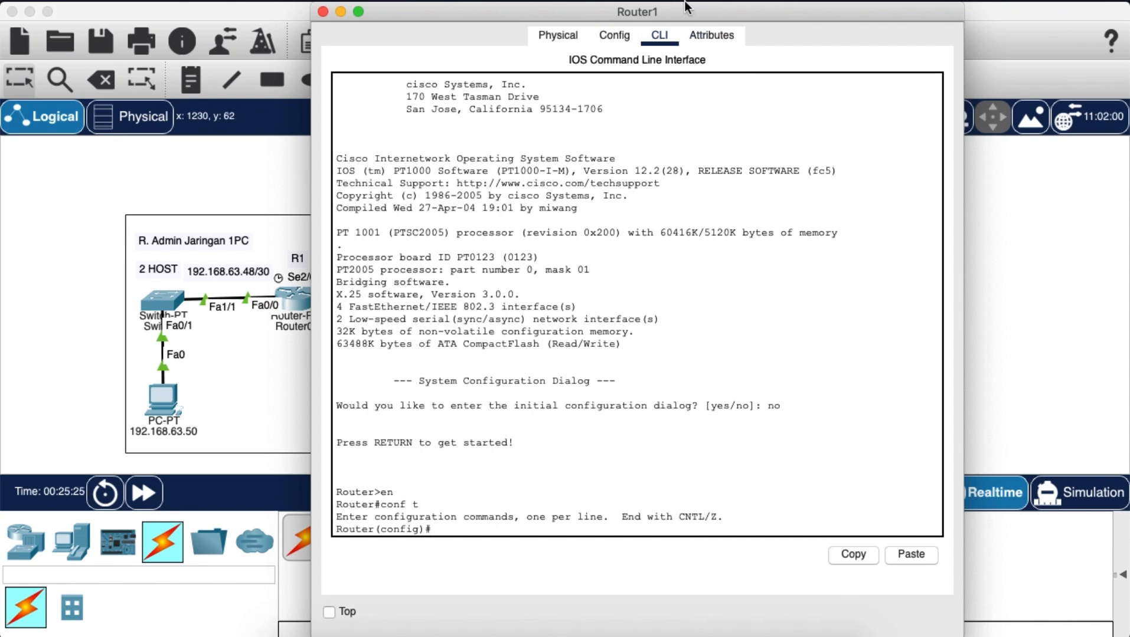
Step: Assign IP address 192.168.63.1 with mask 255.255.255.224 to Router1's interface f0/0
left_click_drag(686, 6, 885, 11)
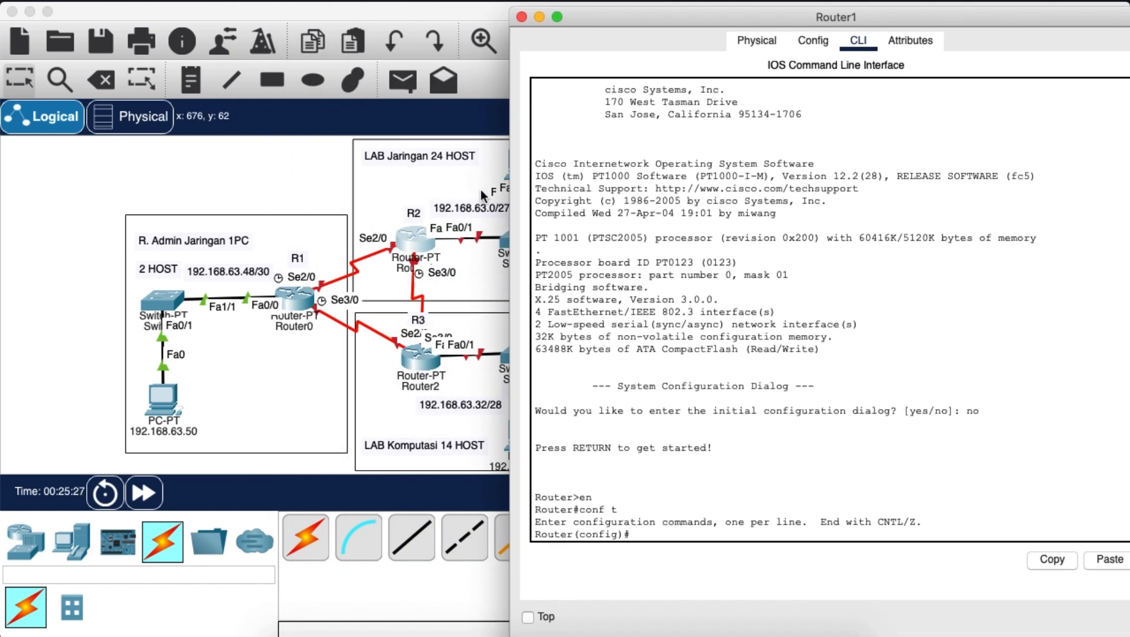
scroll(481, 192, "right", 5)
scroll(680, 319, "down", 1)
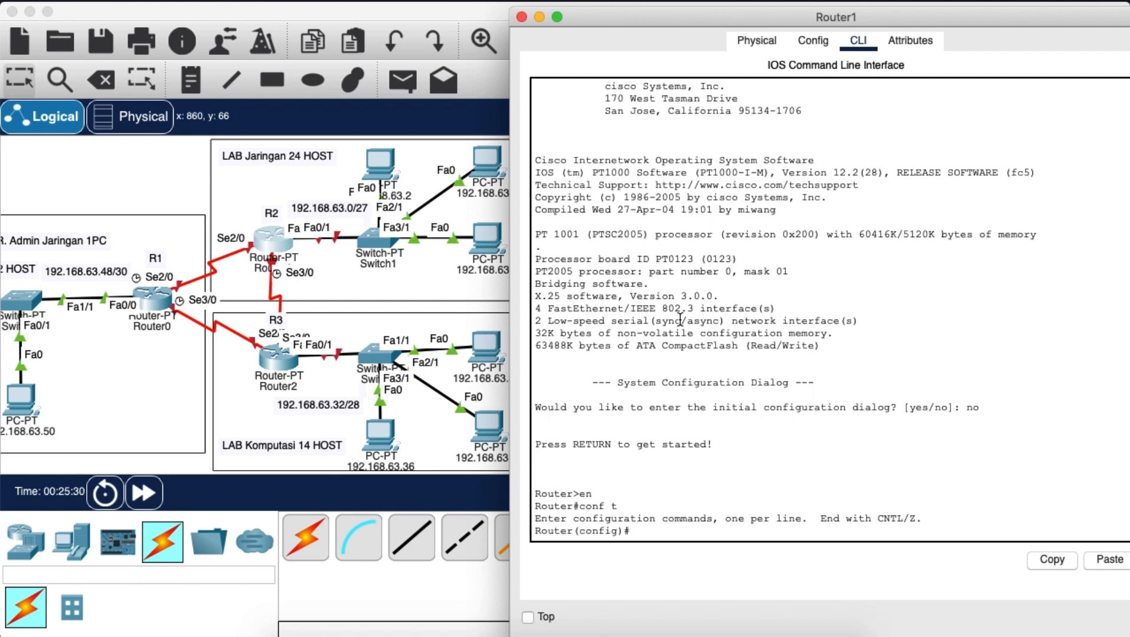
type("int f0")
type("/0")
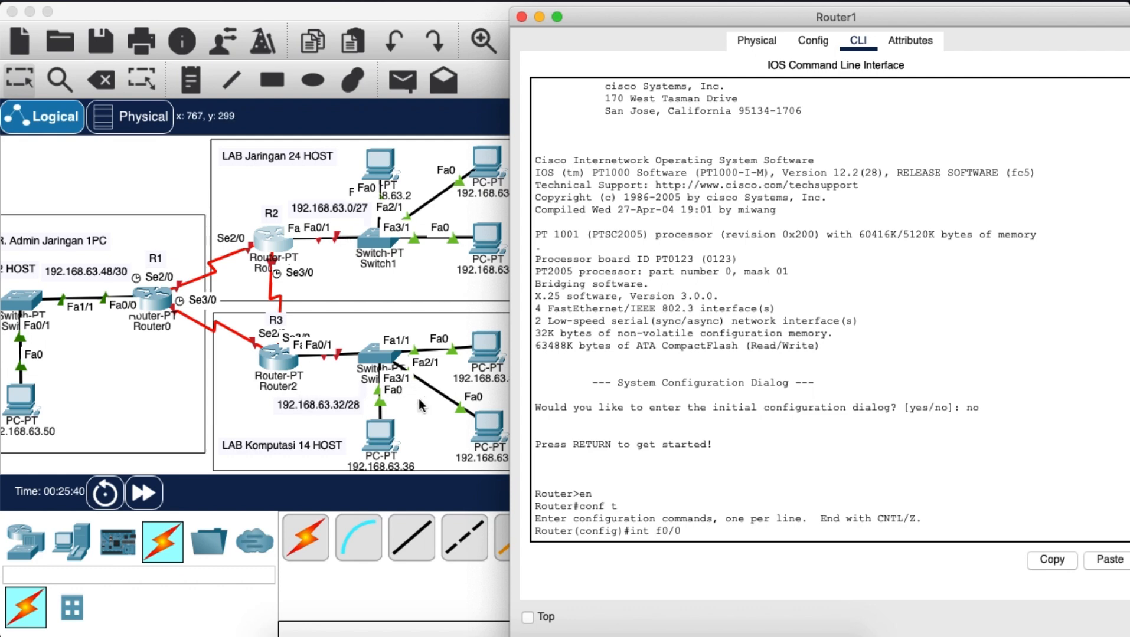
key("Return")
type("ip add")
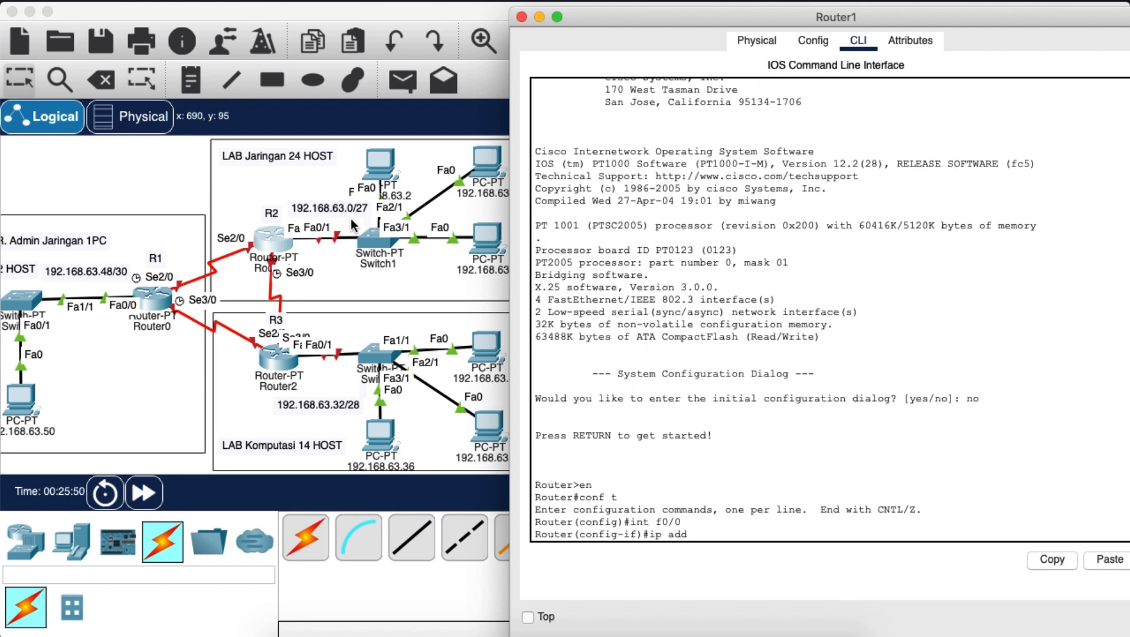
type("192.168.63.1 255.25")
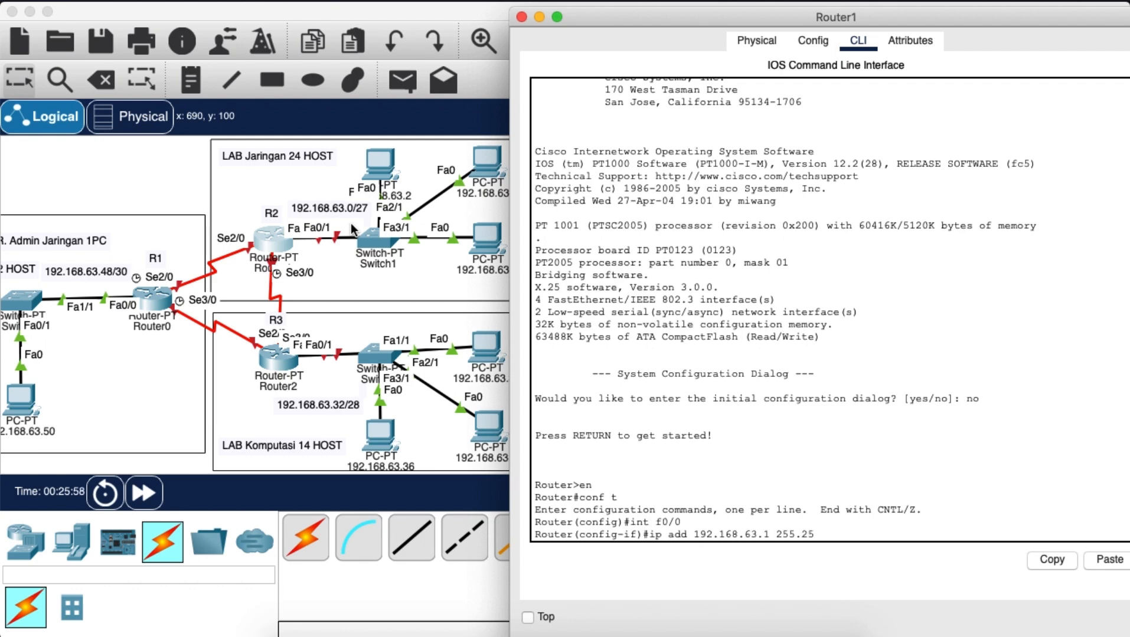
type("5.255.224")
key("Return")
Step: Enable Router1's interface f0/0 with no sh and exit its interface configuration
type("n")
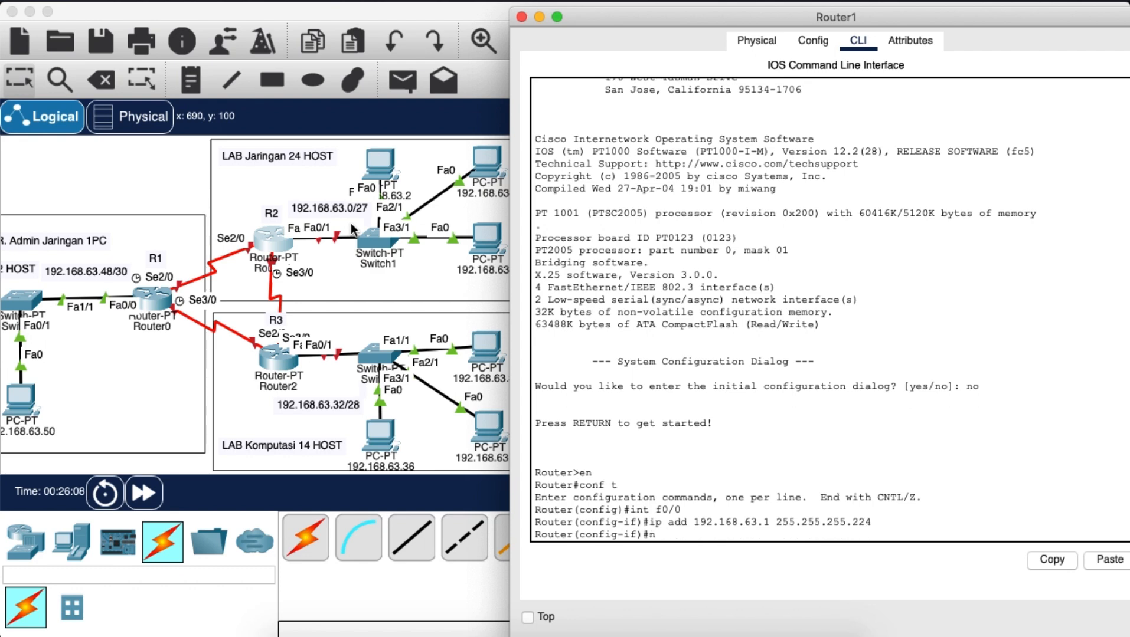
type("o sh")
key("Return")
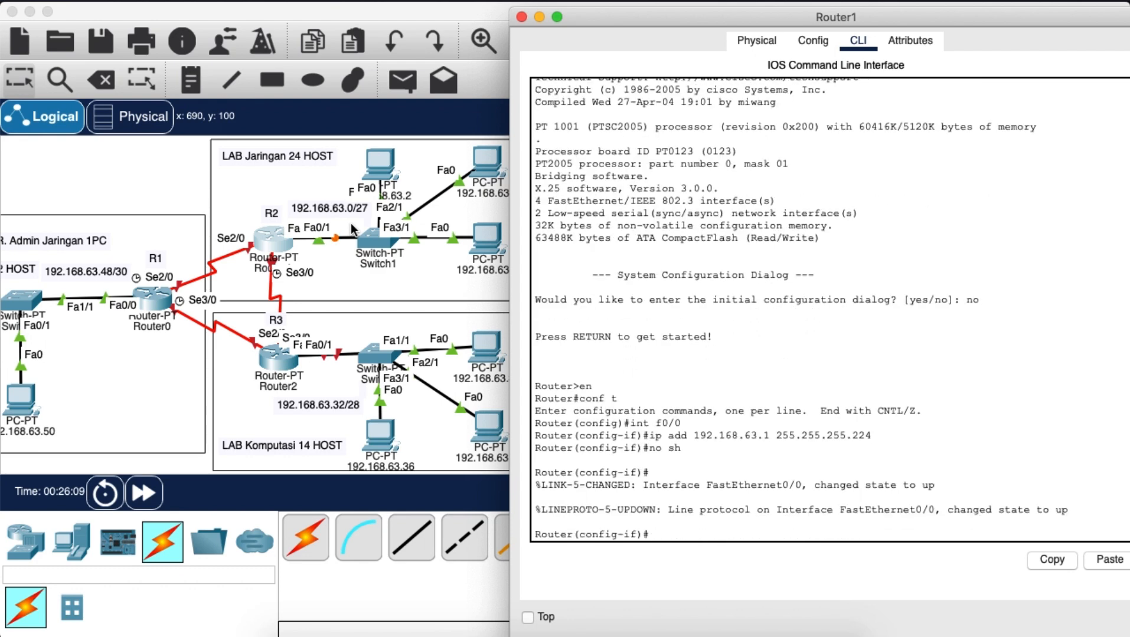
type("ex")
key("Return")
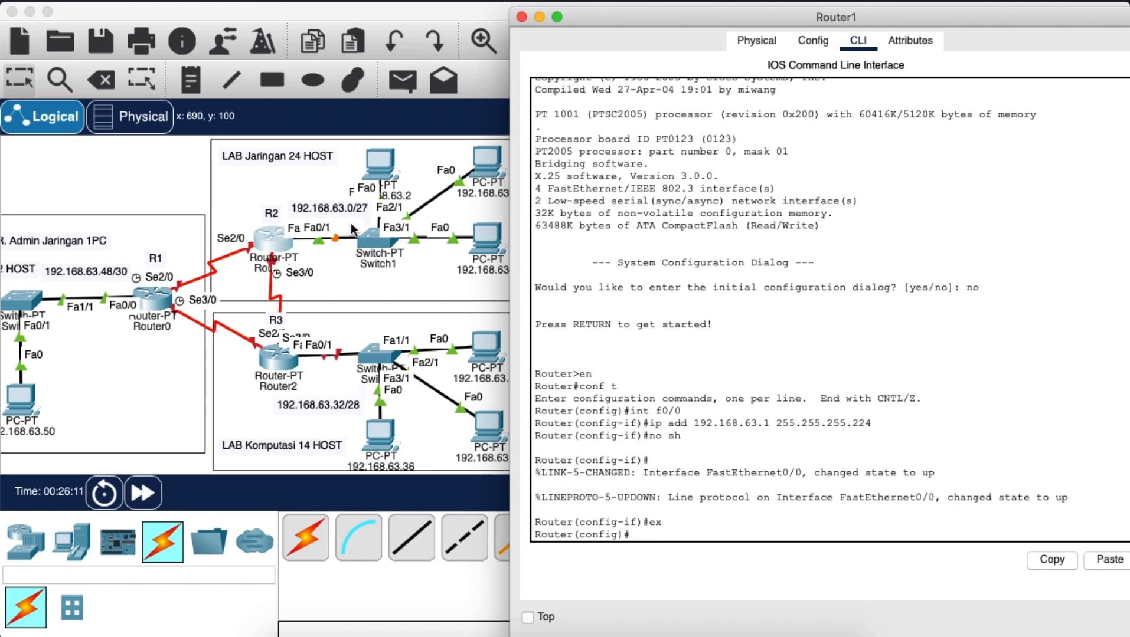
Step: Assign IP address 10.10.10.2 with mask 255.255.255.0 to Router1's interface s2/0
type("in")
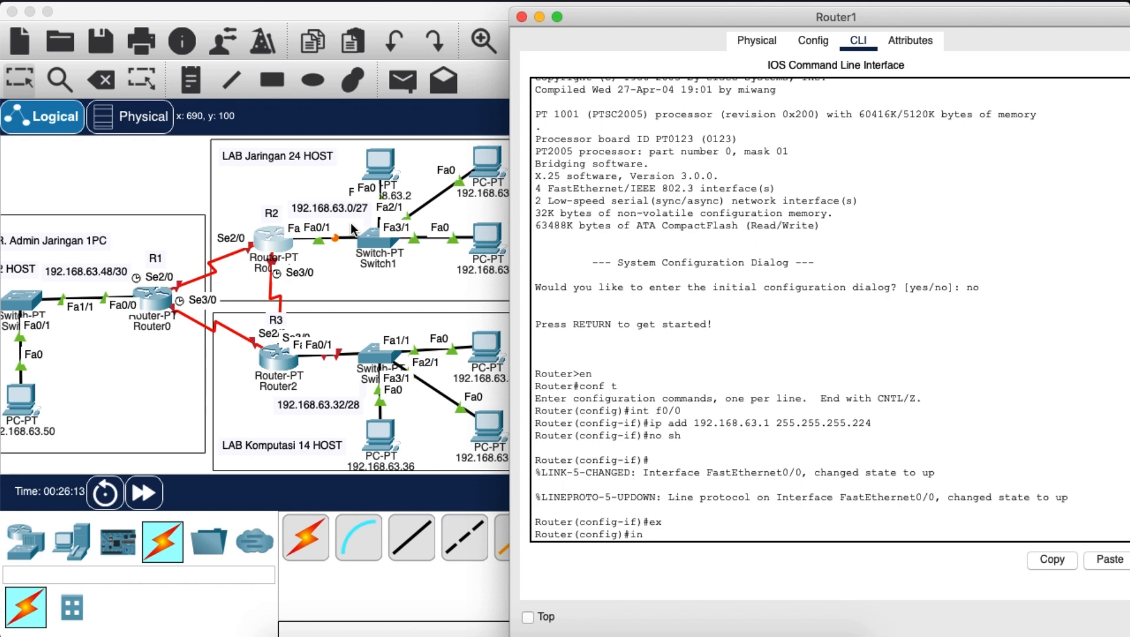
type("t s2/0")
key("Return")
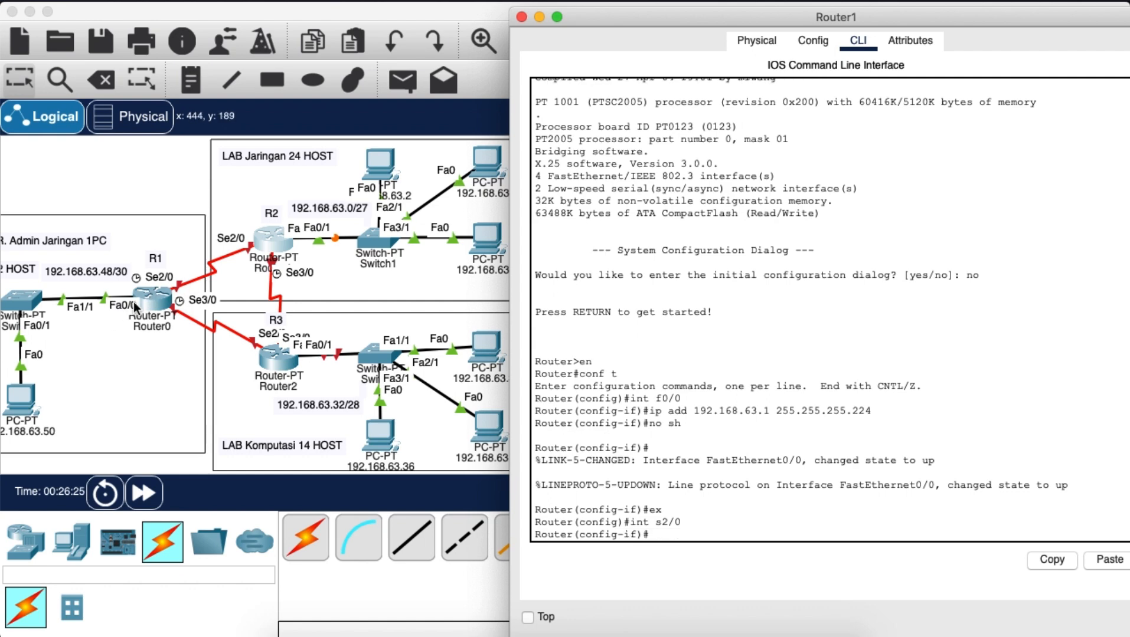
type("ip addres")
key("BackSpace")
key("BackSpace")
key("BackSpace")
key("BackSpace")
type("10")
type("0")
key("BackSpace")
type(".10.10")
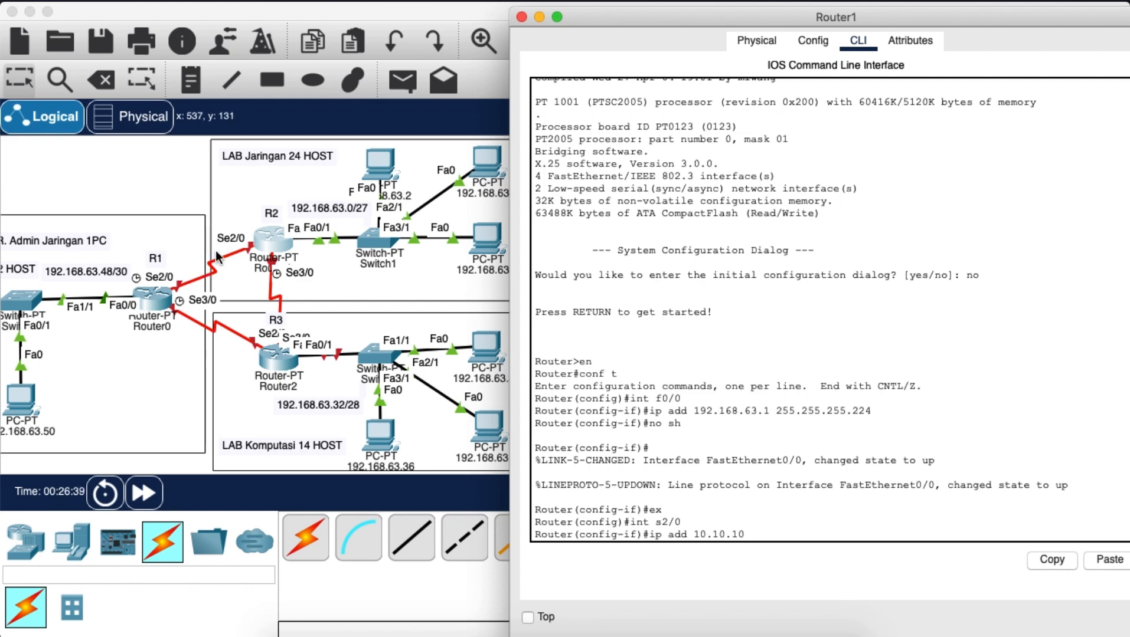
type(".2")
type("255.255.255")
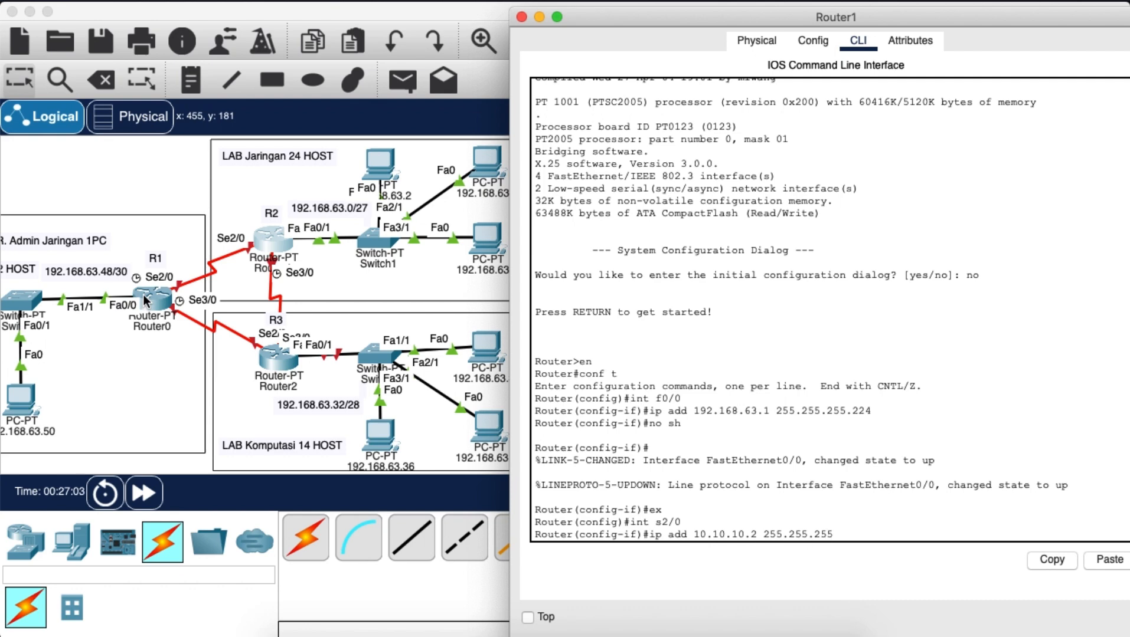
type(".0")
key("Return")
Step: Enable Router1's interface s2/0 with no sh and exit its interface configuration
type("no sh")
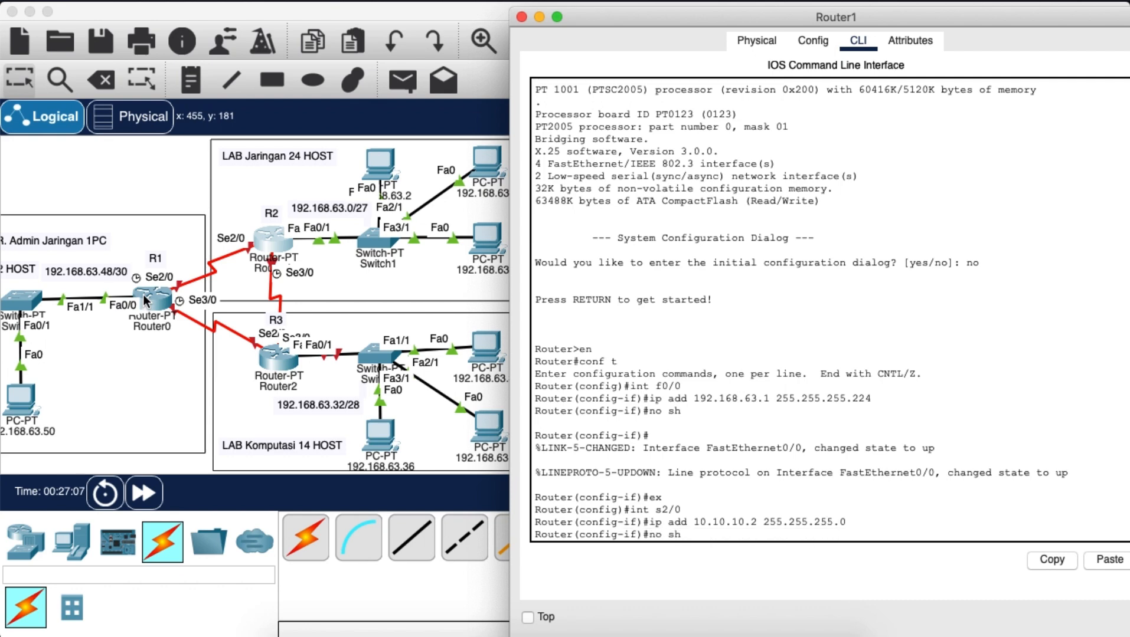
key("Return")
type("ex")
key("Return")
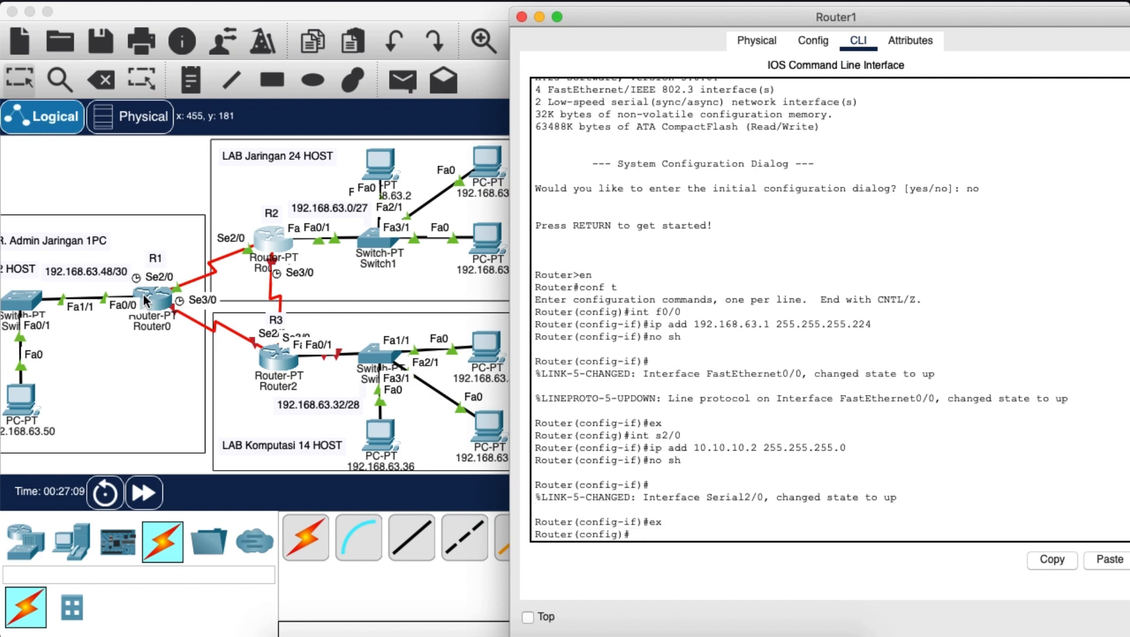
Step: Assign IP address 12.12.12.1 with mask 255.255.255.0 to Router1's interface s3/0
type("int")
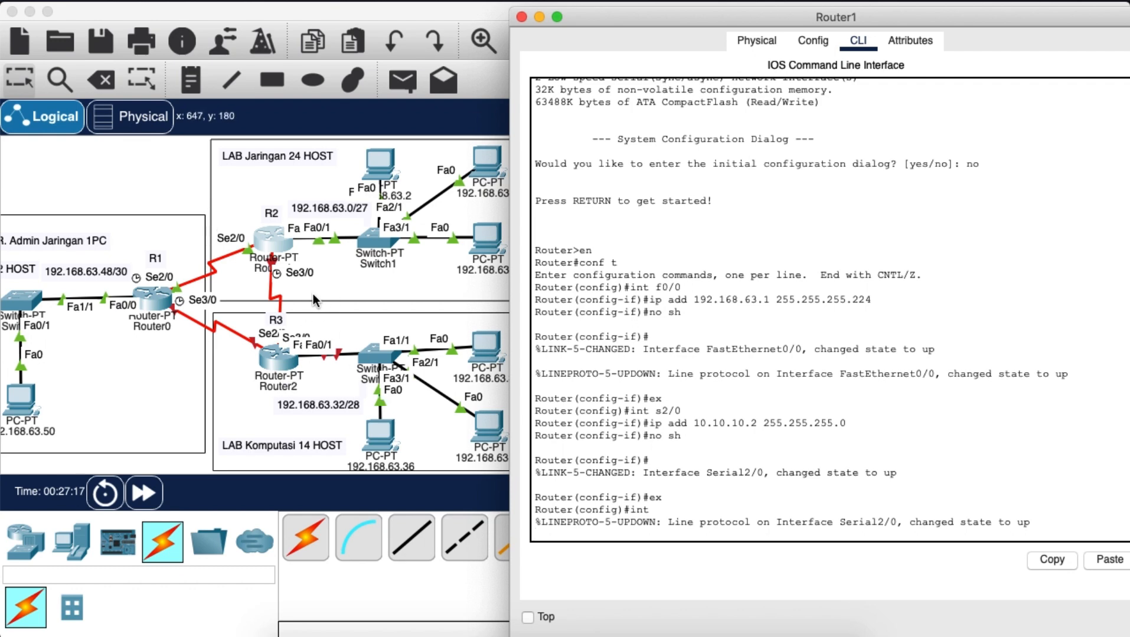
key("Return")
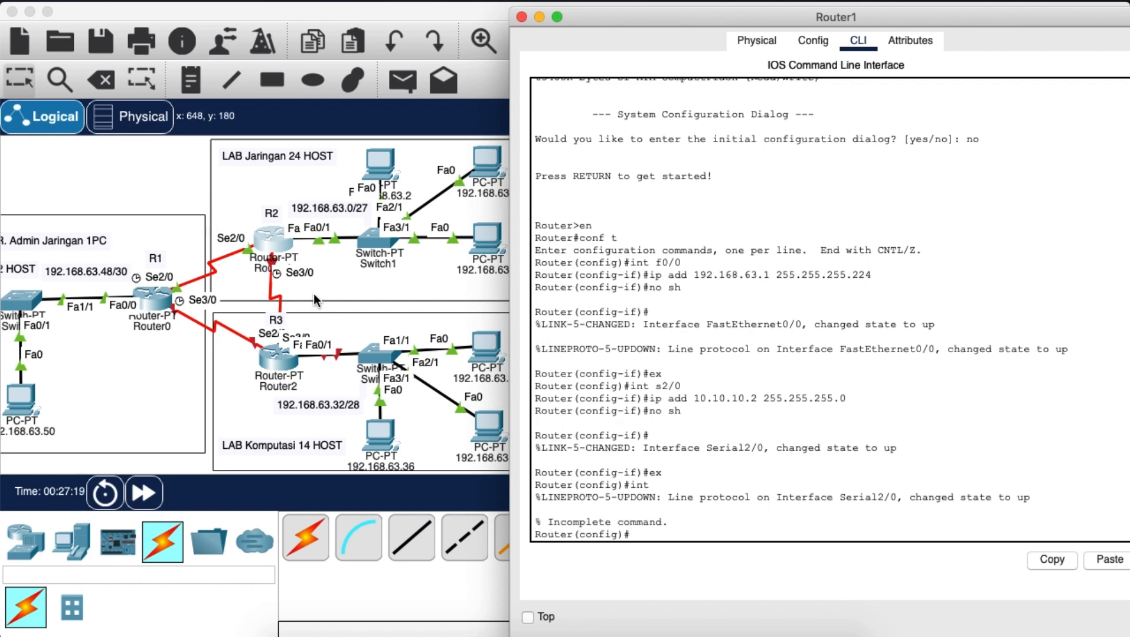
type("int s3/0")
key("Return")
type("ip")
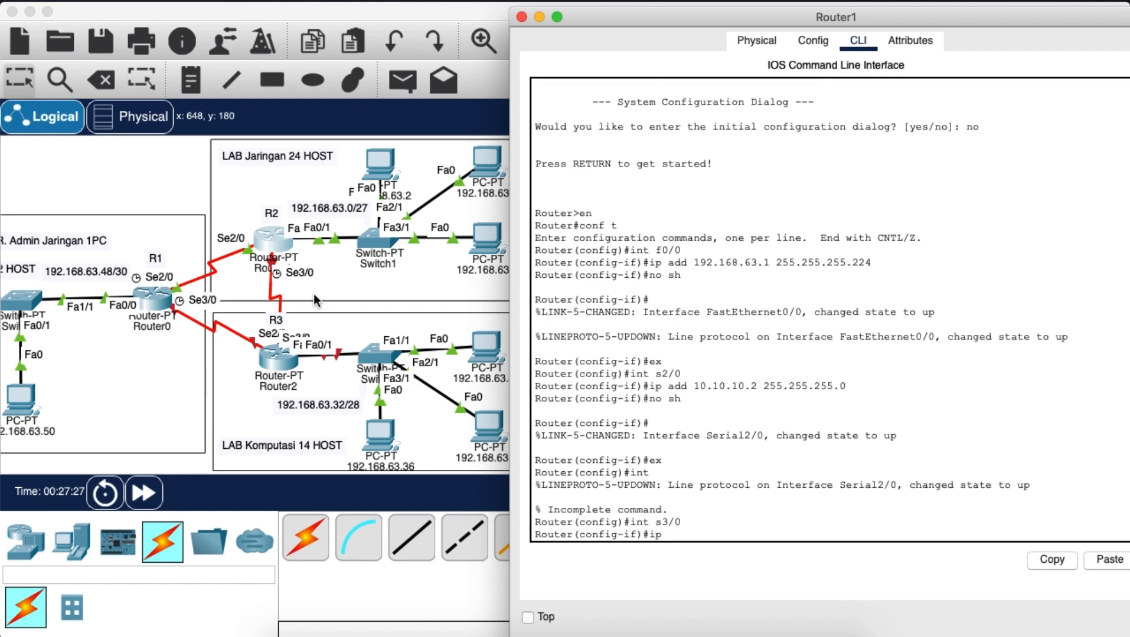
type(" add 12.12.12.1")
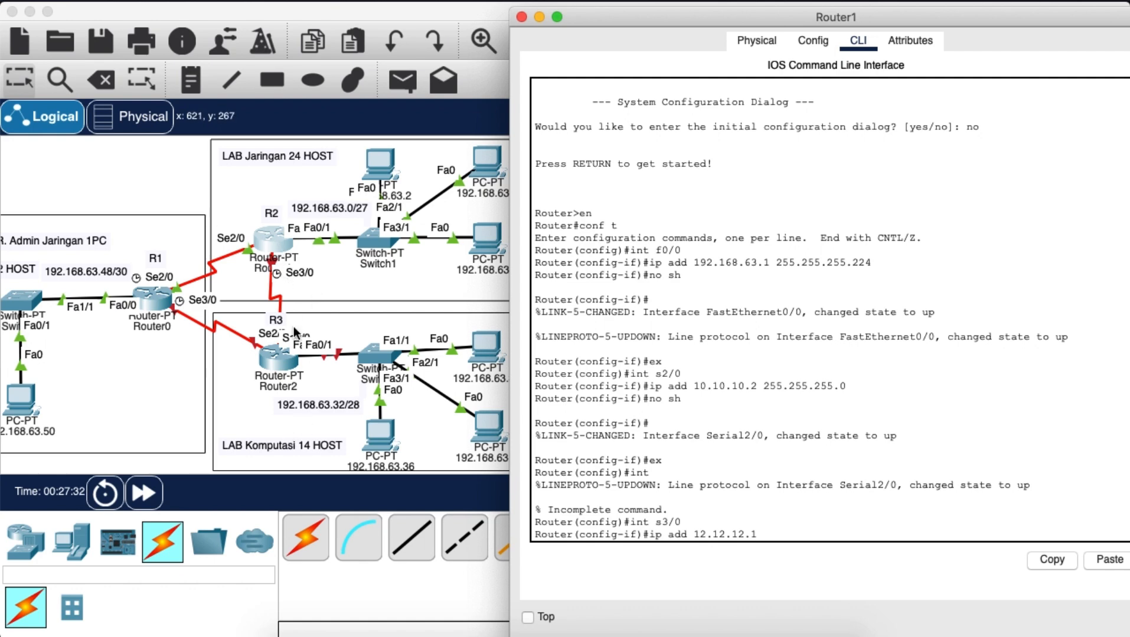
type(" 255")
key("BackSpace")
type(".255.255.0")
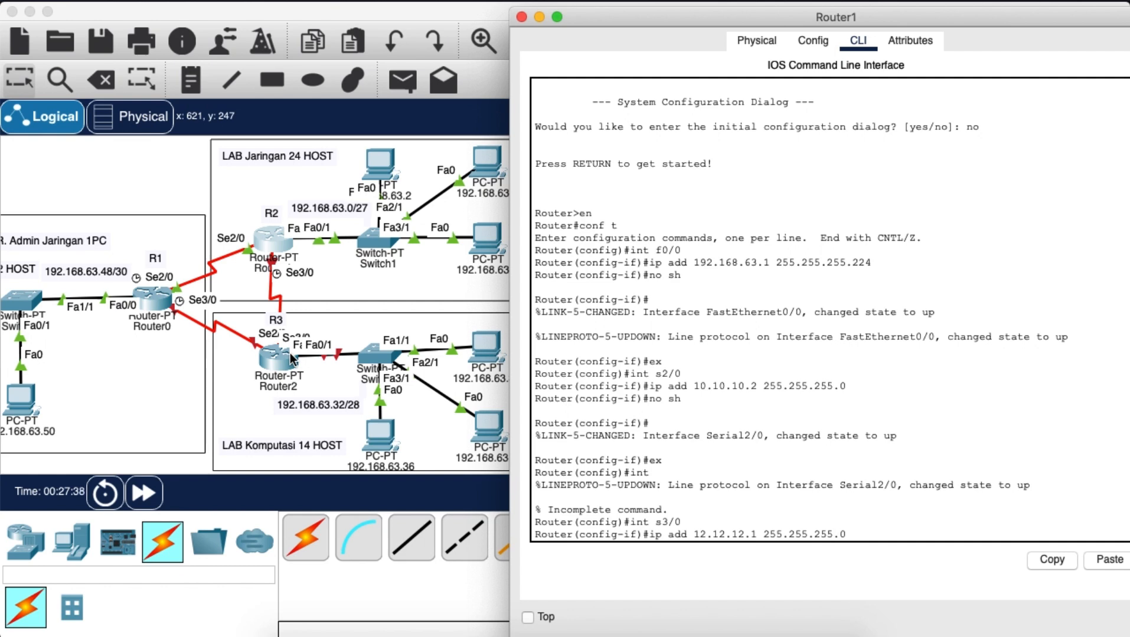
key("Return")
Step: Enable Router1's interface s3/0 with no sh and exit its interface configuration
type("no sh")
key("Return")
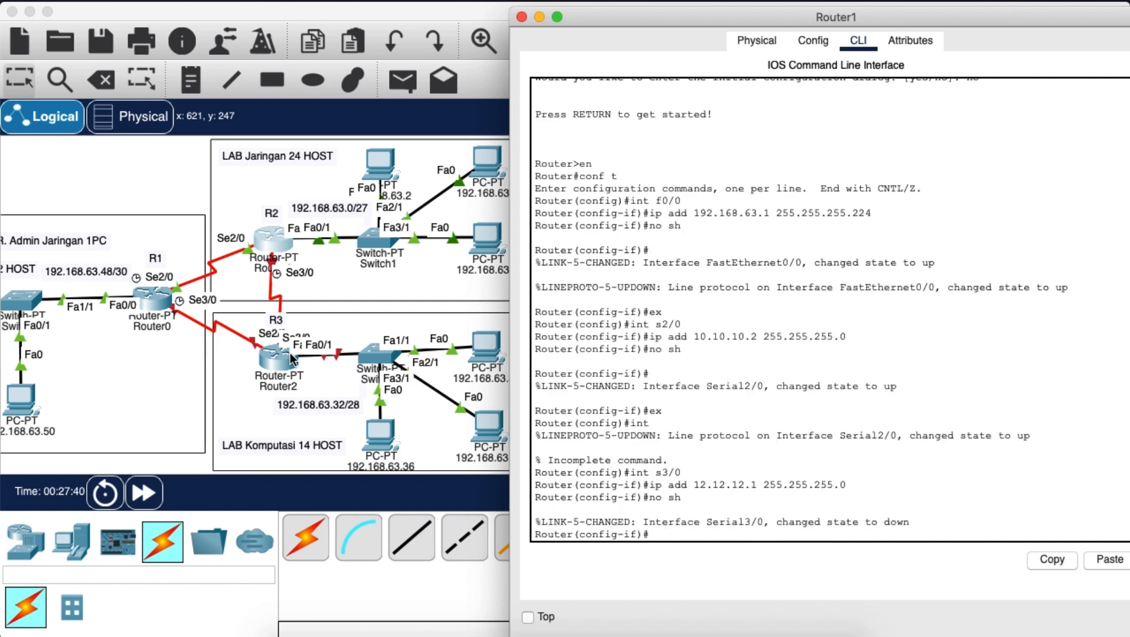
type("ex")
key("Return")
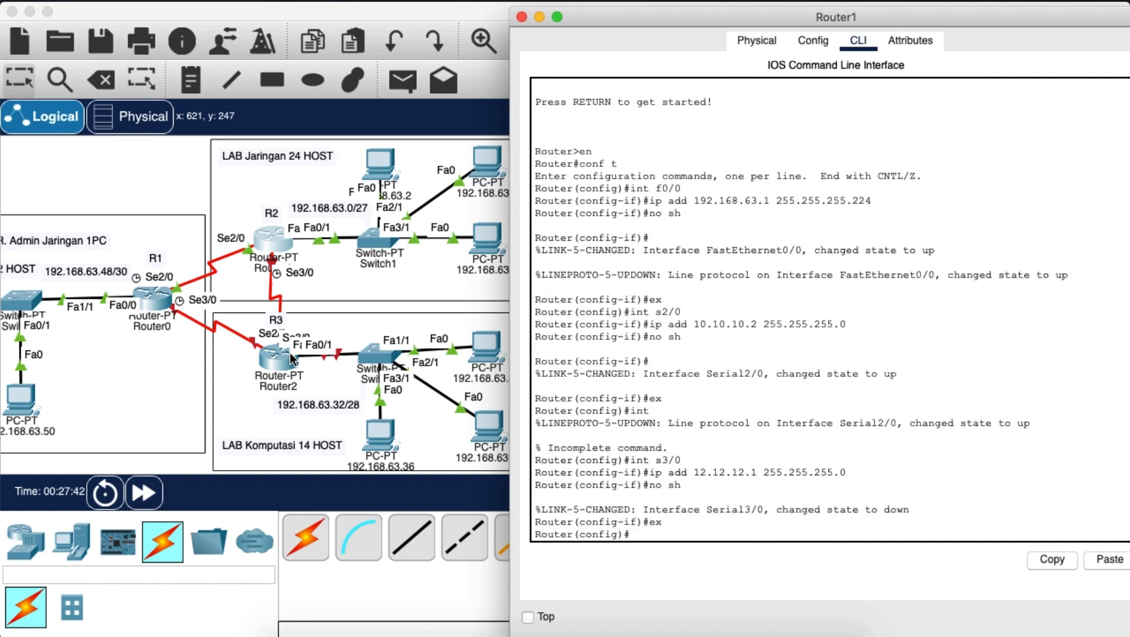
Step: Start EIGRP 100 routing on Router1 and disable automatic summarization with no auto-summary
type("router")
type("eigrp 100")
key("Return")
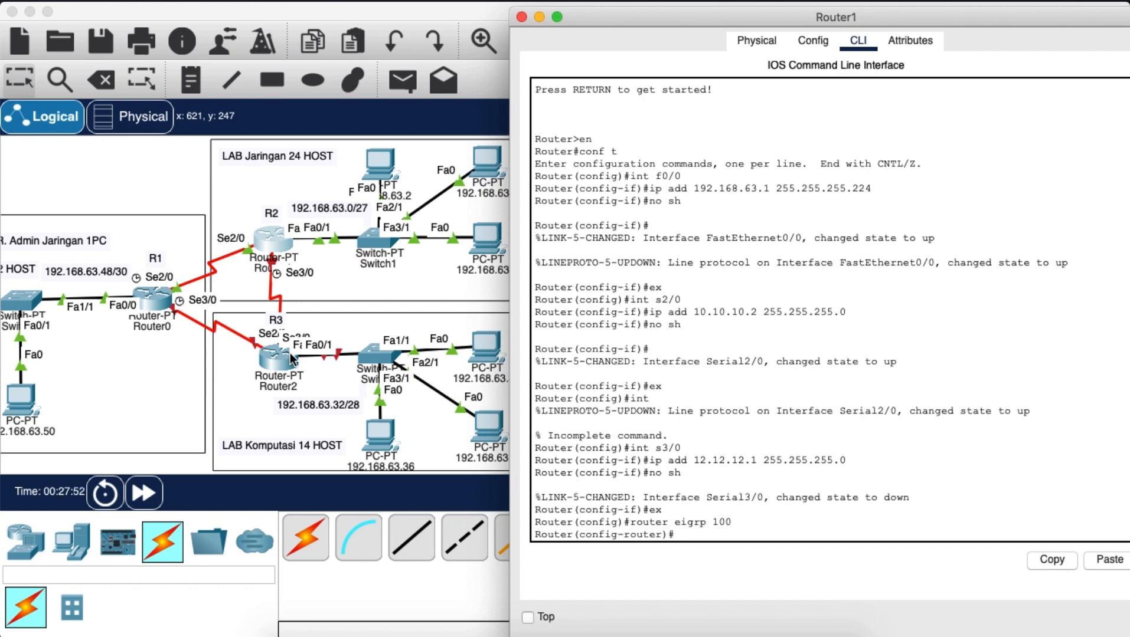
type("no auto-summary")
key("Return")
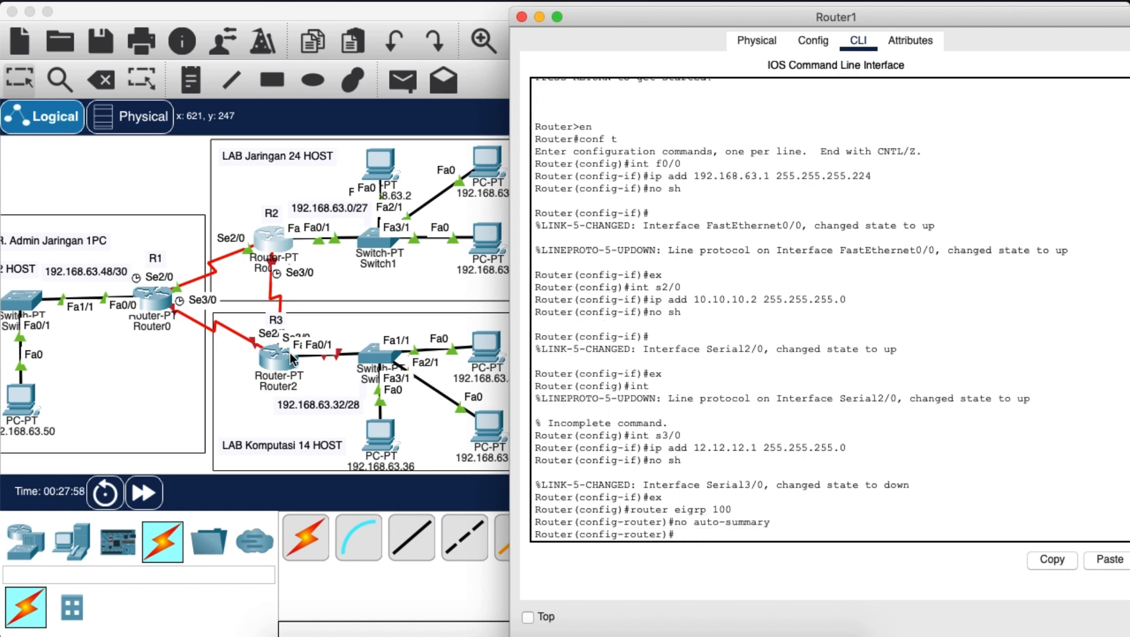
Step: Add networks 192.168.63.0 with wildcard 0.0.0.31 and 10.10.10.0 with wildcard 0.0.0.255 to Router1's EIGRP process
type("net")
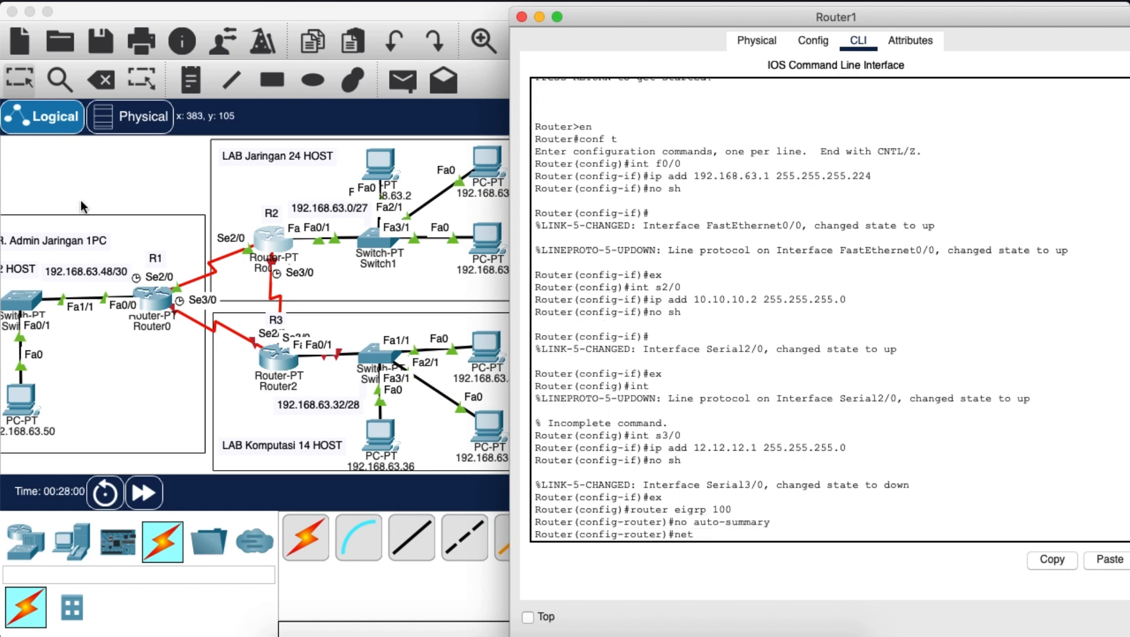
type(" 18")
type("92.1")
type("68.63")
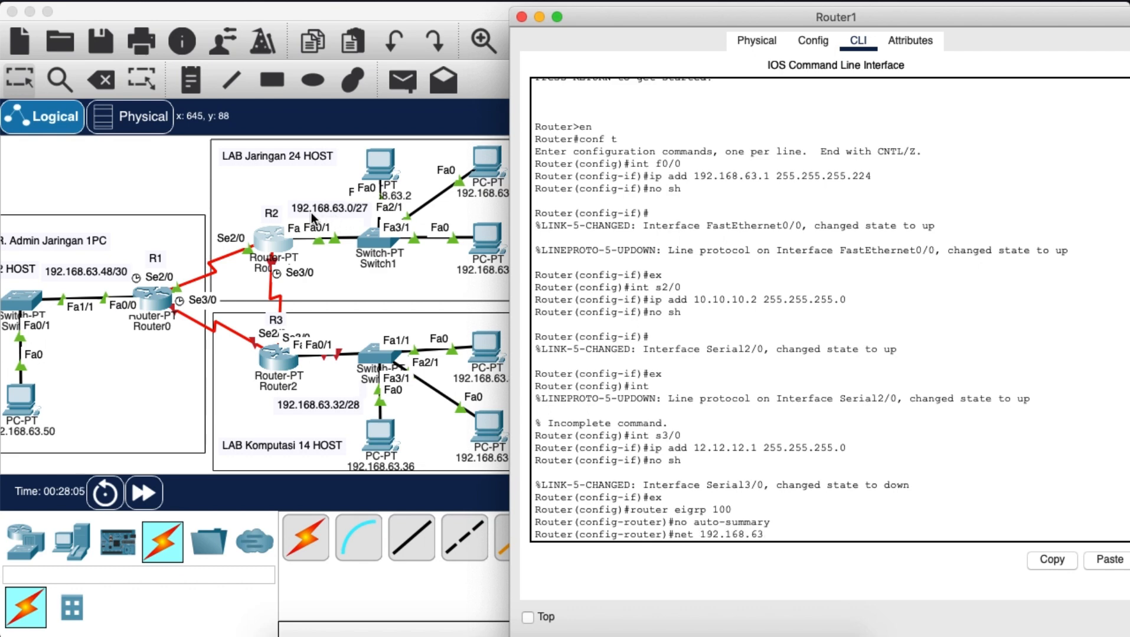
type(".0 0.0.0.")
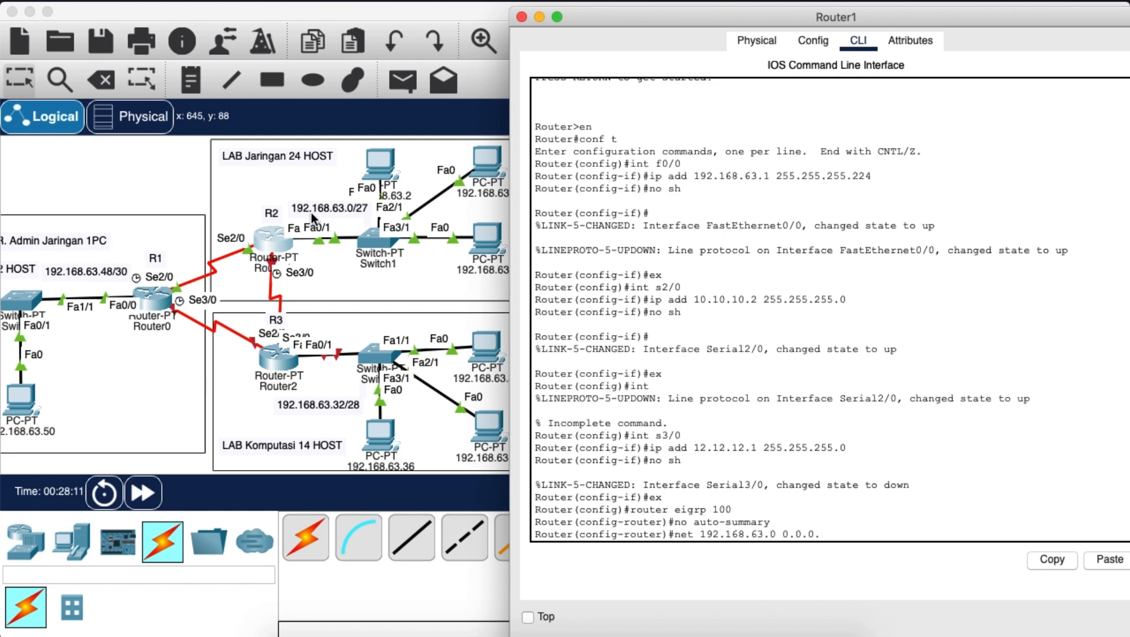
type("31")
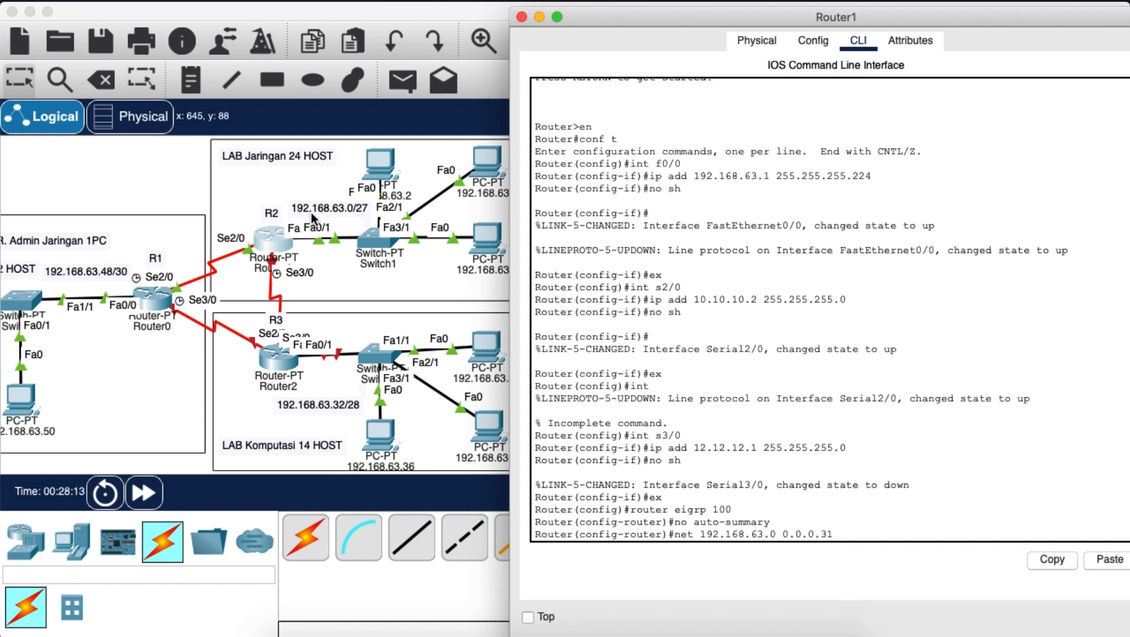
key("Return")
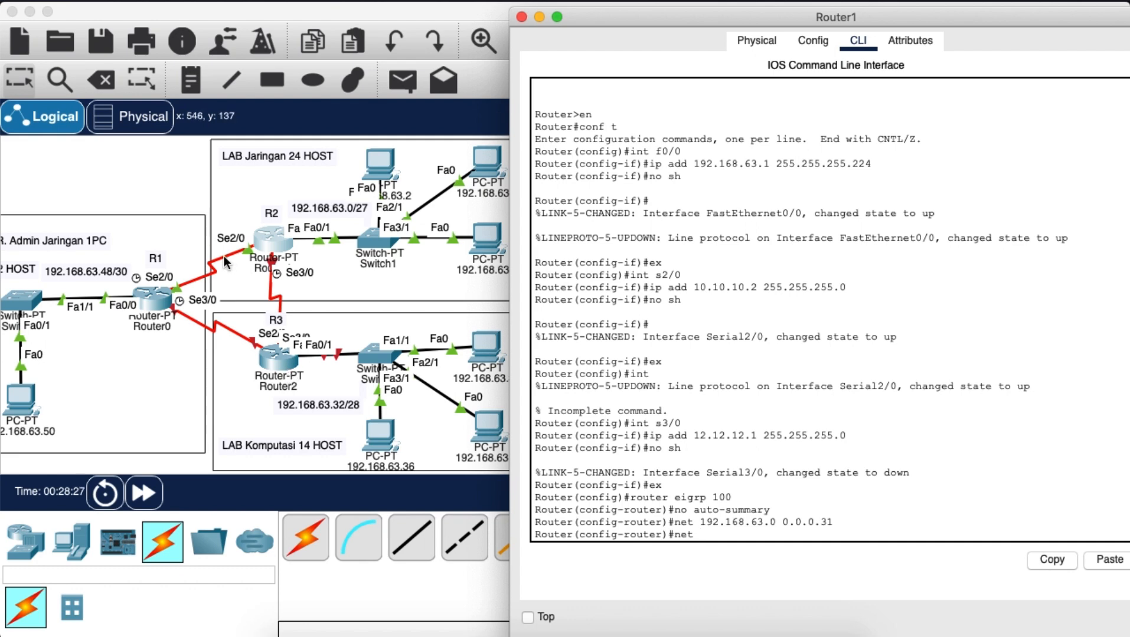
type("10.10.10.0 0.0.0.255")
key("Return")
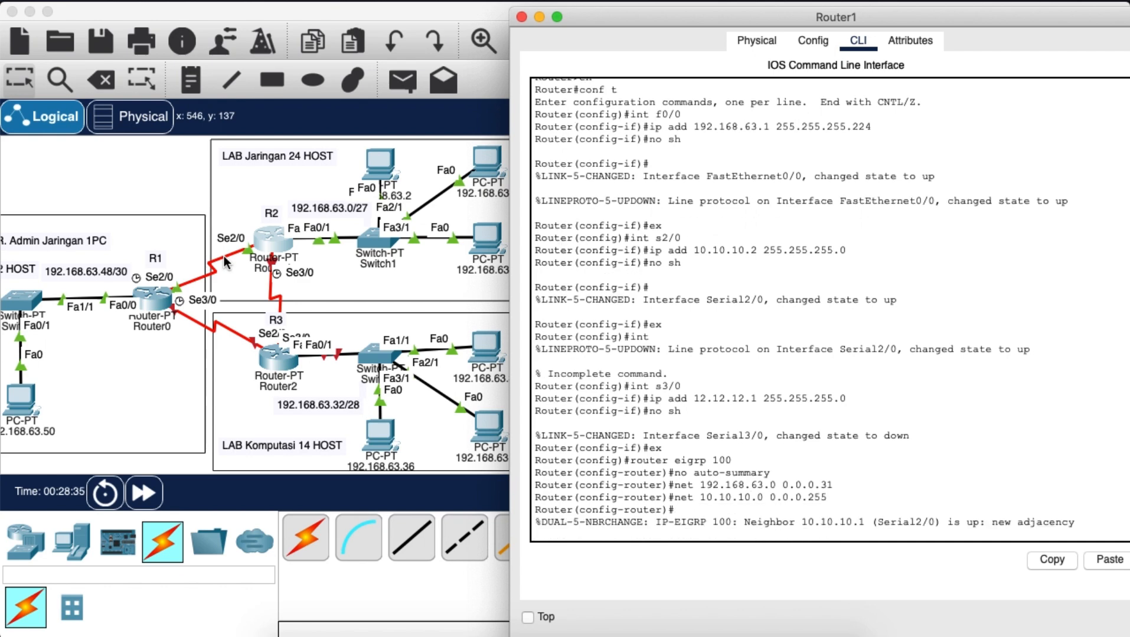
Step: Reuse the previous network command to add 12.12.12.0 with wildcard 0.0.0.255 to Router1's EIGRP process
key("Up")
key("Left")
key("Left")
key("Left")
key("Left")
key("Left")
key("Left")
key("Left")
key("Left")
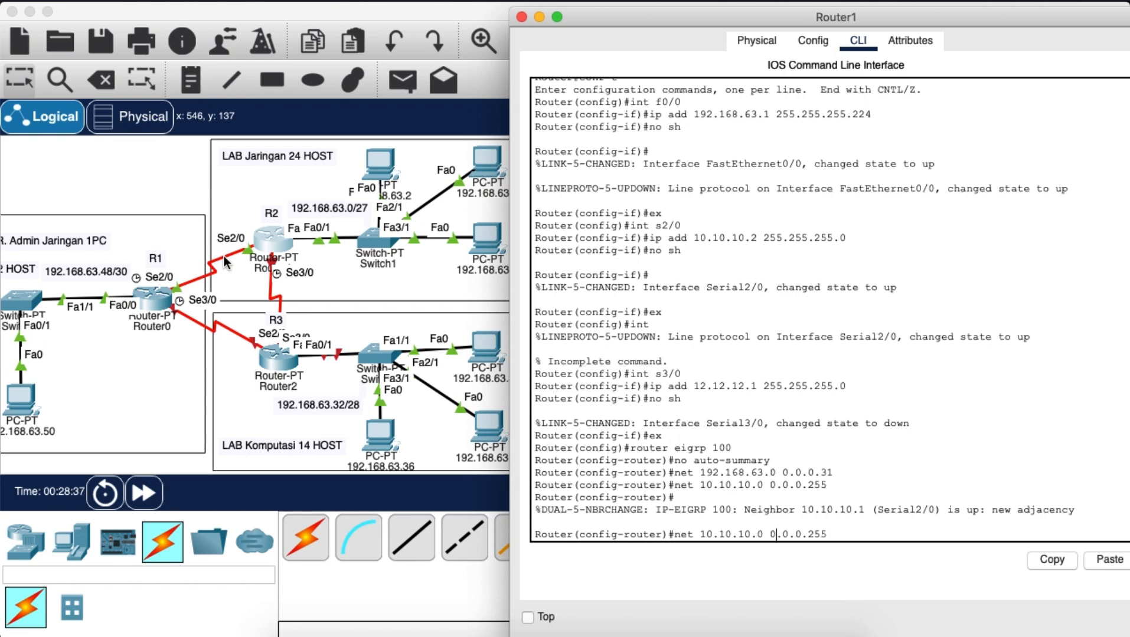
key("Left")
key("Left")
key("Left")
key("Left")
key("BackSpace")
key("BackSpace")
key("BackSpace")
key("BackSpace")
key("BackSpace")
key("BackSpace")
key("BackSpace")
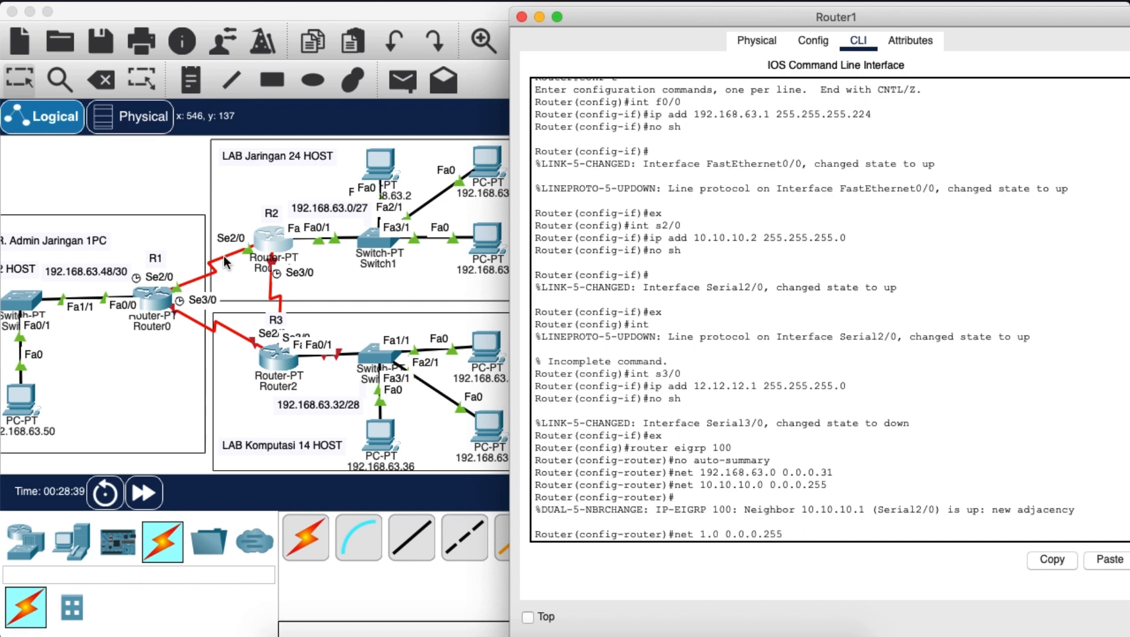
type("2.12.12")
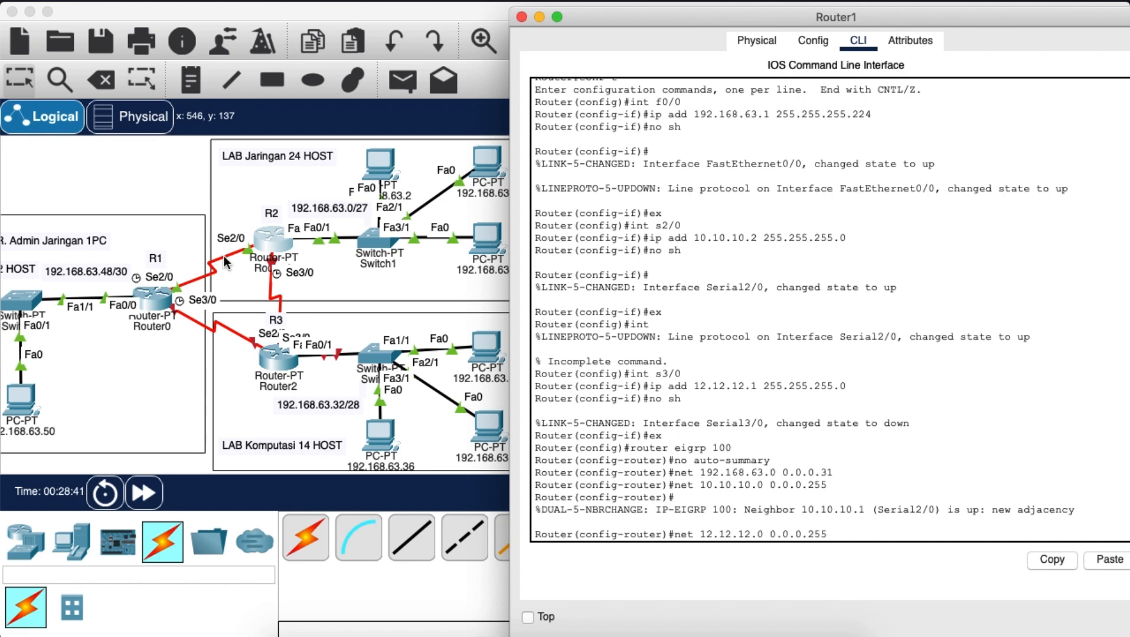
key("Return")
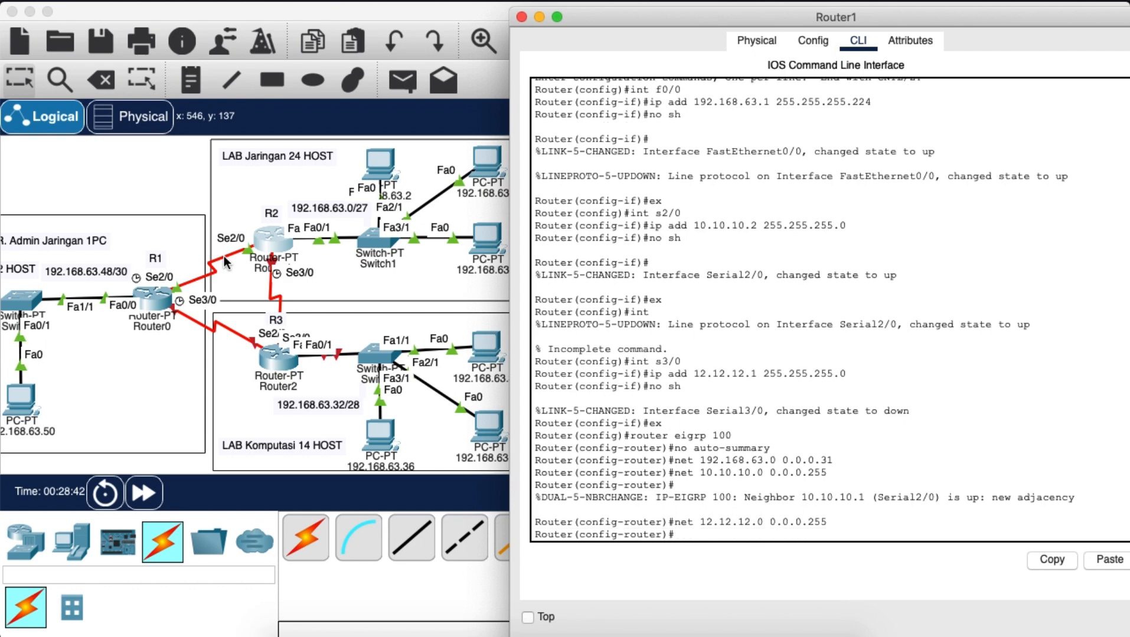
Step: Exit router configuration on Router1 and close its window
type("ex")
key("Return")
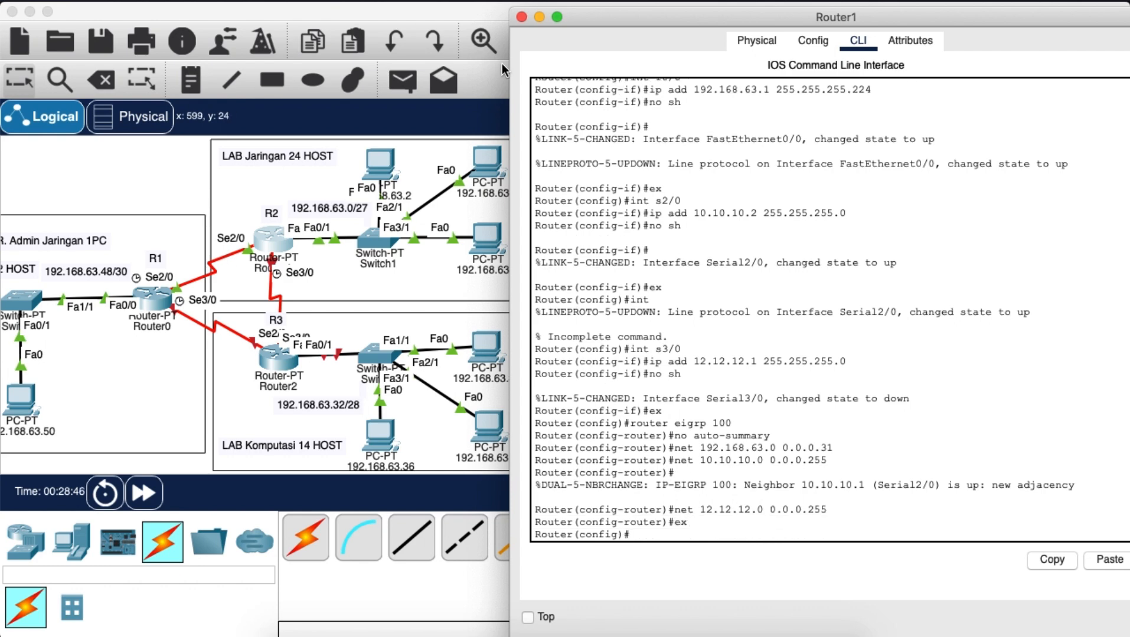
left_click(521, 17)
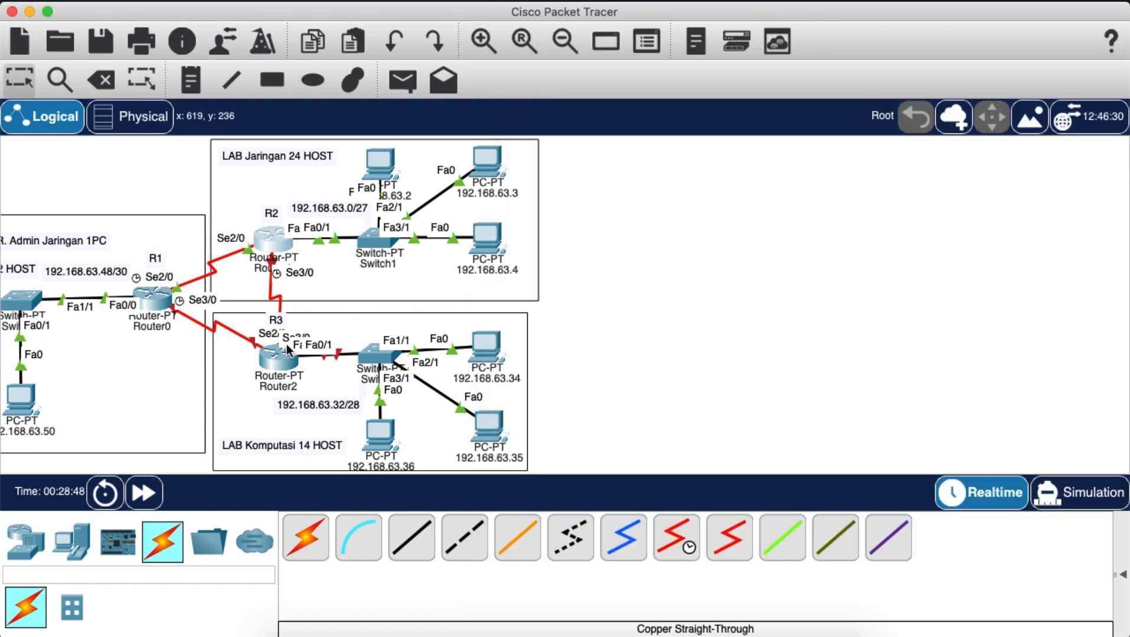
Step: Open Router2's command line and move its window so the router links in the topology stay visible
left_click(286, 352)
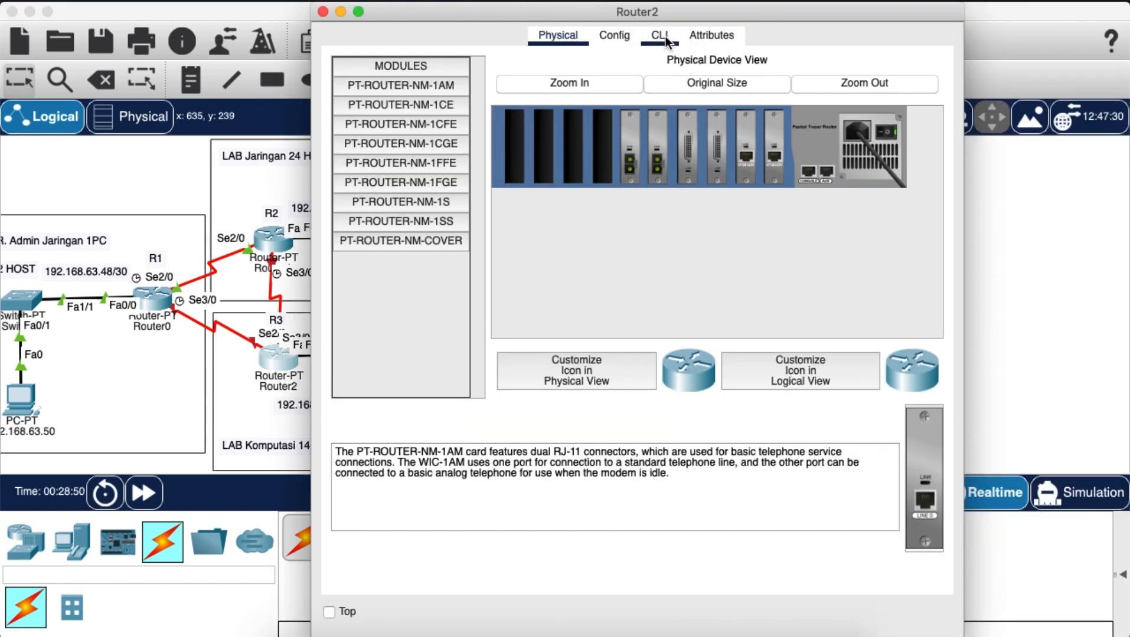
left_click(666, 39)
left_click_drag(676, 12, 742, 12)
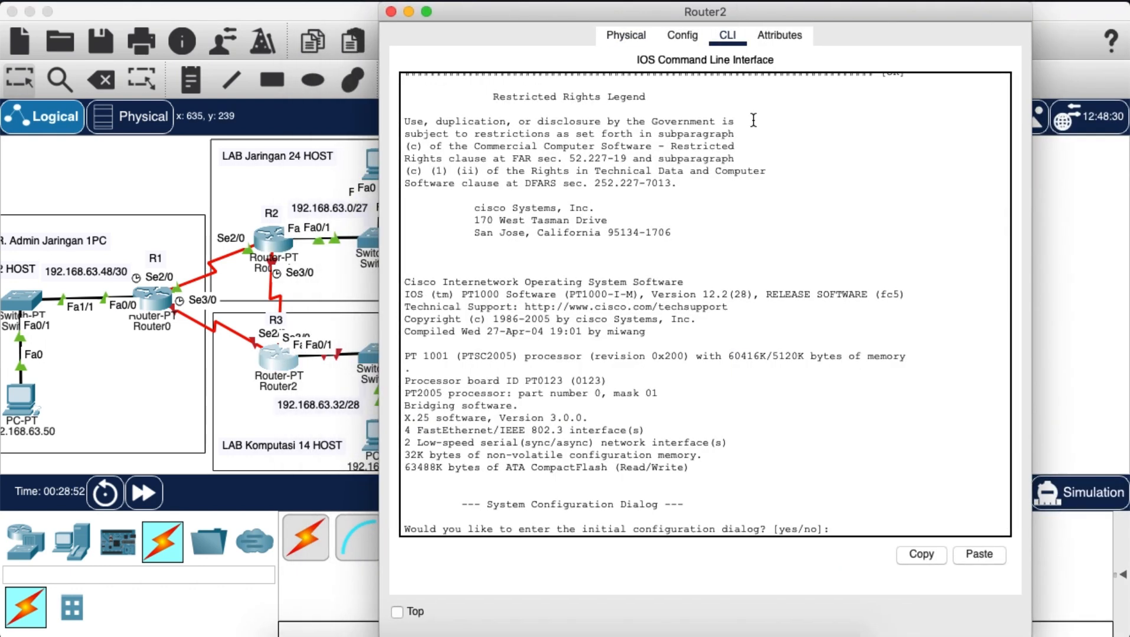
Step: Decline Router2's initial configuration dialog and enter global configuration mode with en and conf t
type("no")
key("Return")
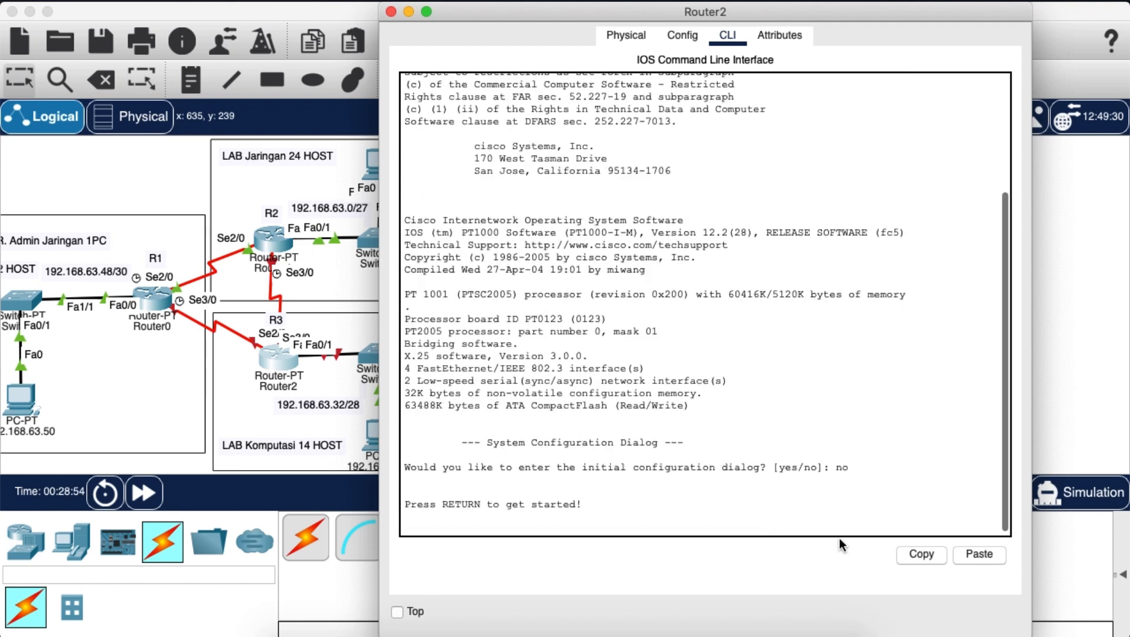
key("Return")
type("en\\")
key("BackSpace")
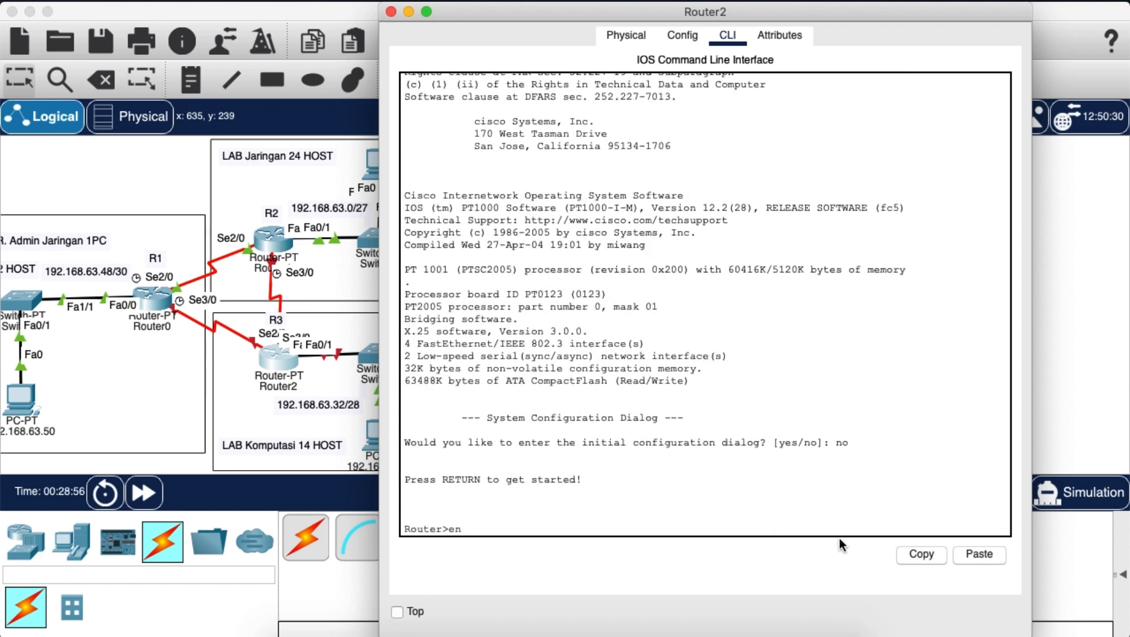
key("Return")
type("conf ")
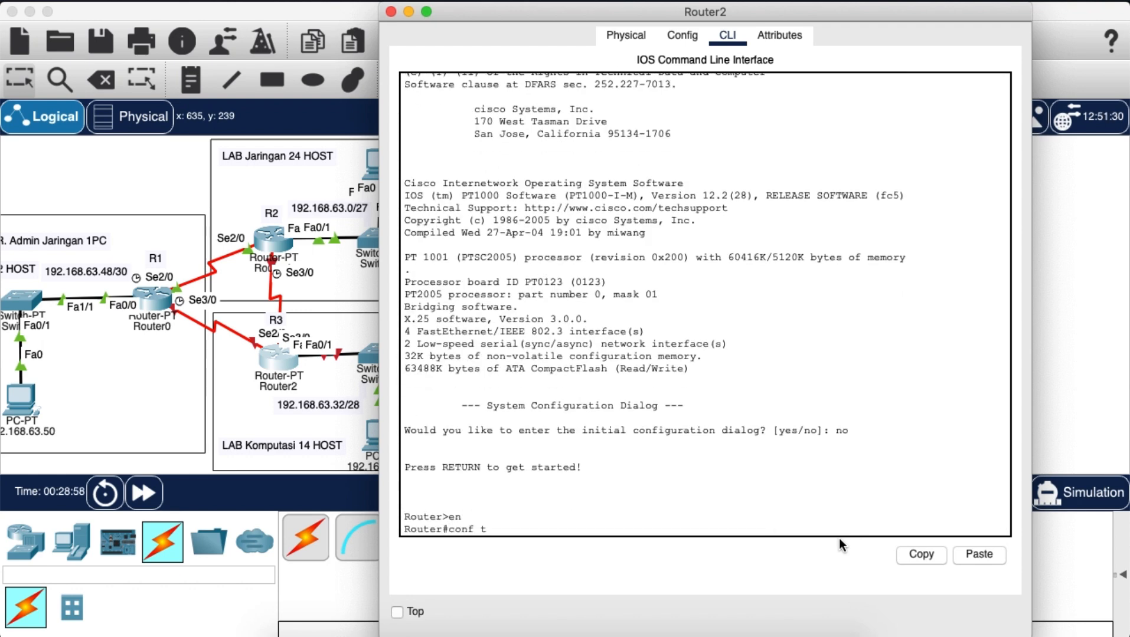
type("t")
key("Return")
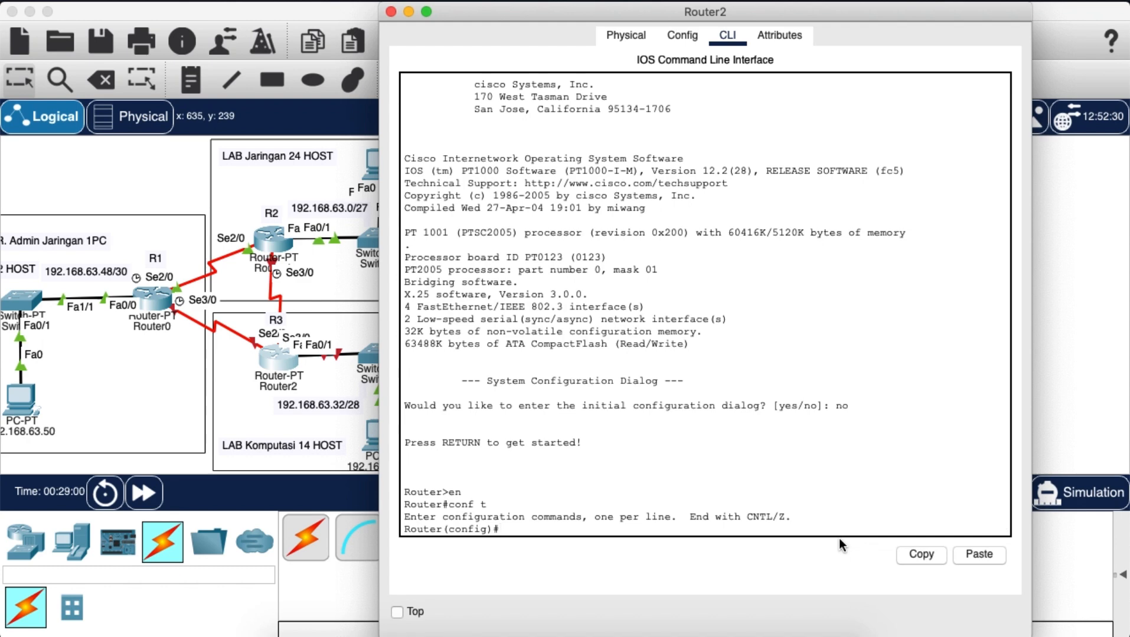
Step: Assign 192.168.63.33 with mask 255.255.255.240 to Router2's f0/0 interface, enable it with no sh and exit interface configuration
type("int f0/0")
key("Return")
type("ip")
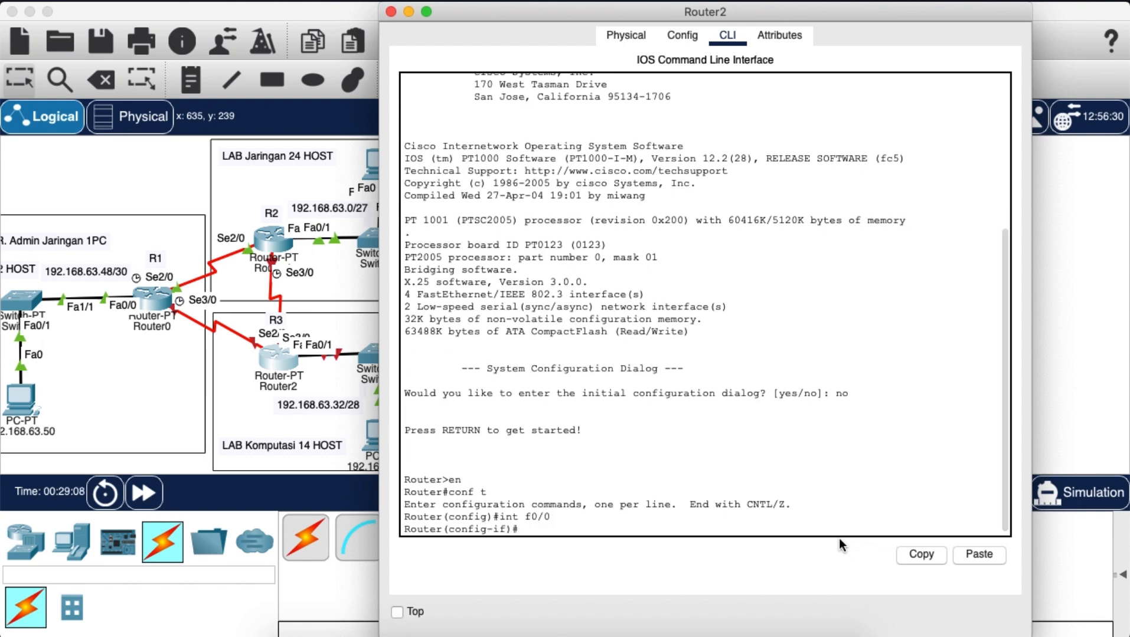
type(" add")
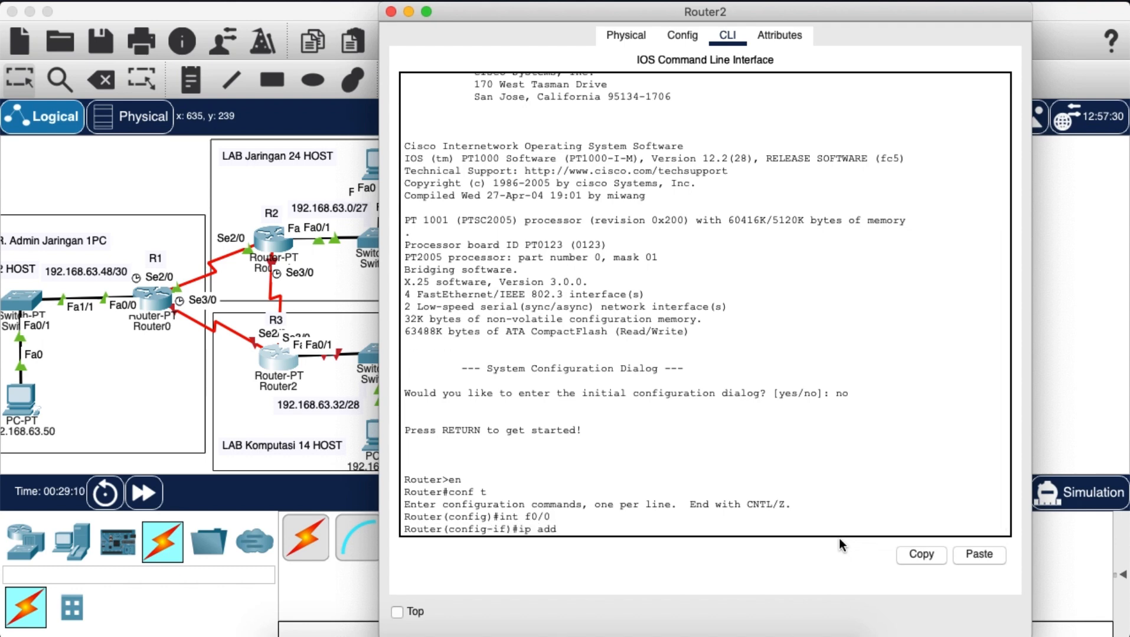
type(" 192.168.63.33 255.255.255.2")
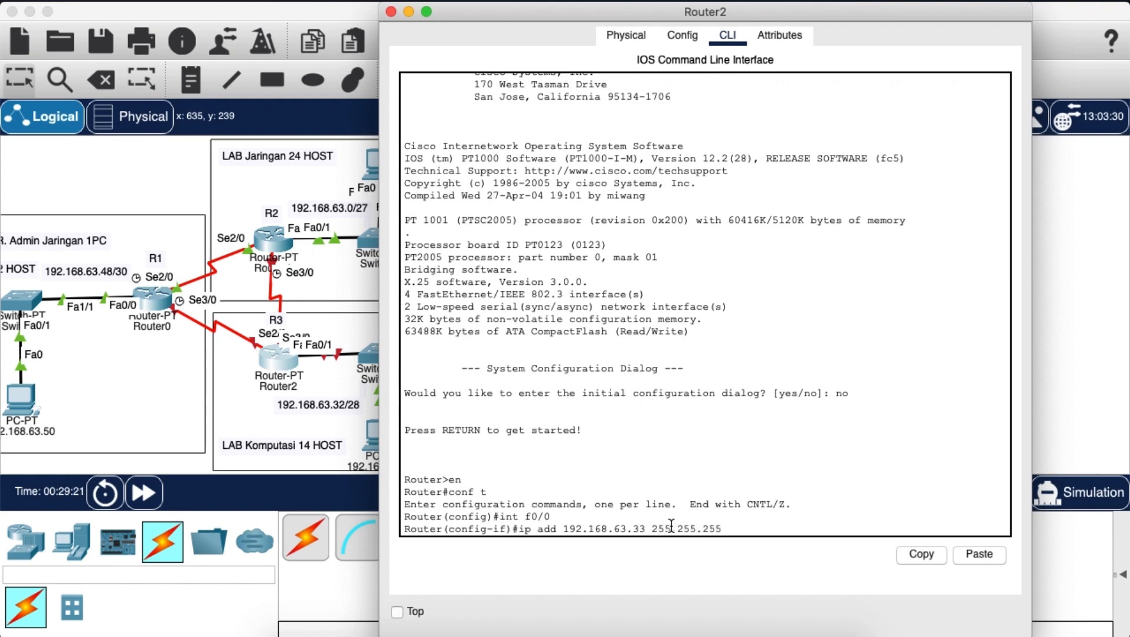
type("40")
key("Return")
type("no sh")
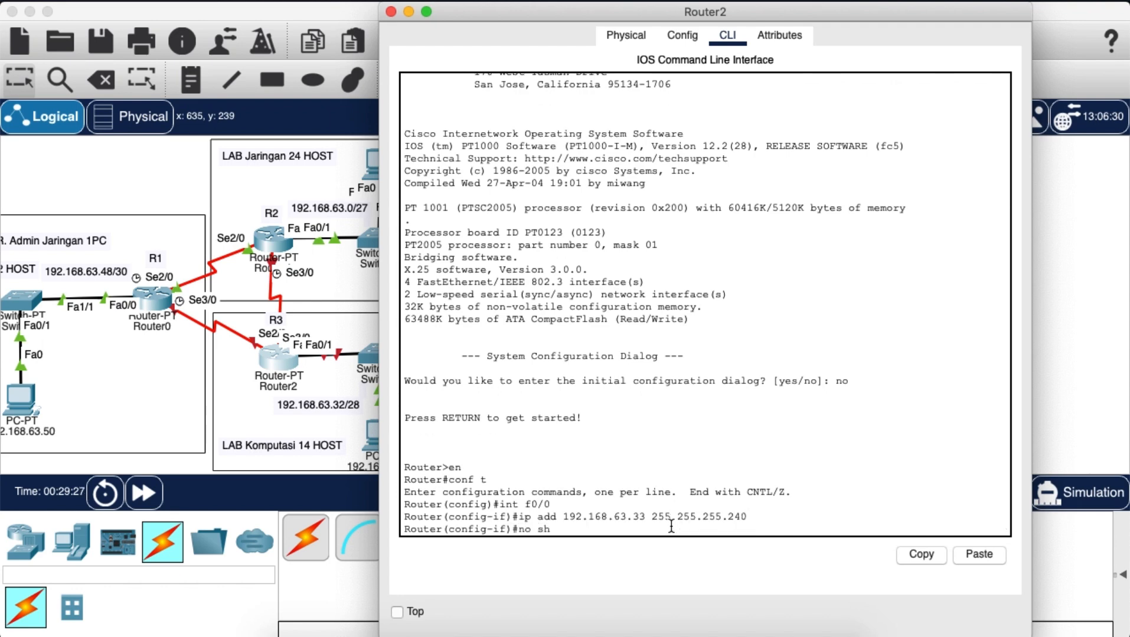
key("Return")
type("ex")
key("Return")
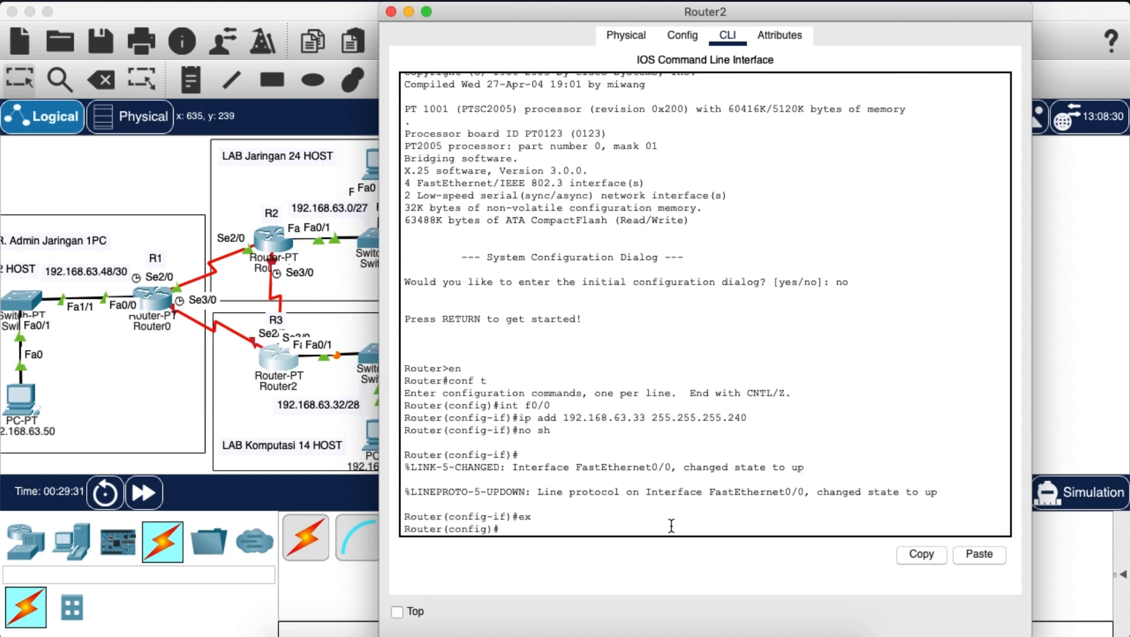
Step: Assign 11.11.11.2 with mask 255.255.255.0 to Router2's s2/0 interface, enable it with no sh and exit interface configuration
type("int s")
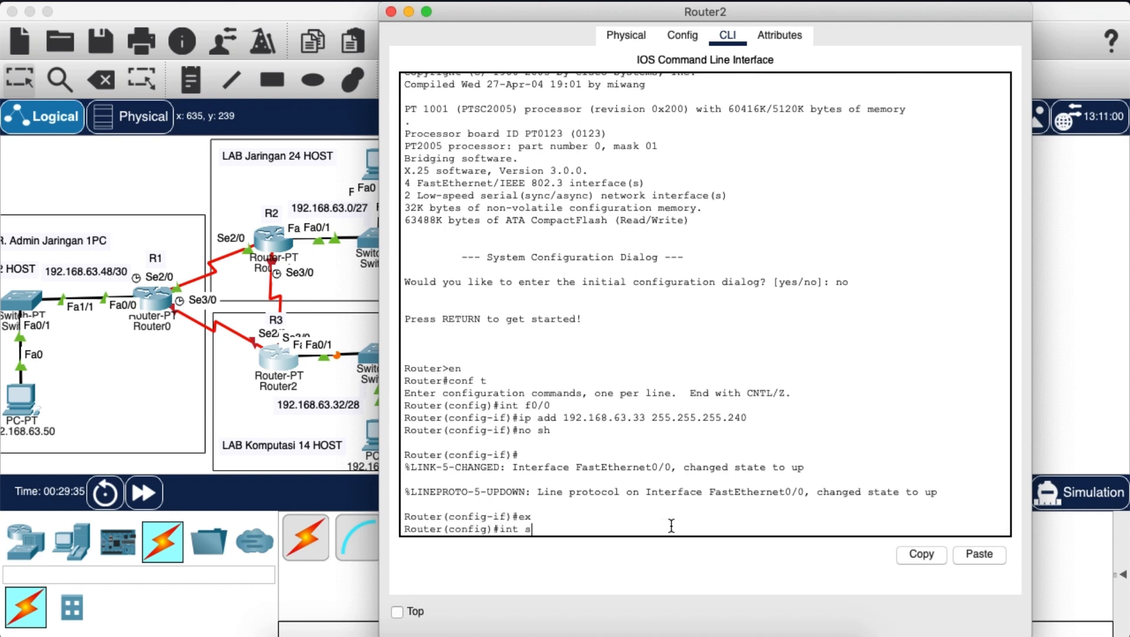
type("2/0")
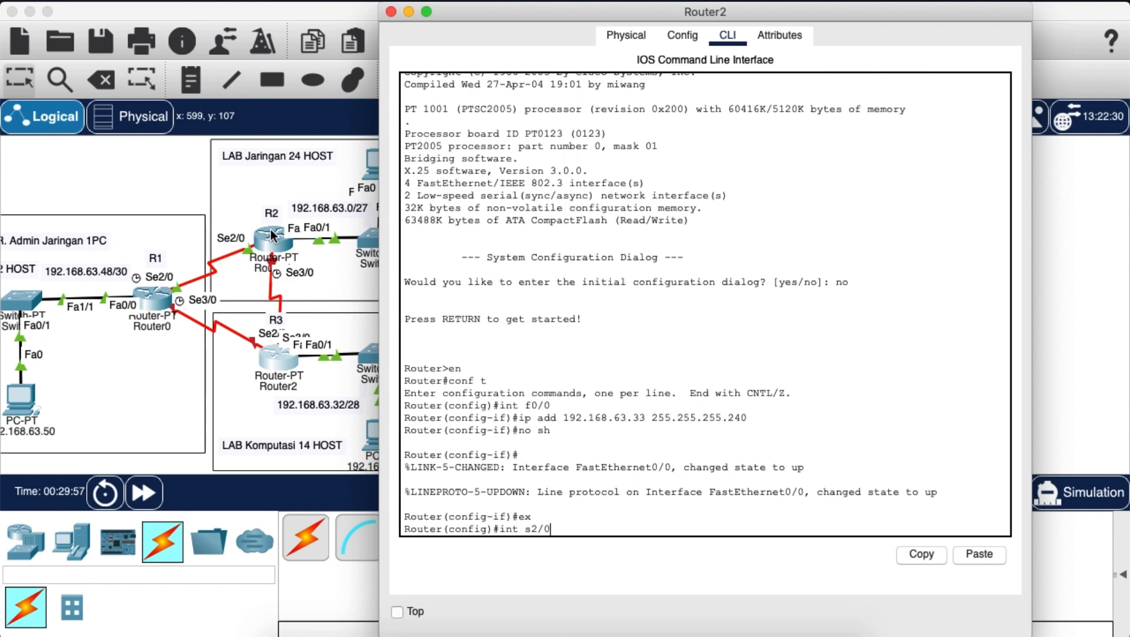
key("Return")
type("ip add")
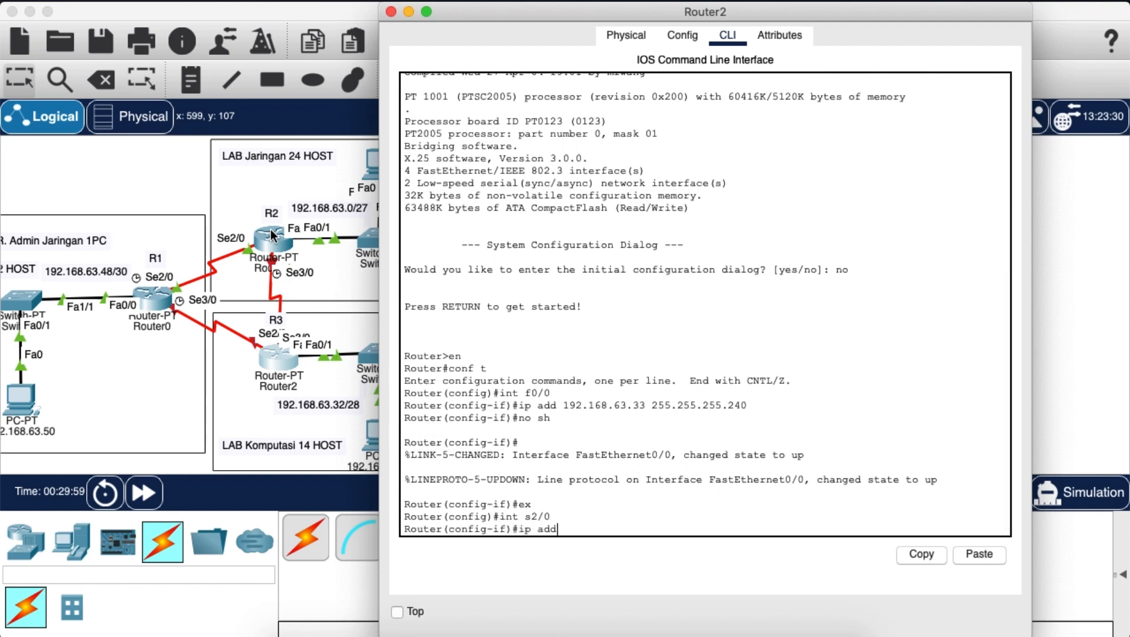
type(" 11.11.11")
type(".")
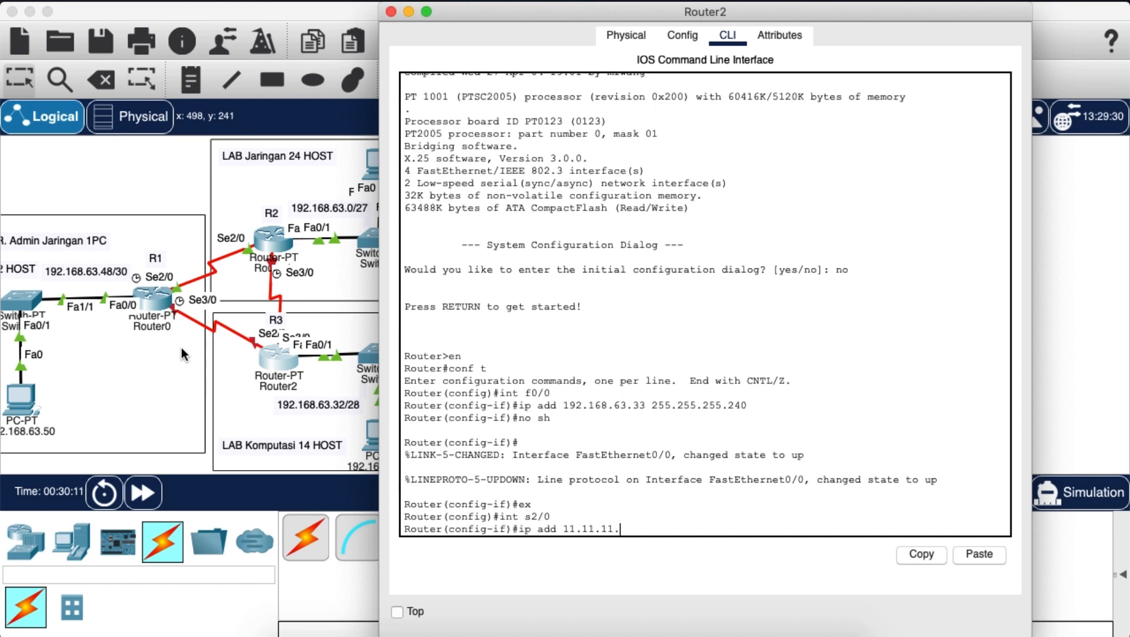
type("2")
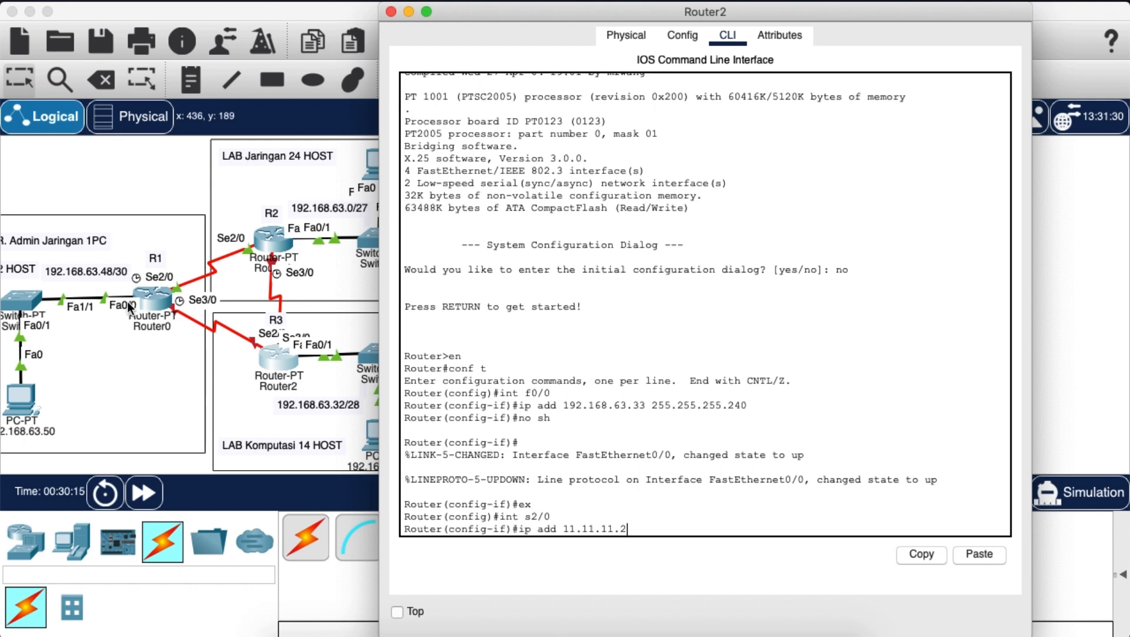
type(" 255.255.255.0")
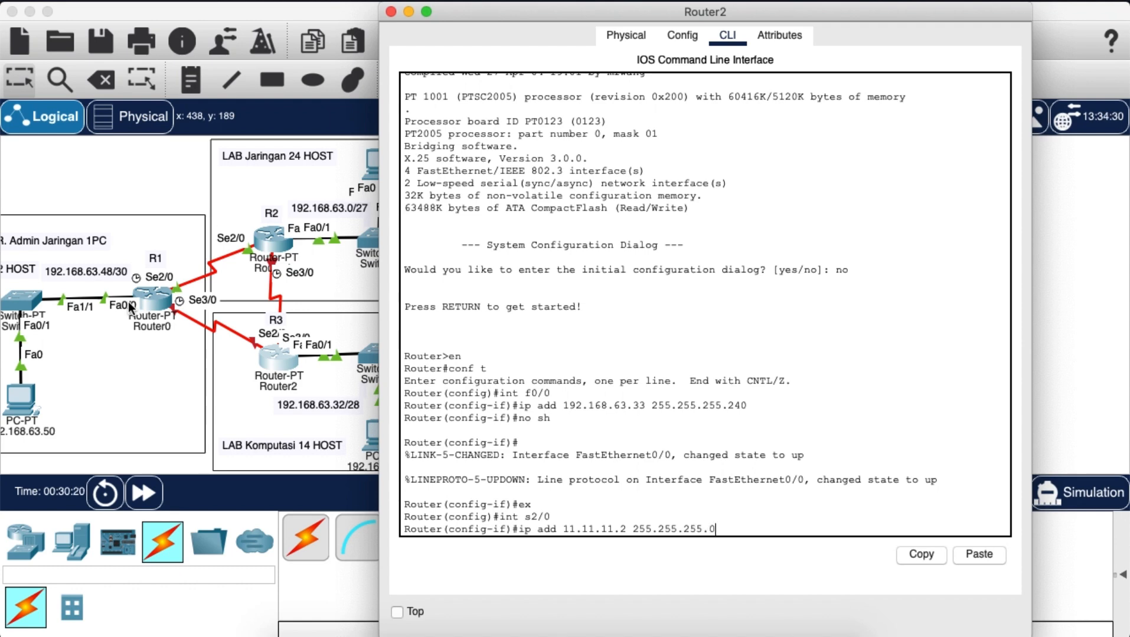
key("Return")
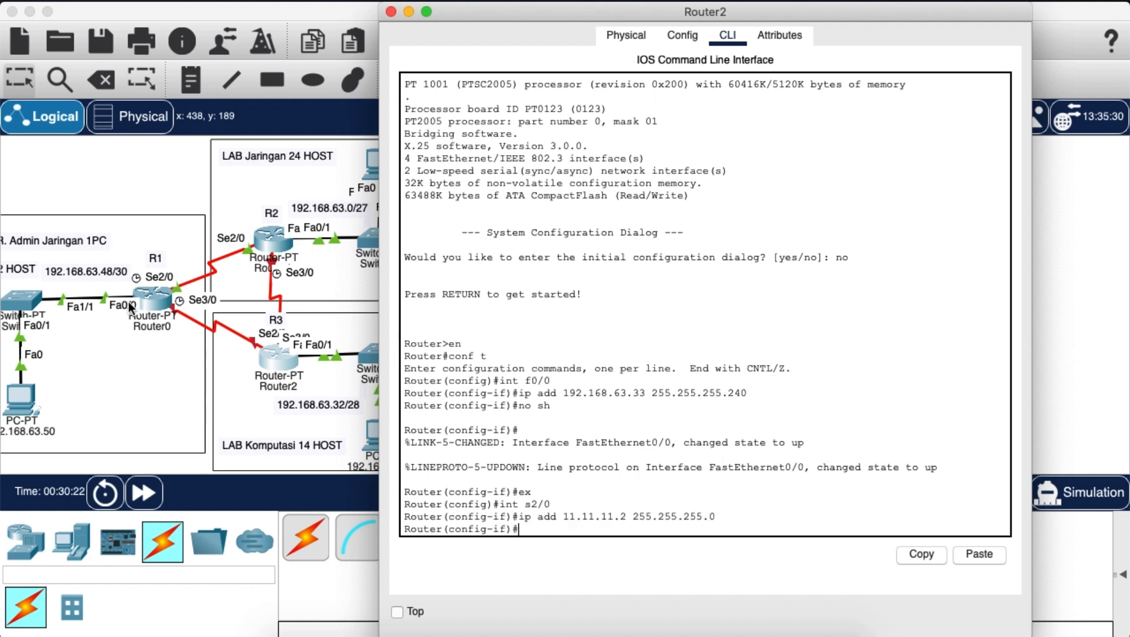
type("no sh")
key("Return")
type("ex")
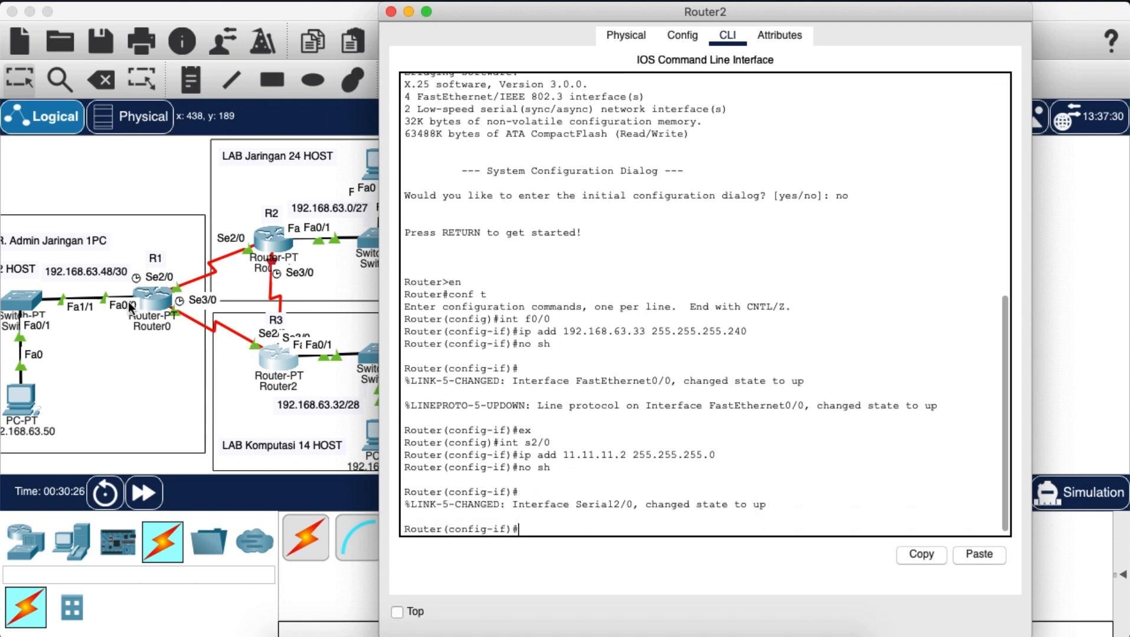
key("Return")
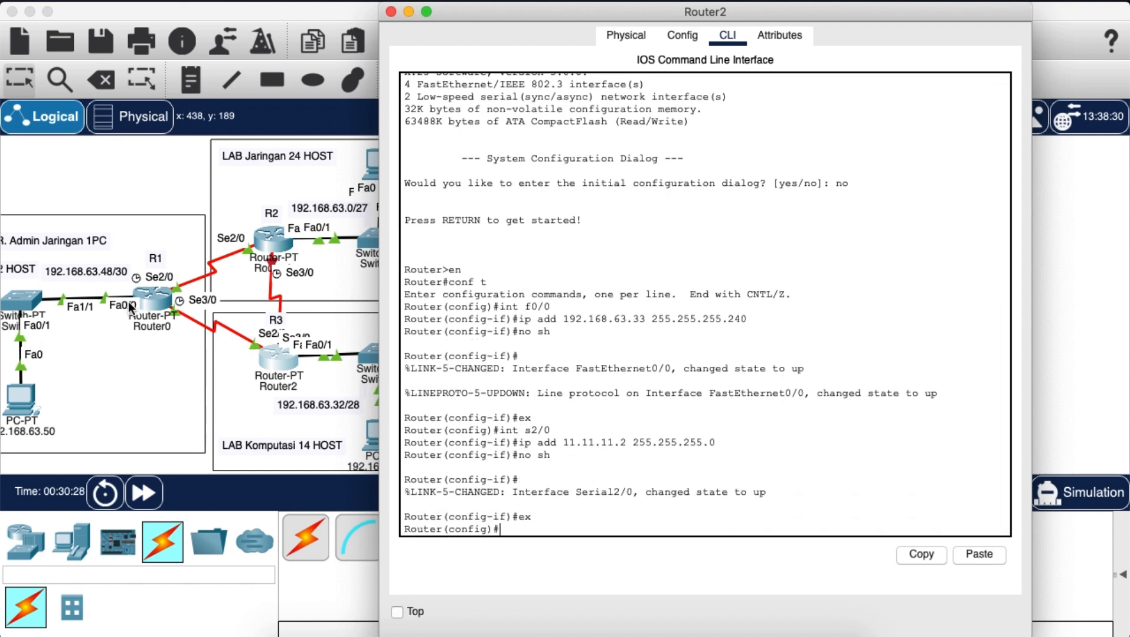
Step: Assign 12.12.12.2 with mask 255.255.255.0 to Router2's s3/0 interface, enable it with no sh and exit interface configuration
type("int s3/0")
key("Return")
type("ip ")
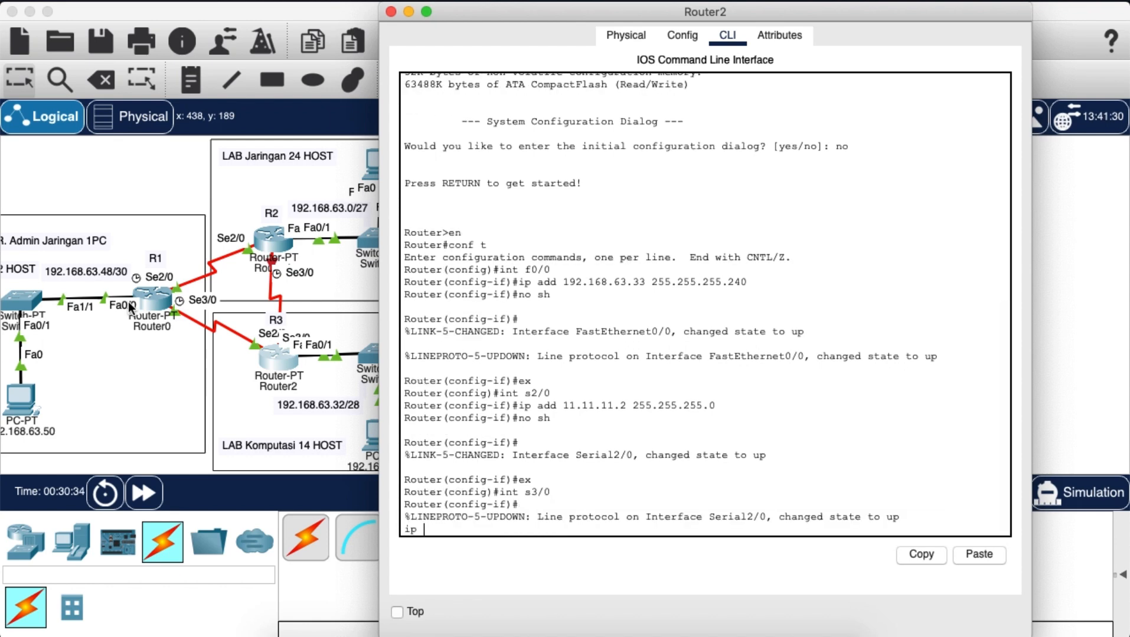
type("add")
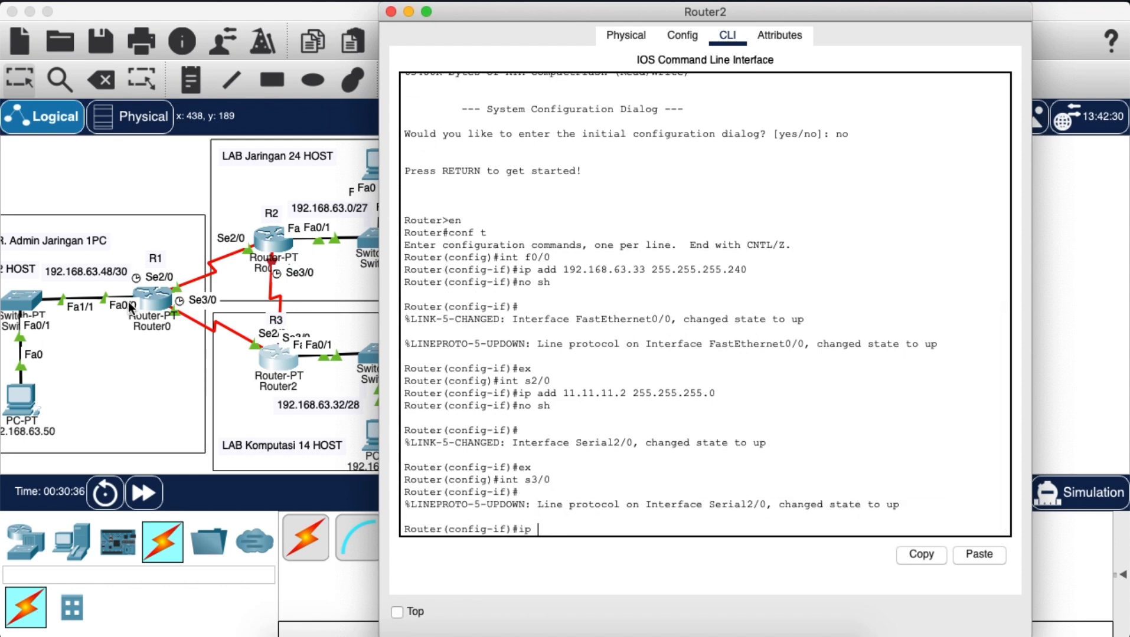
type(" 12.12.12.2 255.255")
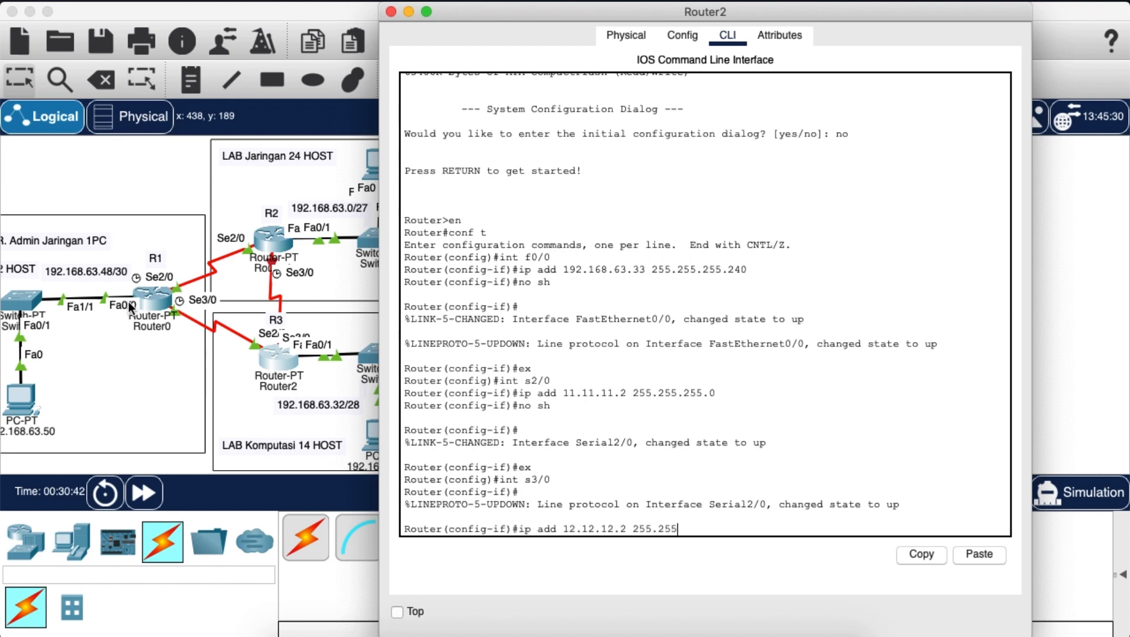
type(".255.0")
key("Return")
type("no s")
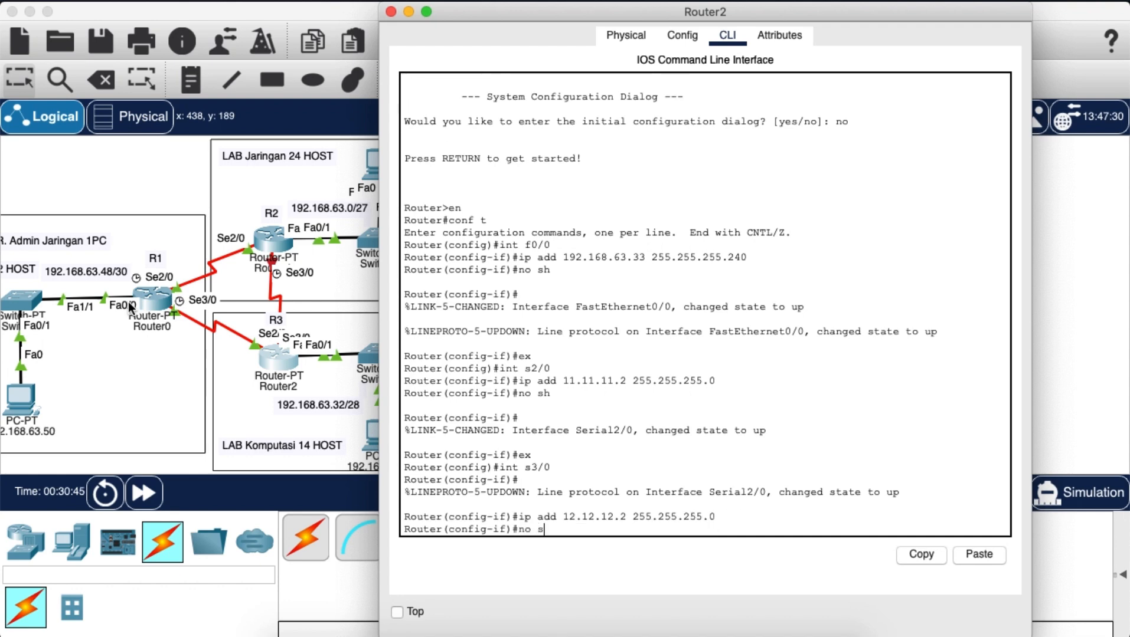
type("h")
key("Return")
type("ex")
key("Return")
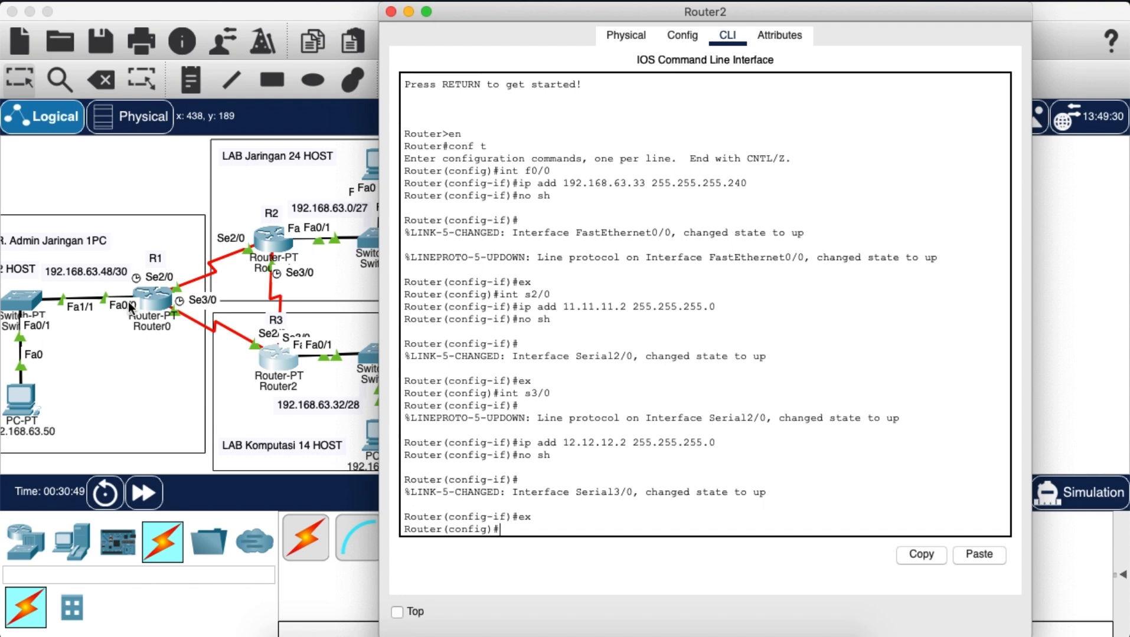
Step: Enter router eigrp 1 on Router2, correct it to router eigrp 100 and disable automatic summarization with no auto-summary
type("router eigrp 1")
key("Return")
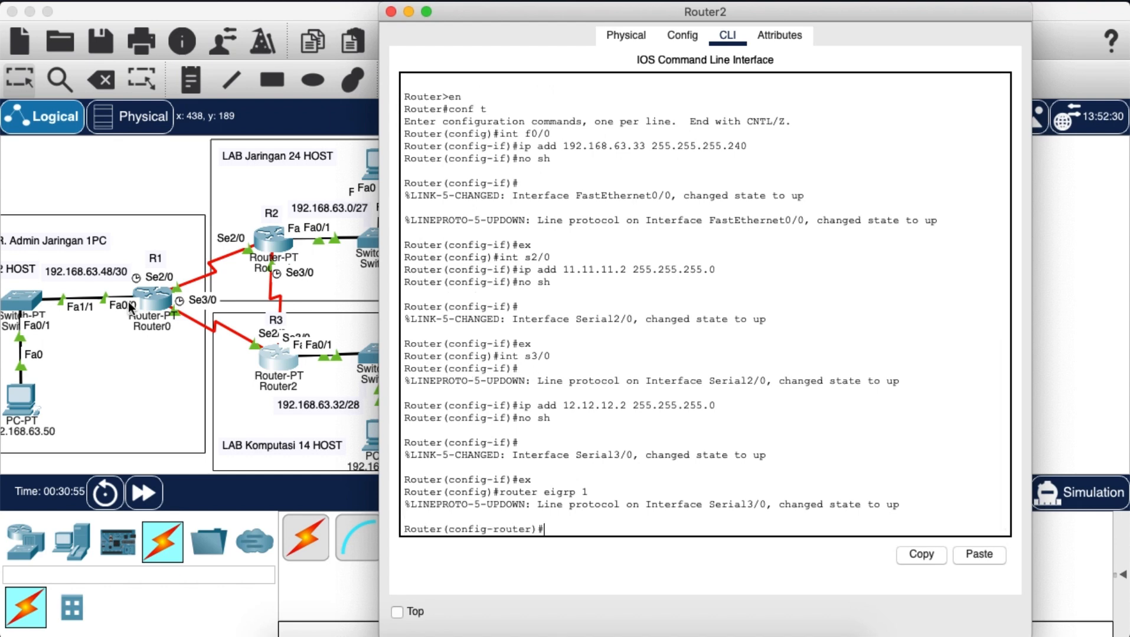
key("Up")
type("00")
key("Return")
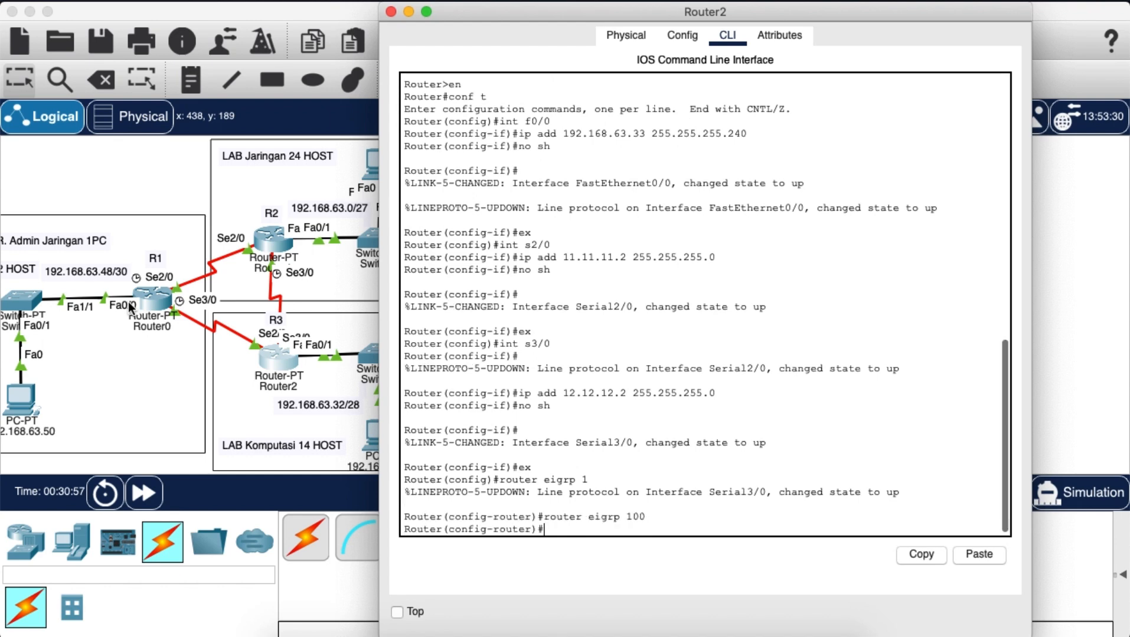
type("no a")
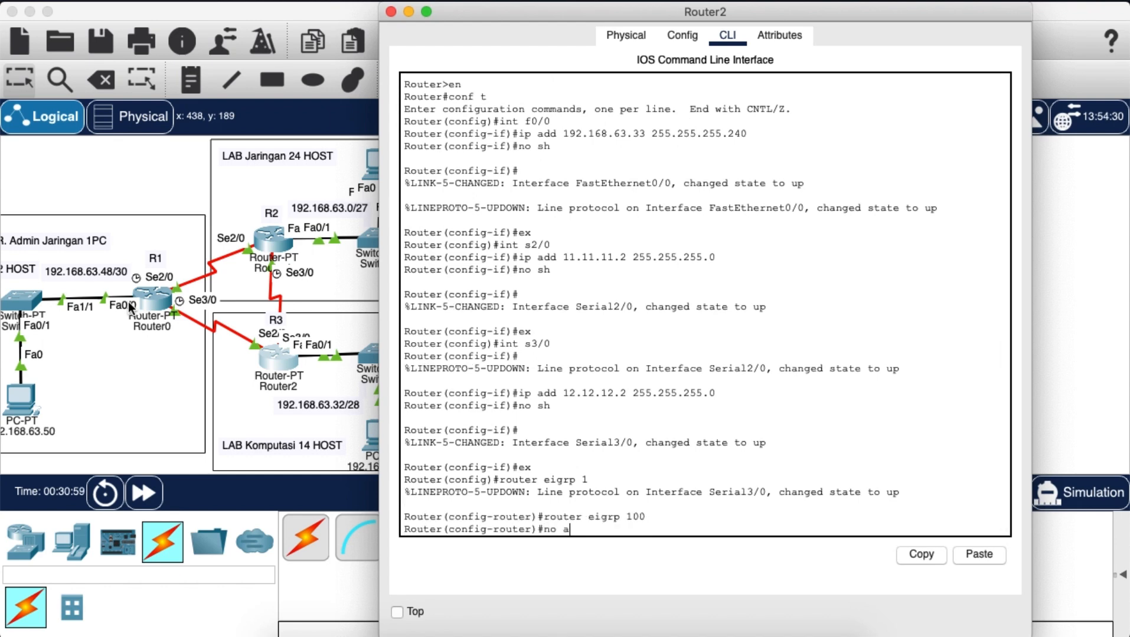
type("uto-summaru")
key("Return")
Step: Add networks 192.168.63.32 with wildcard 0.0.0.15 and 12.12.12.0 with wildcard 0.0.0.255 to Router2's EIGRP 100 process
type("net")
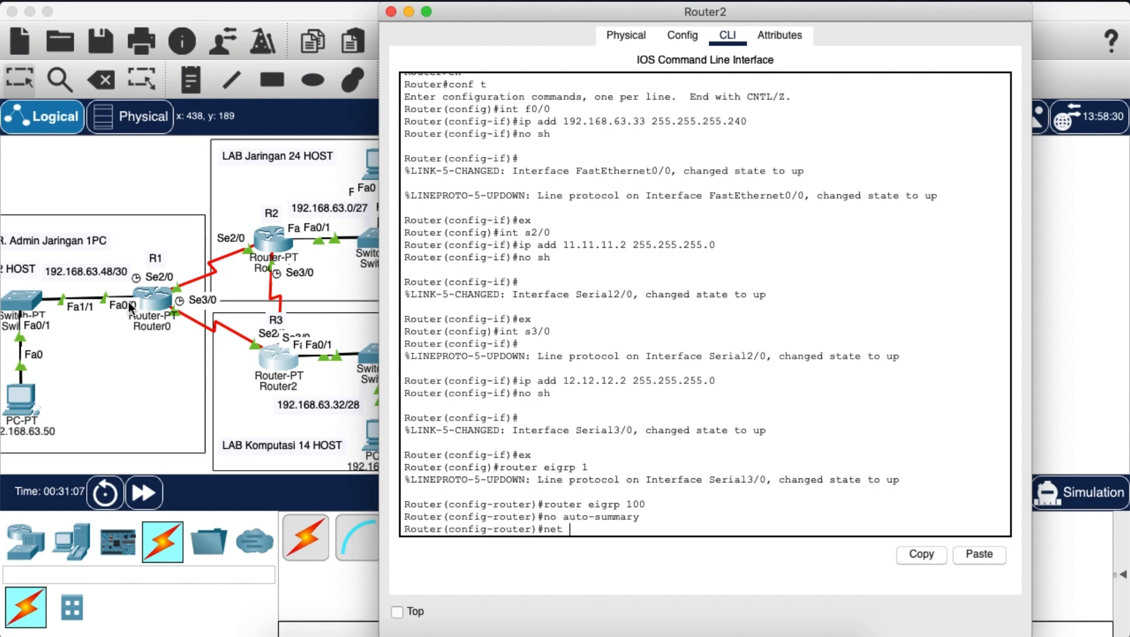
type("92.168.63.32")
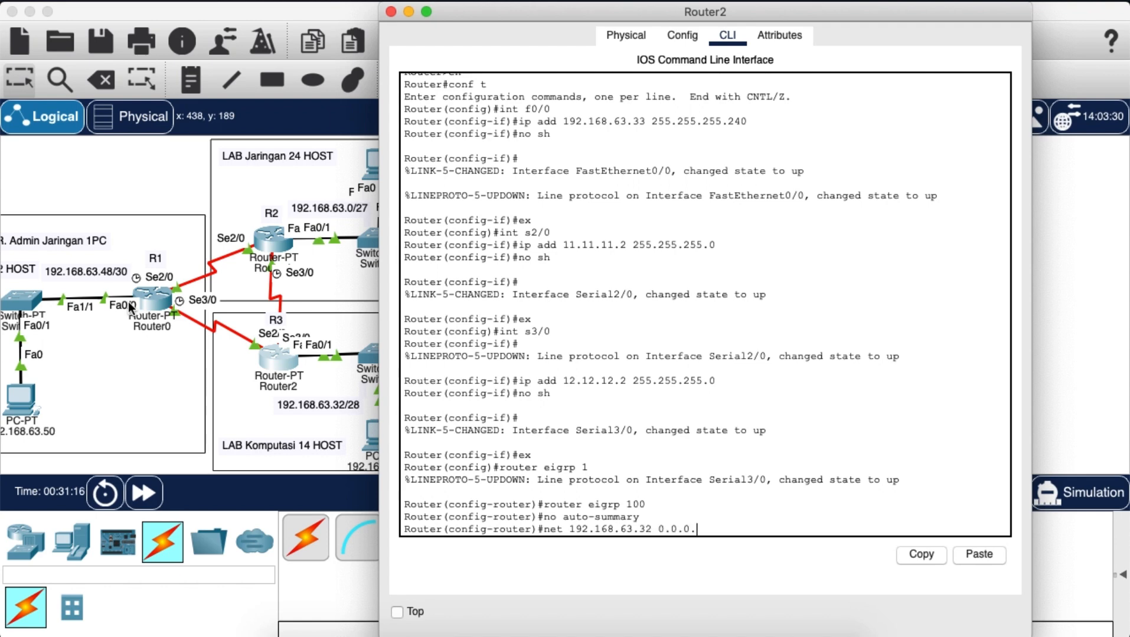
type("0.0.0.15")
key("Return")
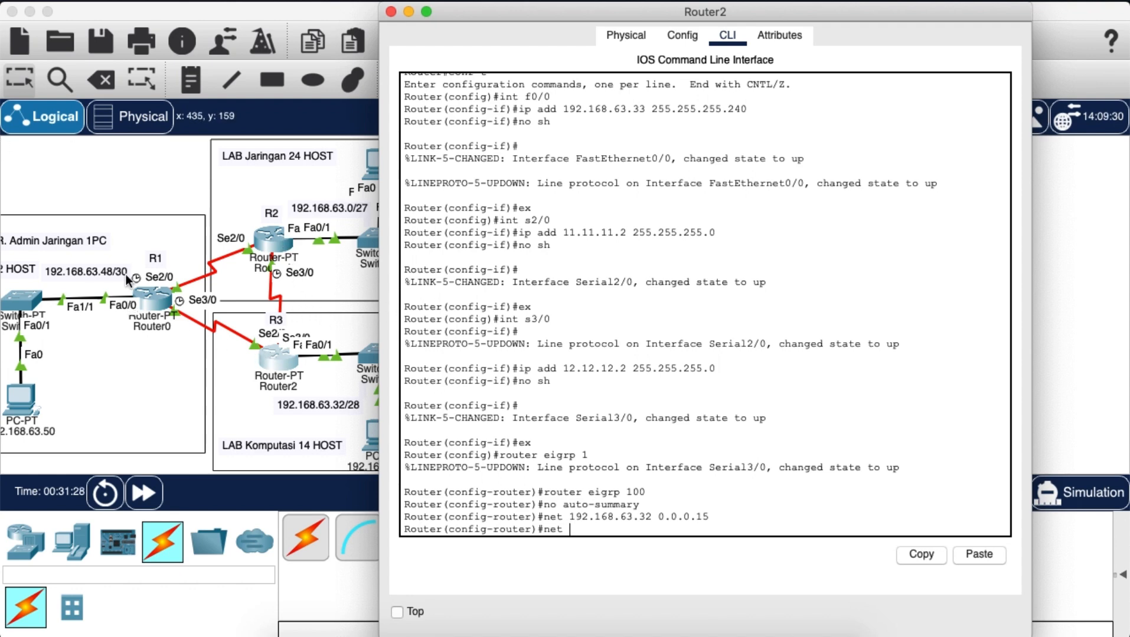
type("12.12.12.")
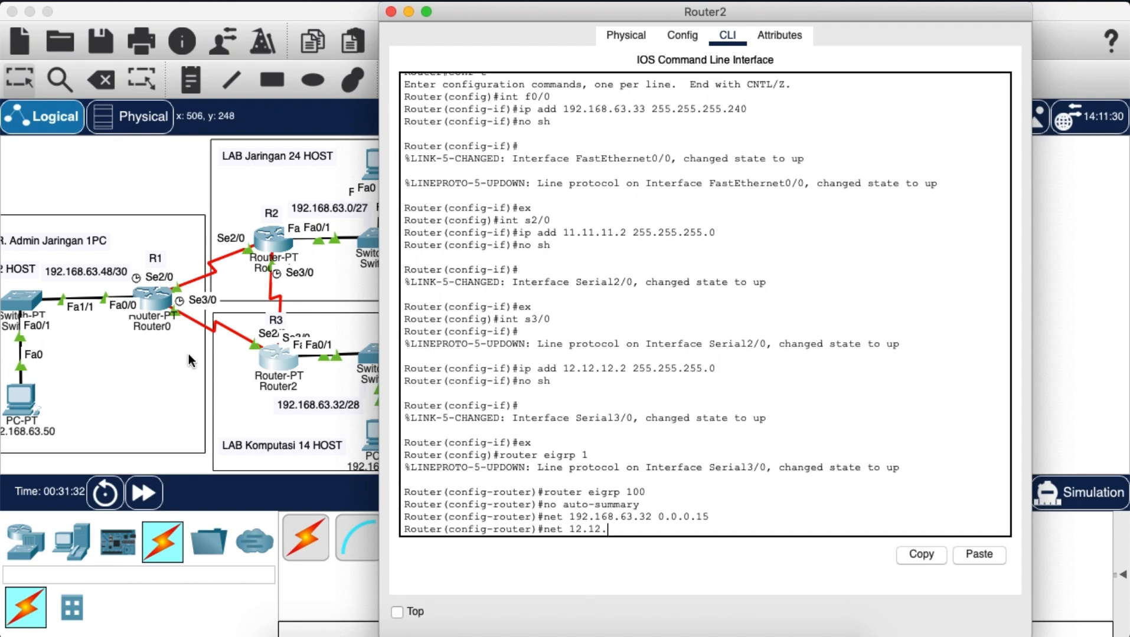
type("12.0 ")
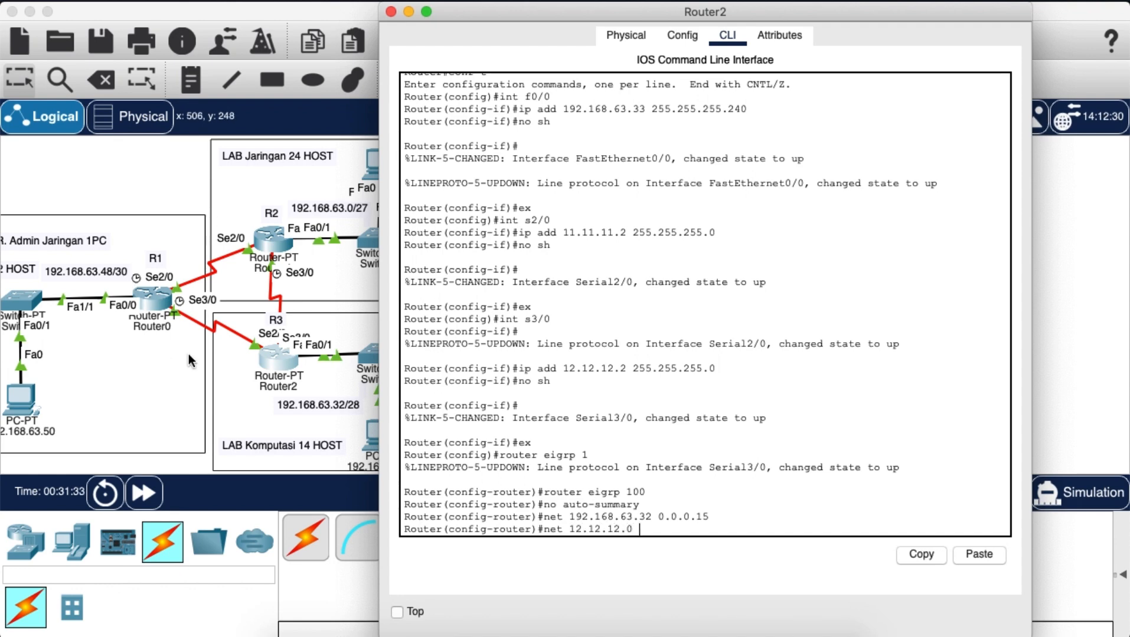
type("0.0.0.255")
key("Return")
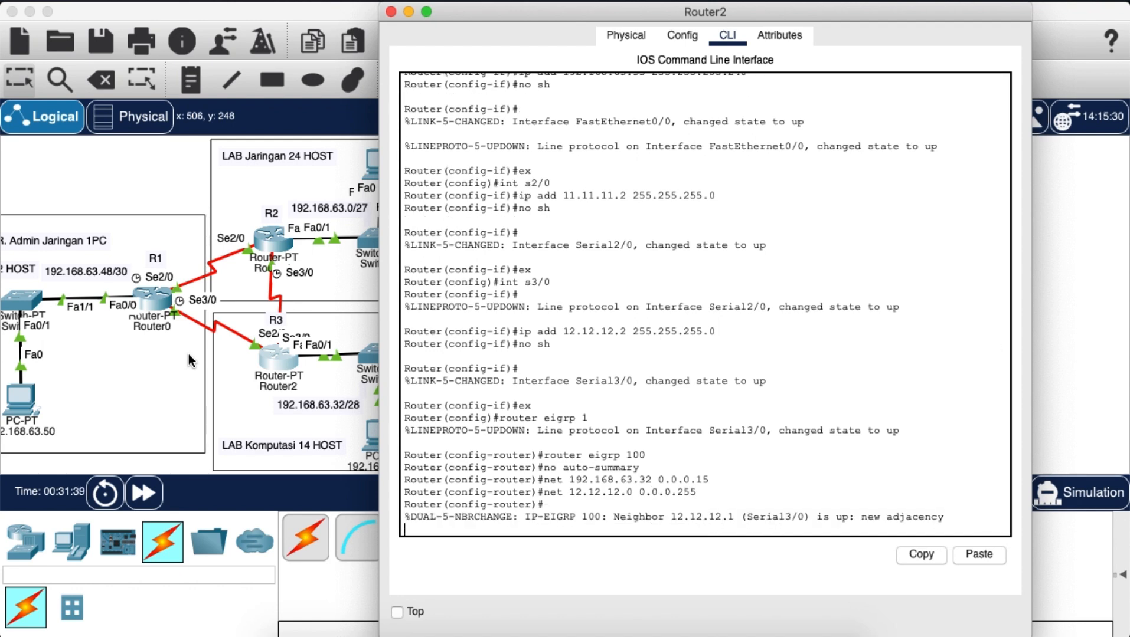
Step: Reuse the previous network command to add 11.11.11.0 with wildcard 0.0.0.255 to Router2's EIGRP 100 process
key("Up")
key("Left")
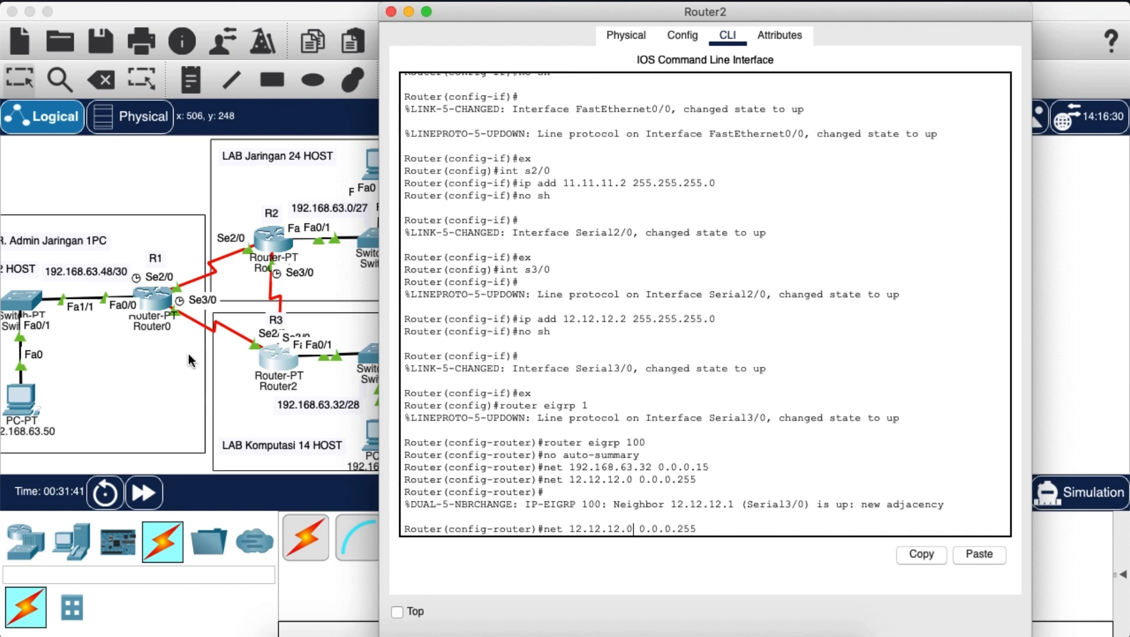
key("BackSpace")
key("BackSpace")
key("BackSpace")
key("BackSpace")
key("BackSpace")
key("BackSpace")
key("BackSpace")
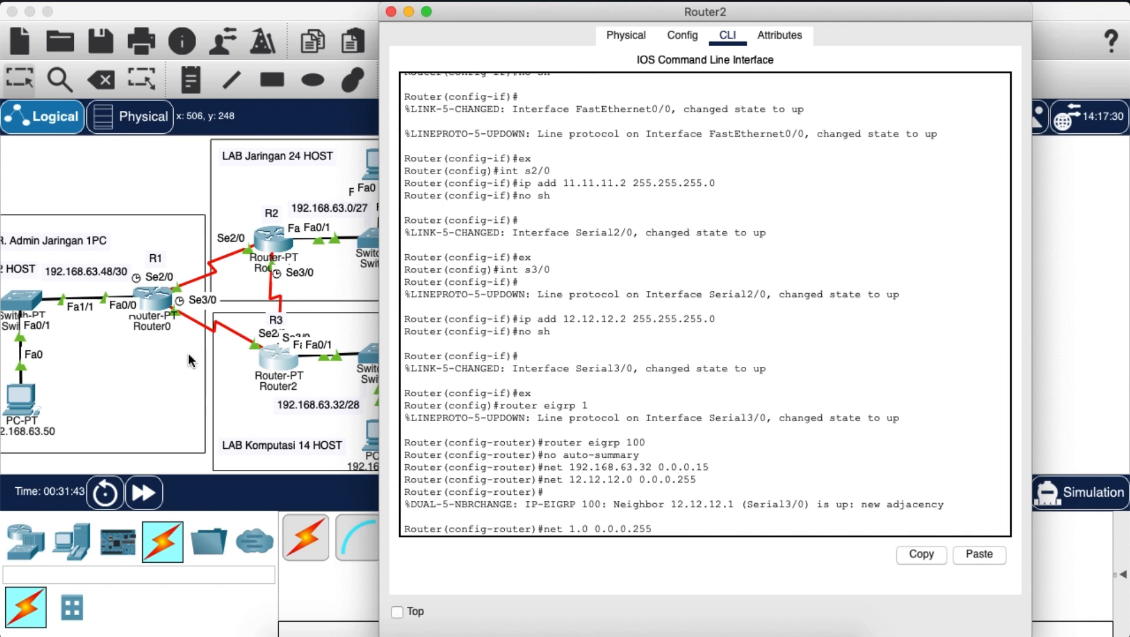
type("1.11.11")
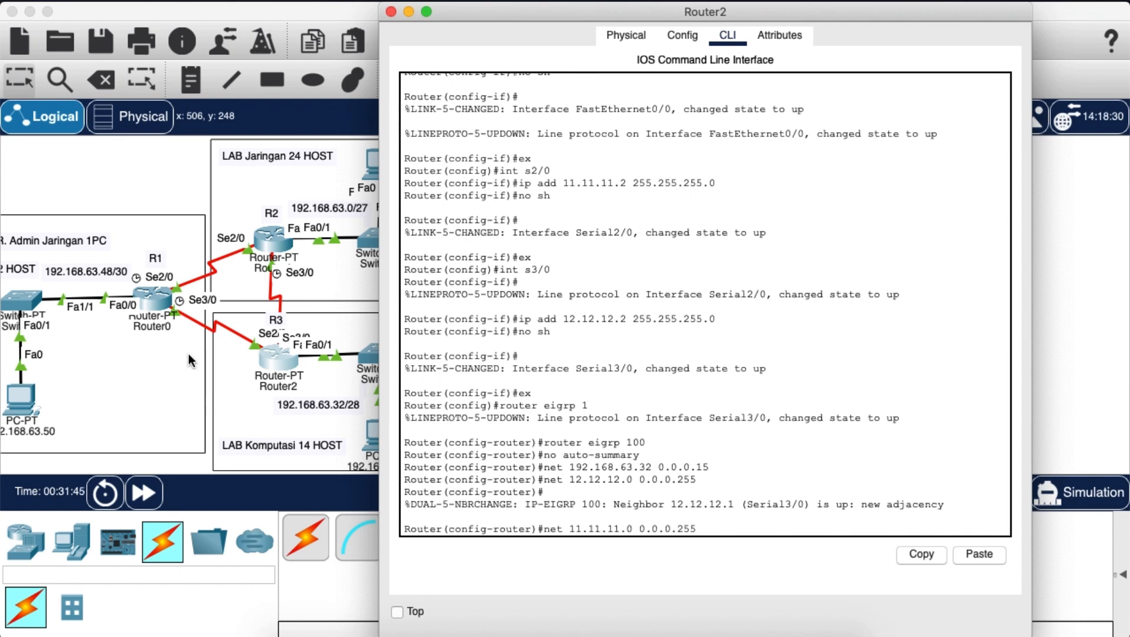
key("Return")
key("Return")
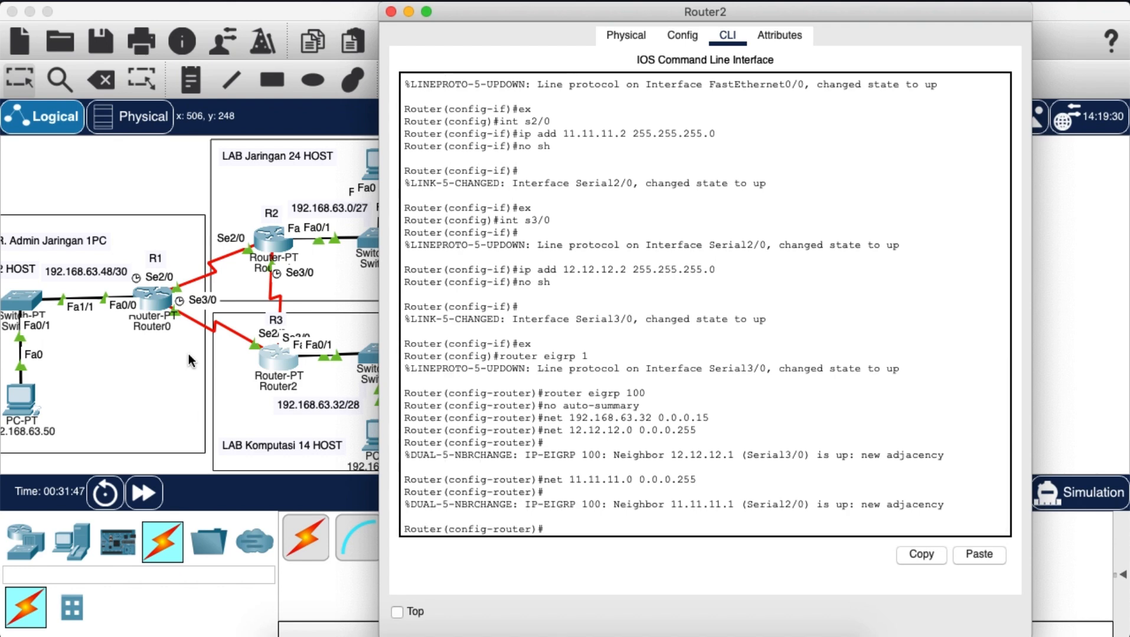
Step: Exit router configuration on Router2, close its window and bring the whole topology into view
type("ex")
key("Return")
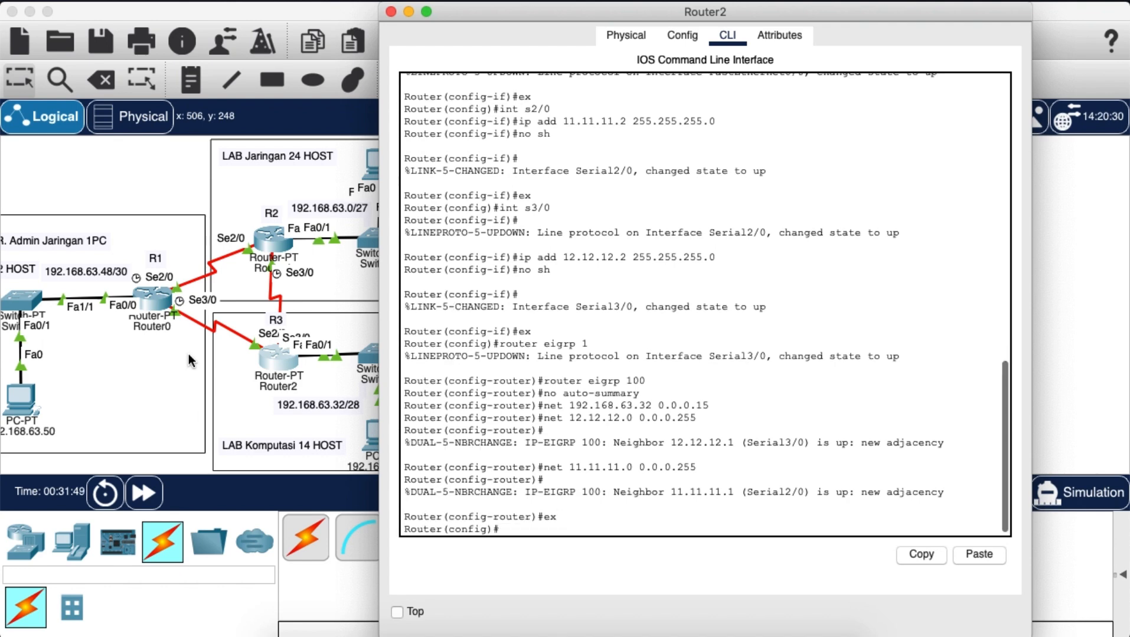
left_click(390, 12)
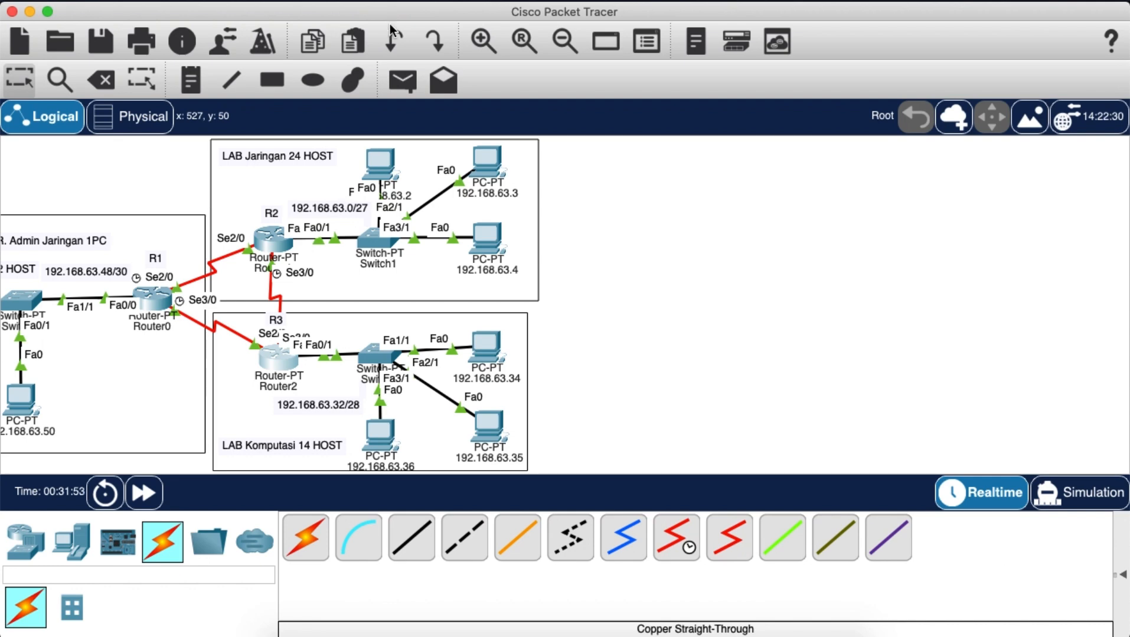
scroll(343, 172, "left", 5)
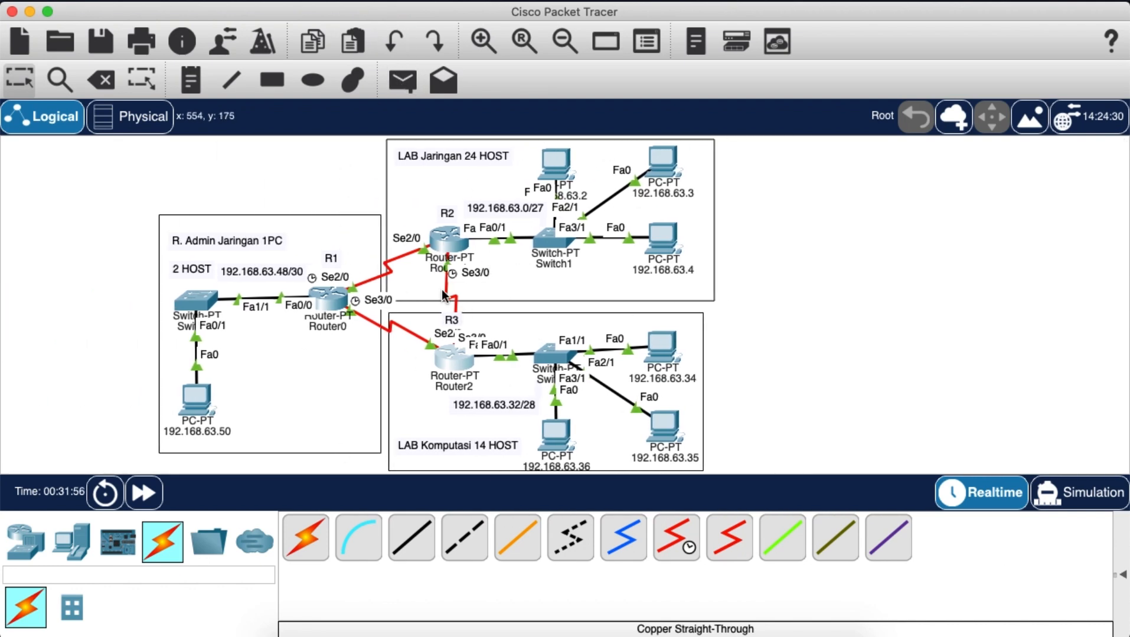
Step: Open Router0's command line and exit global configuration mode to the privileged prompt
left_click(328, 300)
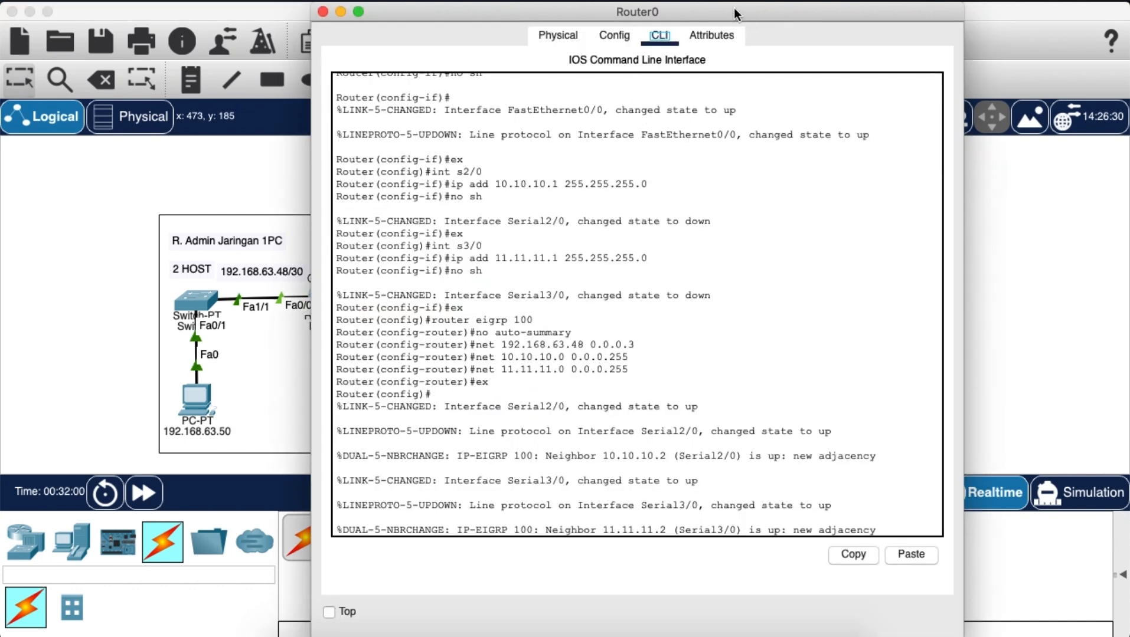
left_click_drag(734, 12, 861, 12)
left_click(1033, 529)
key("Return")
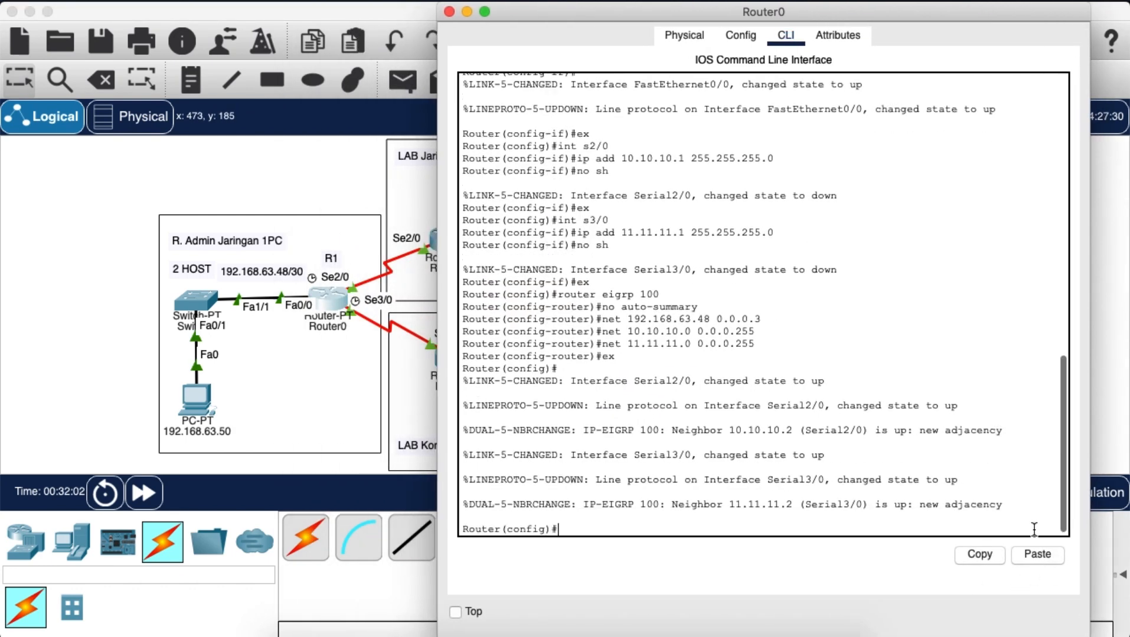
type("ex")
key("Return")
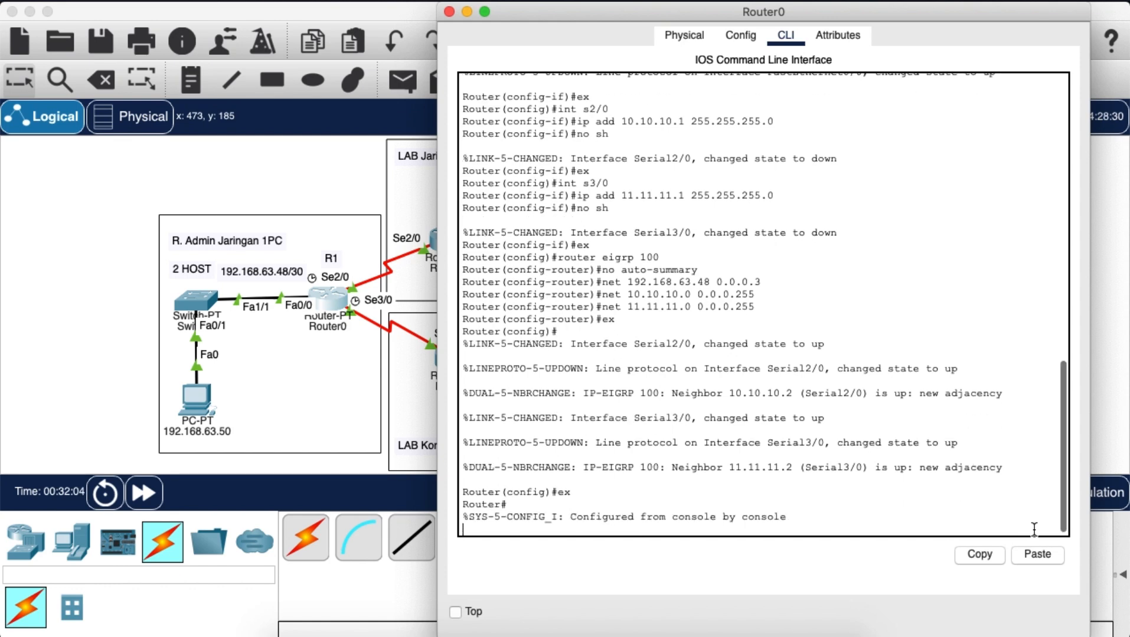
key("Return")
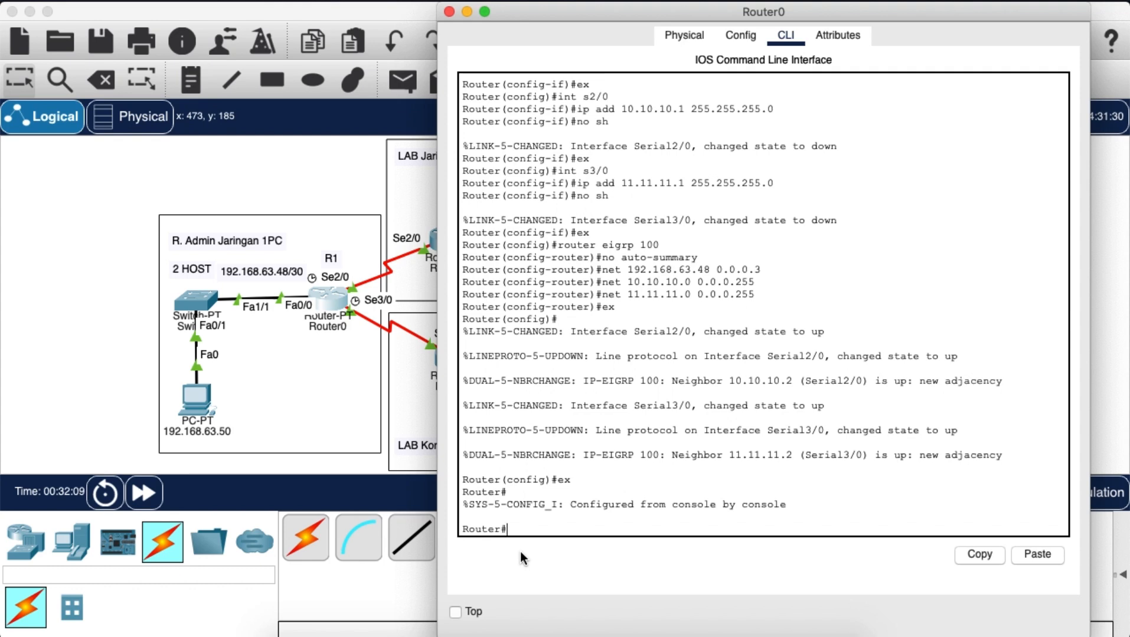
Step: Display Router0's routing table with sh ip route, examine its connected and EIGRP entries against the topology, and close the router window
type("sh ip r")
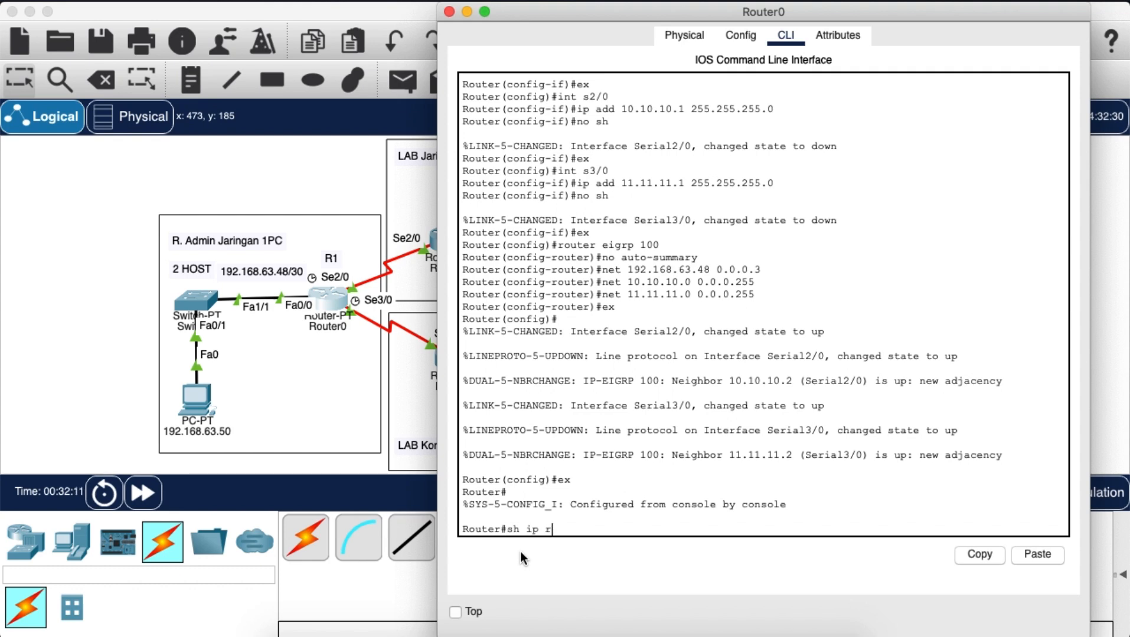
type("oute")
key("Return")
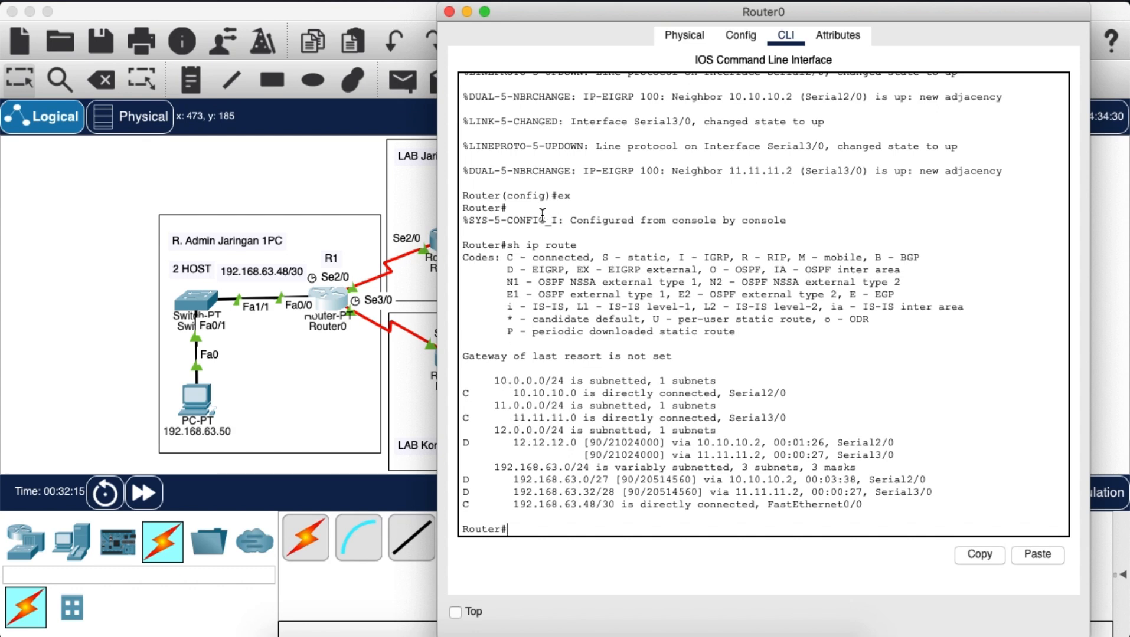
left_click_drag(595, 16, 701, 18)
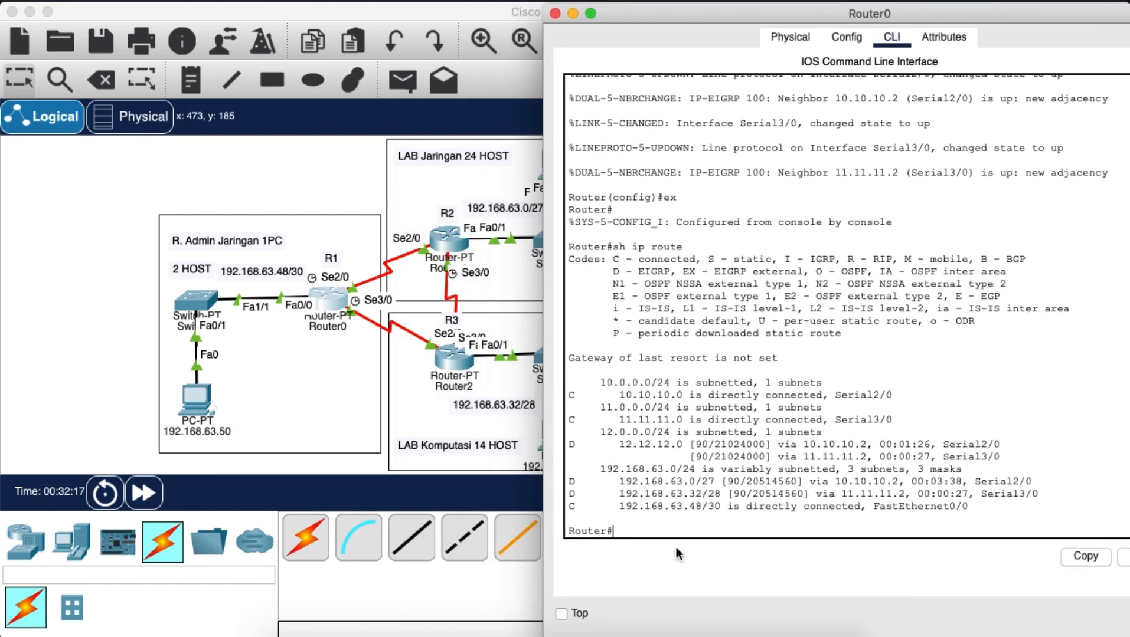
left_click_drag(600, 383, 662, 437)
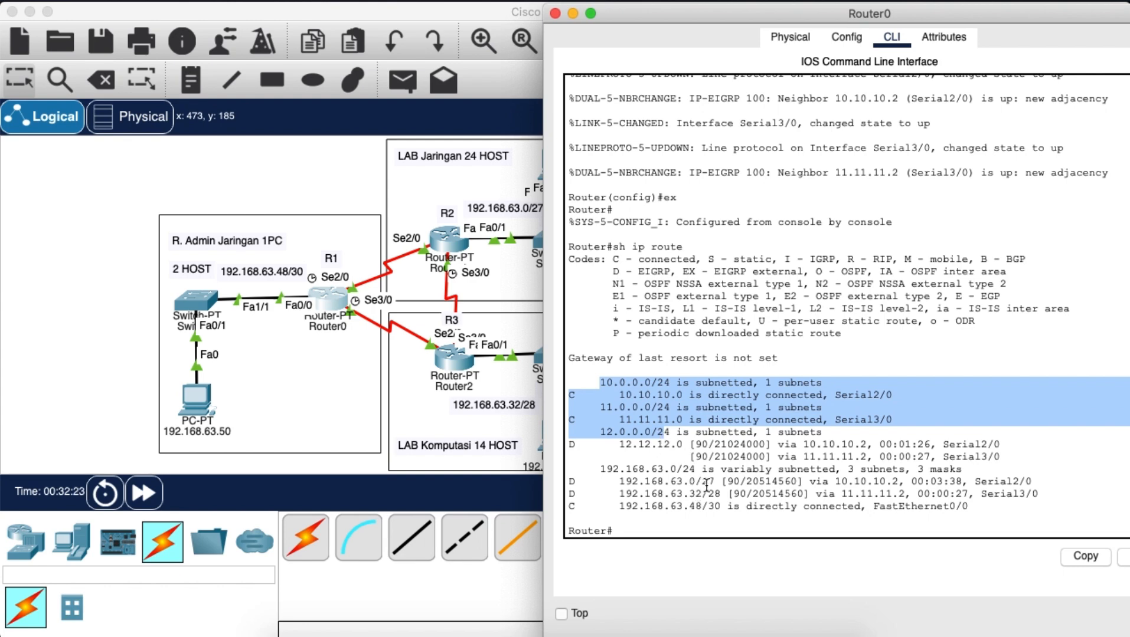
scroll(463, 264, "right", 3)
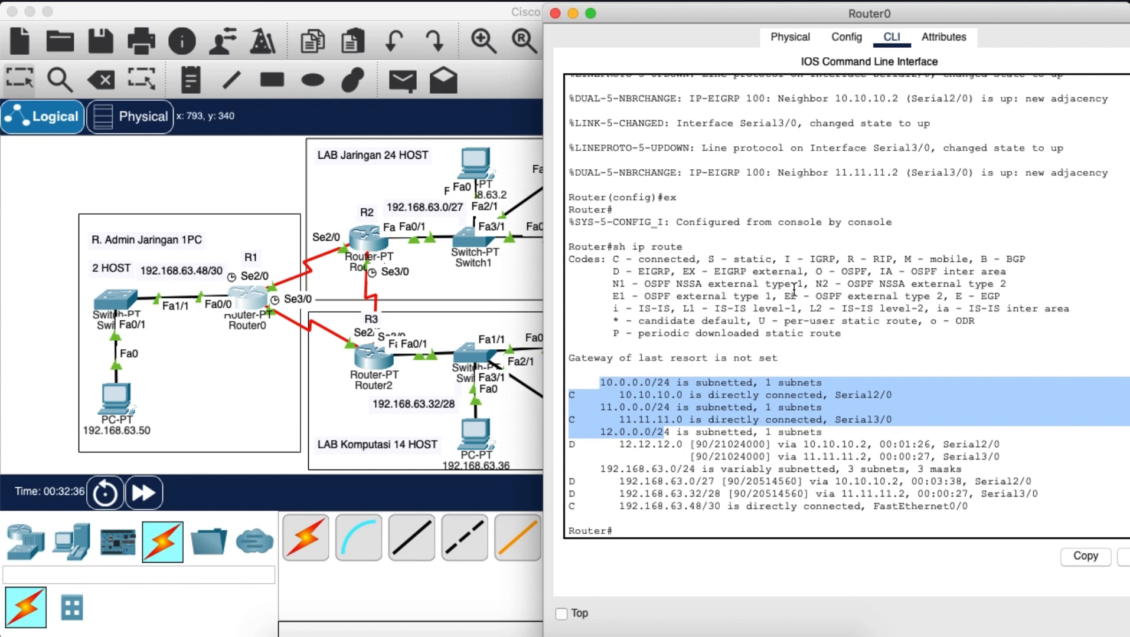
left_click(554, 13)
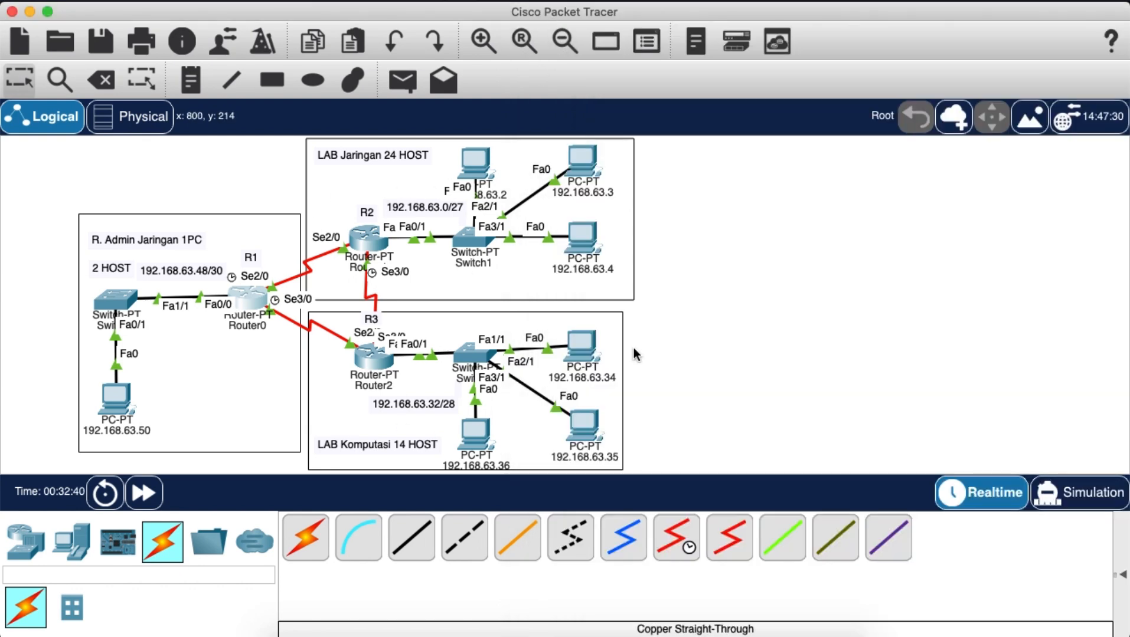
Step: Show the PDU list and test connectivity between PCs 192.168.63.50 and 192.168.63.36 with a simple PDU in each direction
left_click(1121, 574)
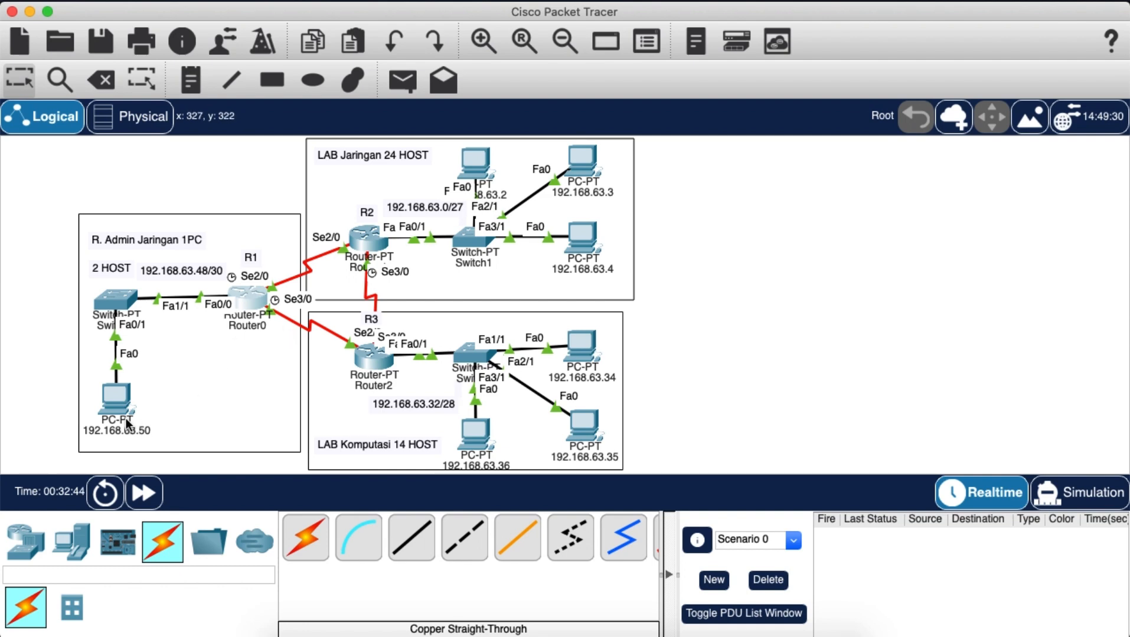
left_click(401, 81)
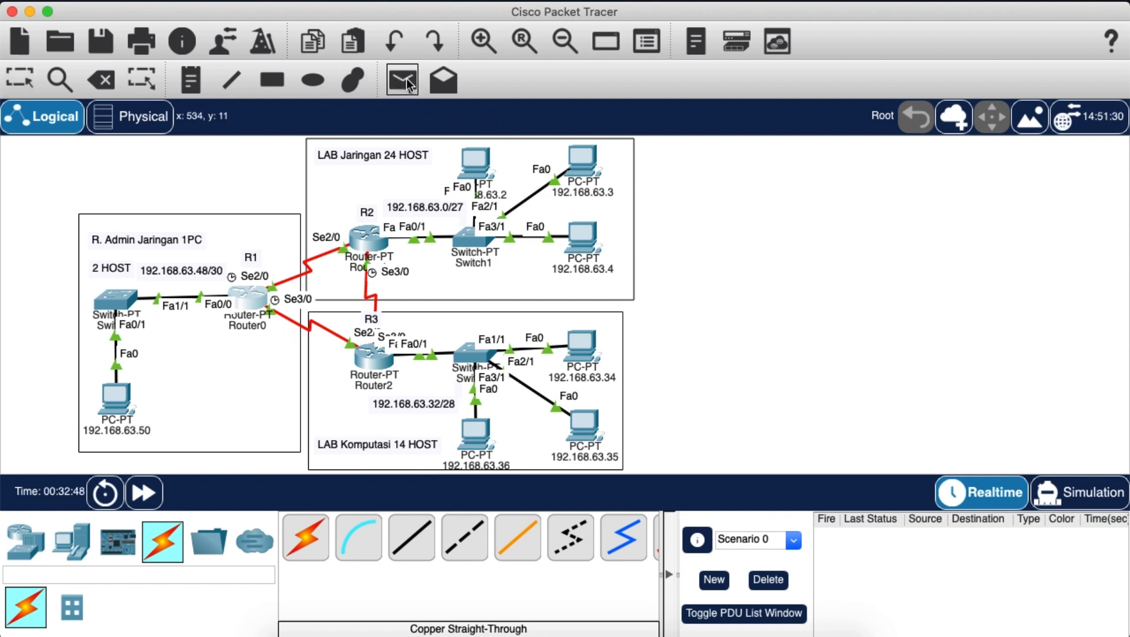
left_click(116, 399)
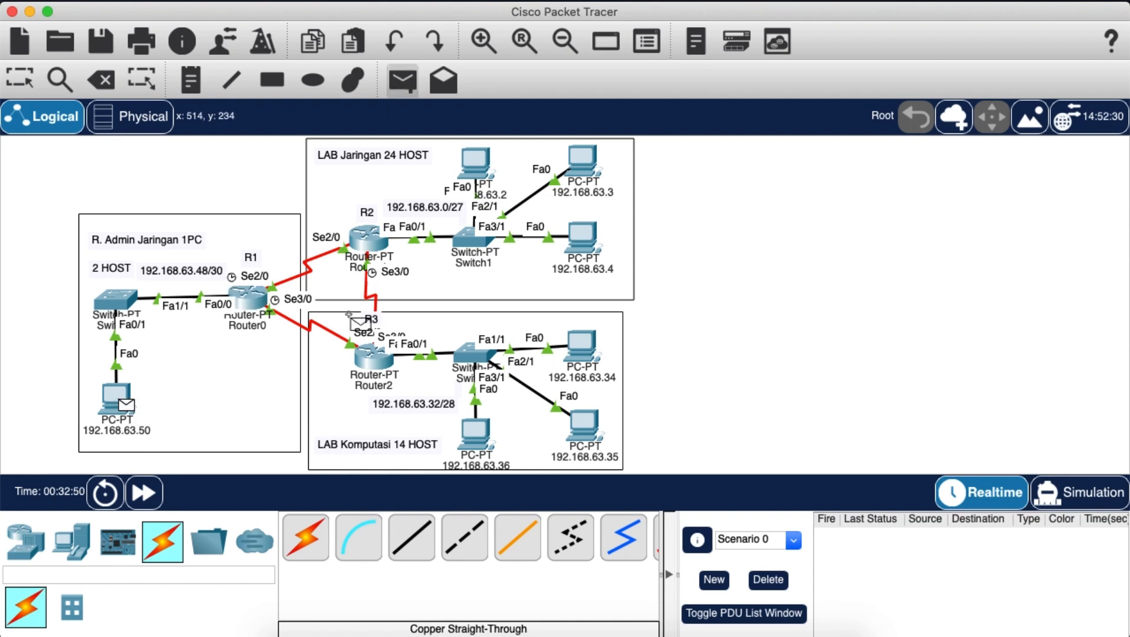
left_click(481, 432)
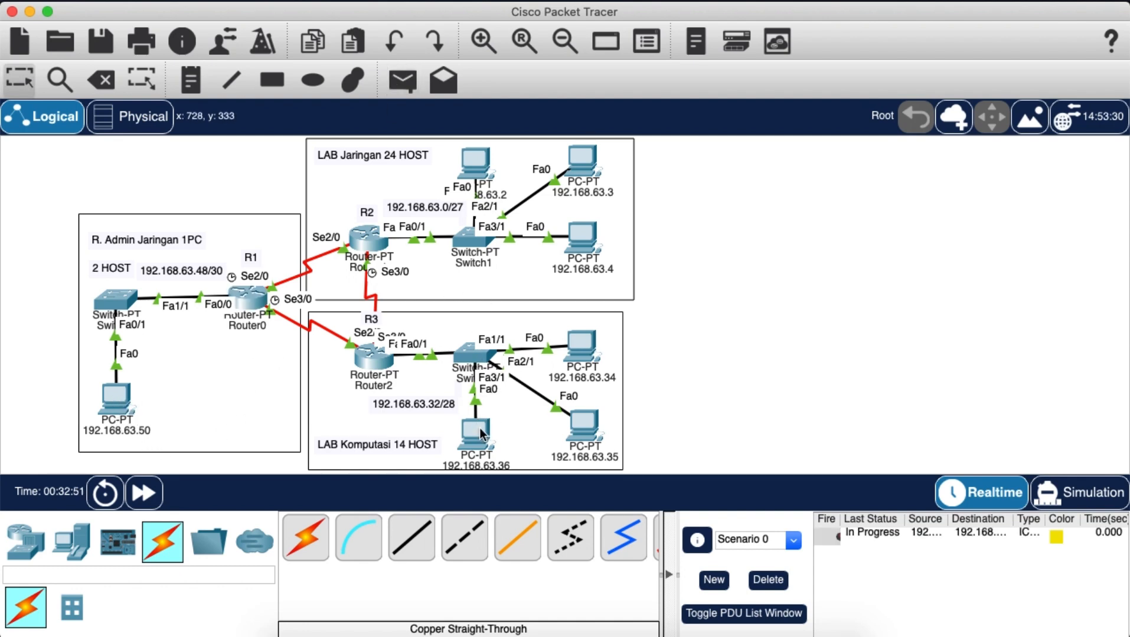
left_click(401, 80)
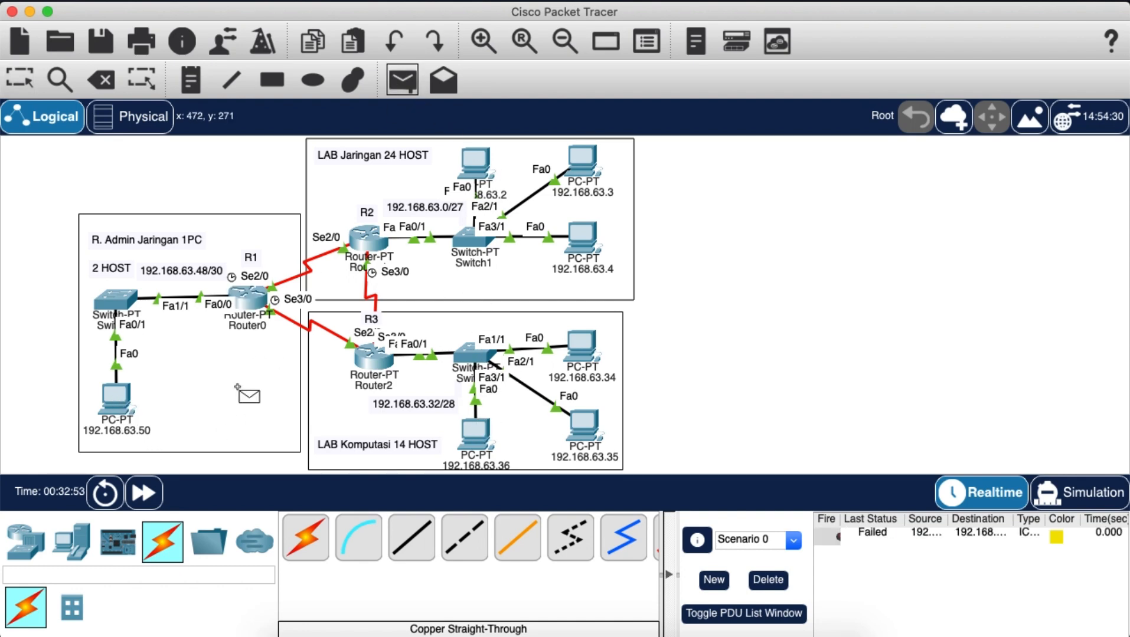
left_click(469, 428)
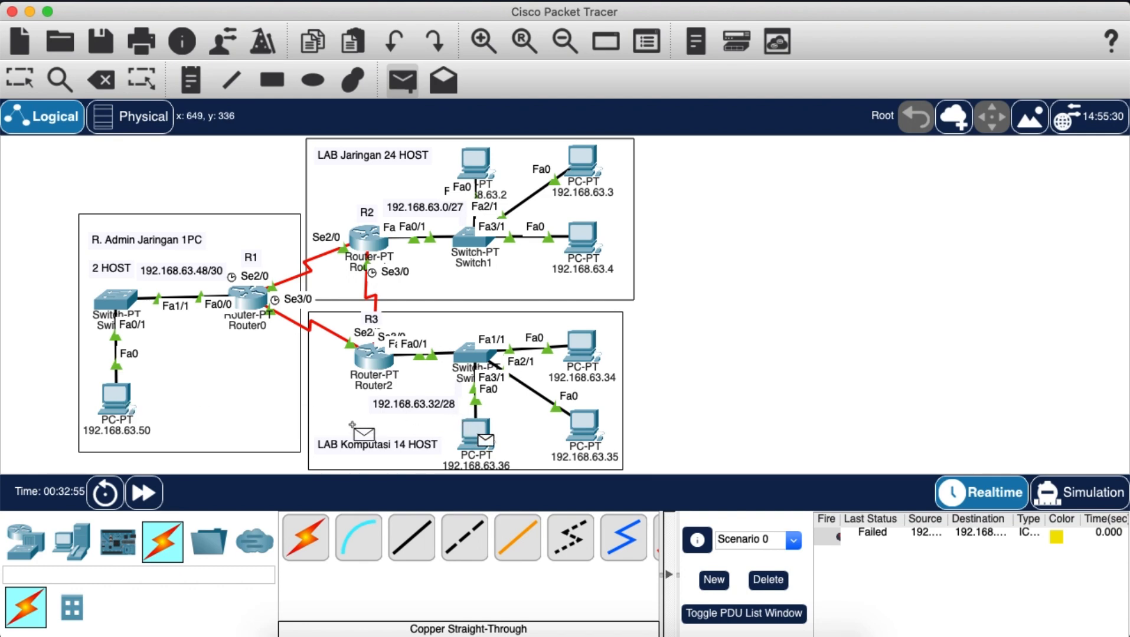
left_click(116, 402)
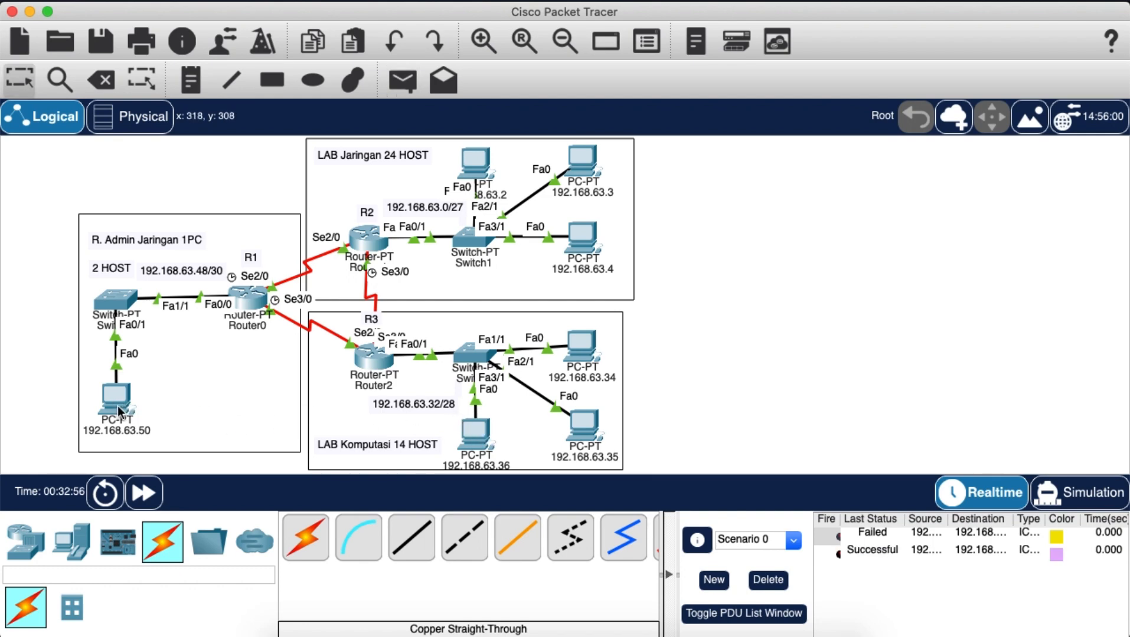
Step: Send a simple PDU from PC 192.168.63.50 to PC 192.168.63.2 and another one back
left_click(405, 88)
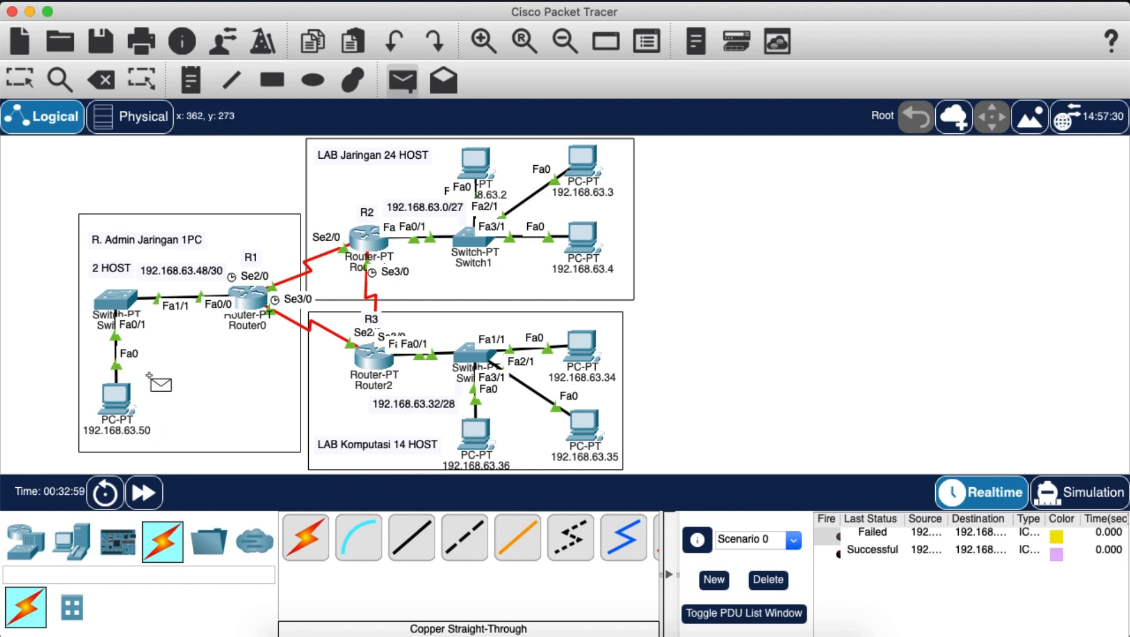
left_click(115, 400)
left_click(479, 161)
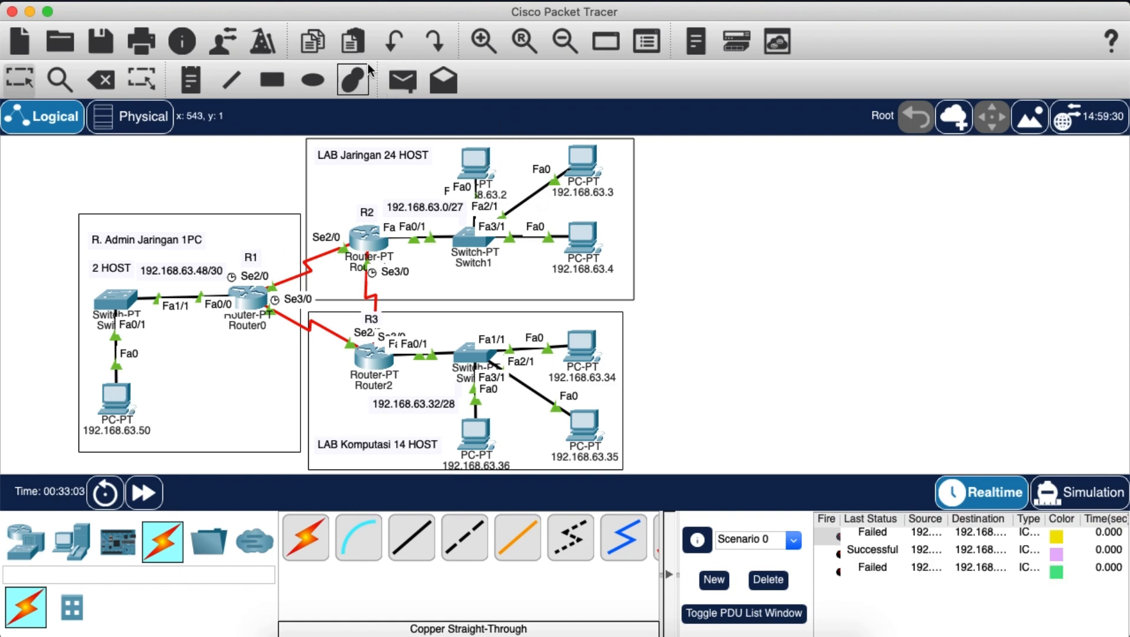
left_click(403, 81)
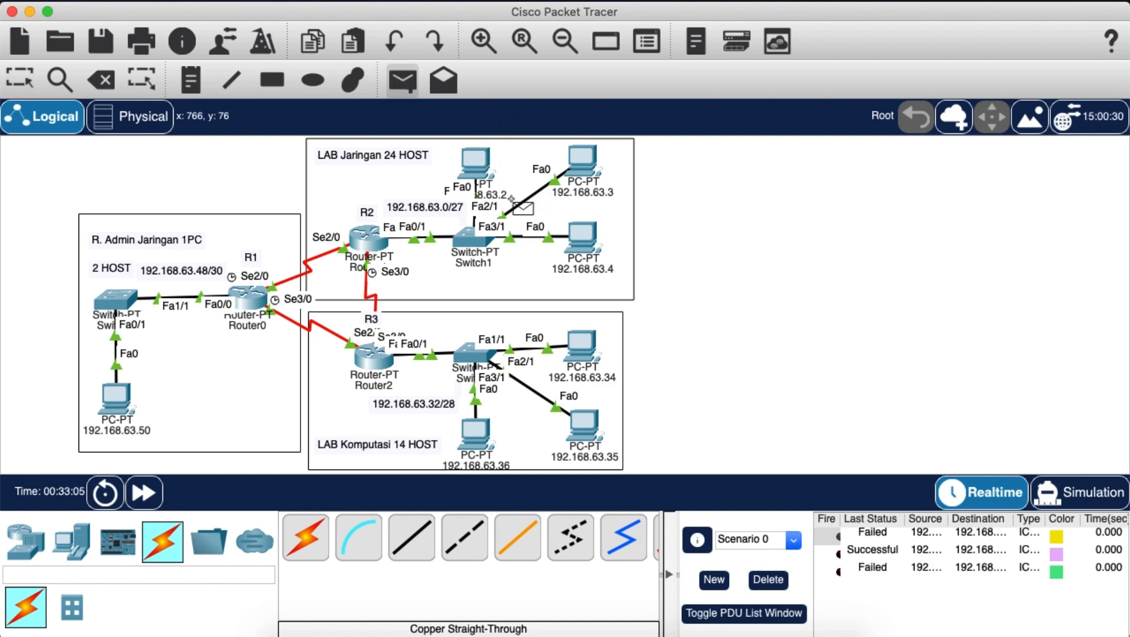
left_click(478, 165)
left_click(118, 401)
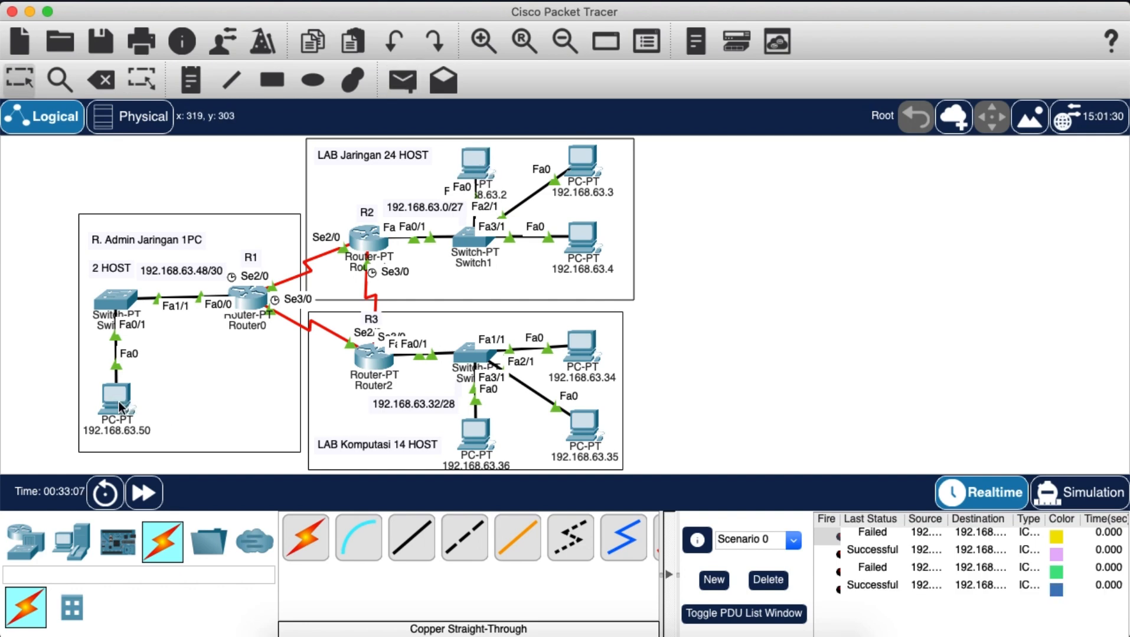
Step: Send a simple PDU from PC 192.168.63.2 to PC 192.168.63.36
left_click(417, 77)
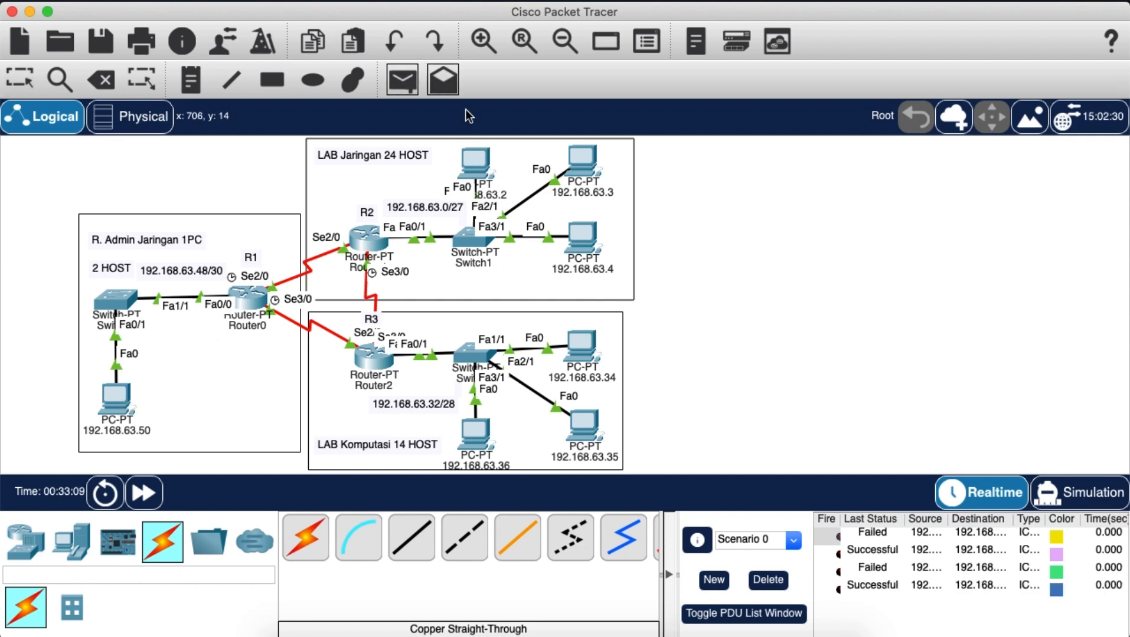
left_click(478, 168)
left_click(470, 448)
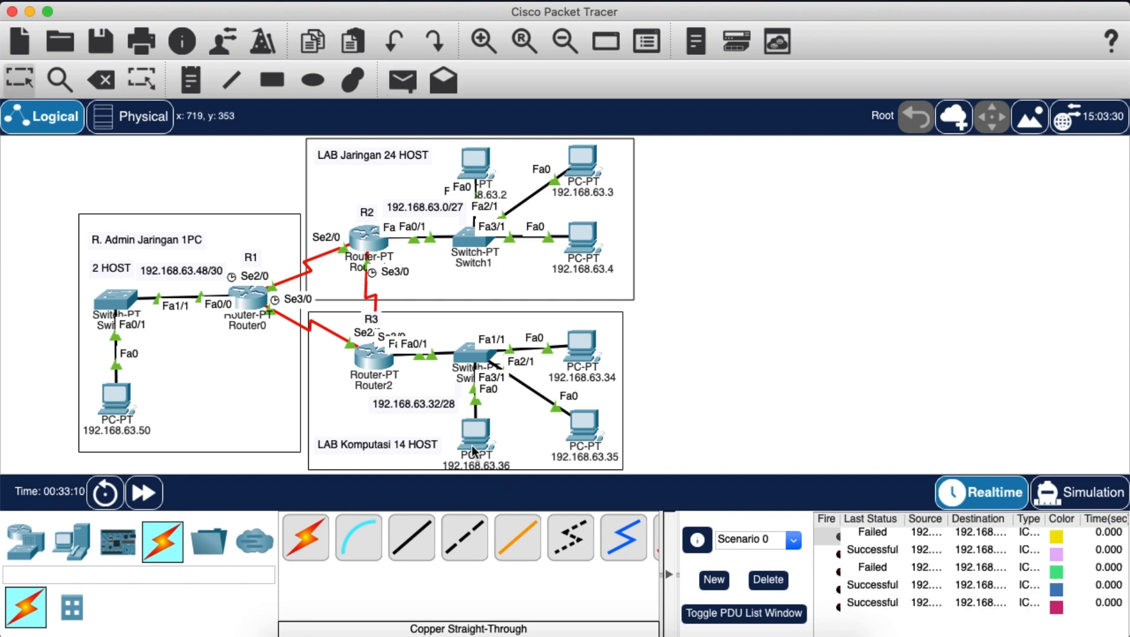
Step: Send a simple PDU from PC 192.168.63.3 to PC 192.168.63.35 twice
left_click(412, 88)
left_click(598, 147)
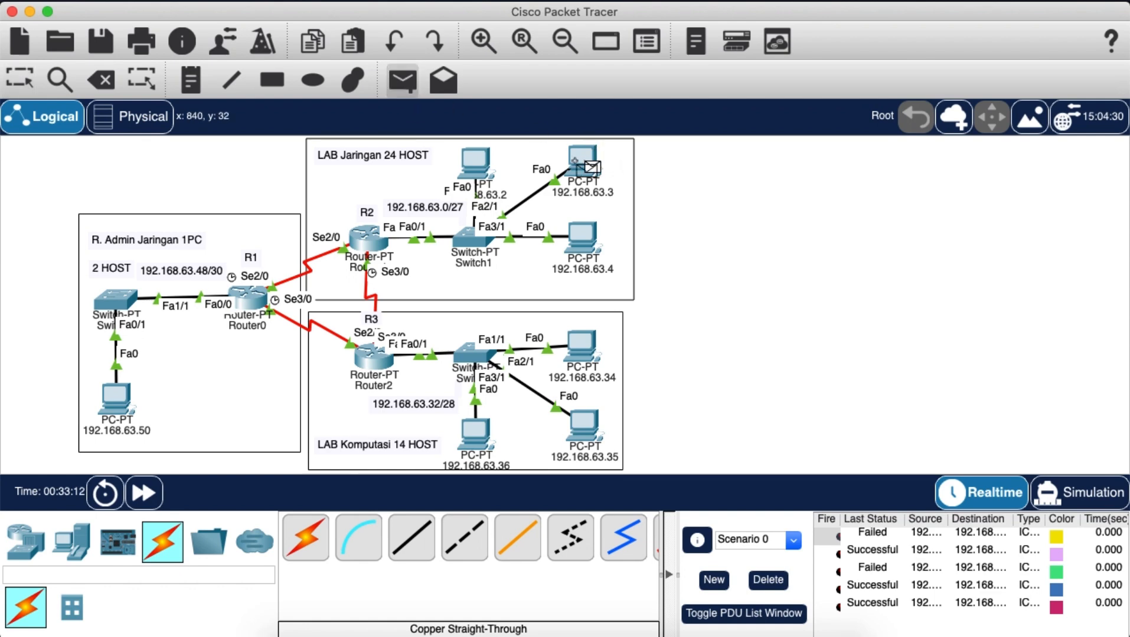
left_click(593, 434)
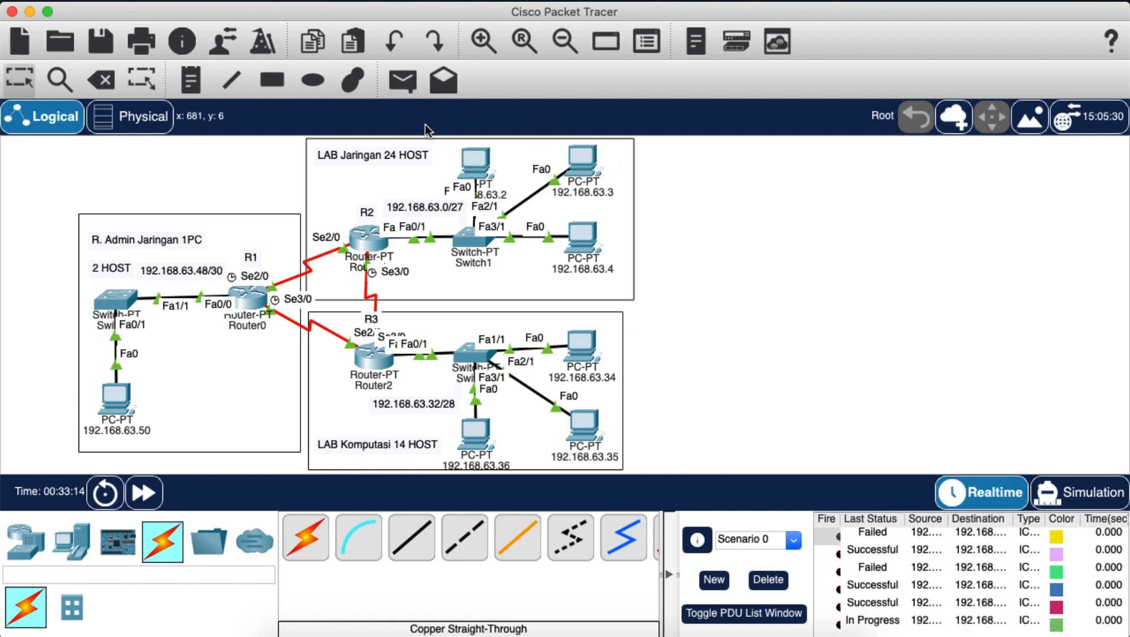
left_click(412, 87)
left_click(590, 155)
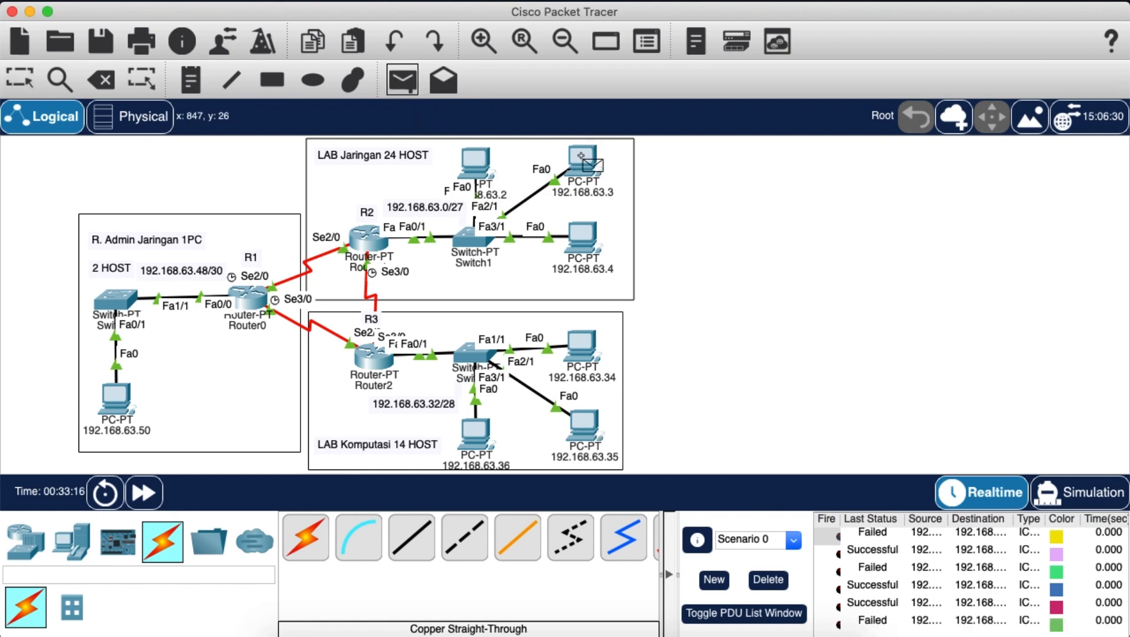
left_click(587, 434)
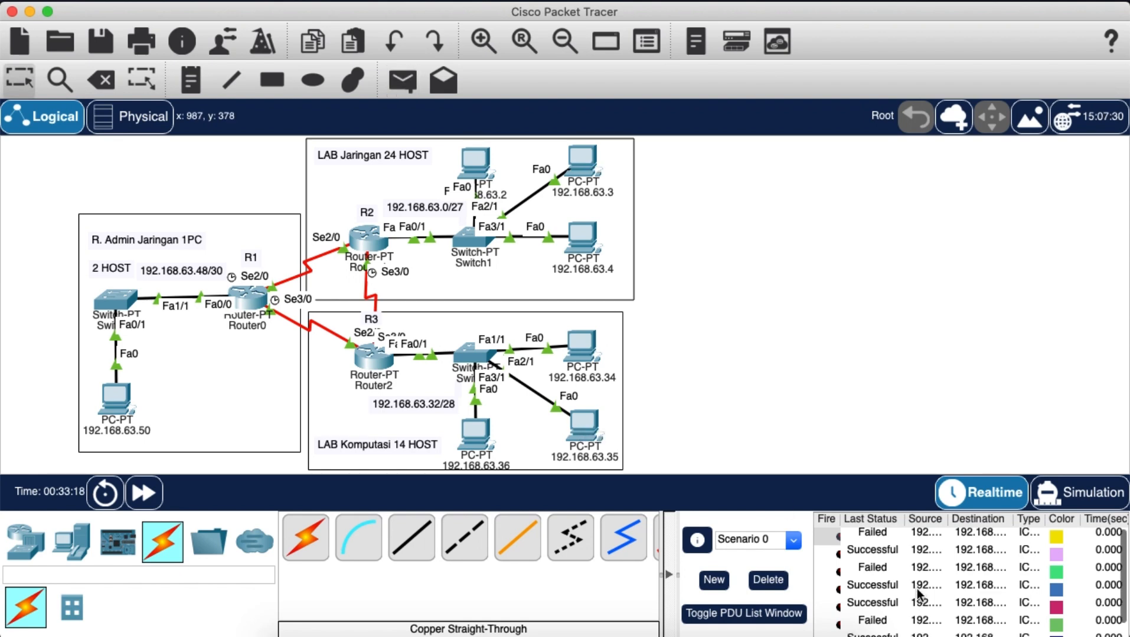
Step: Delete all PDUs in Scenario 0 and send a new simple PDU from PC 192.168.63.3 to PC 192.168.63.50
scroll(915, 578, "down", 1)
left_click(767, 580)
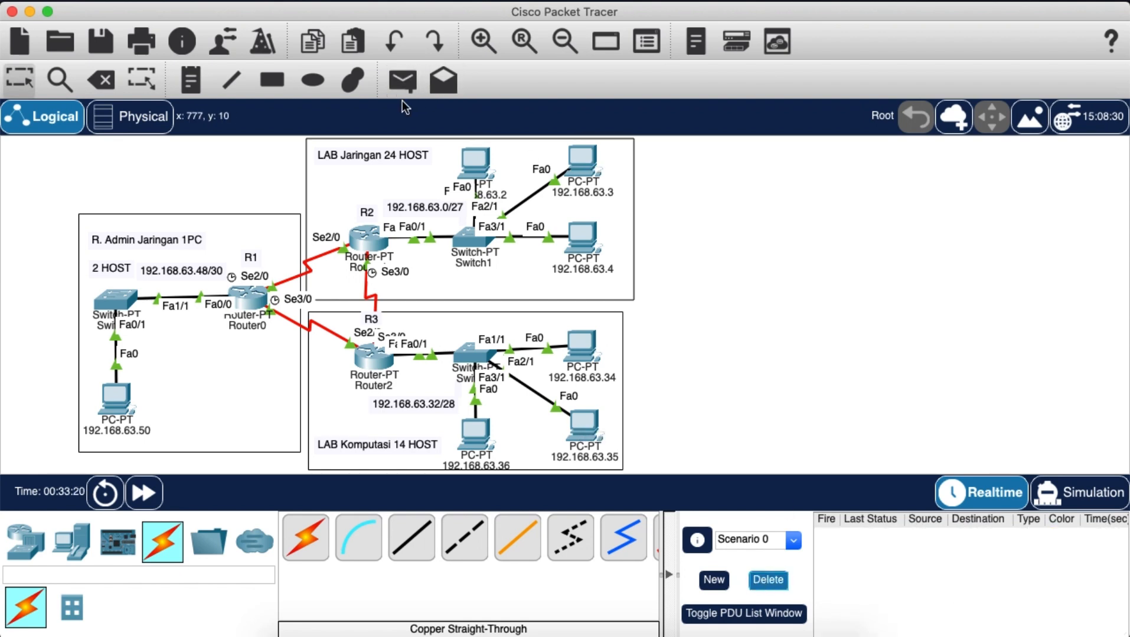
left_click(403, 79)
left_click(582, 161)
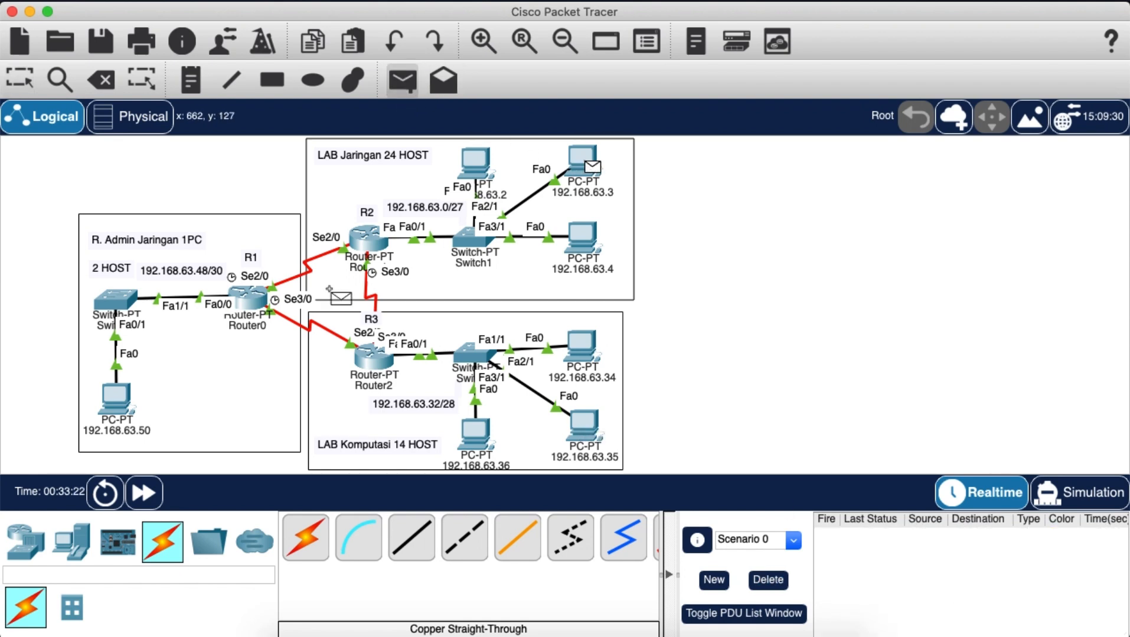
left_click(108, 395)
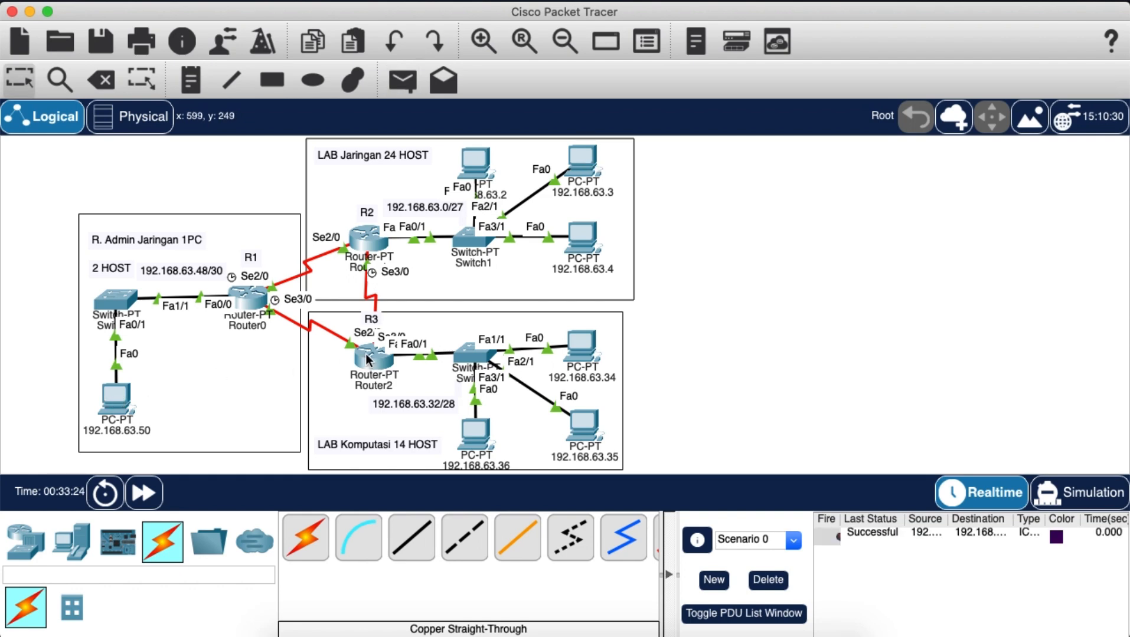
Step: Send simple PDUs from PC 192.168.63.2 to 192.168.63.34 and from PC 192.168.63.4 to 192.168.63.36
scroll(365, 360, "left", 5)
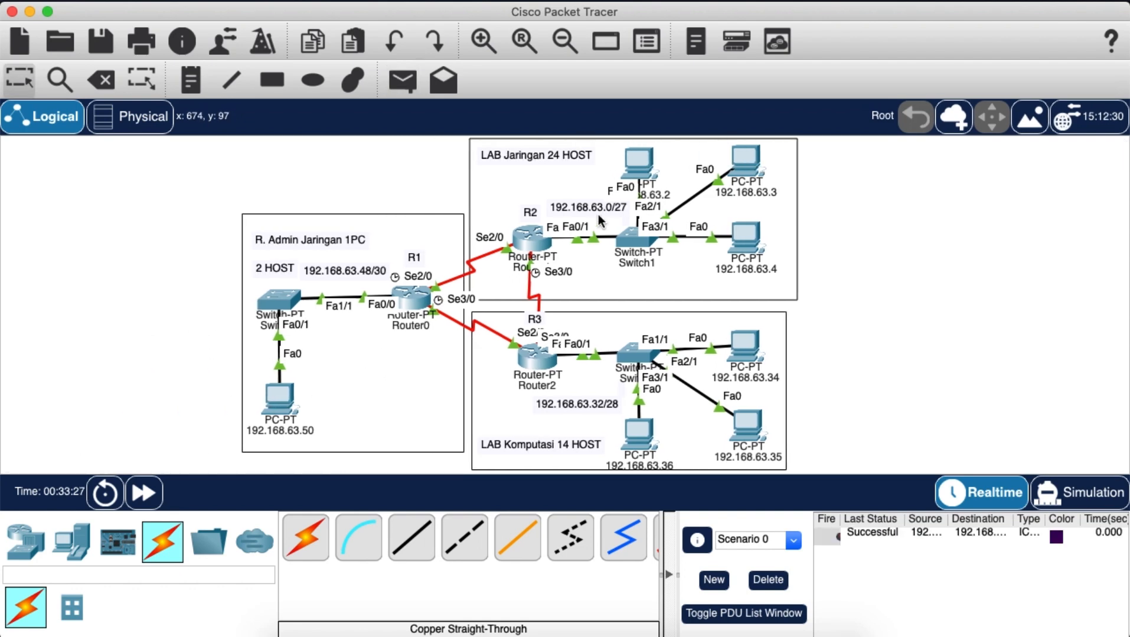
left_click(402, 79)
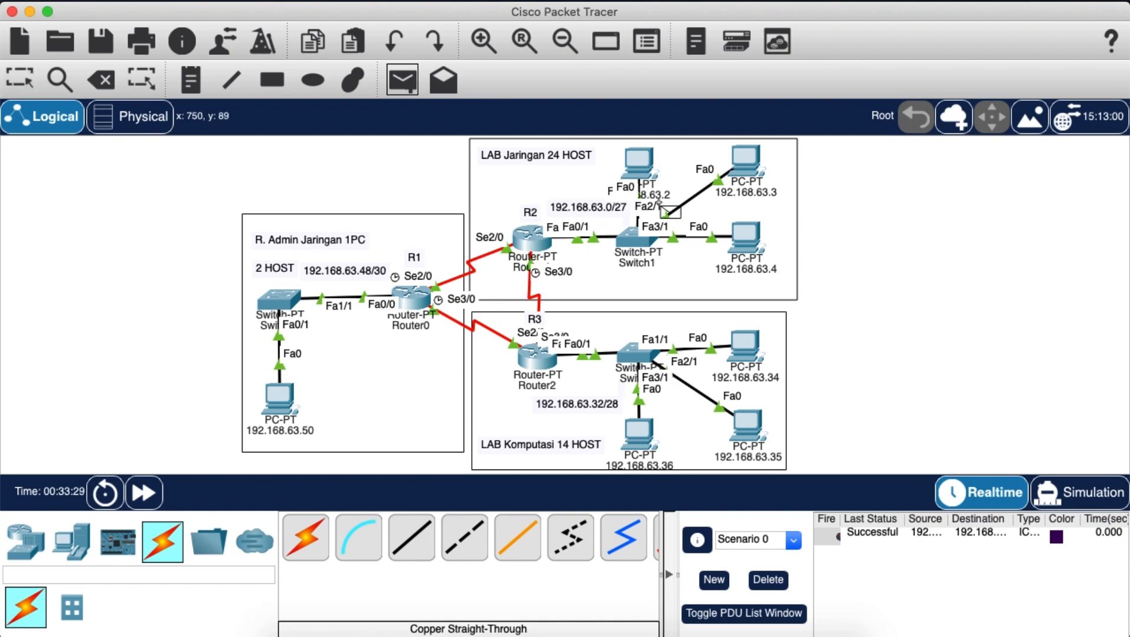
left_click(638, 165)
left_click(742, 342)
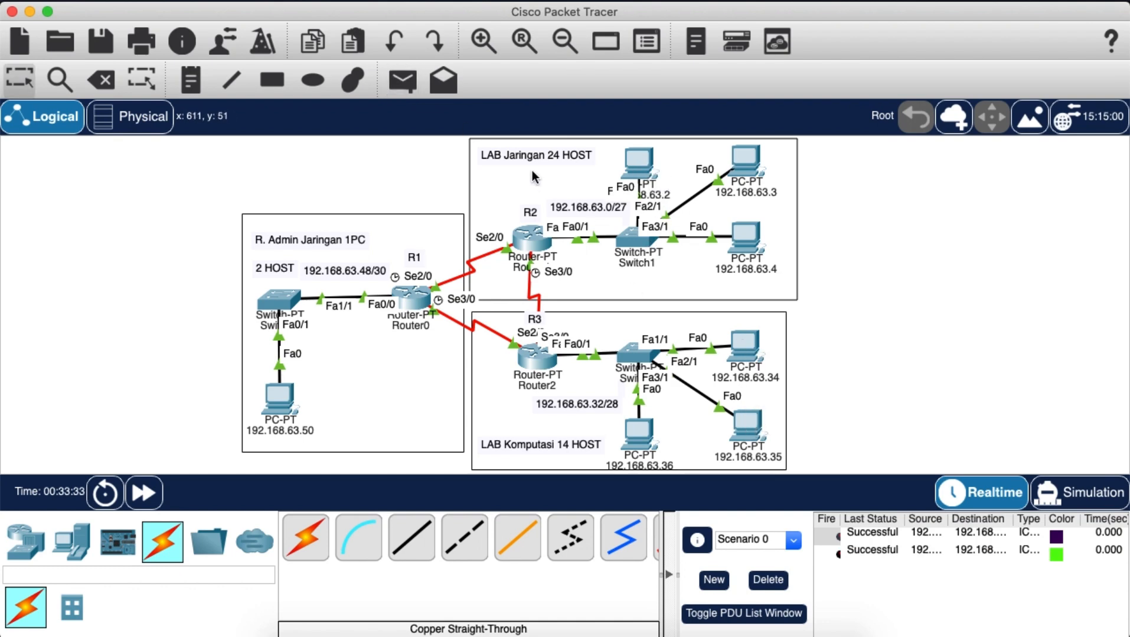
left_click(402, 80)
left_click(745, 238)
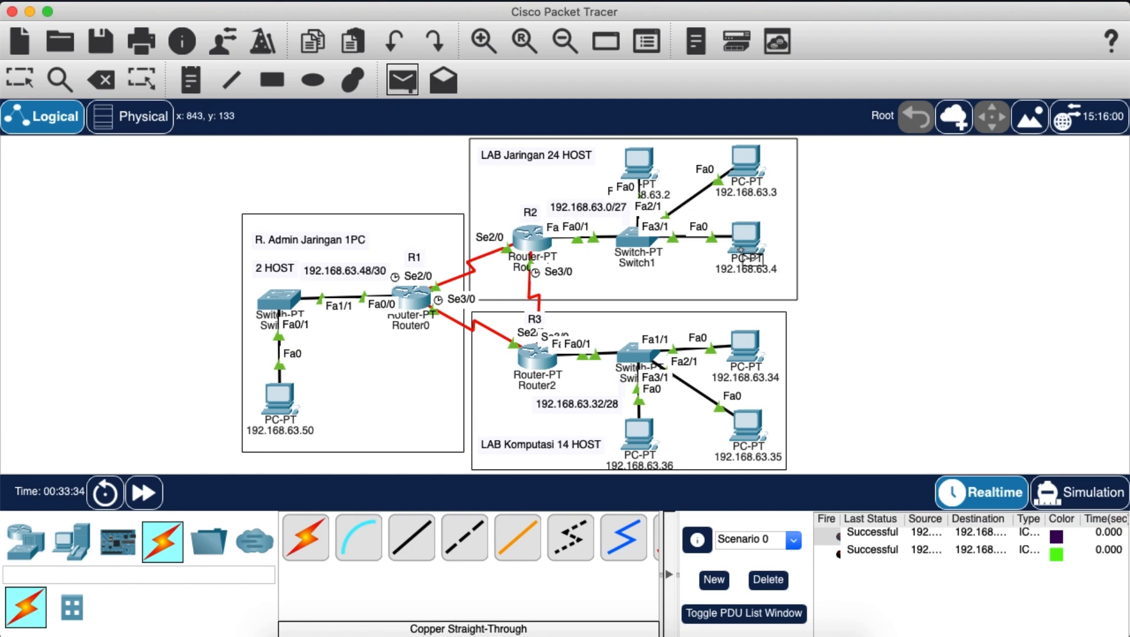
left_click(639, 432)
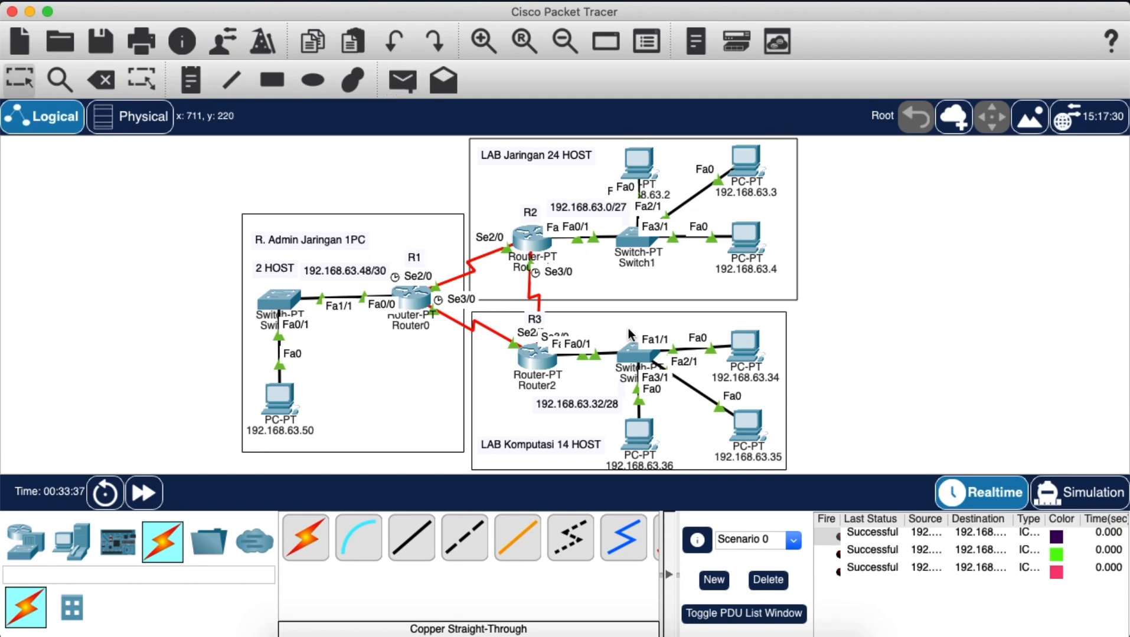